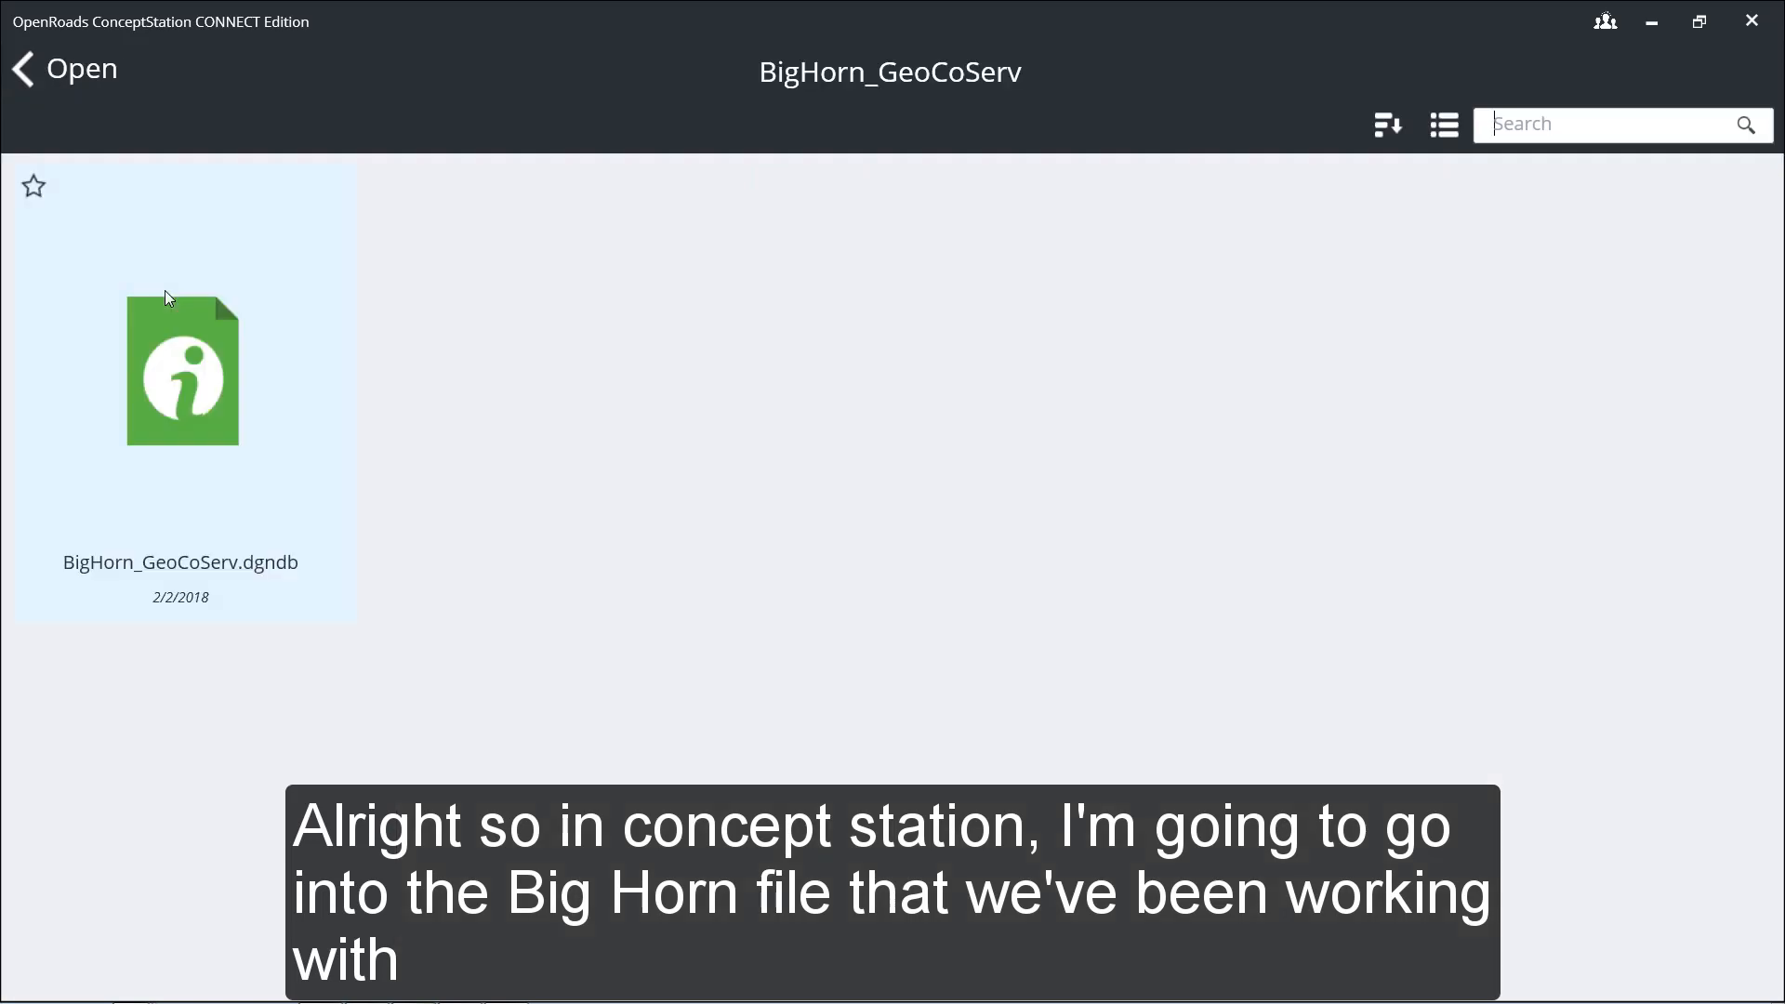
Step: Open the BigHorn_GeoCoServ.dgndb file and show the highway interchange in the Top view
{"action": "left_click", "coordinate": [190, 367]}
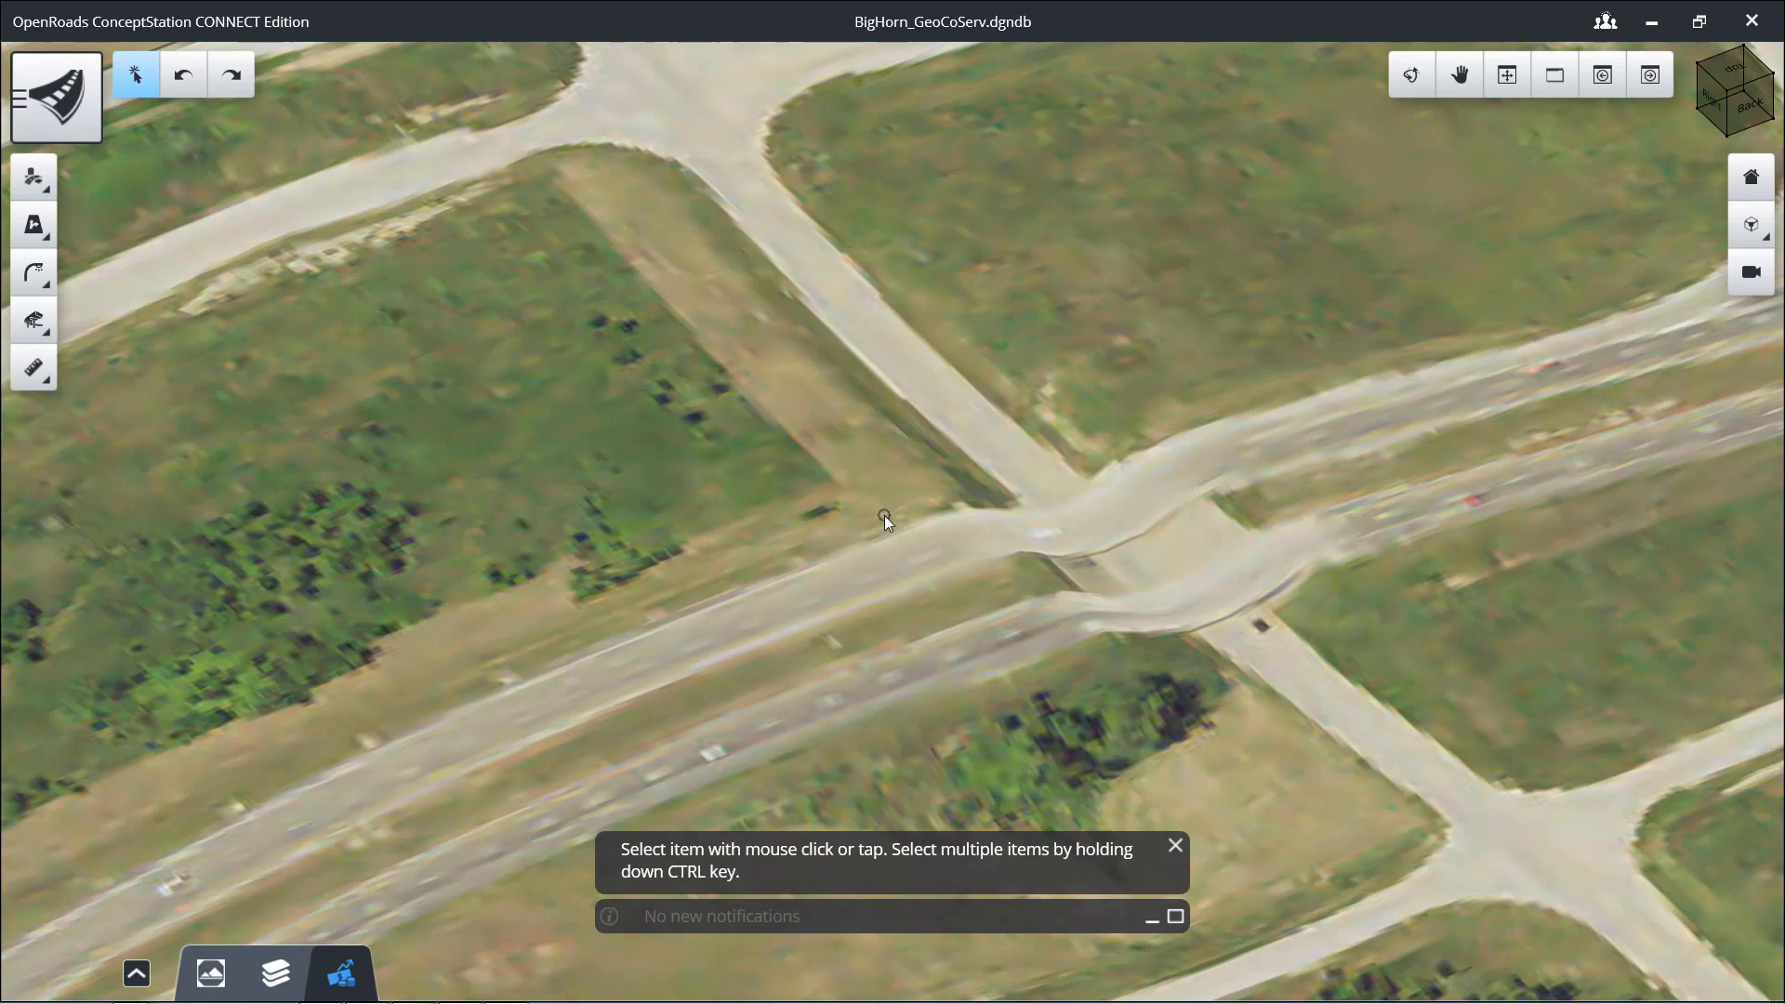
{"action": "scroll", "coordinate": [884, 516], "scroll_direction": "down", "scroll_amount": 5}
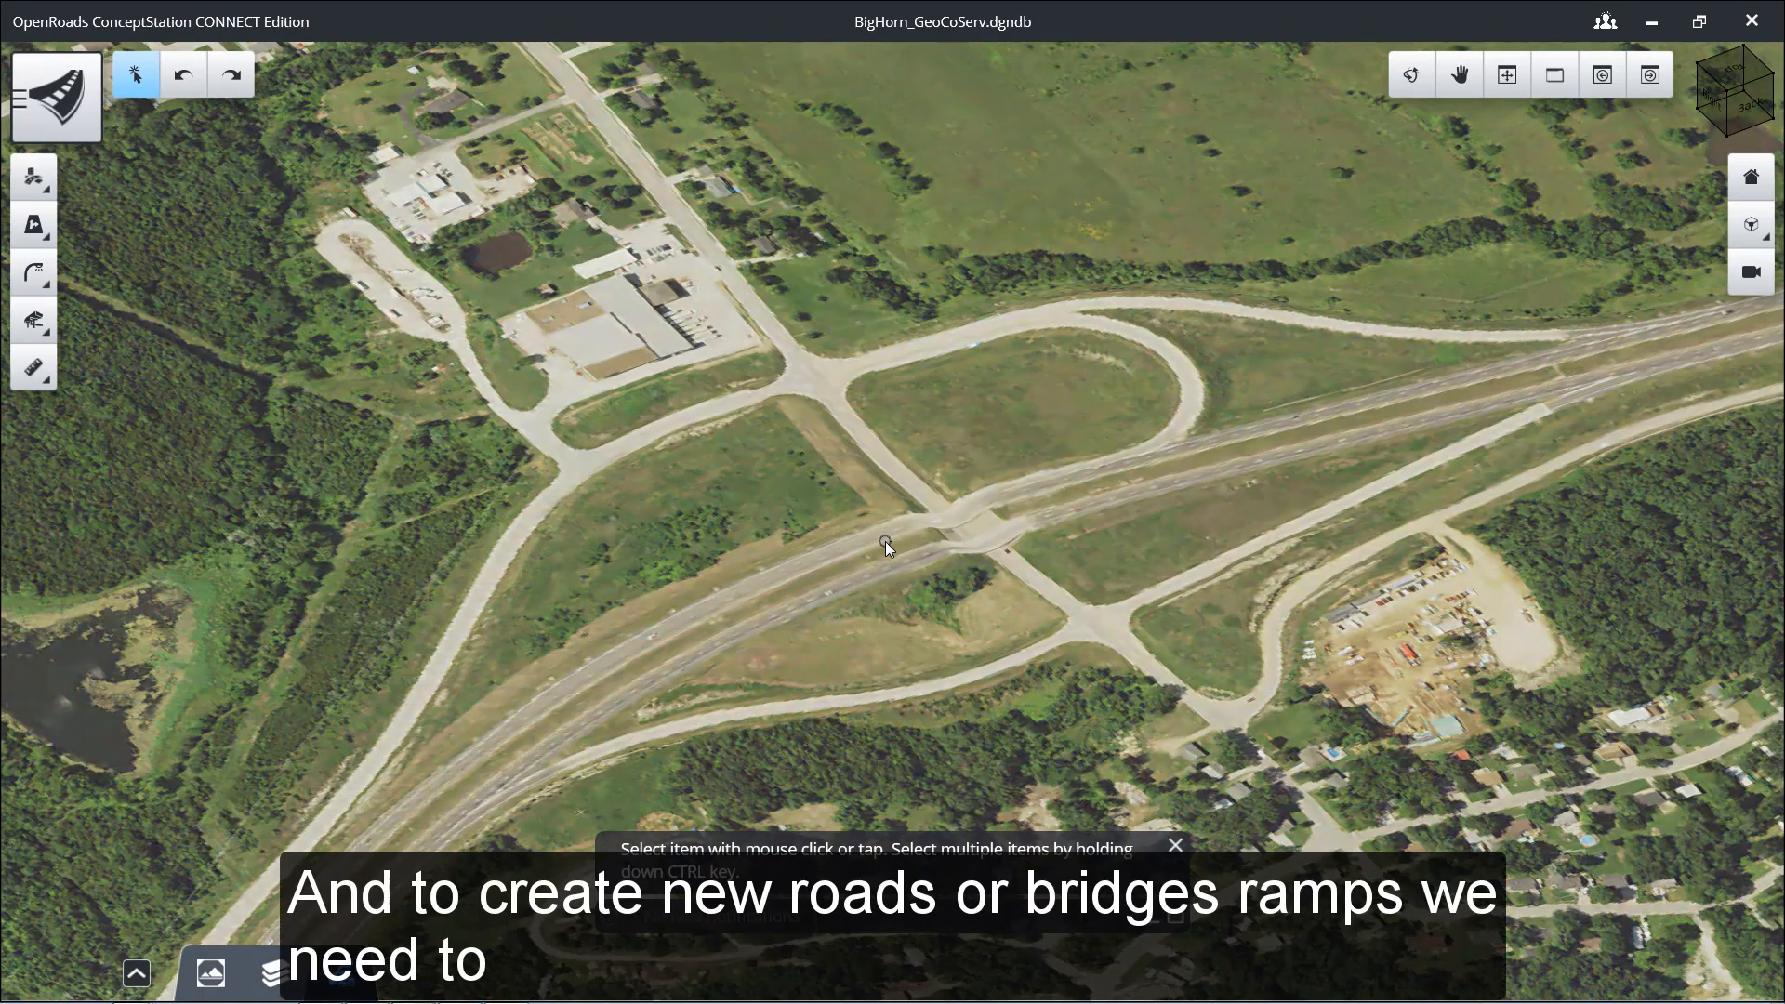
{"action": "scroll", "coordinate": [886, 541], "scroll_direction": "down", "scroll_amount": 3}
{"action": "middle_click_drag", "start_coordinate": [896, 628], "coordinate": [849, 521]}
{"action": "left_click", "coordinate": [1754, 226]}
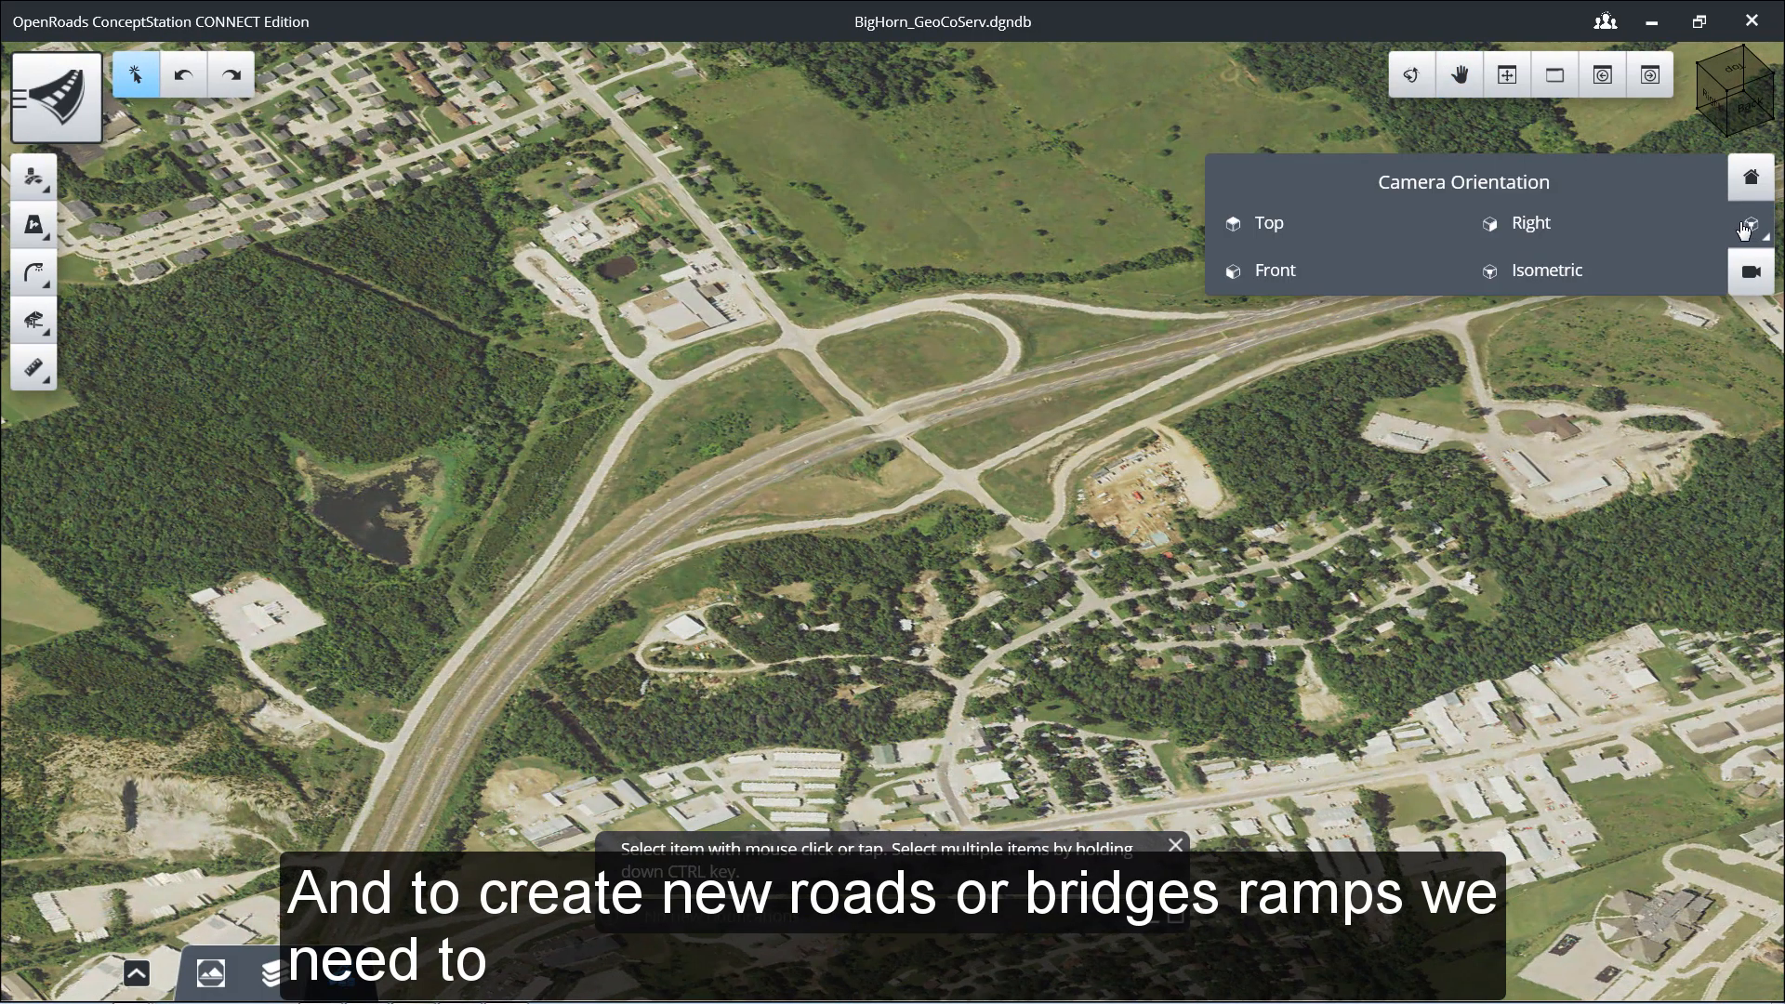
{"action": "left_click", "coordinate": [1355, 226]}
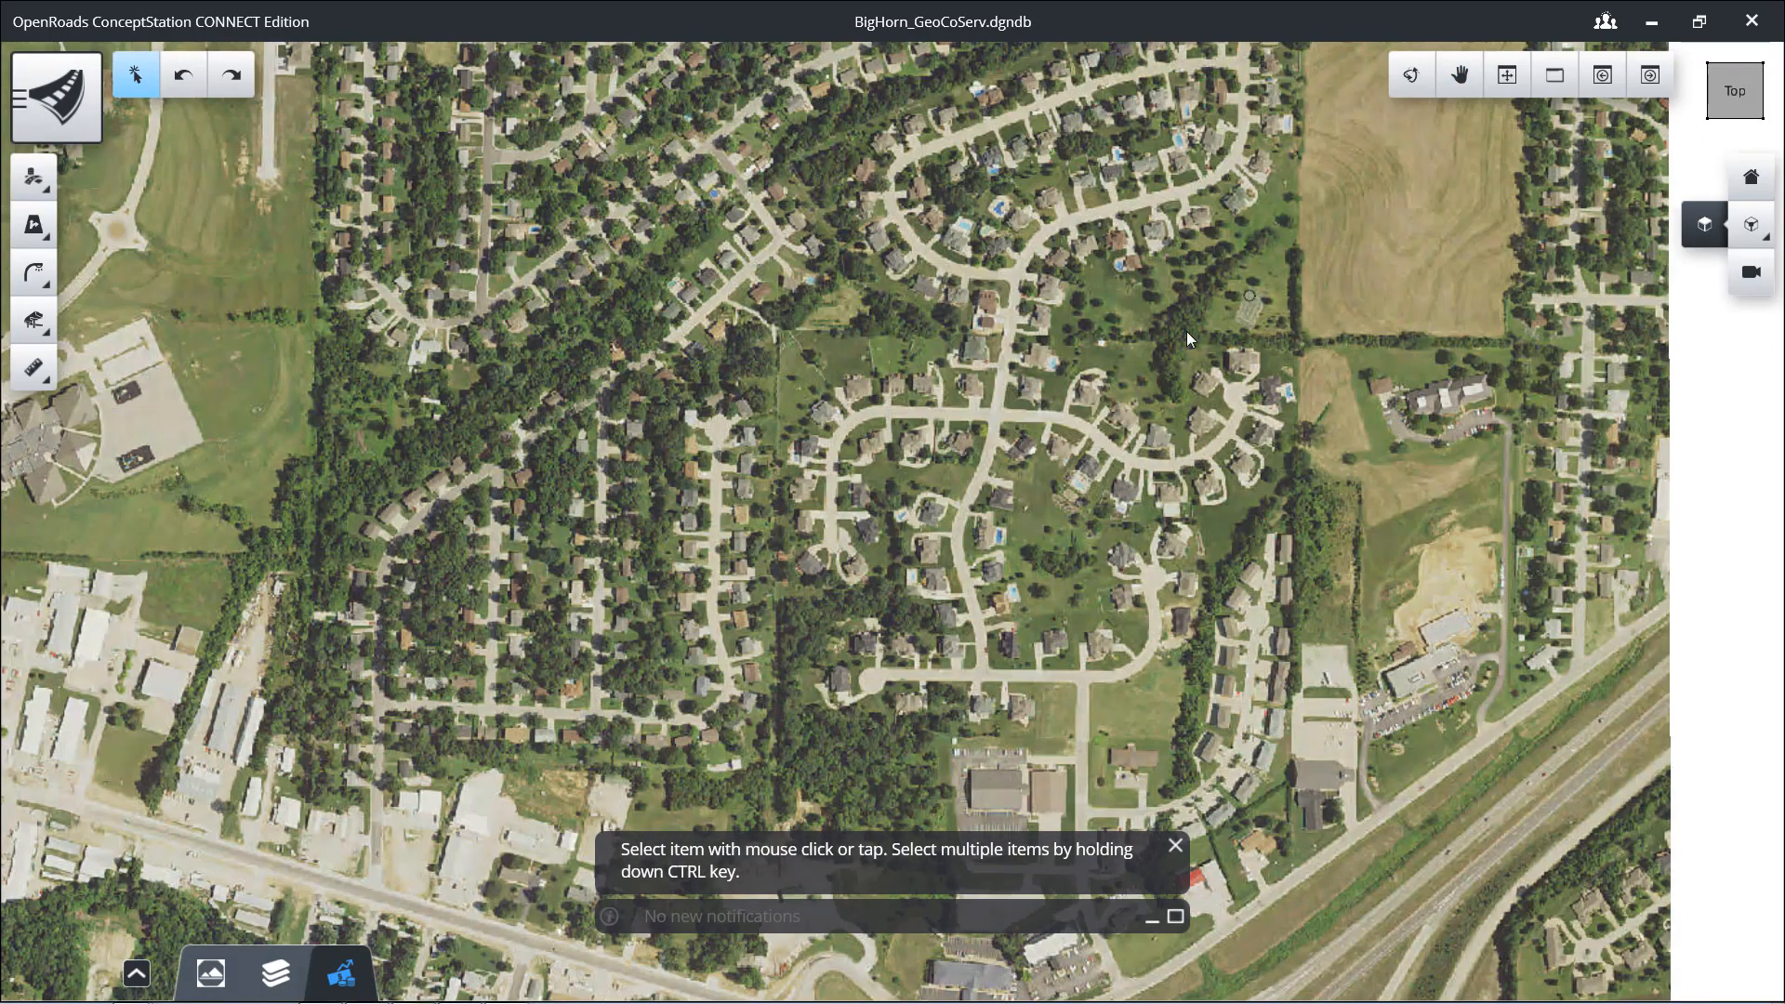
{"action": "scroll", "coordinate": [1128, 364], "scroll_direction": "down", "scroll_amount": 3}
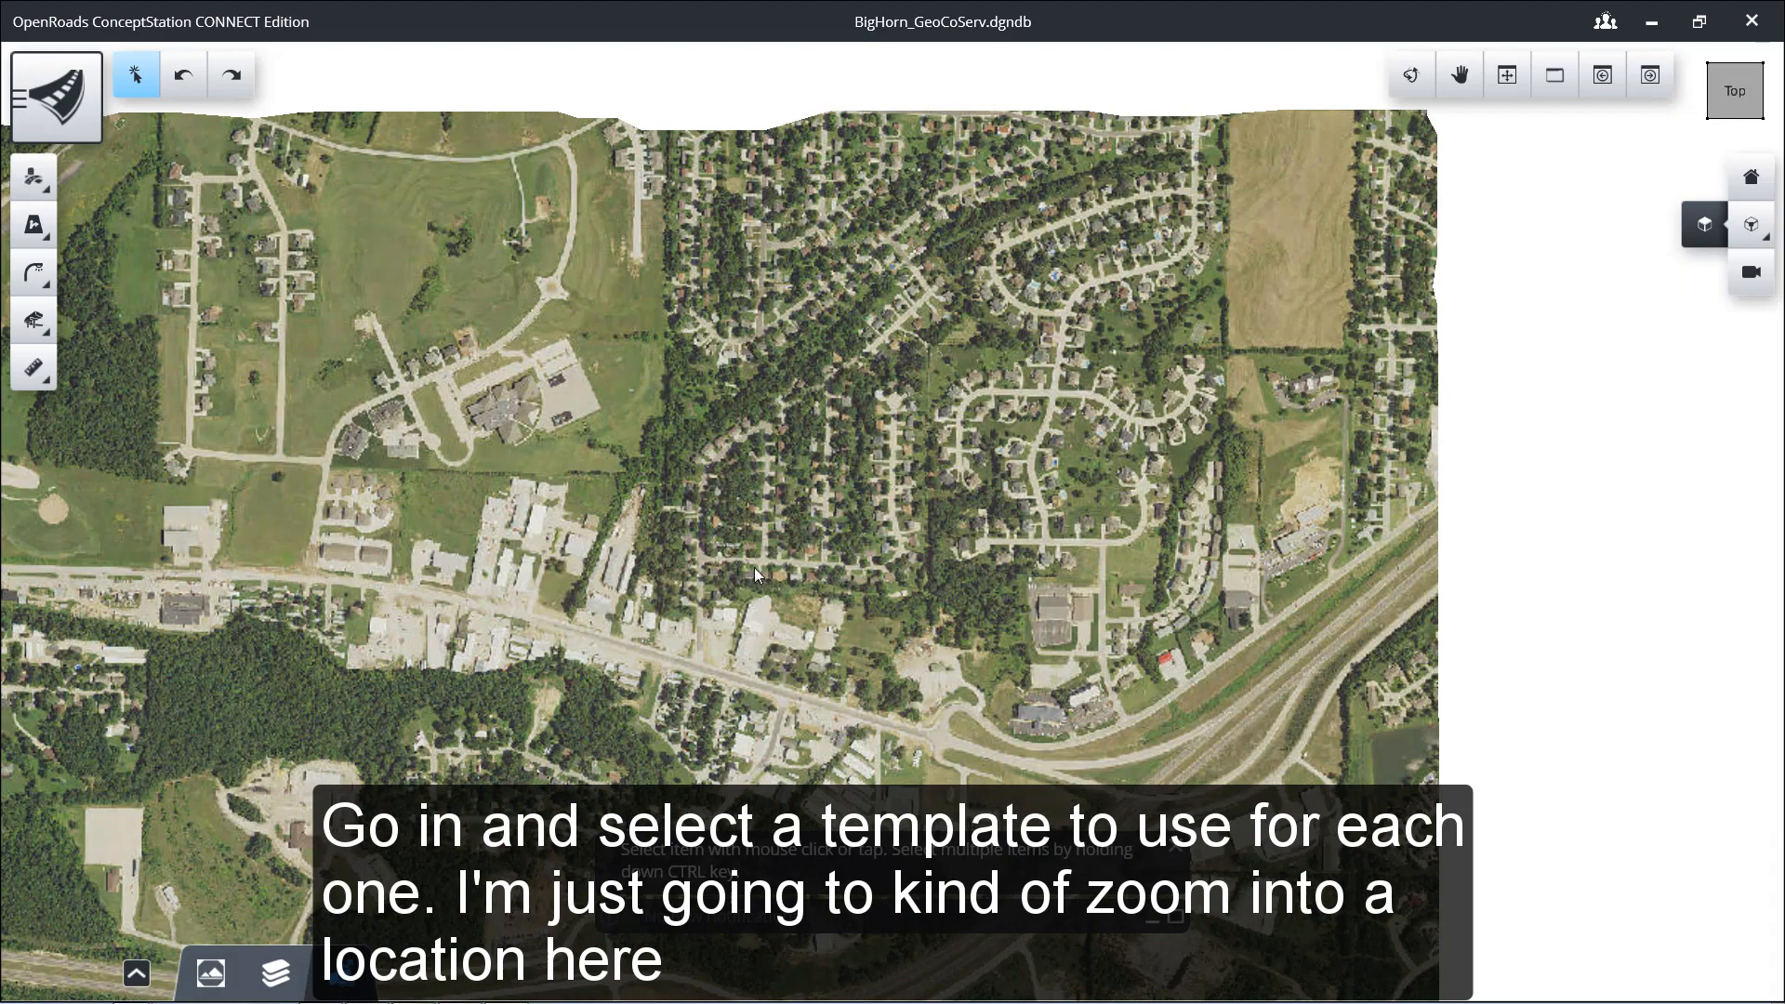
{"action": "middle_click_drag", "start_coordinate": [759, 584], "coordinate": [940, 277]}
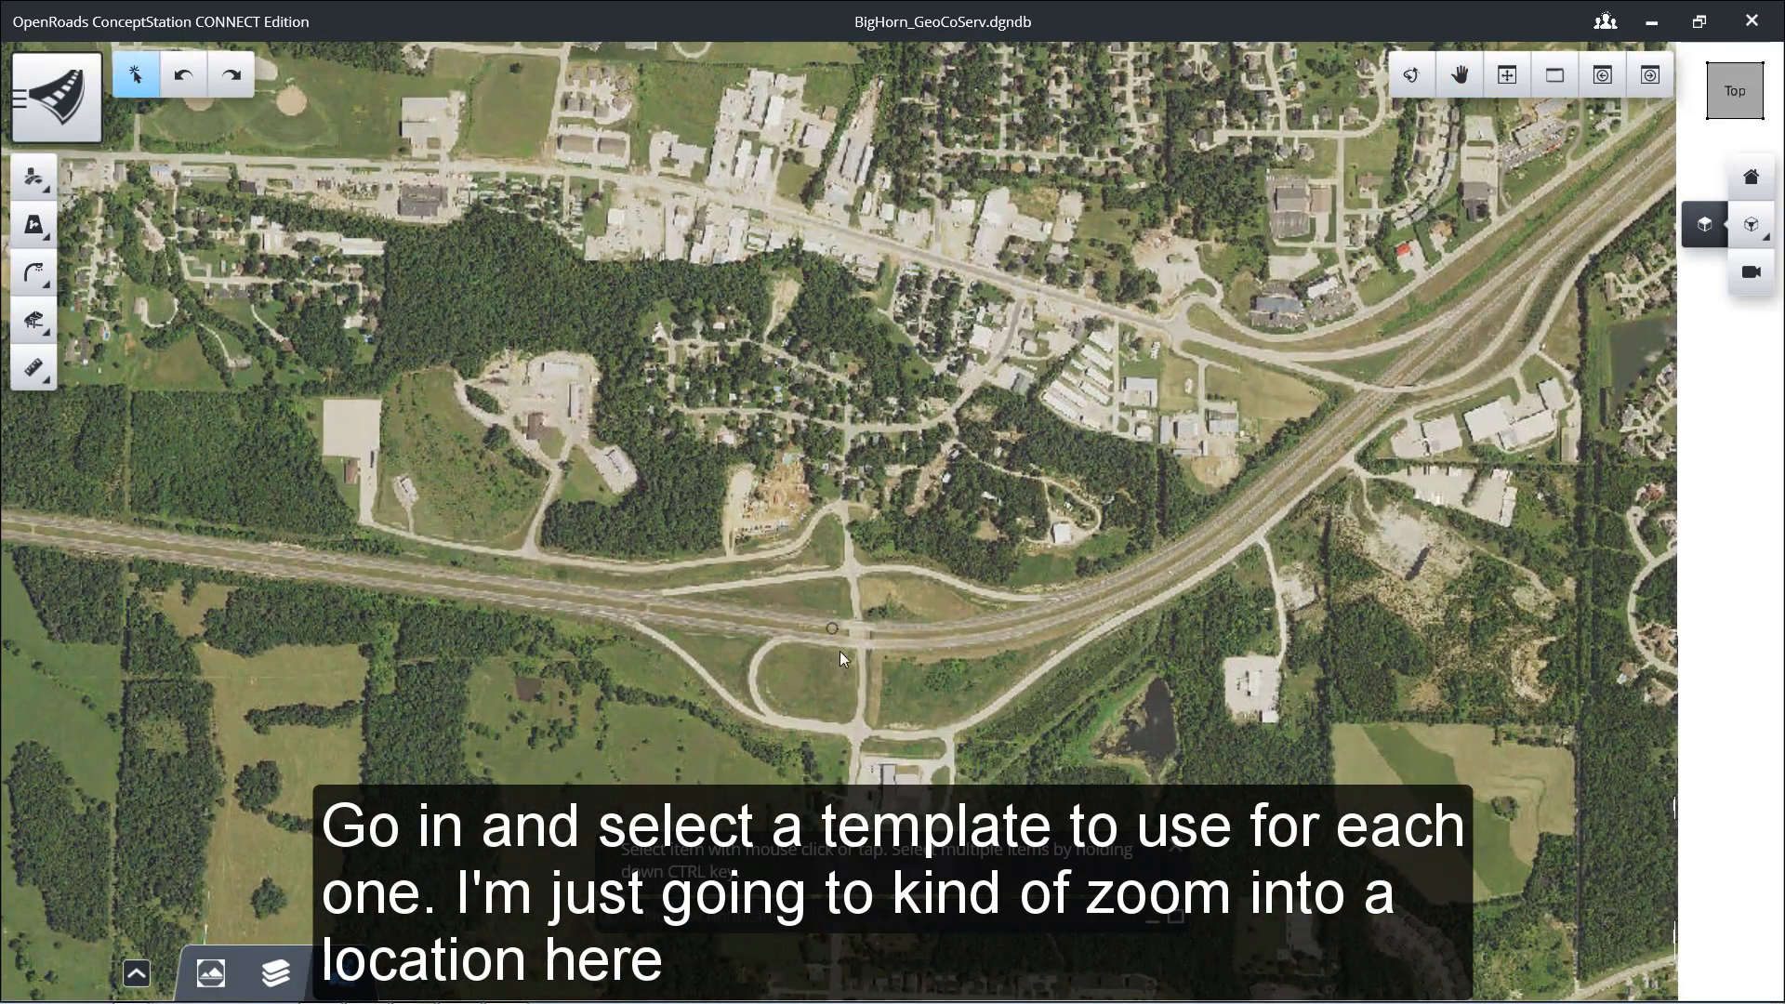
{"action": "middle_click_drag", "start_coordinate": [839, 651], "coordinate": [871, 486]}
{"action": "scroll", "coordinate": [872, 488], "scroll_direction": "up", "scroll_amount": 2}
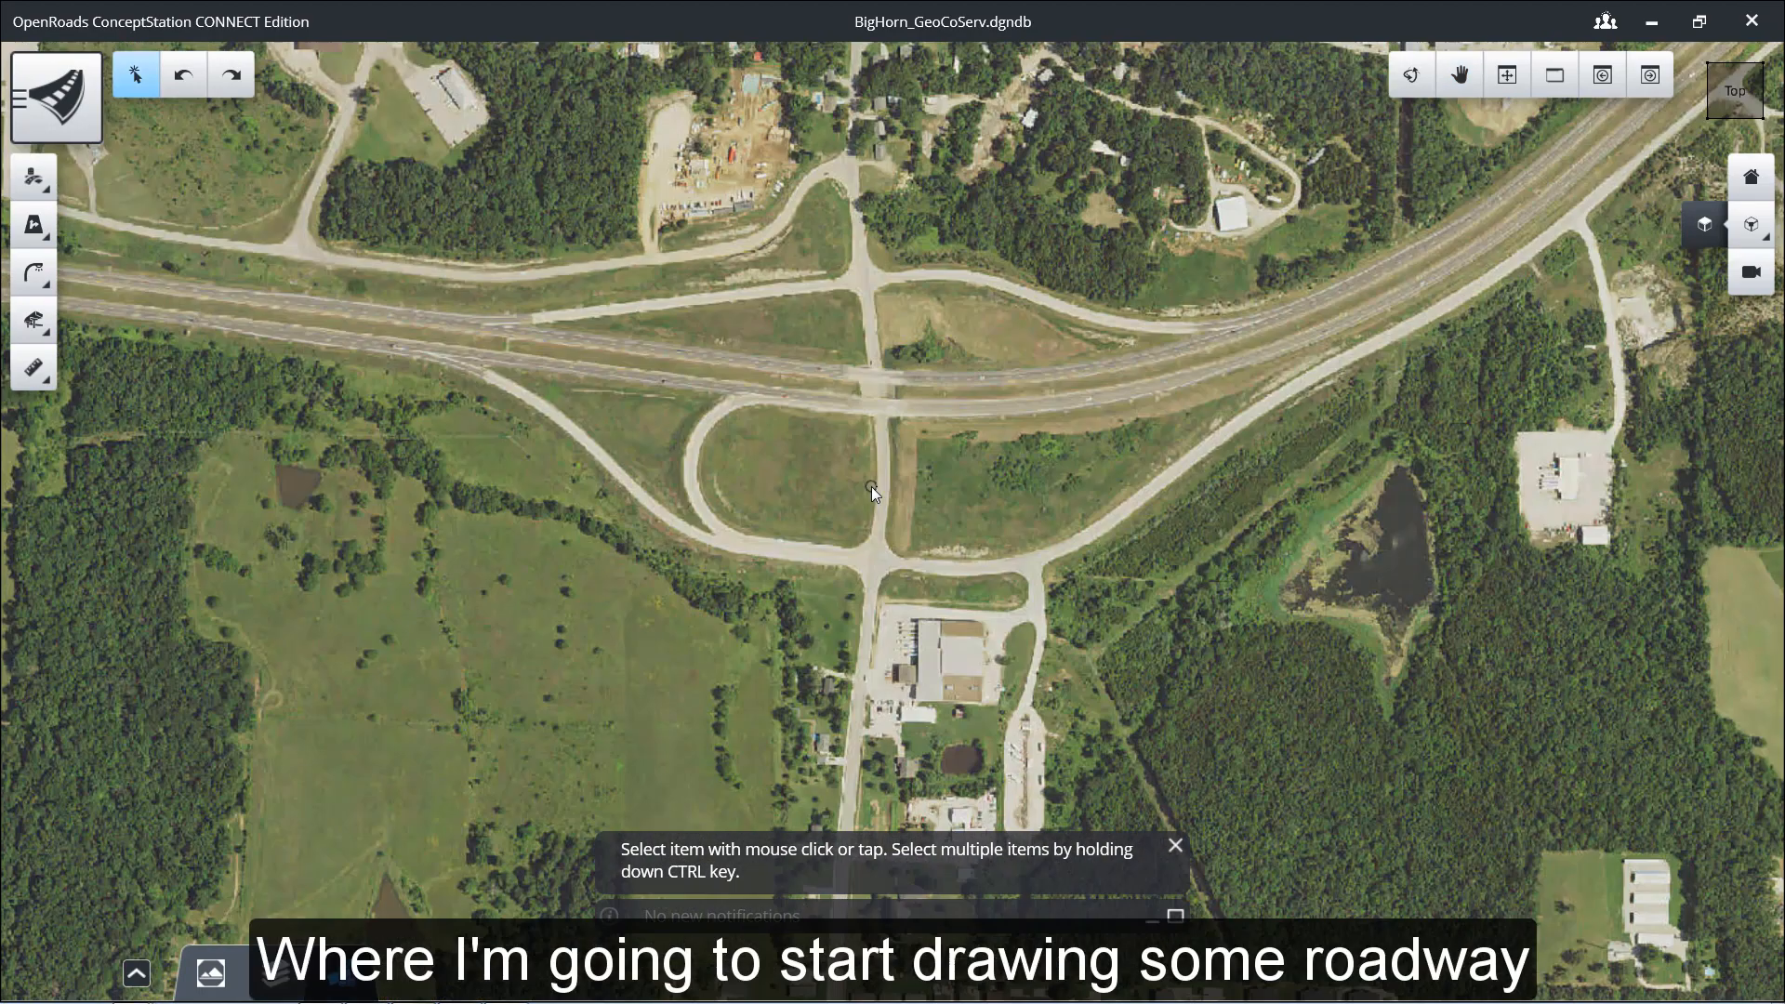
{"action": "middle_click_drag", "start_coordinate": [909, 411], "coordinate": [881, 442]}
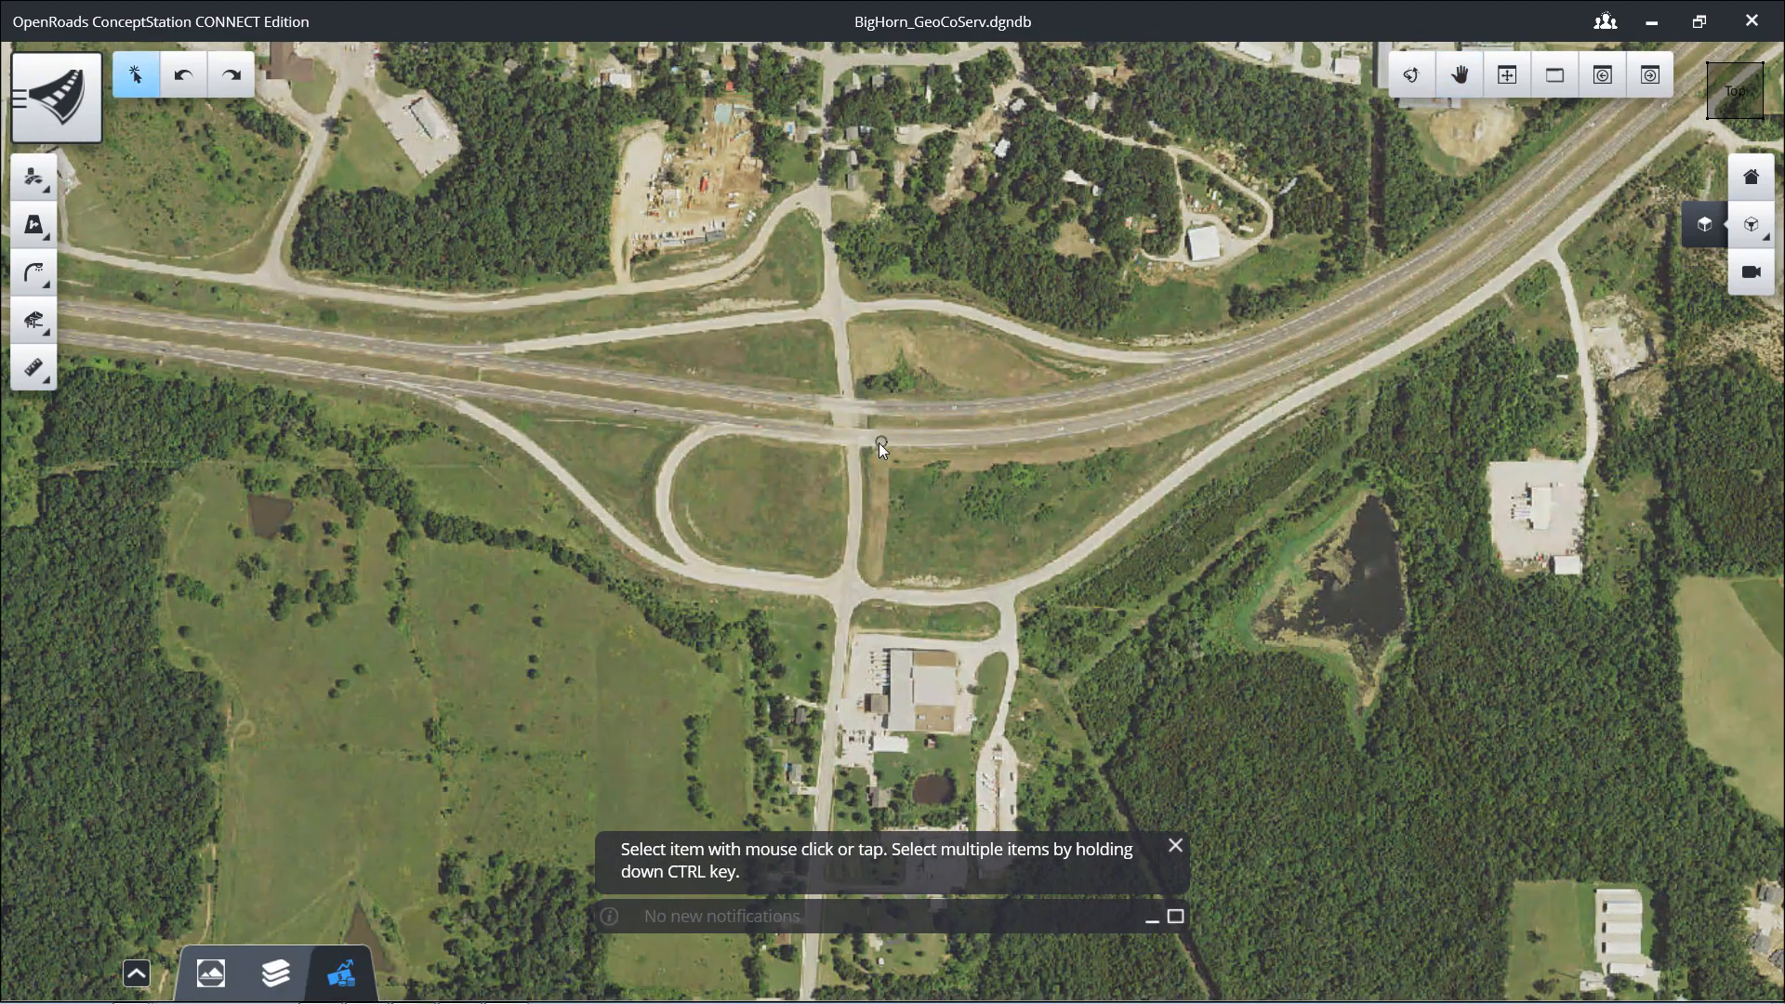
Step: Open the template library and browse the road templates in the Other and 2 Lanes folders
{"action": "left_click", "coordinate": [51, 112]}
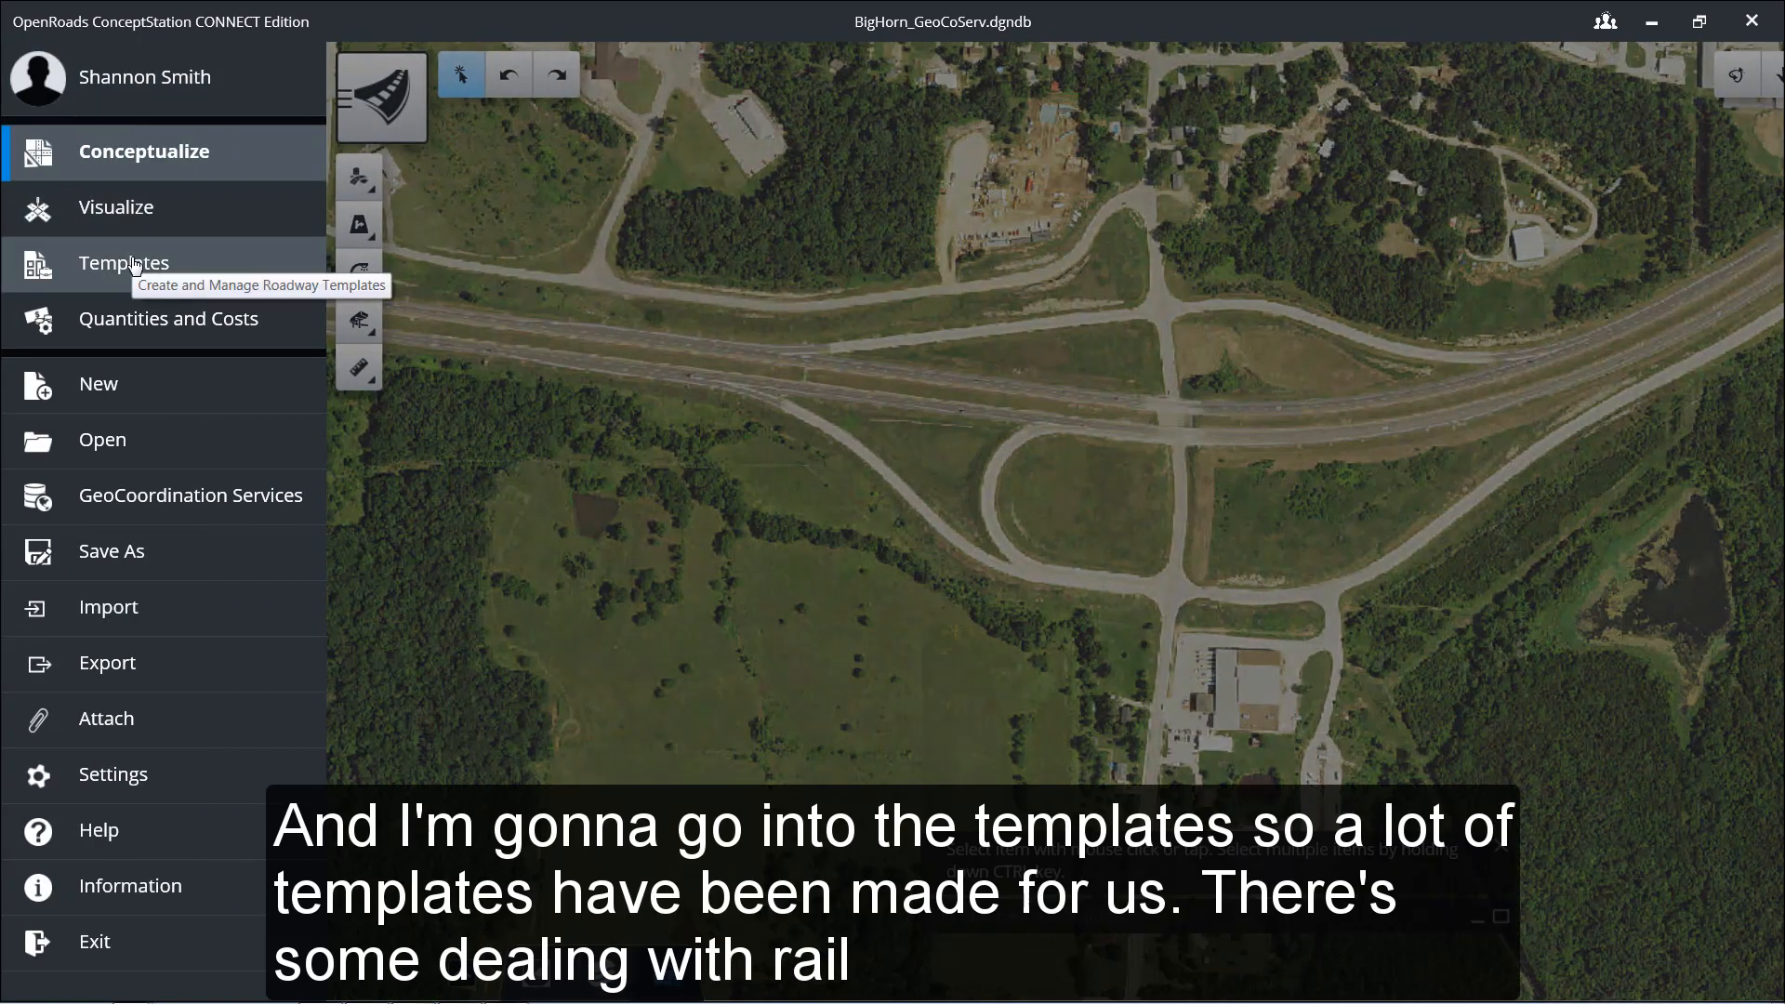
{"action": "left_click", "coordinate": [134, 265]}
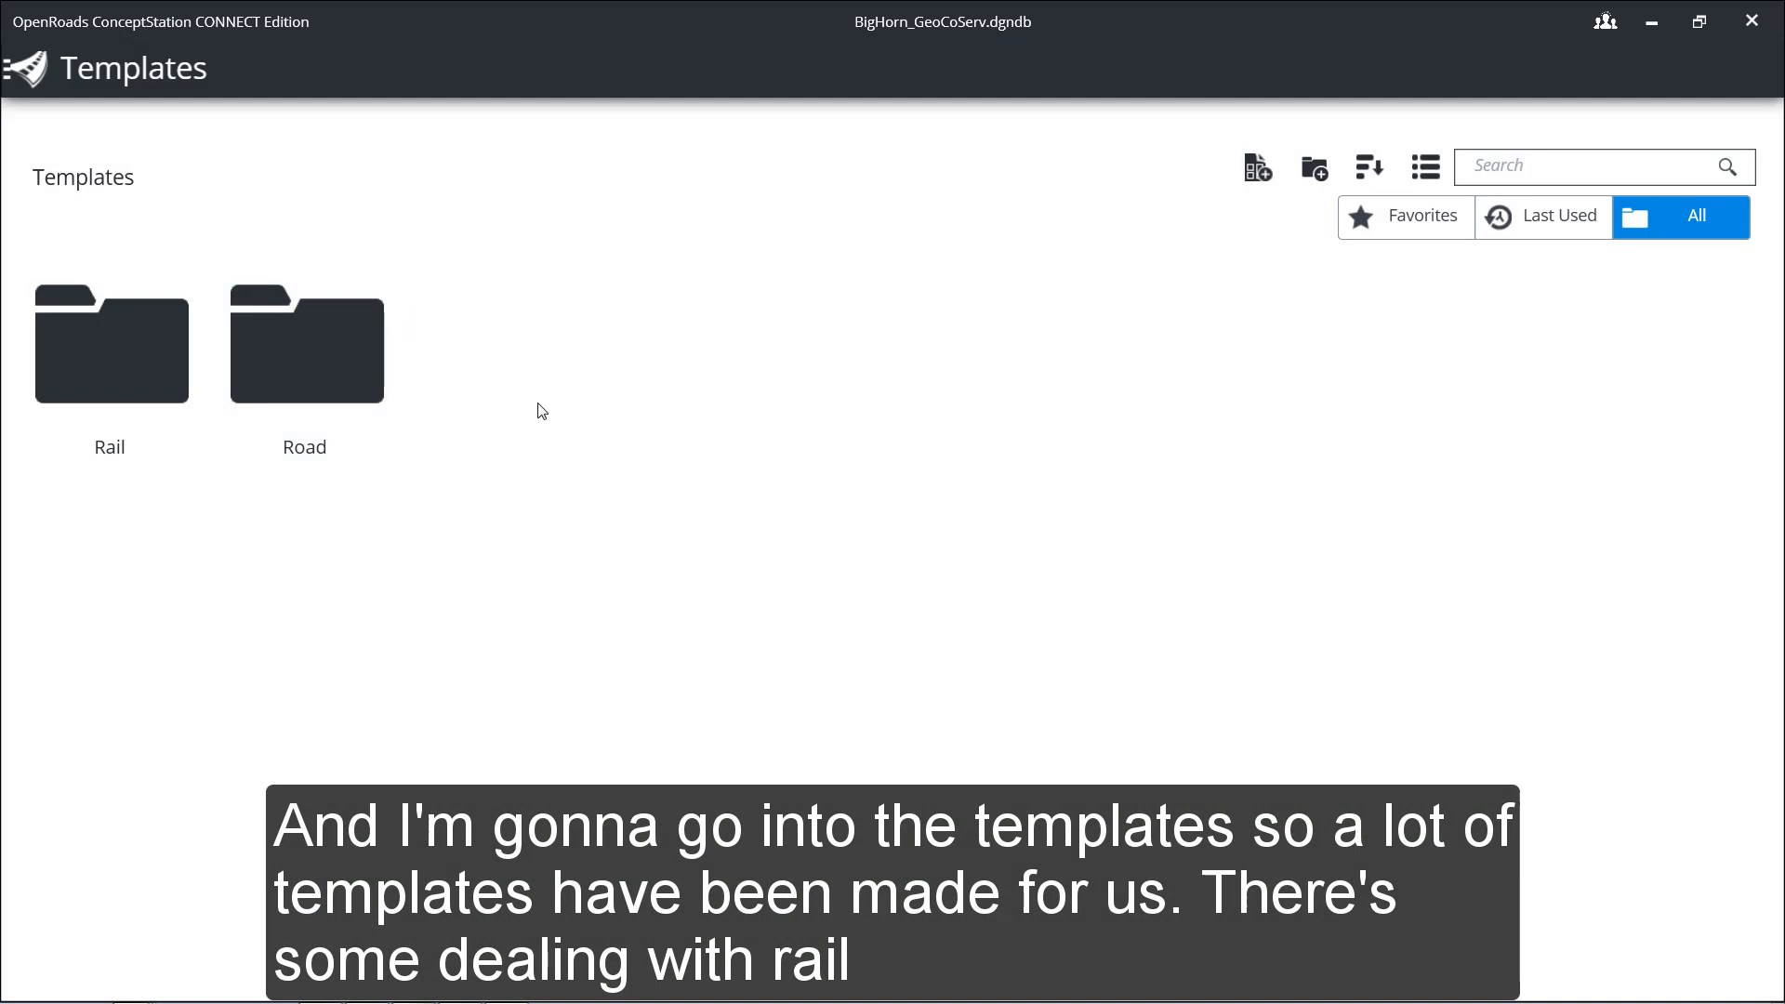
{"action": "double_click", "coordinate": [302, 358]}
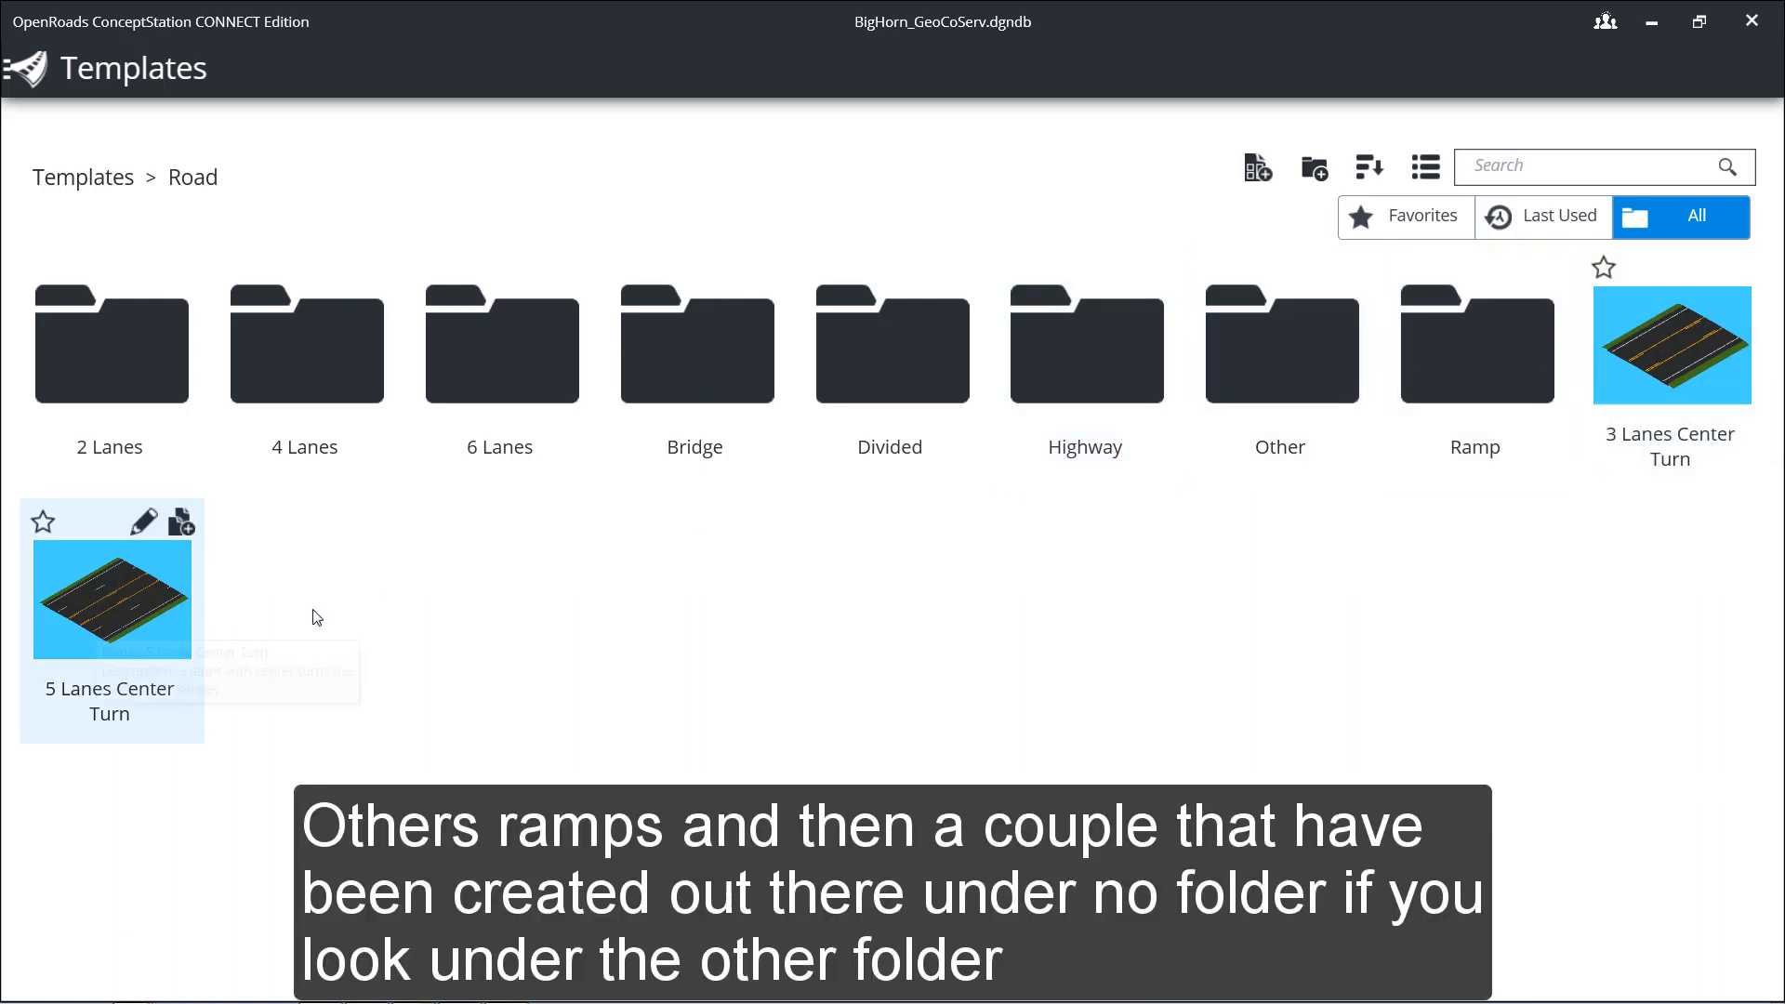
{"action": "left_click", "coordinate": [1280, 380]}
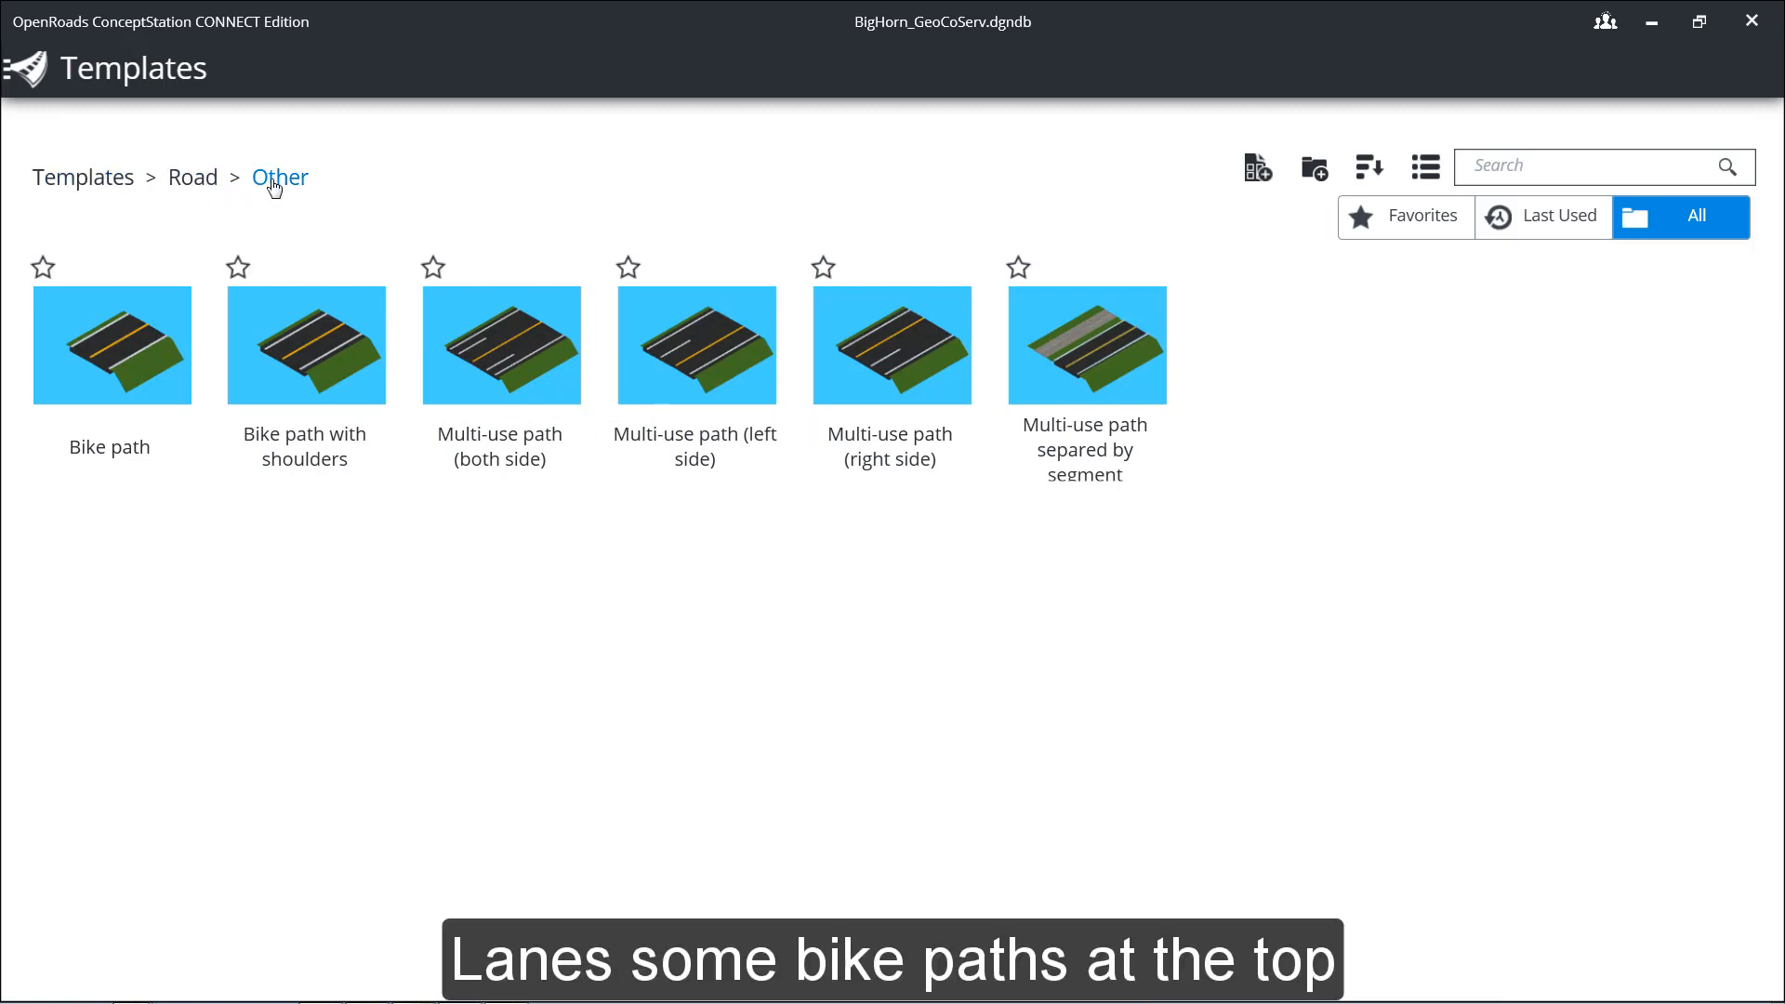
{"action": "left_click", "coordinate": [194, 184]}
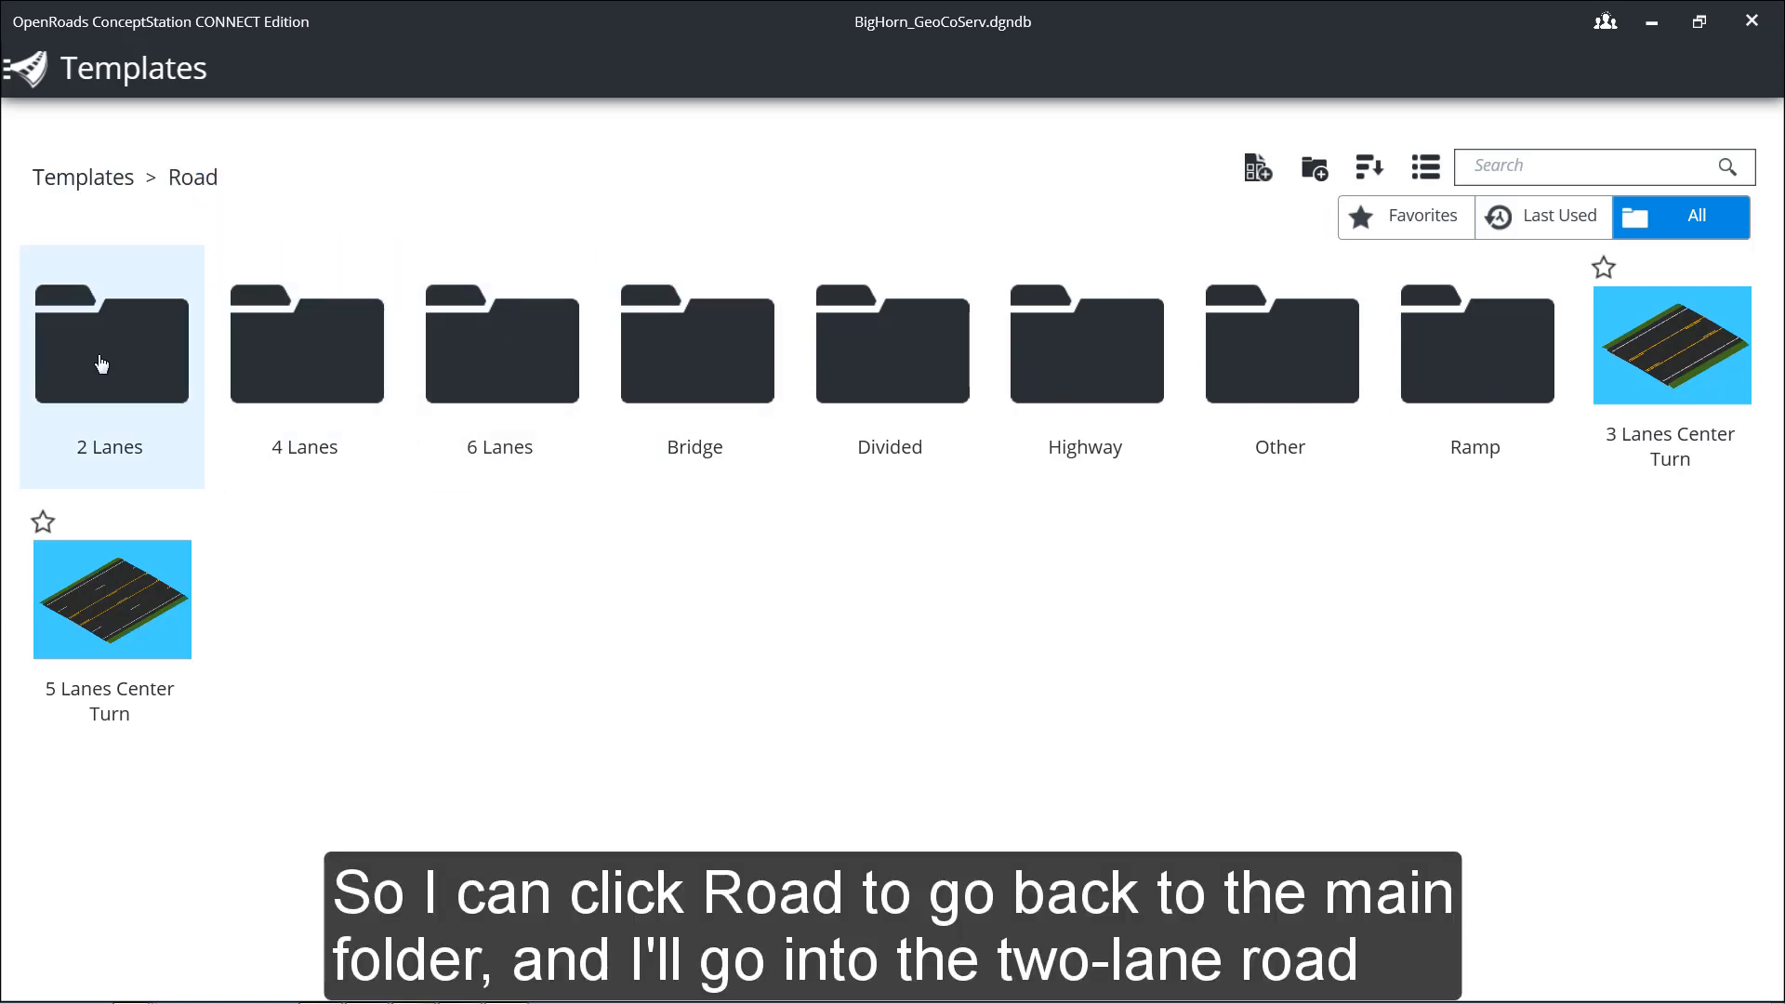
{"action": "left_click", "coordinate": [103, 363]}
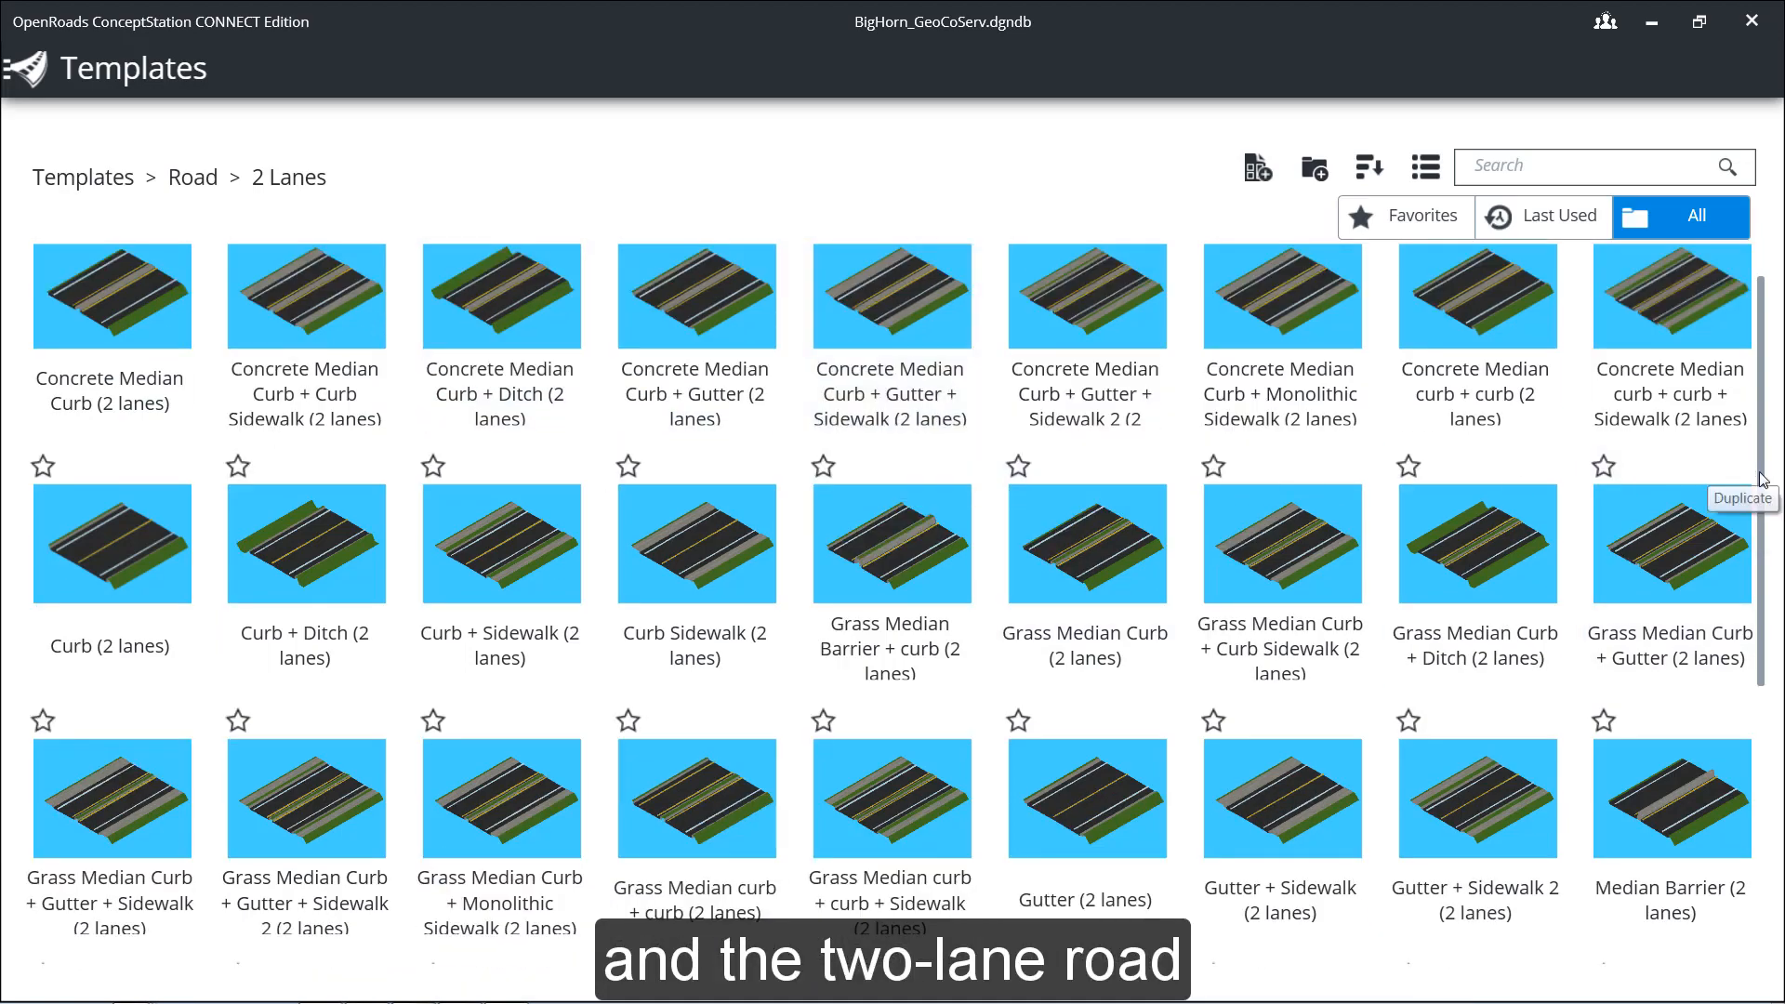
{"action": "scroll", "coordinate": [1765, 517], "scroll_direction": "down", "scroll_amount": 2}
{"action": "left_click_drag", "start_coordinate": [1765, 517], "coordinate": [1772, 435]}
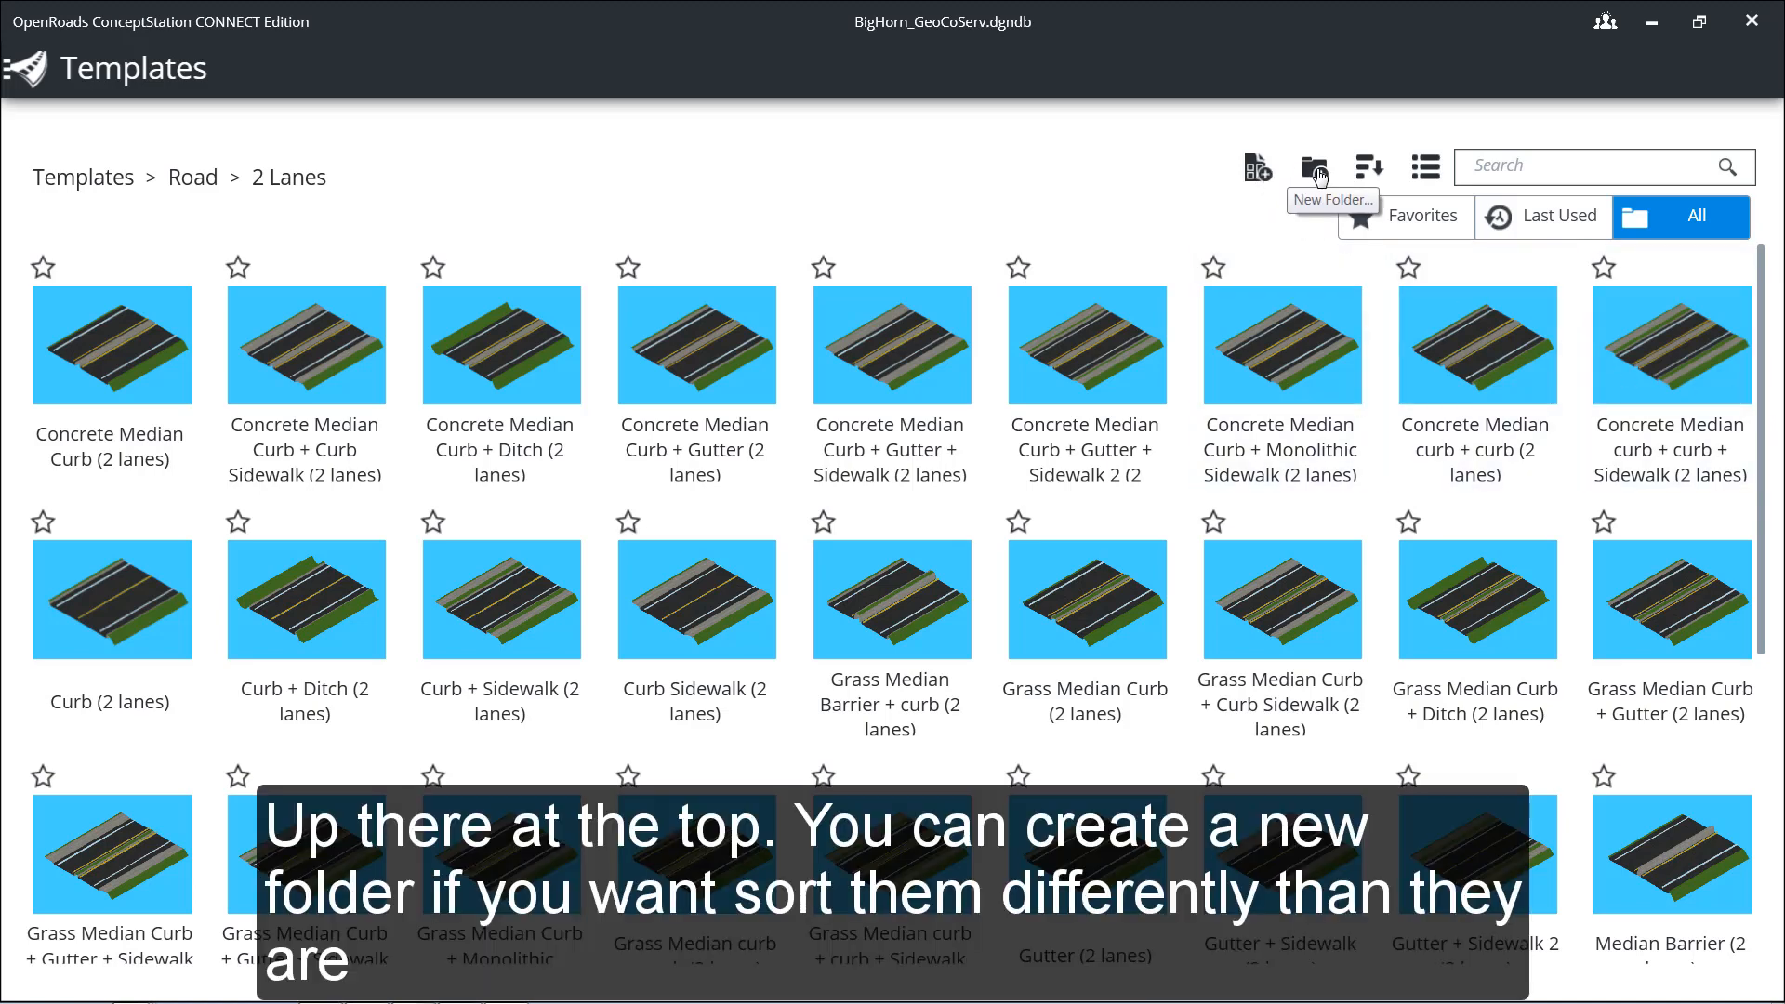
Step: Check the sort options for the 2 Lanes templates and view them as a list before returning to thumbnails
{"action": "left_click", "coordinate": [1370, 171]}
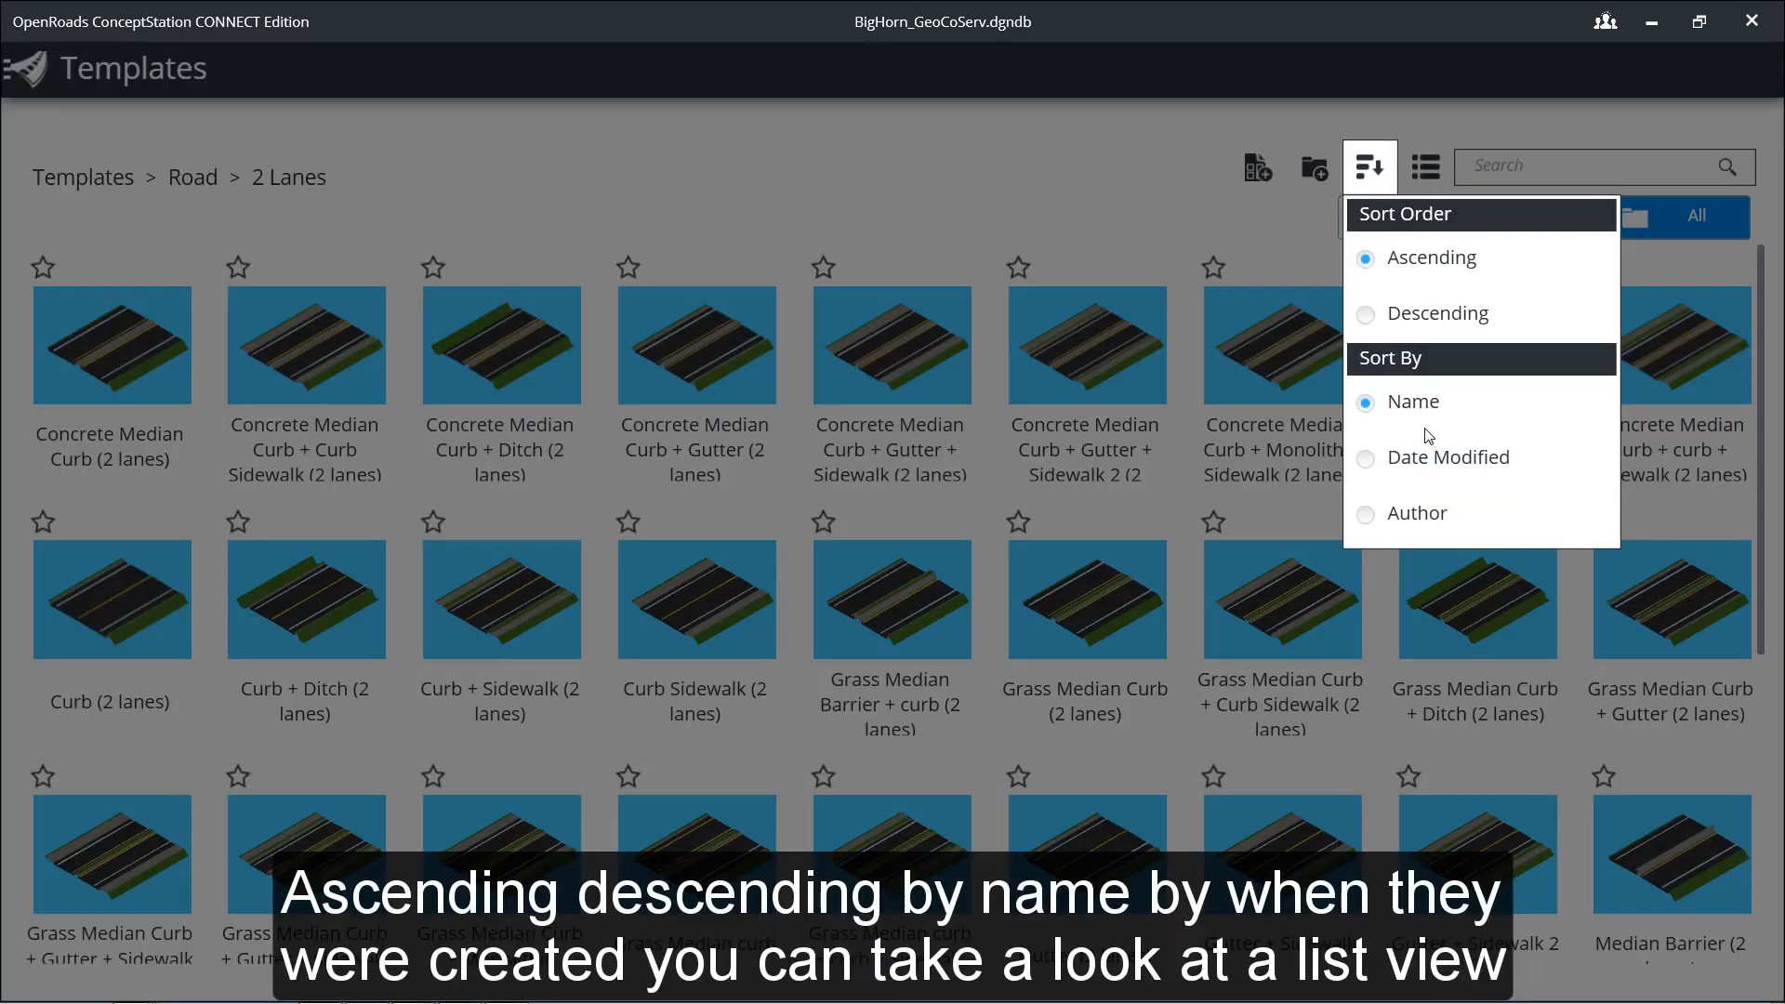
{"action": "left_click", "coordinate": [1225, 236]}
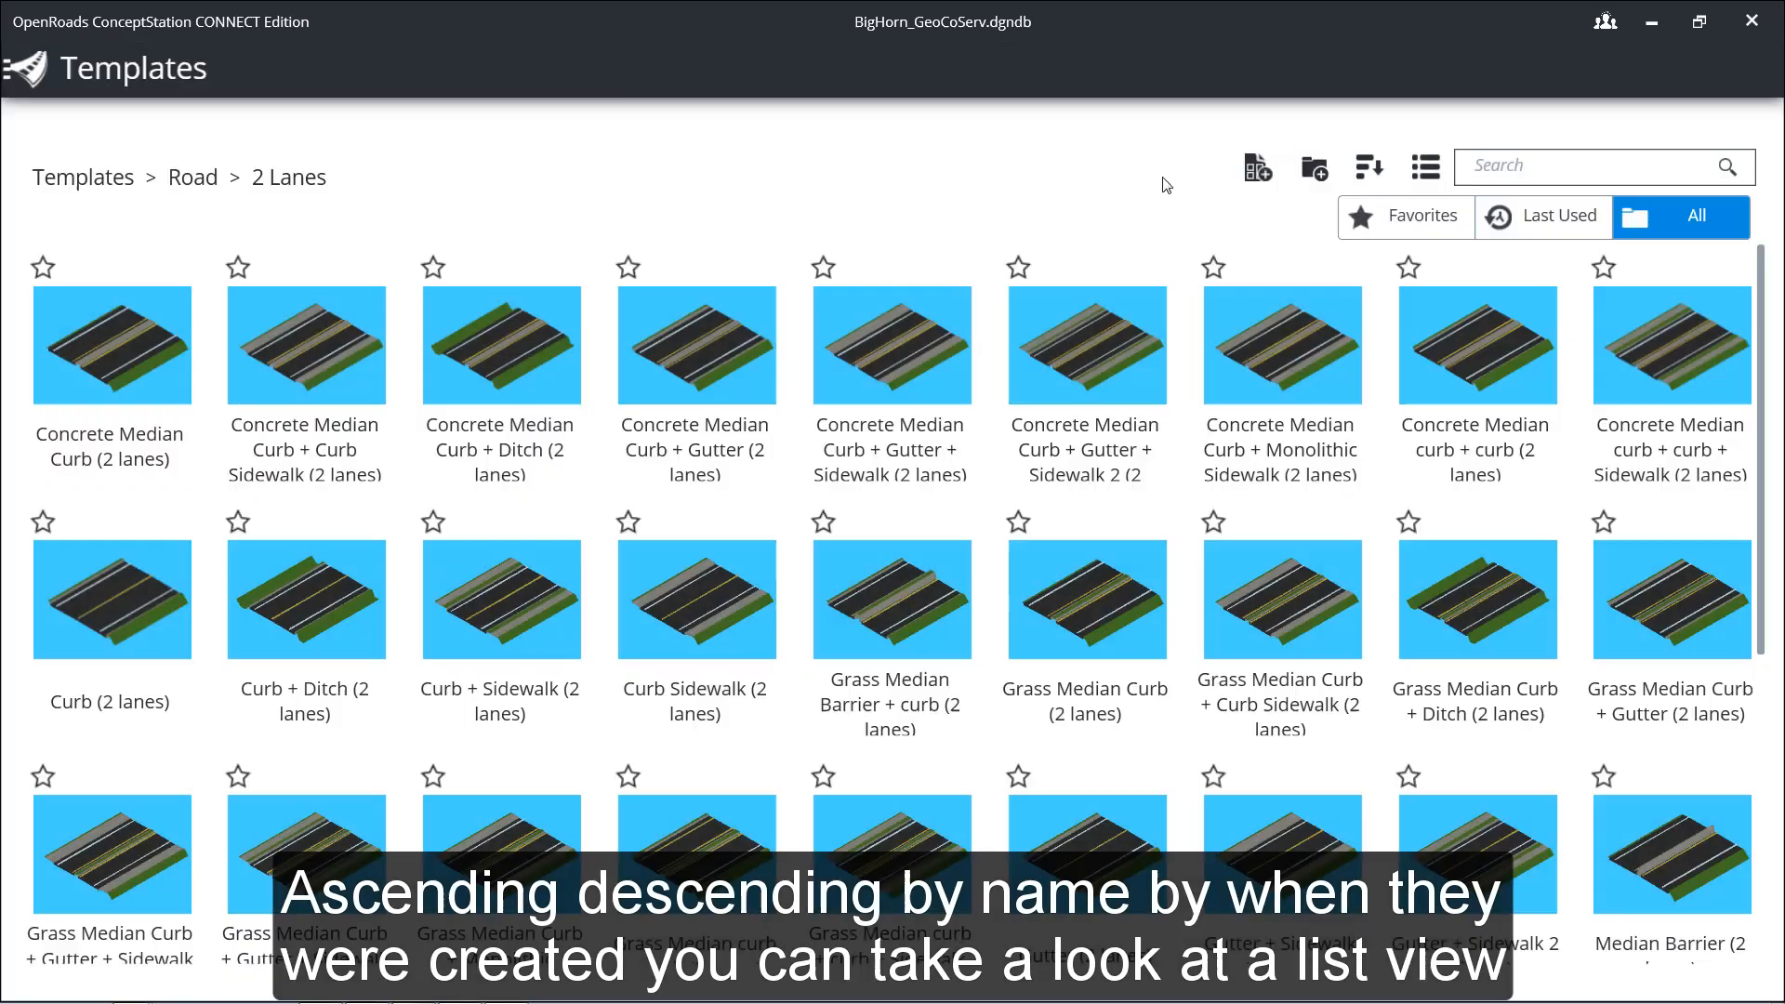
{"action": "left_click", "coordinate": [1427, 168]}
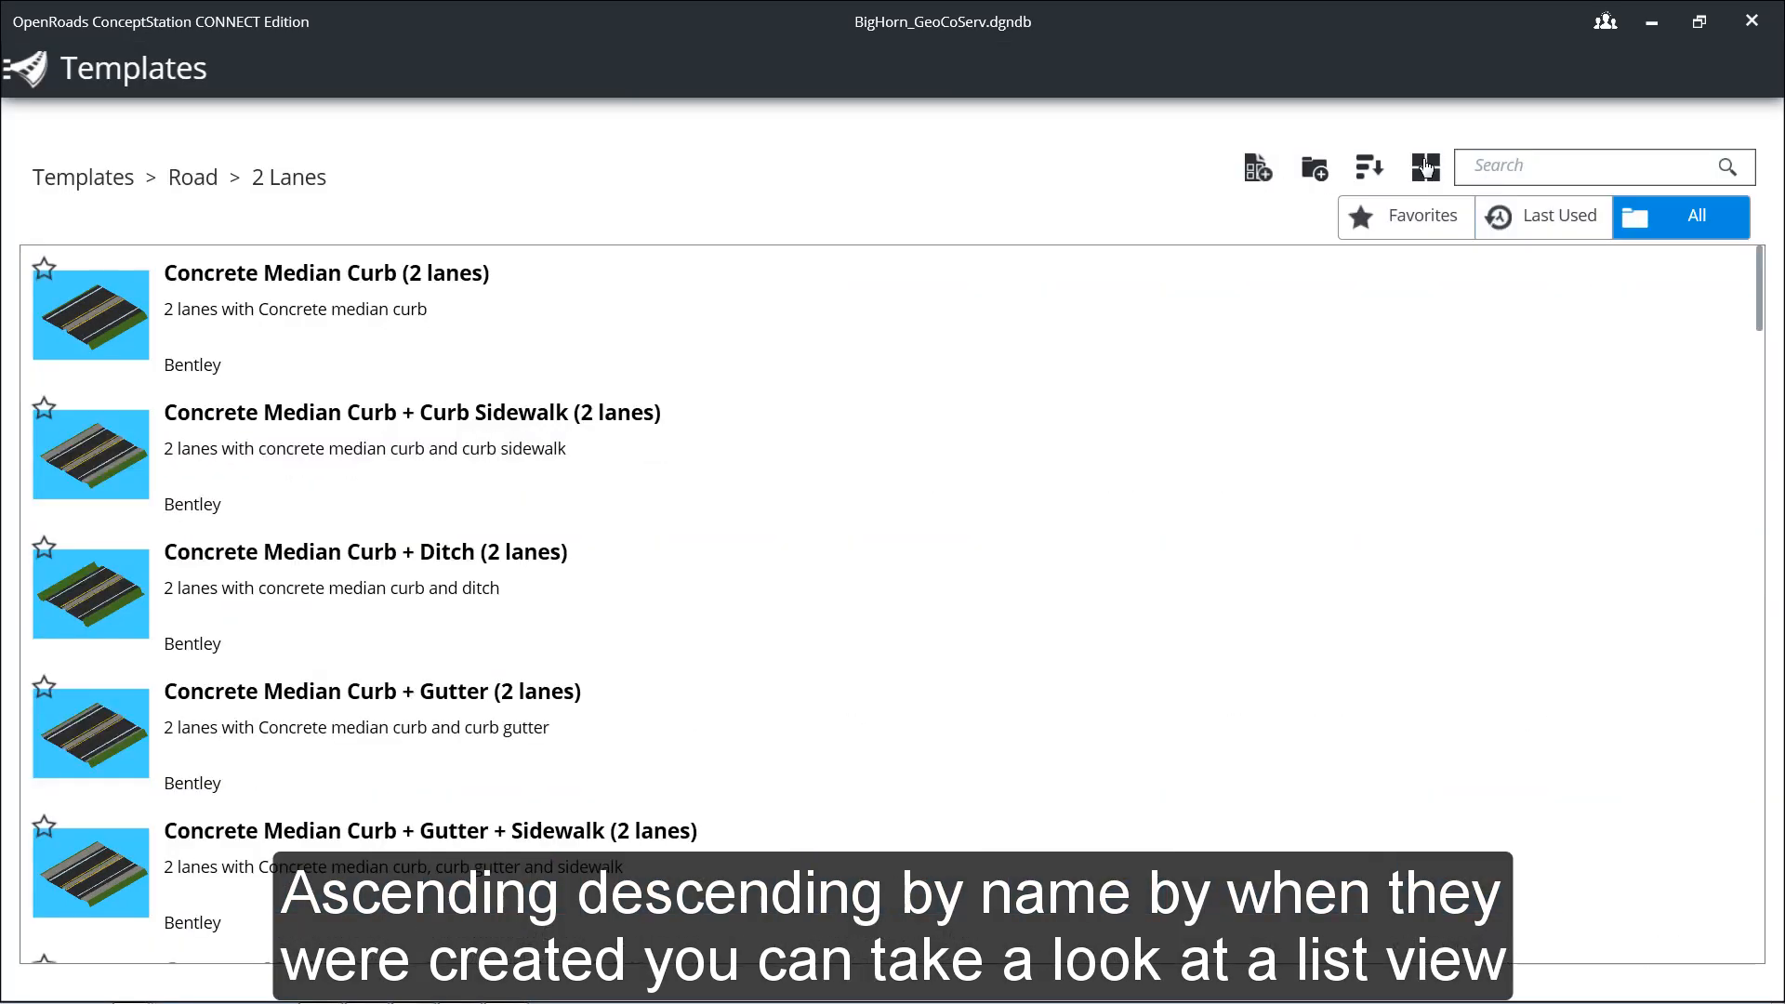
{"action": "left_click", "coordinate": [1427, 167]}
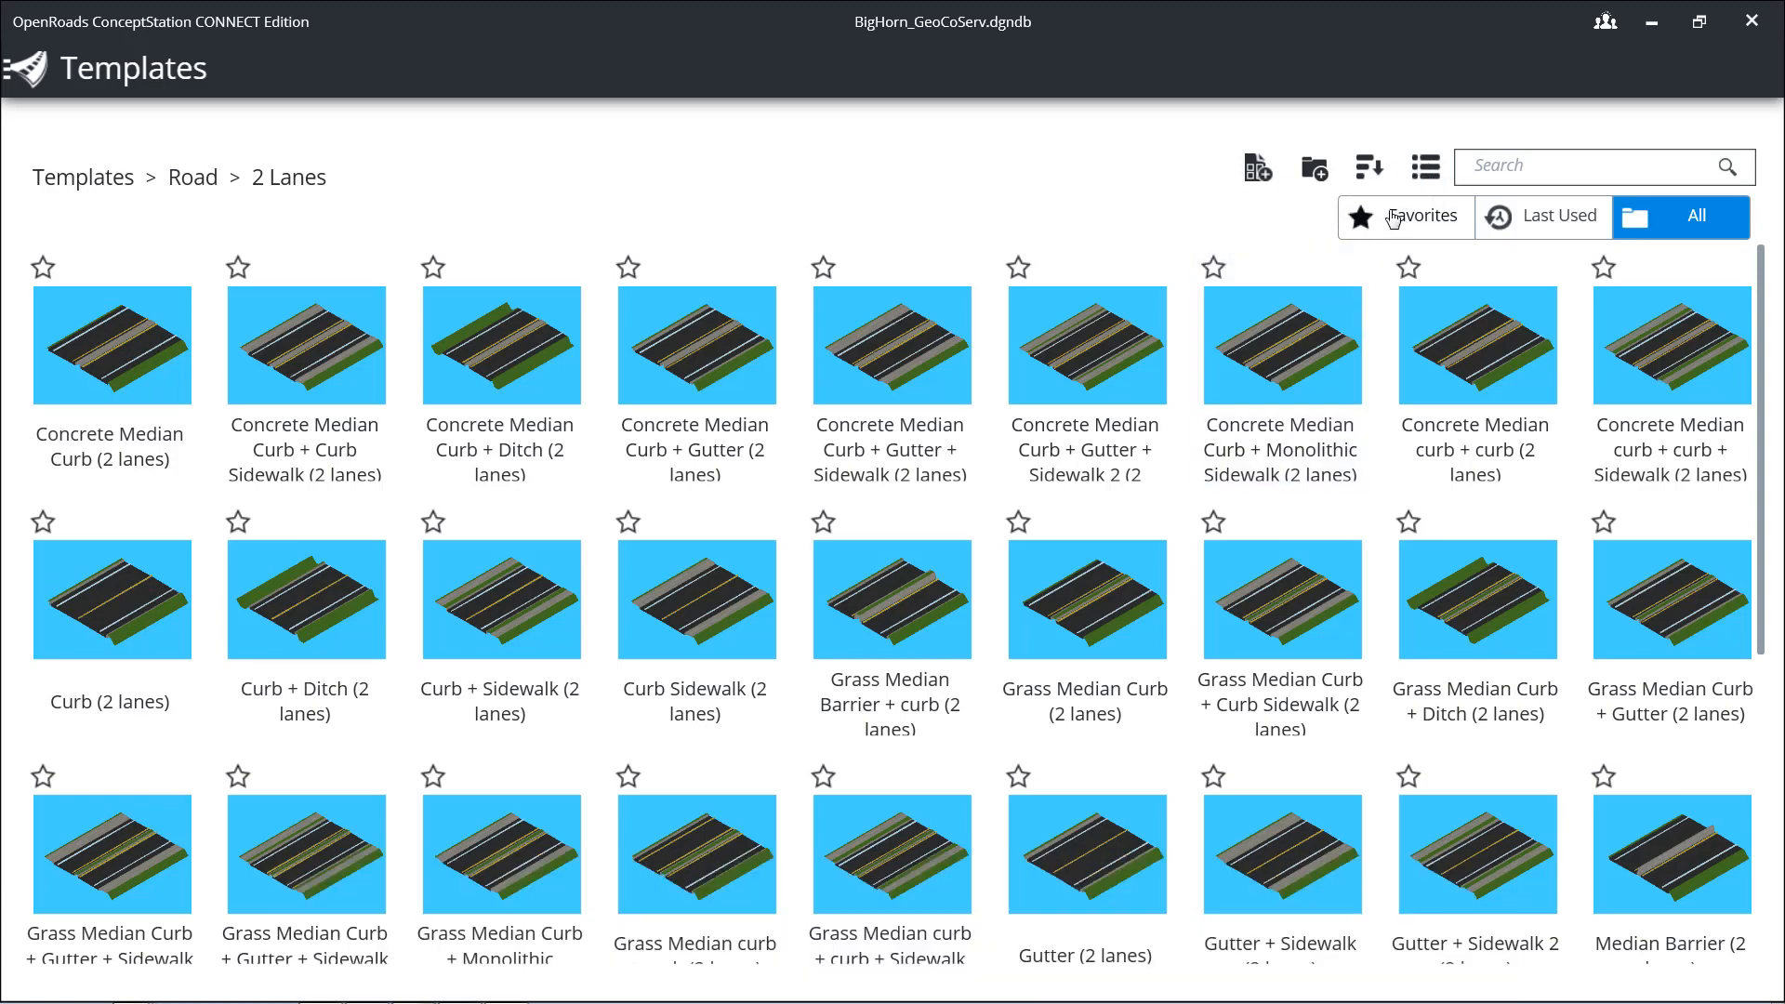
Step: Mark the Concrete Median Curb + Monolithic Sidewalk (2 lanes) template as a favorite and check the favorites before returning to all templates
{"action": "left_click", "coordinate": [1213, 270]}
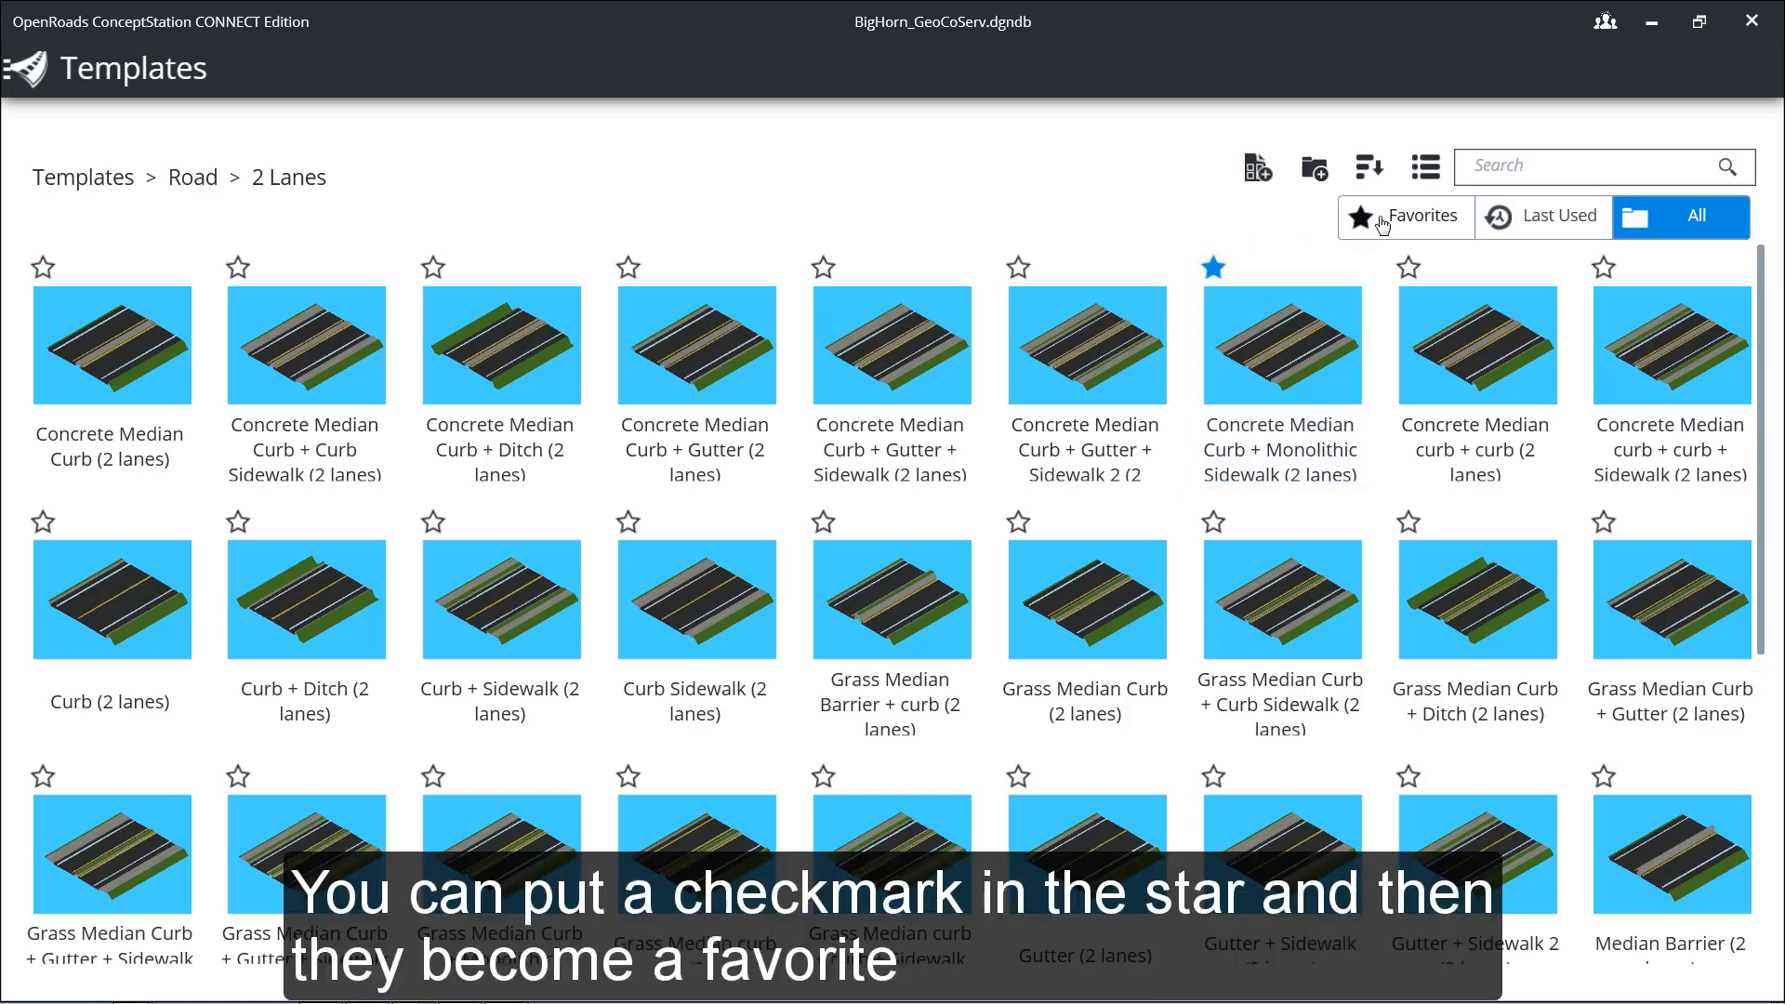
{"action": "left_click", "coordinate": [1392, 220]}
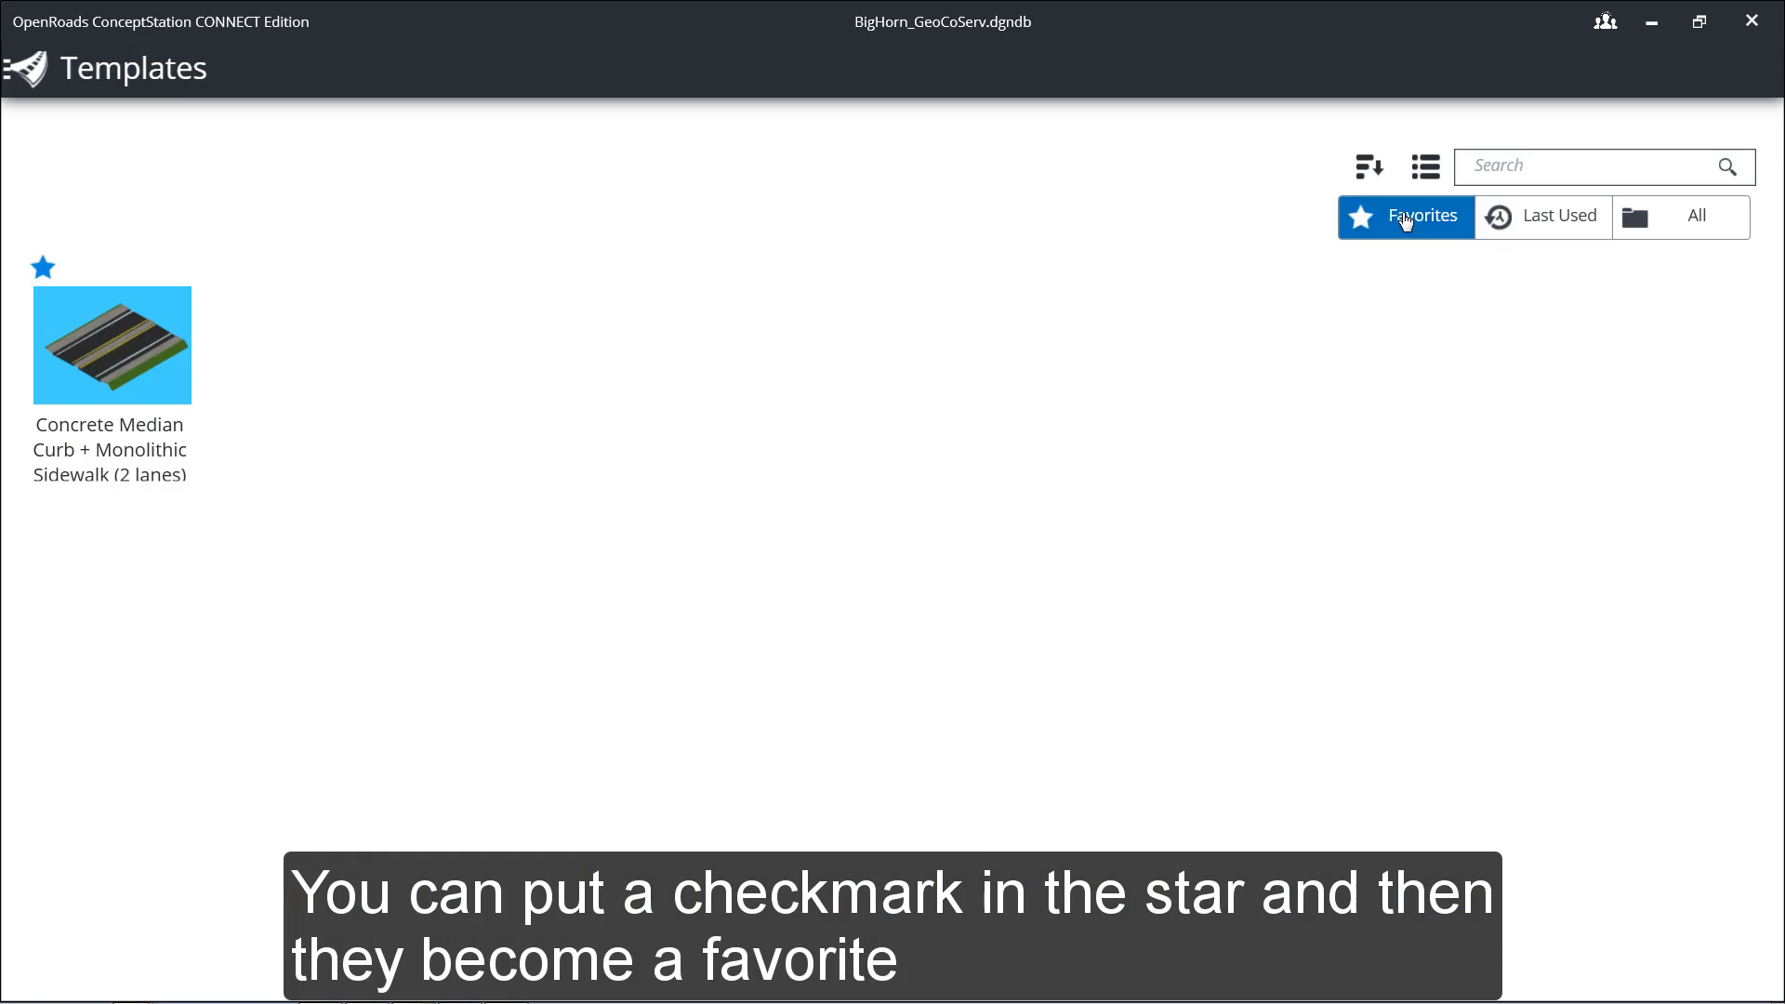
{"action": "left_click", "coordinate": [1669, 228]}
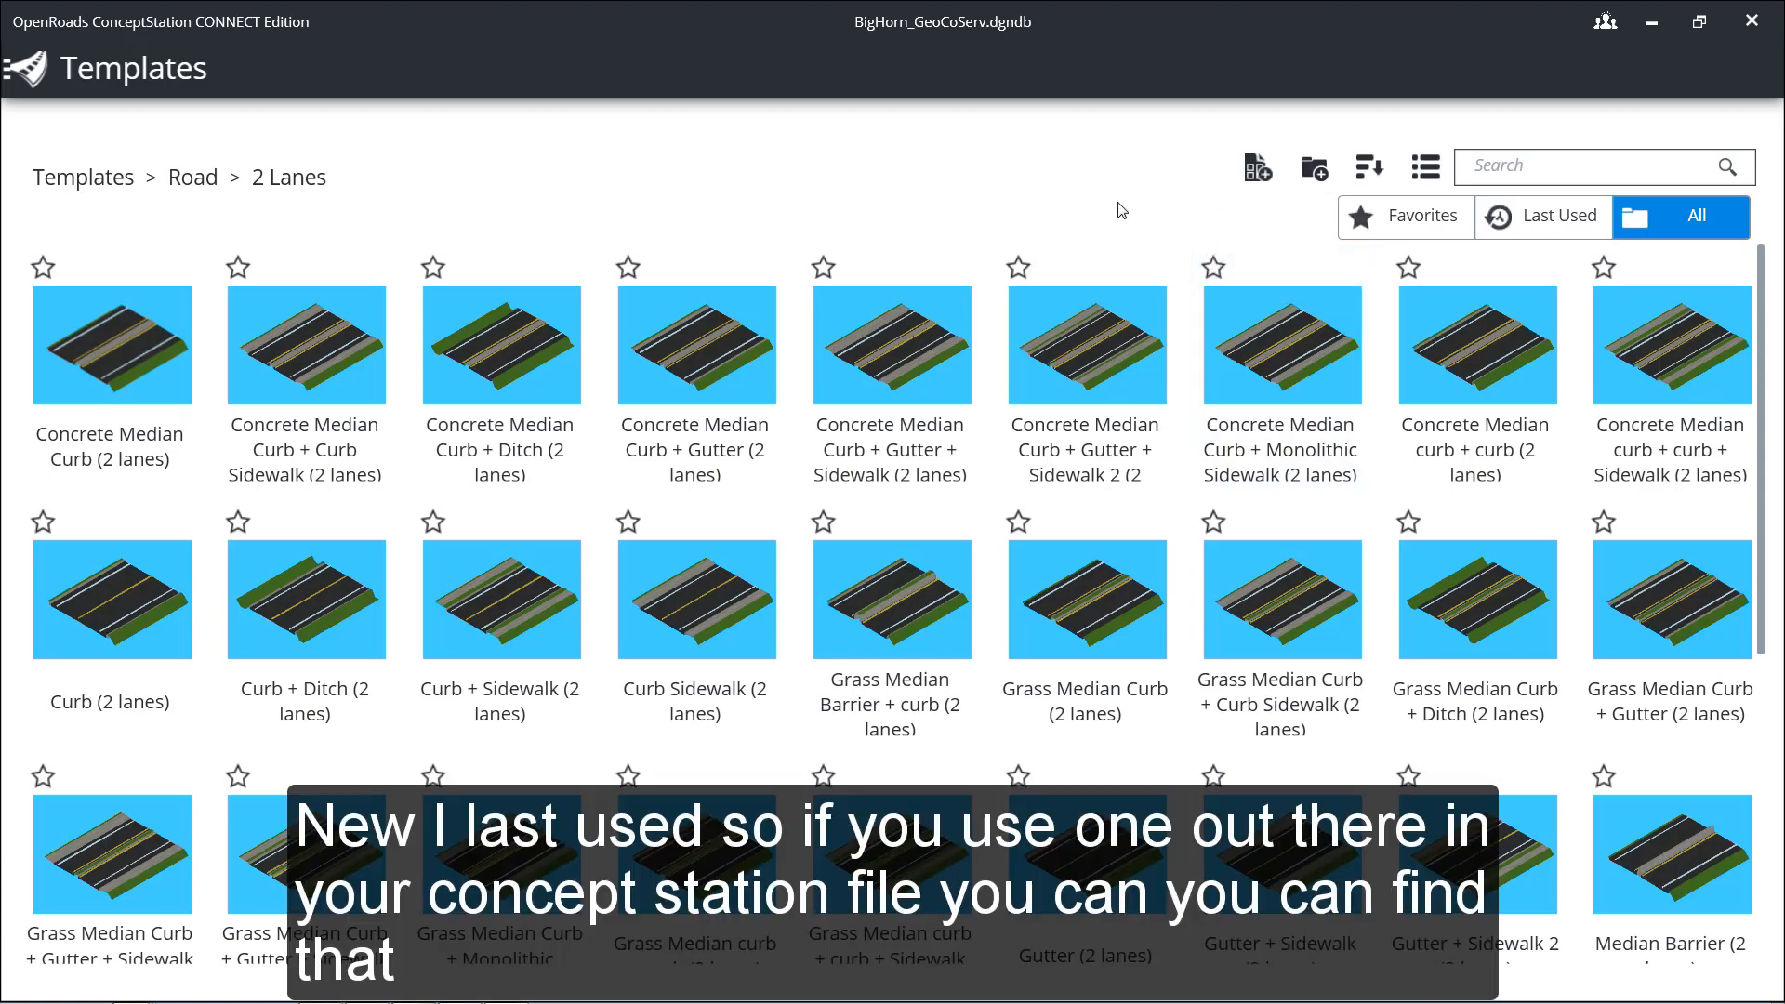
Step: Open the Concrete Median Curb (2 lanes) template for editing and preview it in 3D before returning to the cross-section editor
{"action": "mouse_move", "coordinate": [102, 275]}
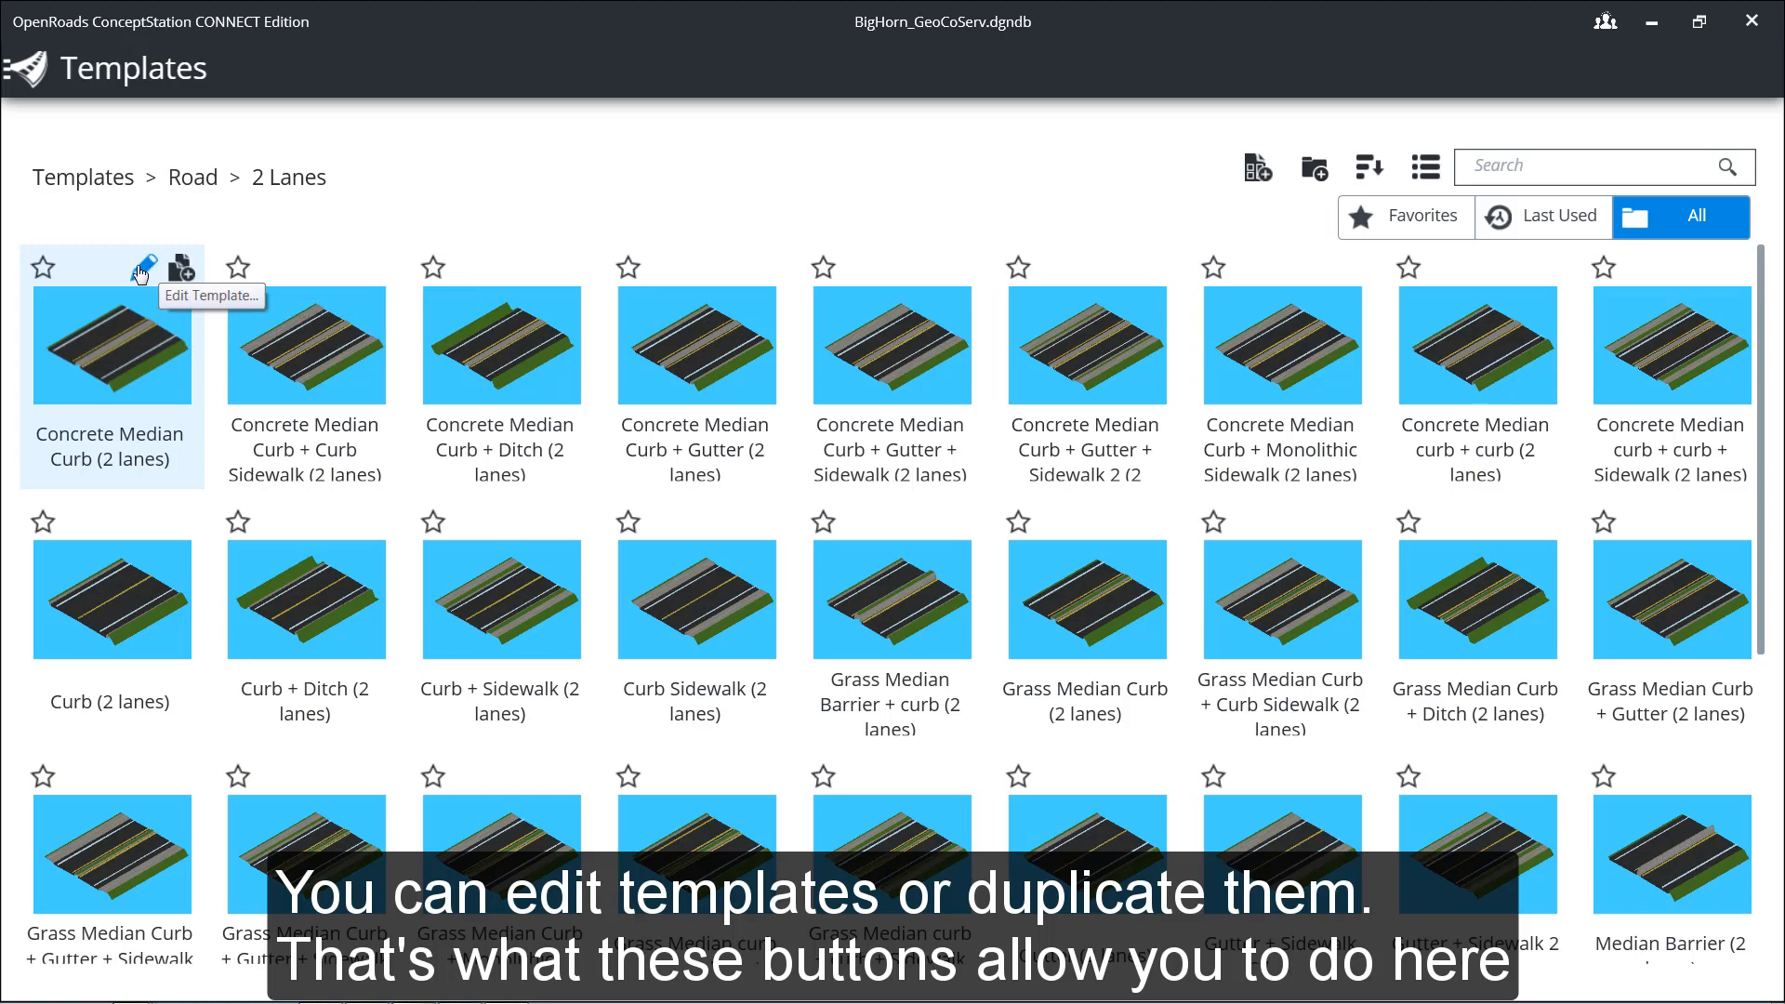
{"action": "left_click", "coordinate": [141, 270]}
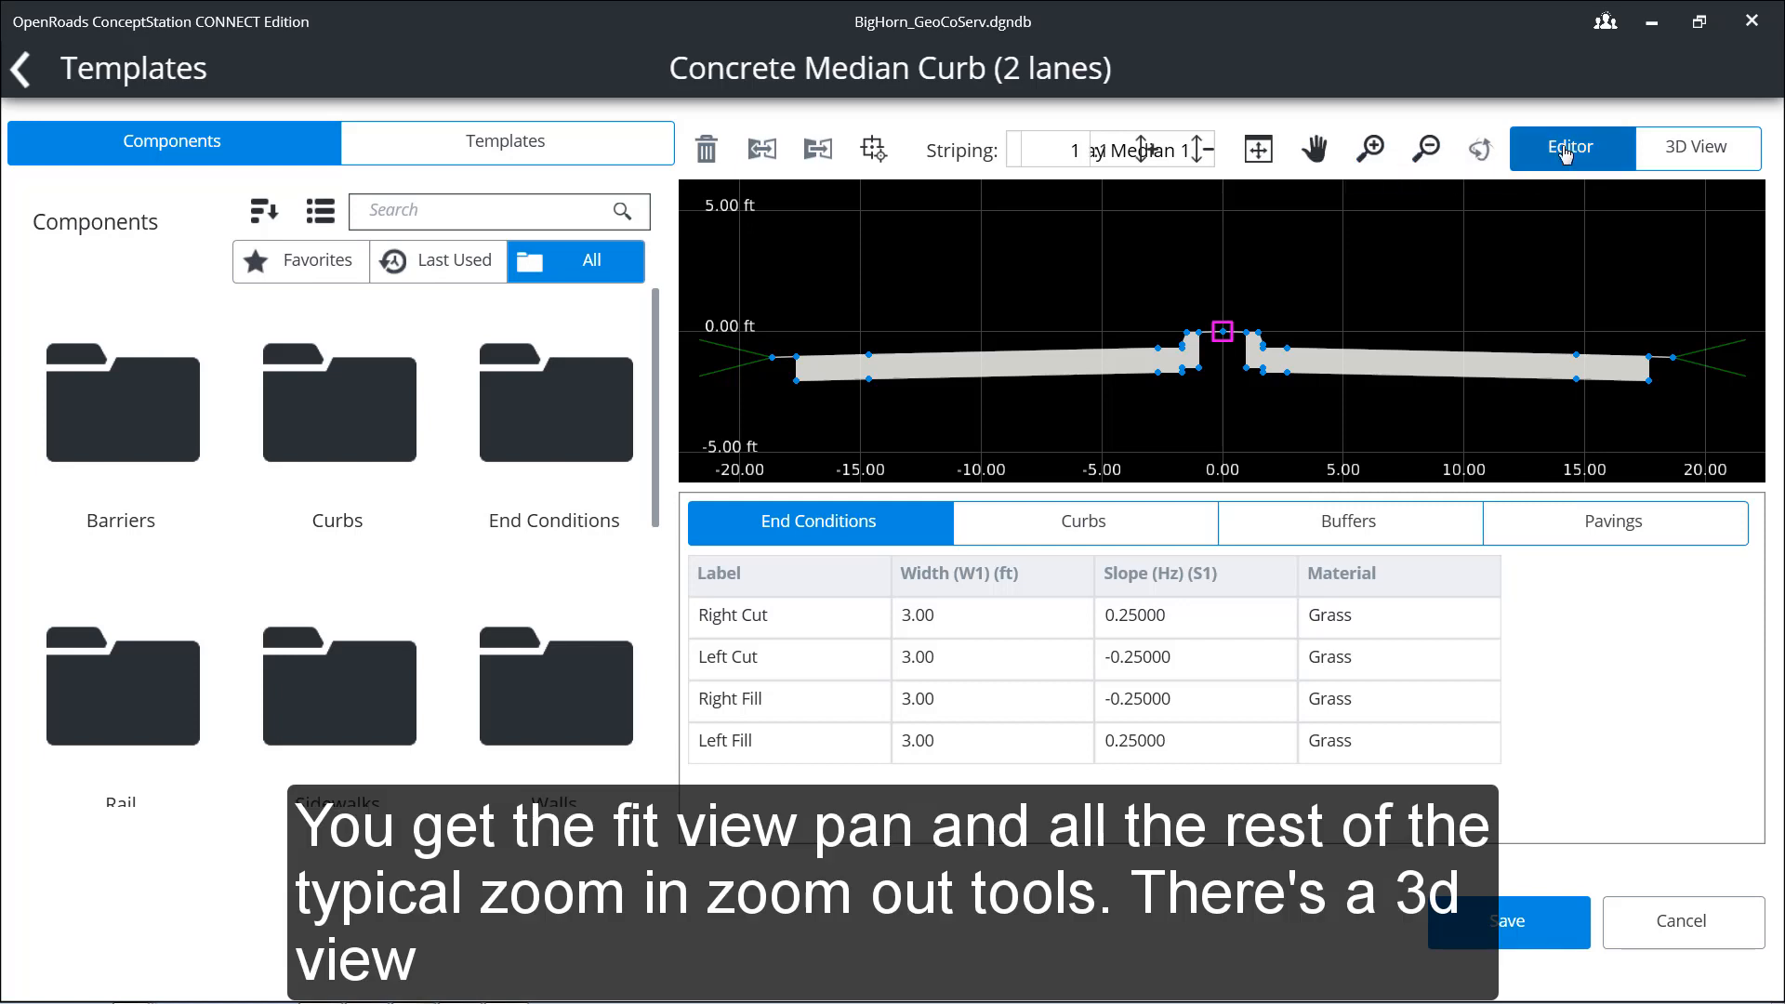
{"action": "left_click", "coordinate": [1700, 154]}
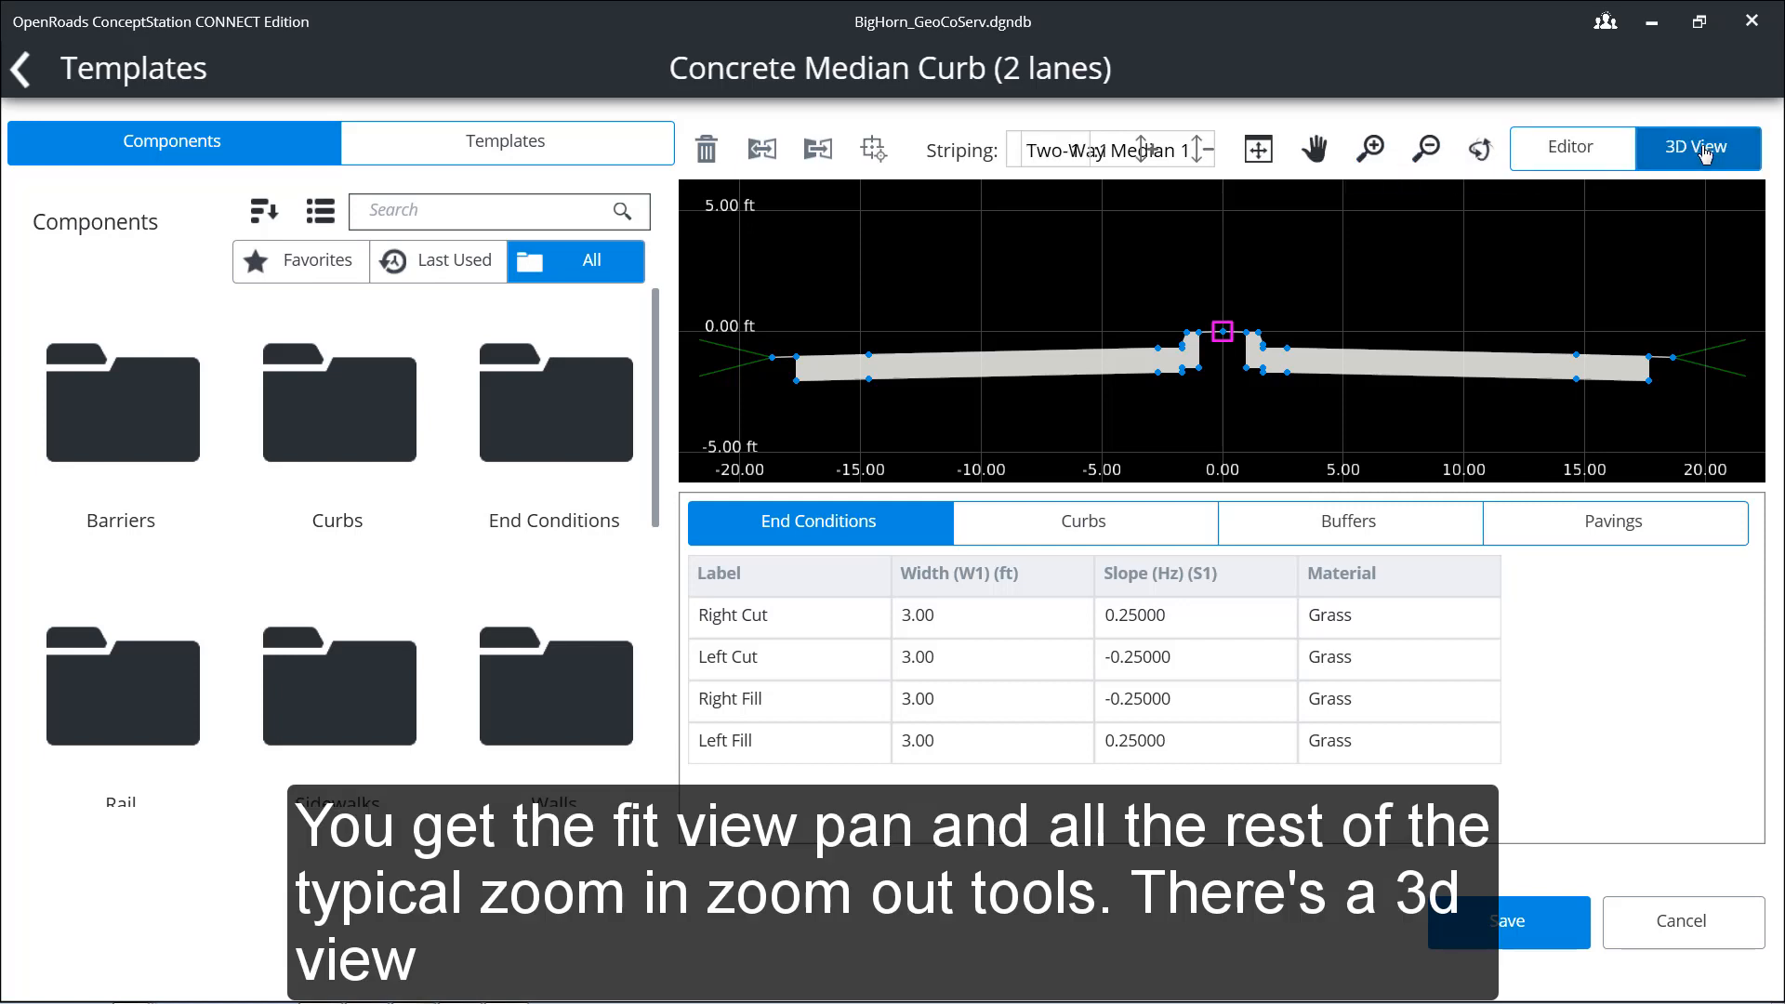
{"action": "left_click", "coordinate": [1582, 154]}
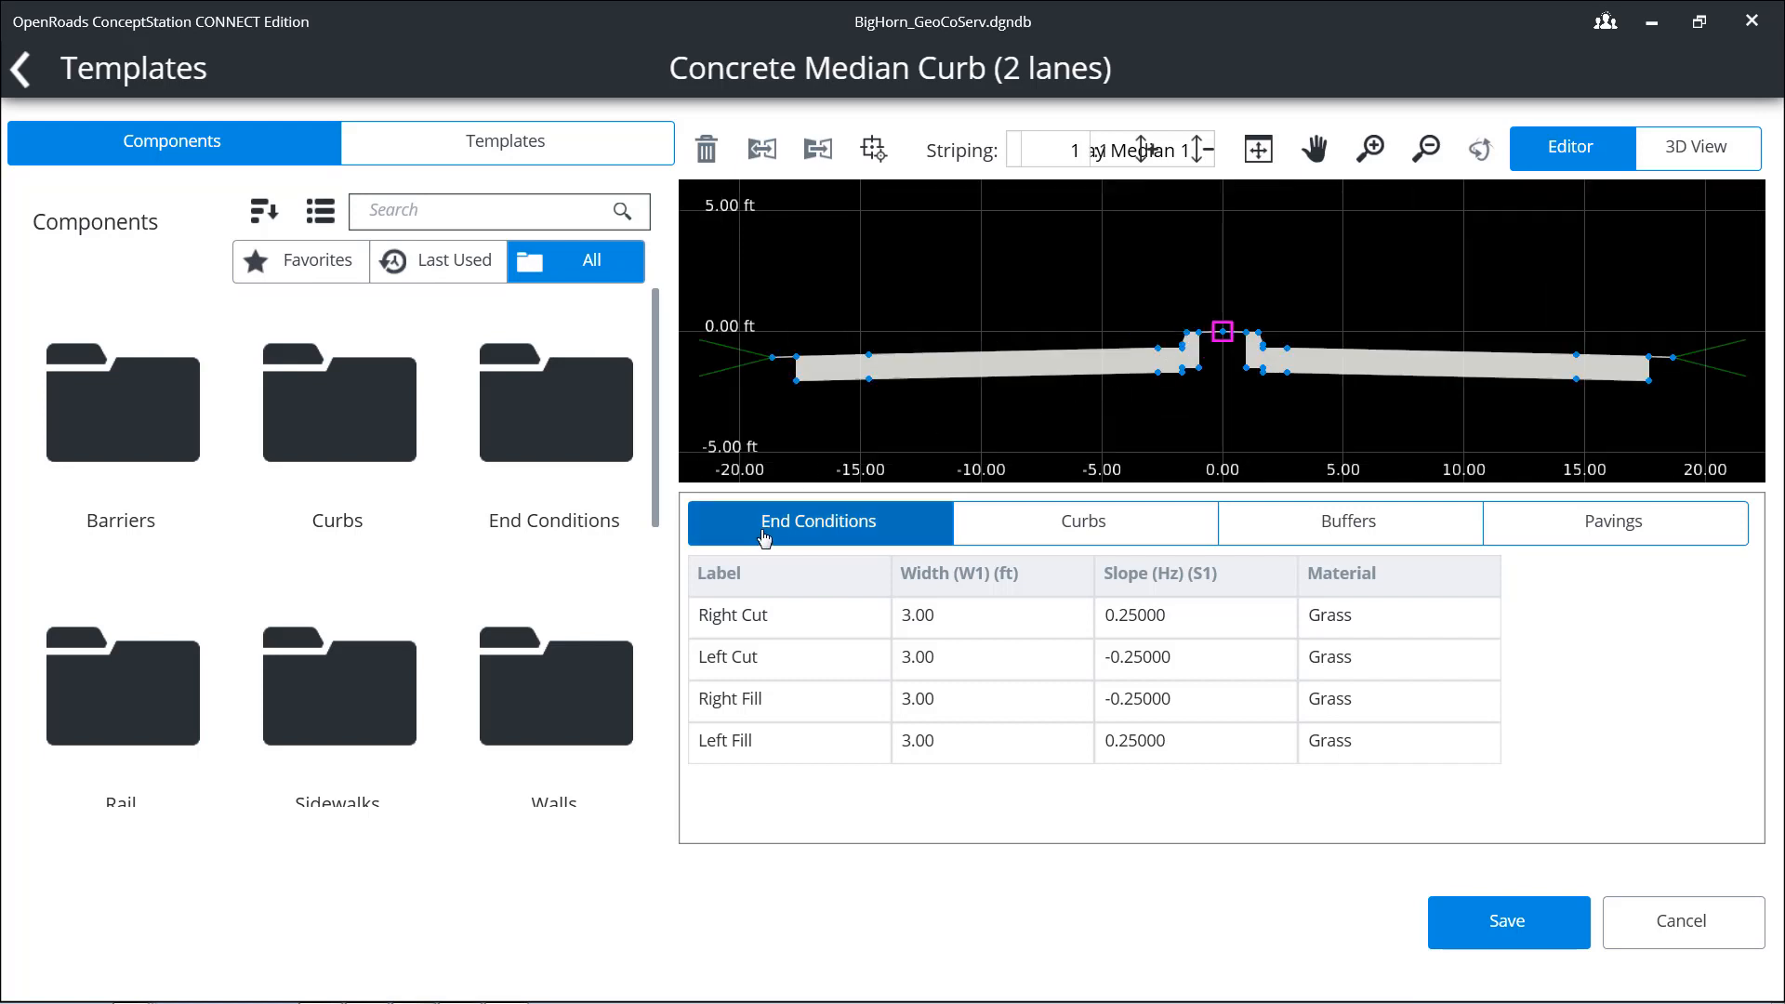
Step: Open the labels of the four cut and fill end conditions for editing one after another, leaving their names as they are
{"action": "double_click", "coordinate": [761, 618]}
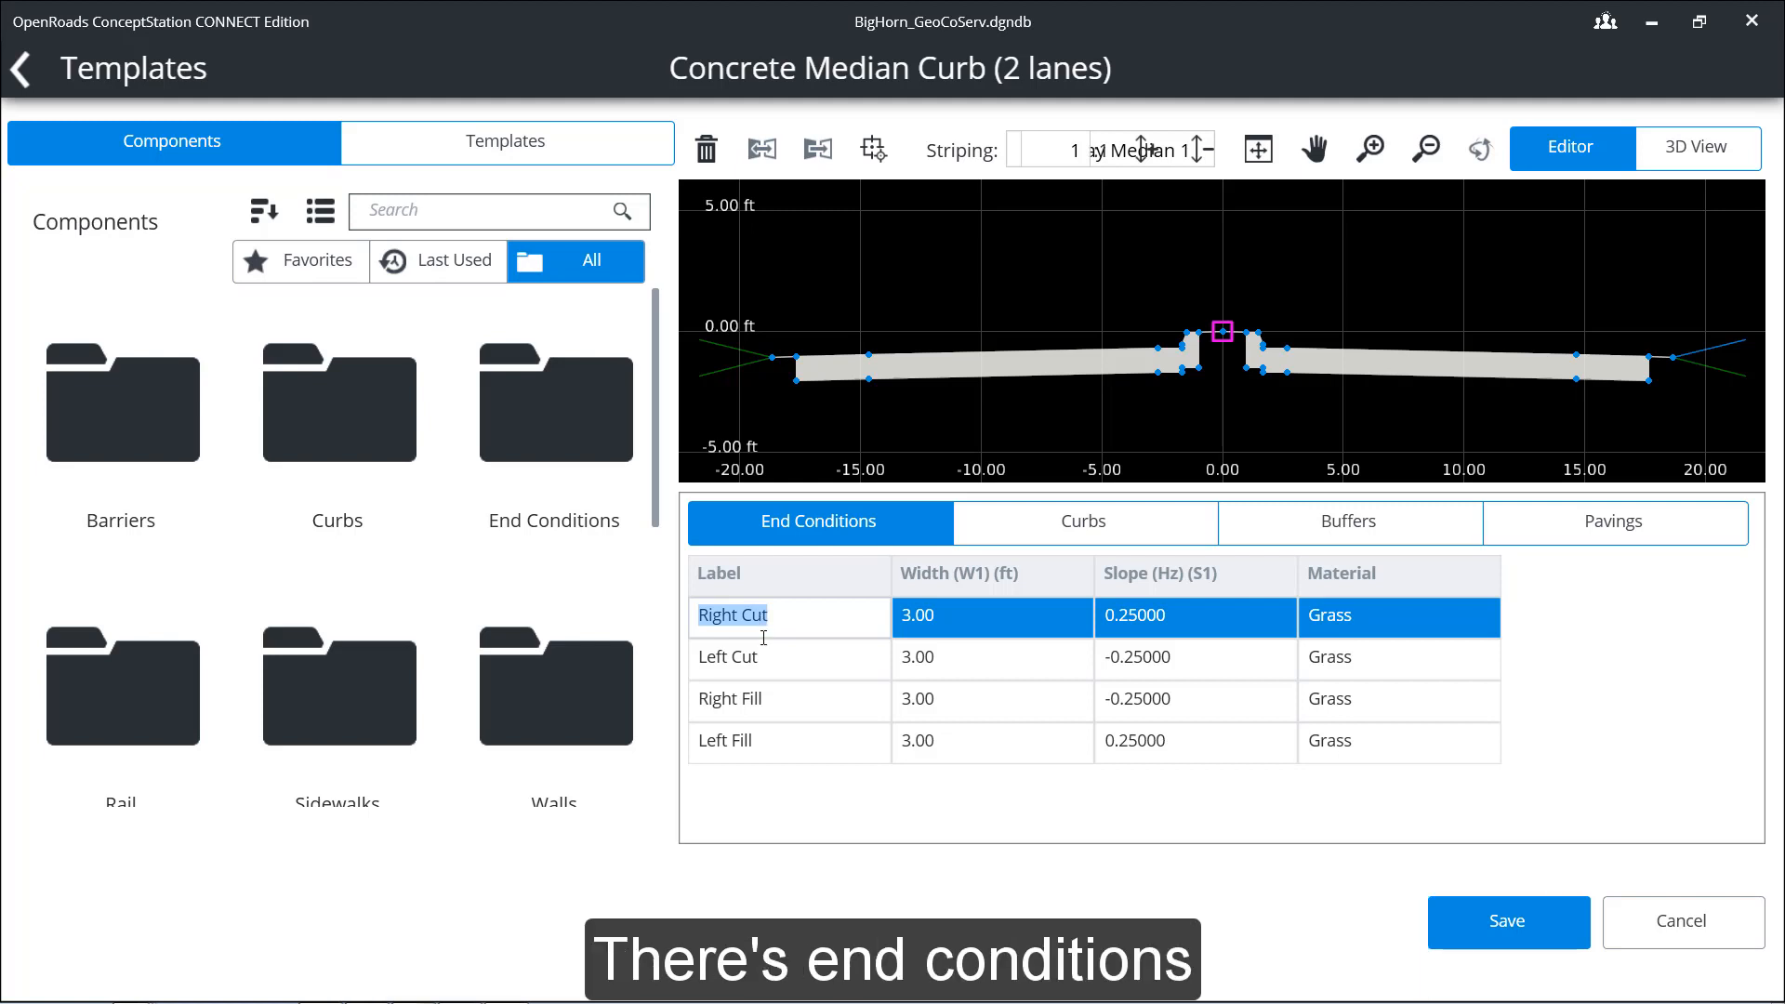
{"action": "double_click", "coordinate": [761, 659]}
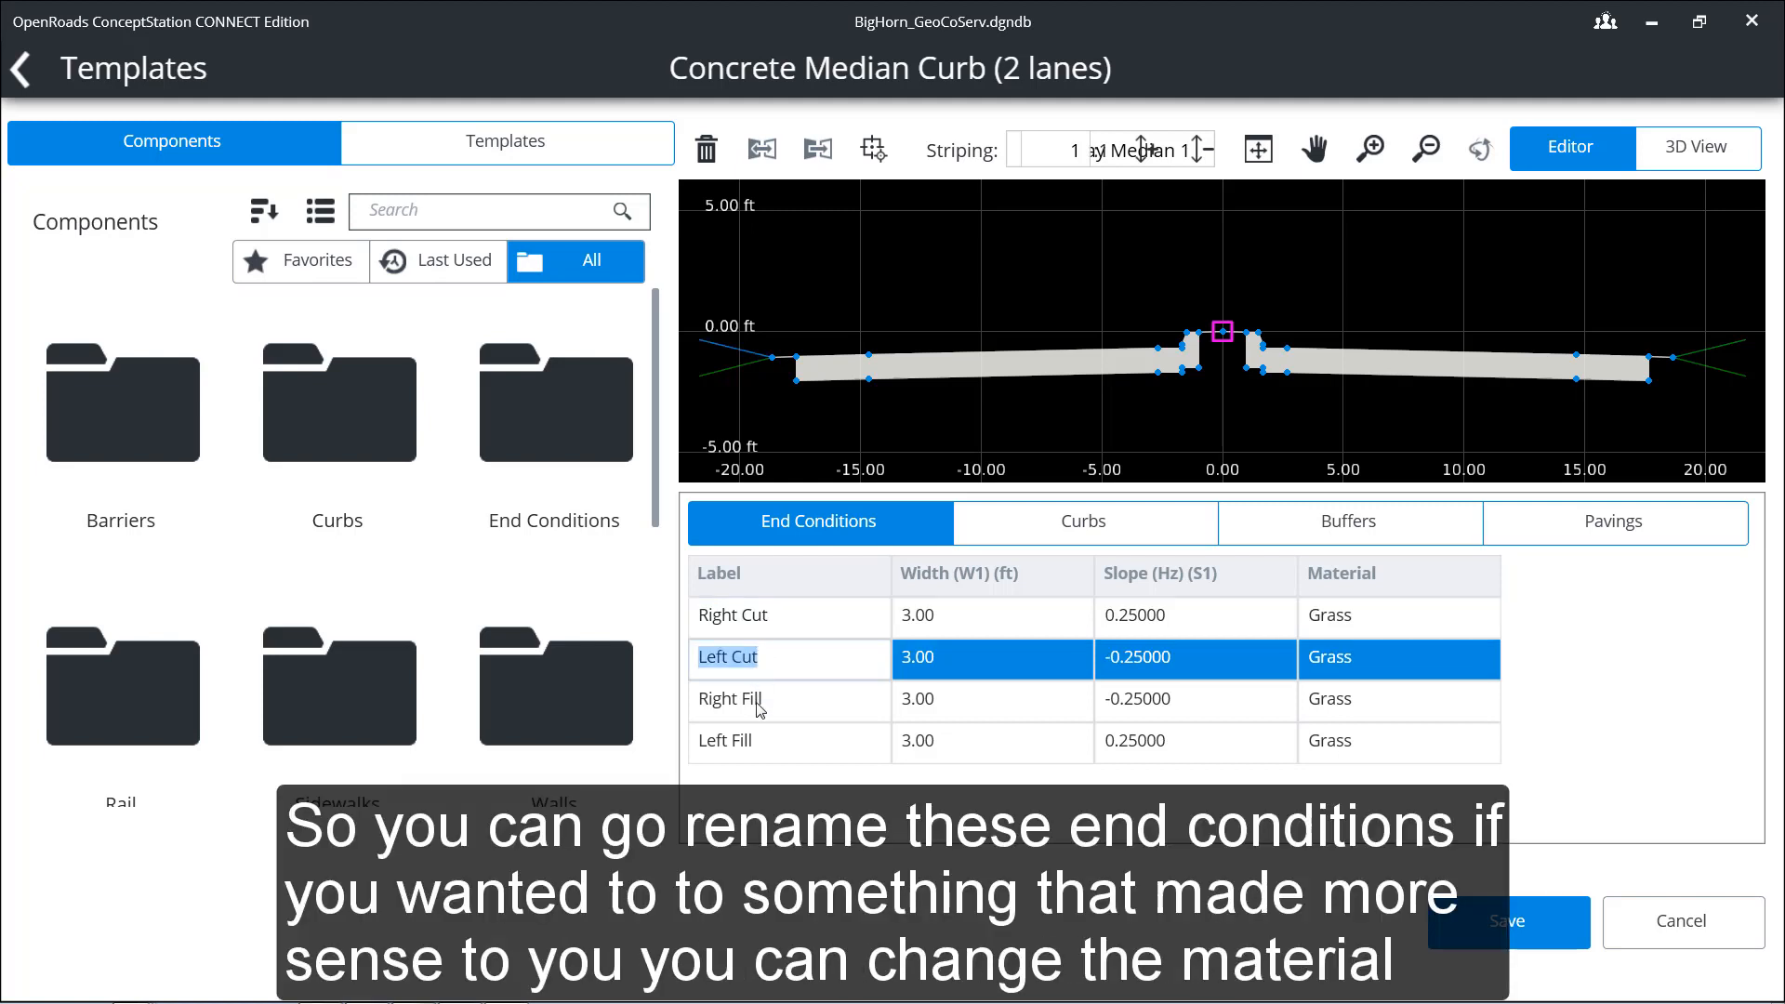
{"action": "double_click", "coordinate": [758, 702]}
{"action": "double_click", "coordinate": [762, 744]}
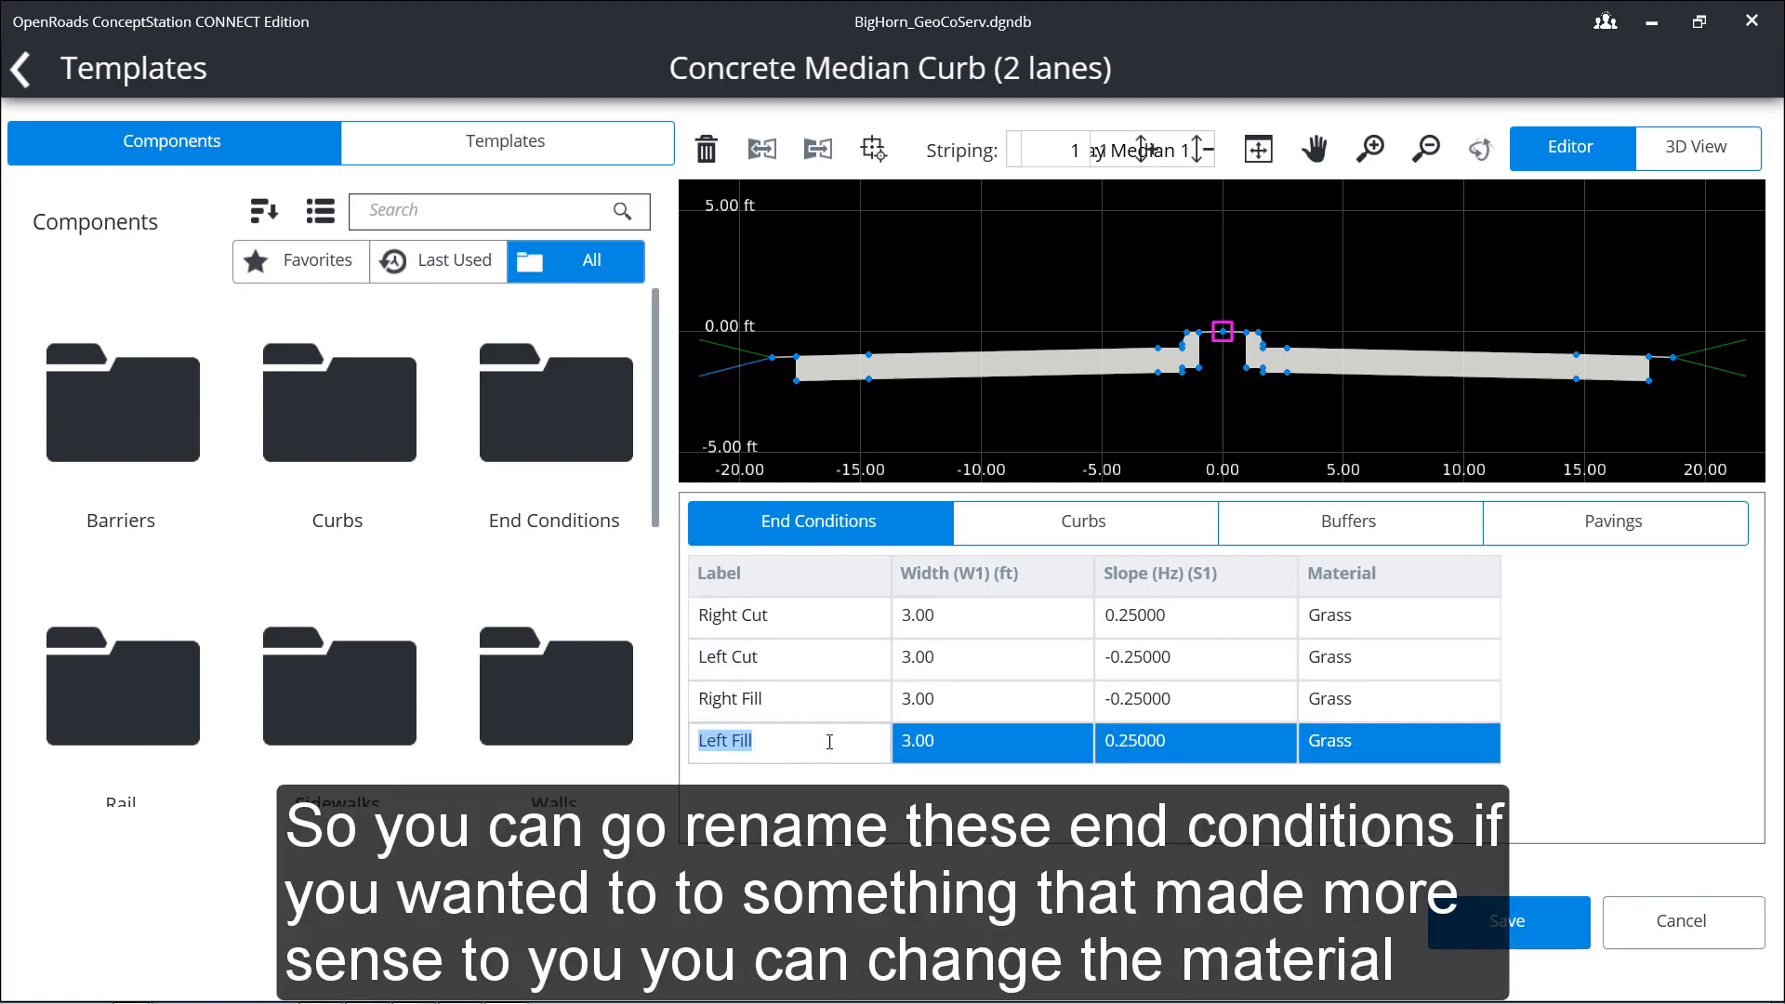
Step: Set the end condition material to Dirt for Right Cut and to Gravel for Left Cut
{"action": "left_click", "coordinate": [1370, 620]}
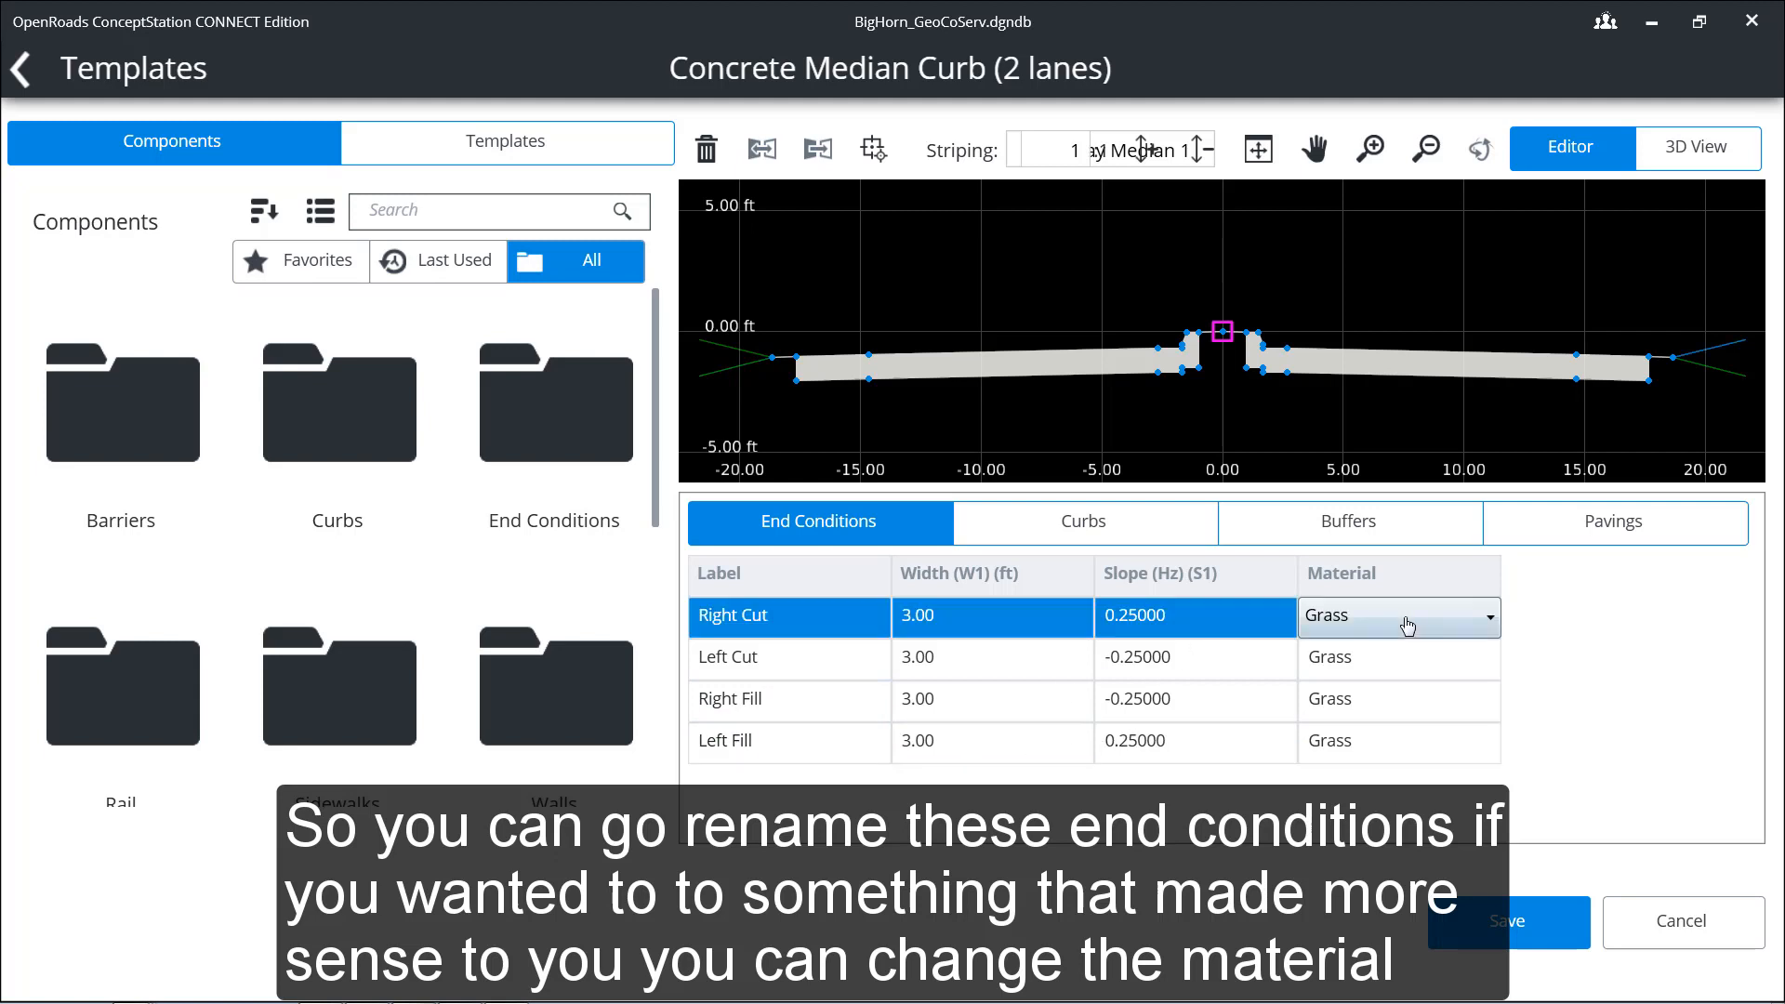
{"action": "left_click", "coordinate": [1491, 618]}
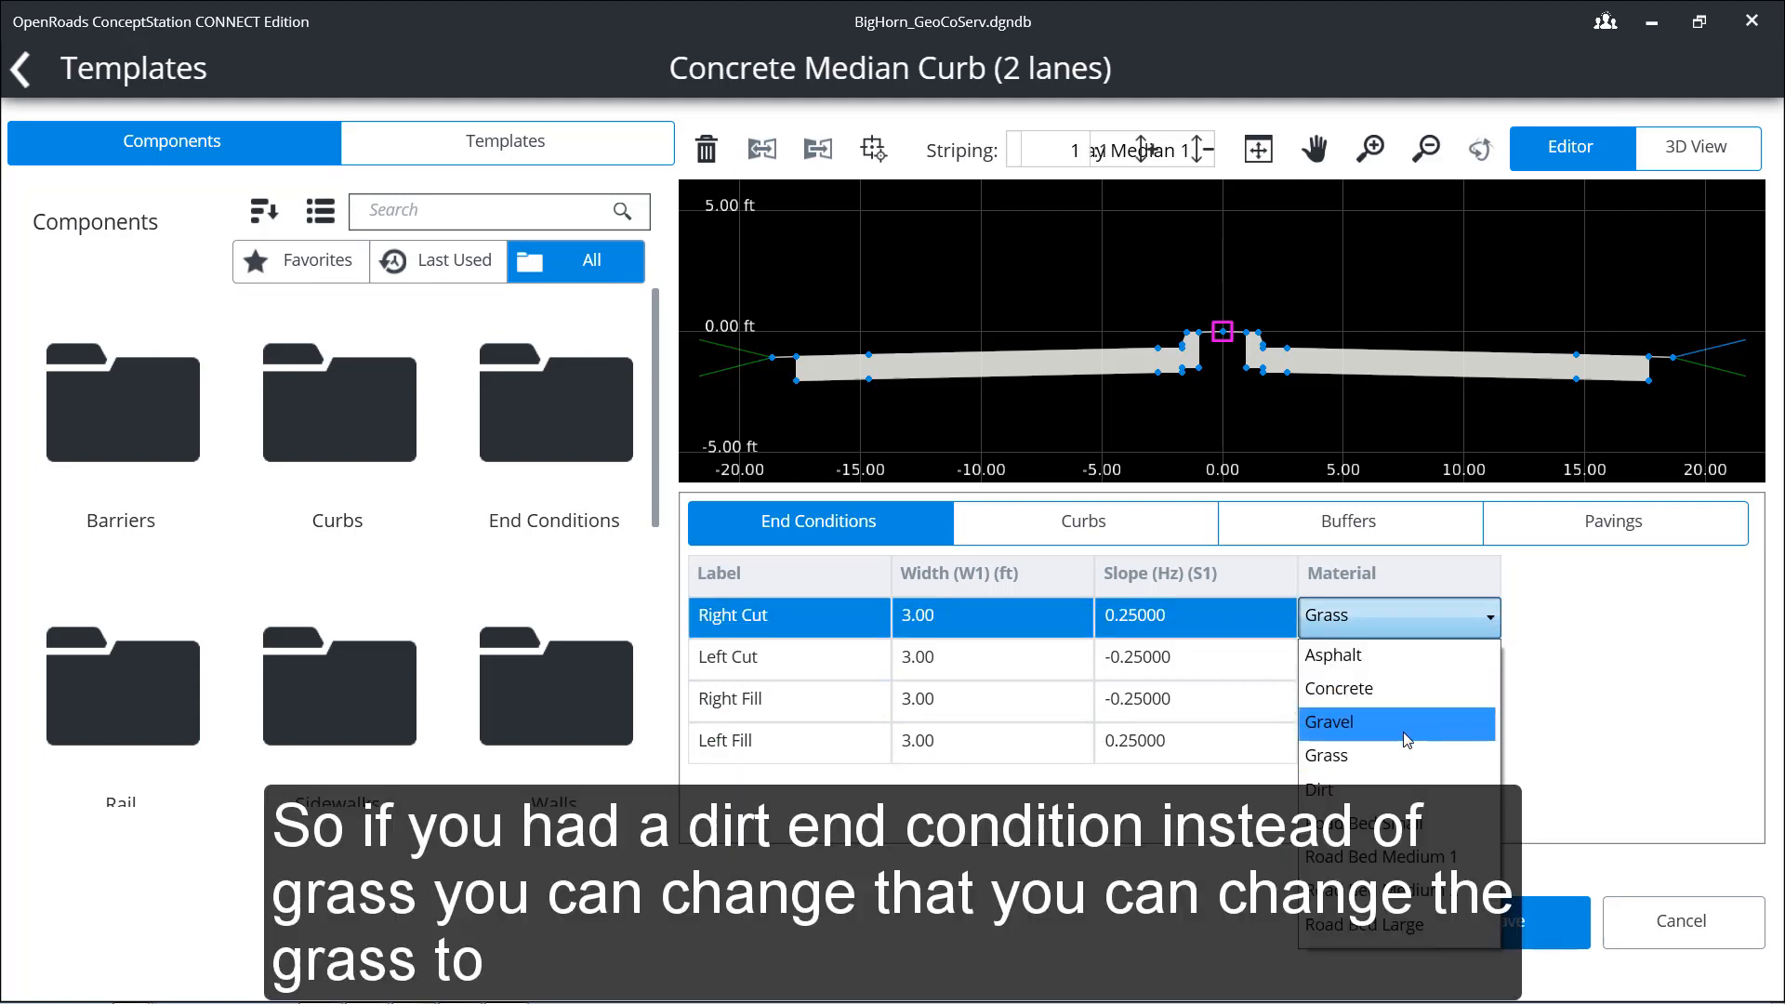
{"action": "left_click", "coordinate": [1417, 792]}
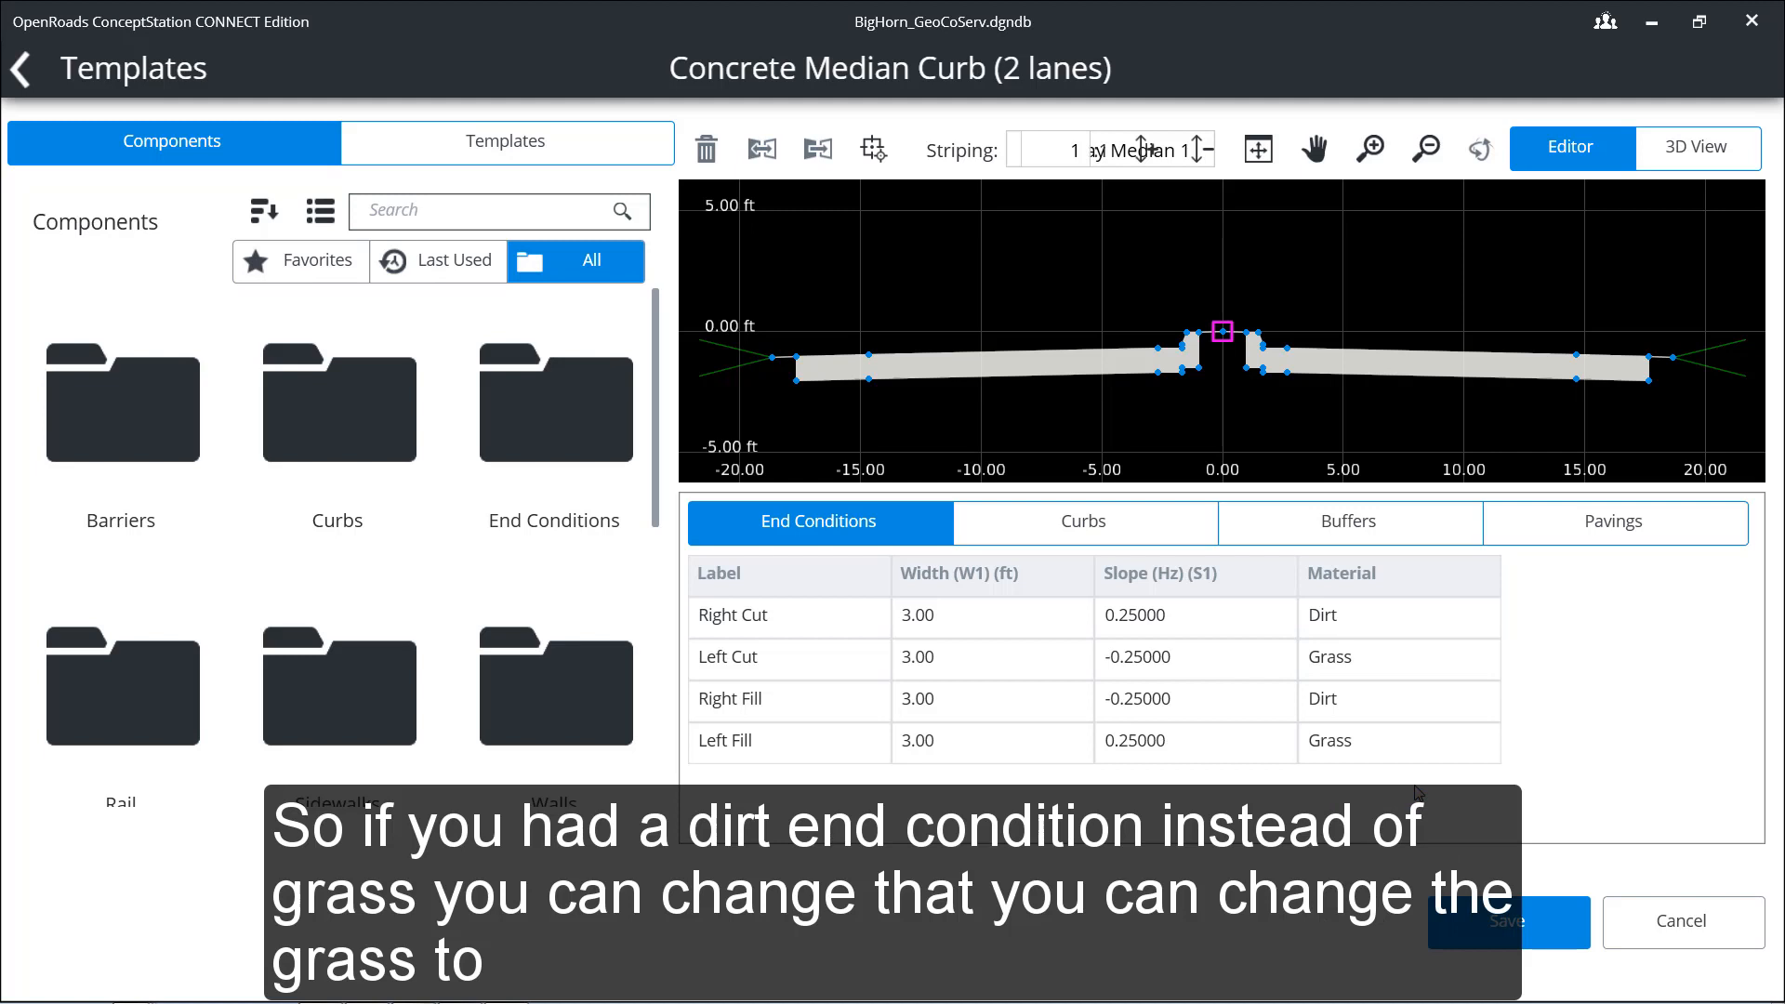
{"action": "left_click", "coordinate": [1438, 652]}
{"action": "left_click", "coordinate": [1488, 660]}
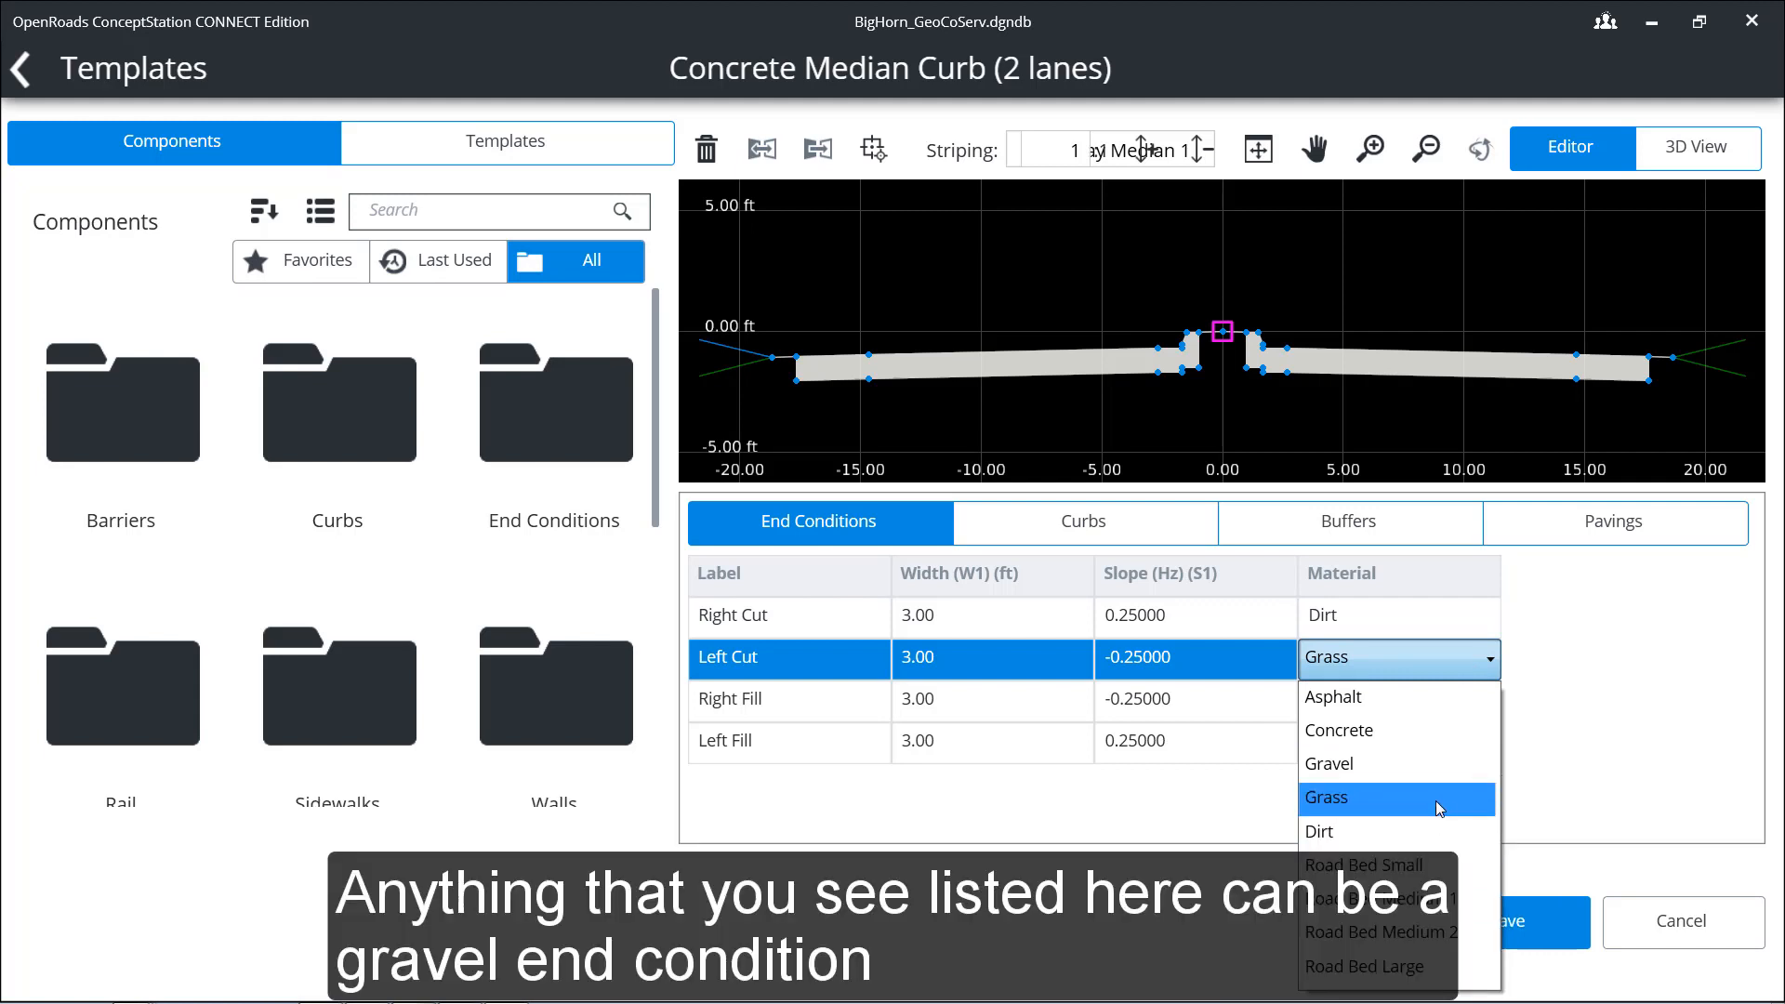
{"action": "left_click", "coordinate": [1440, 764]}
{"action": "left_click", "coordinate": [1560, 644]}
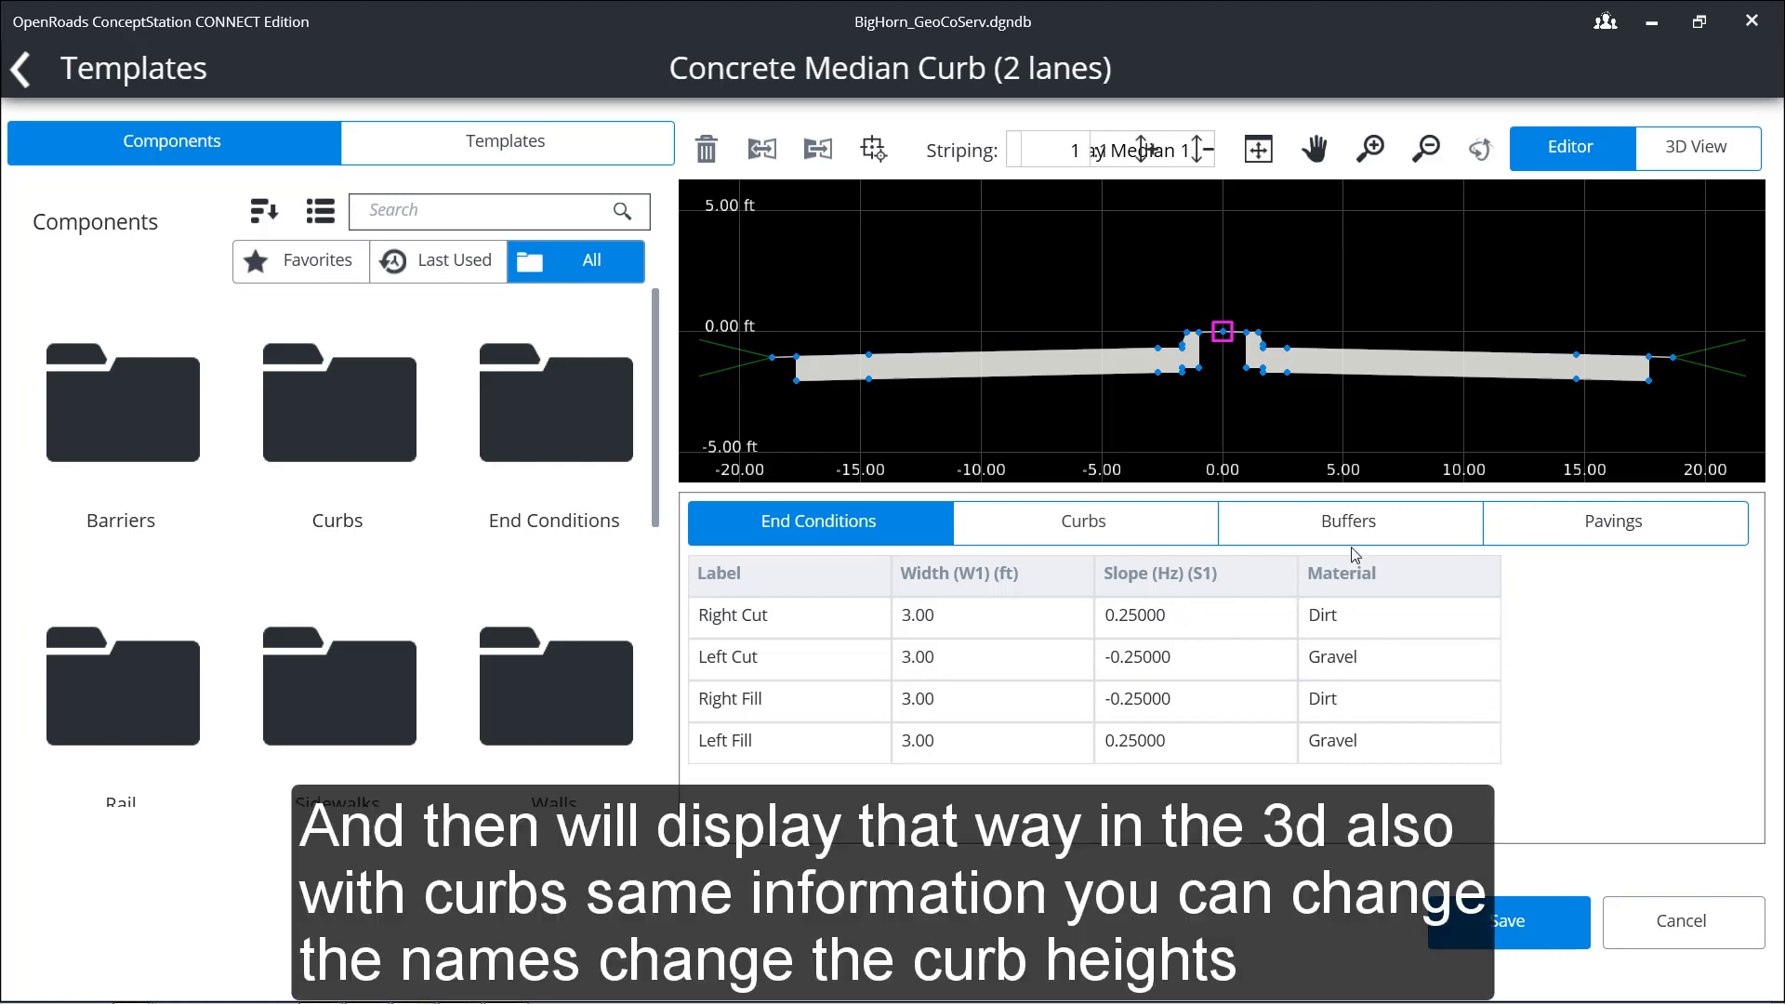
Step: Review the template's curb, buffer and paving component tables, opening the label of Inside Left Curb Type 1 for editing along the way
{"action": "left_click", "coordinate": [1081, 528]}
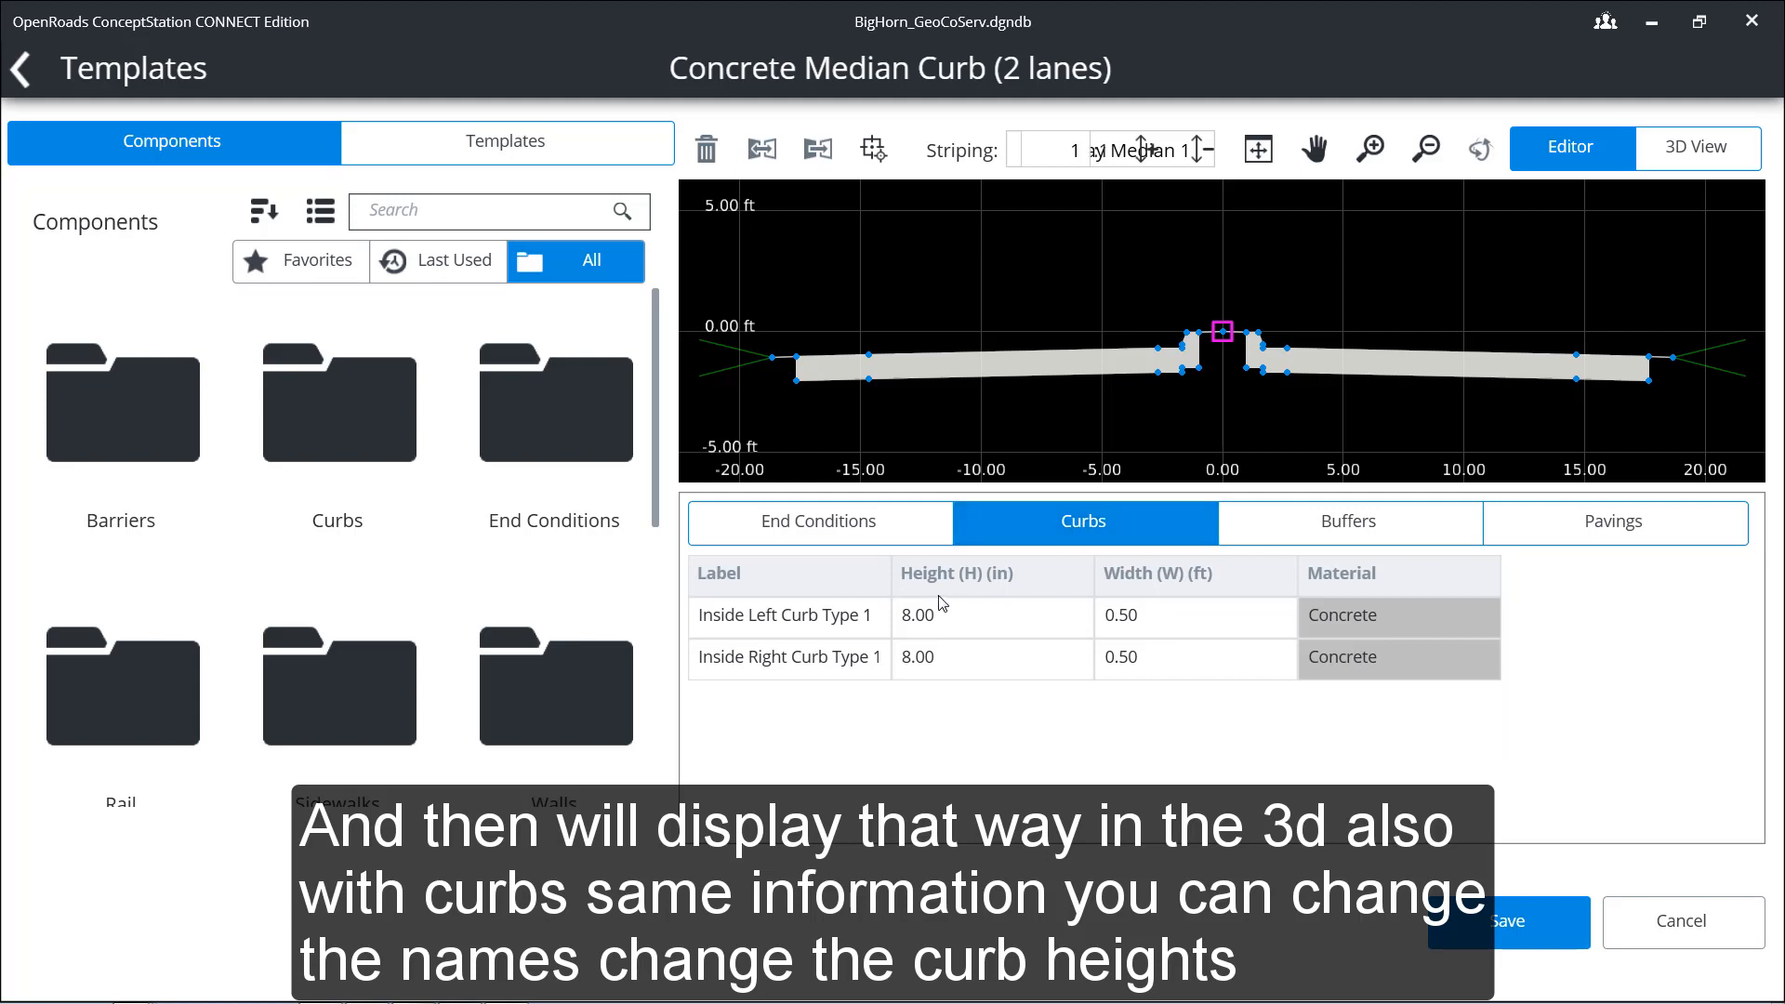
{"action": "left_click", "coordinate": [830, 625]}
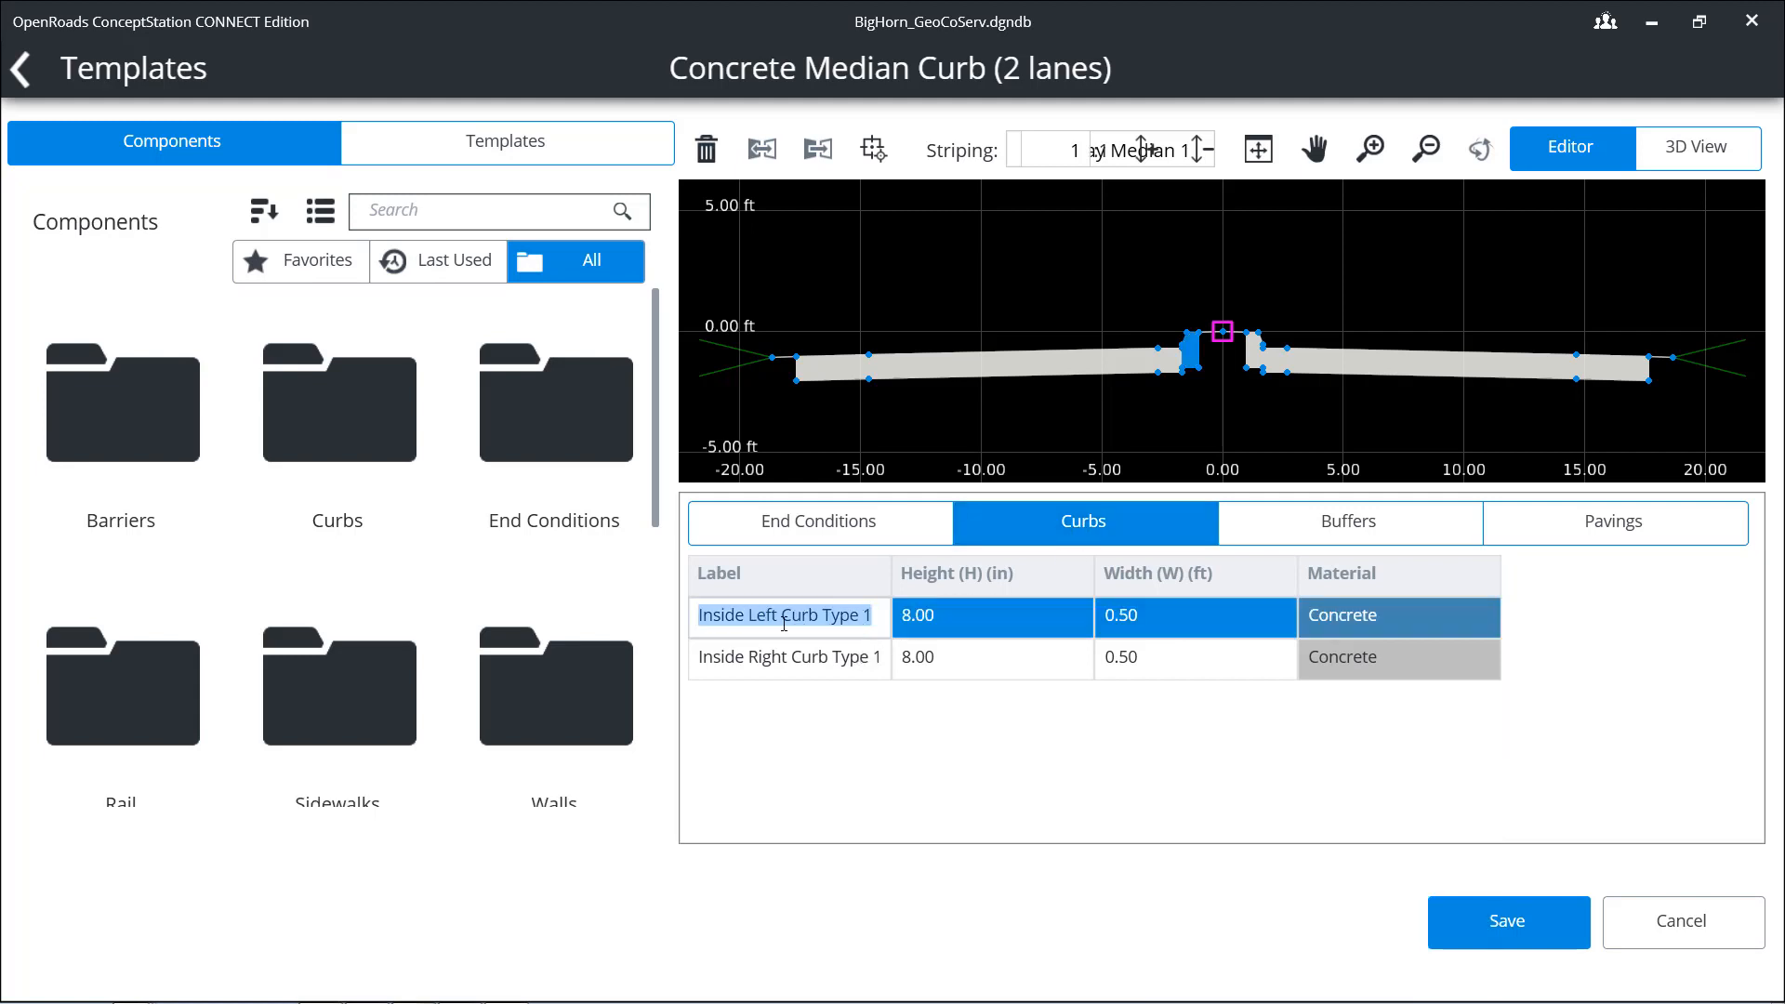
{"action": "left_click", "coordinate": [1315, 524]}
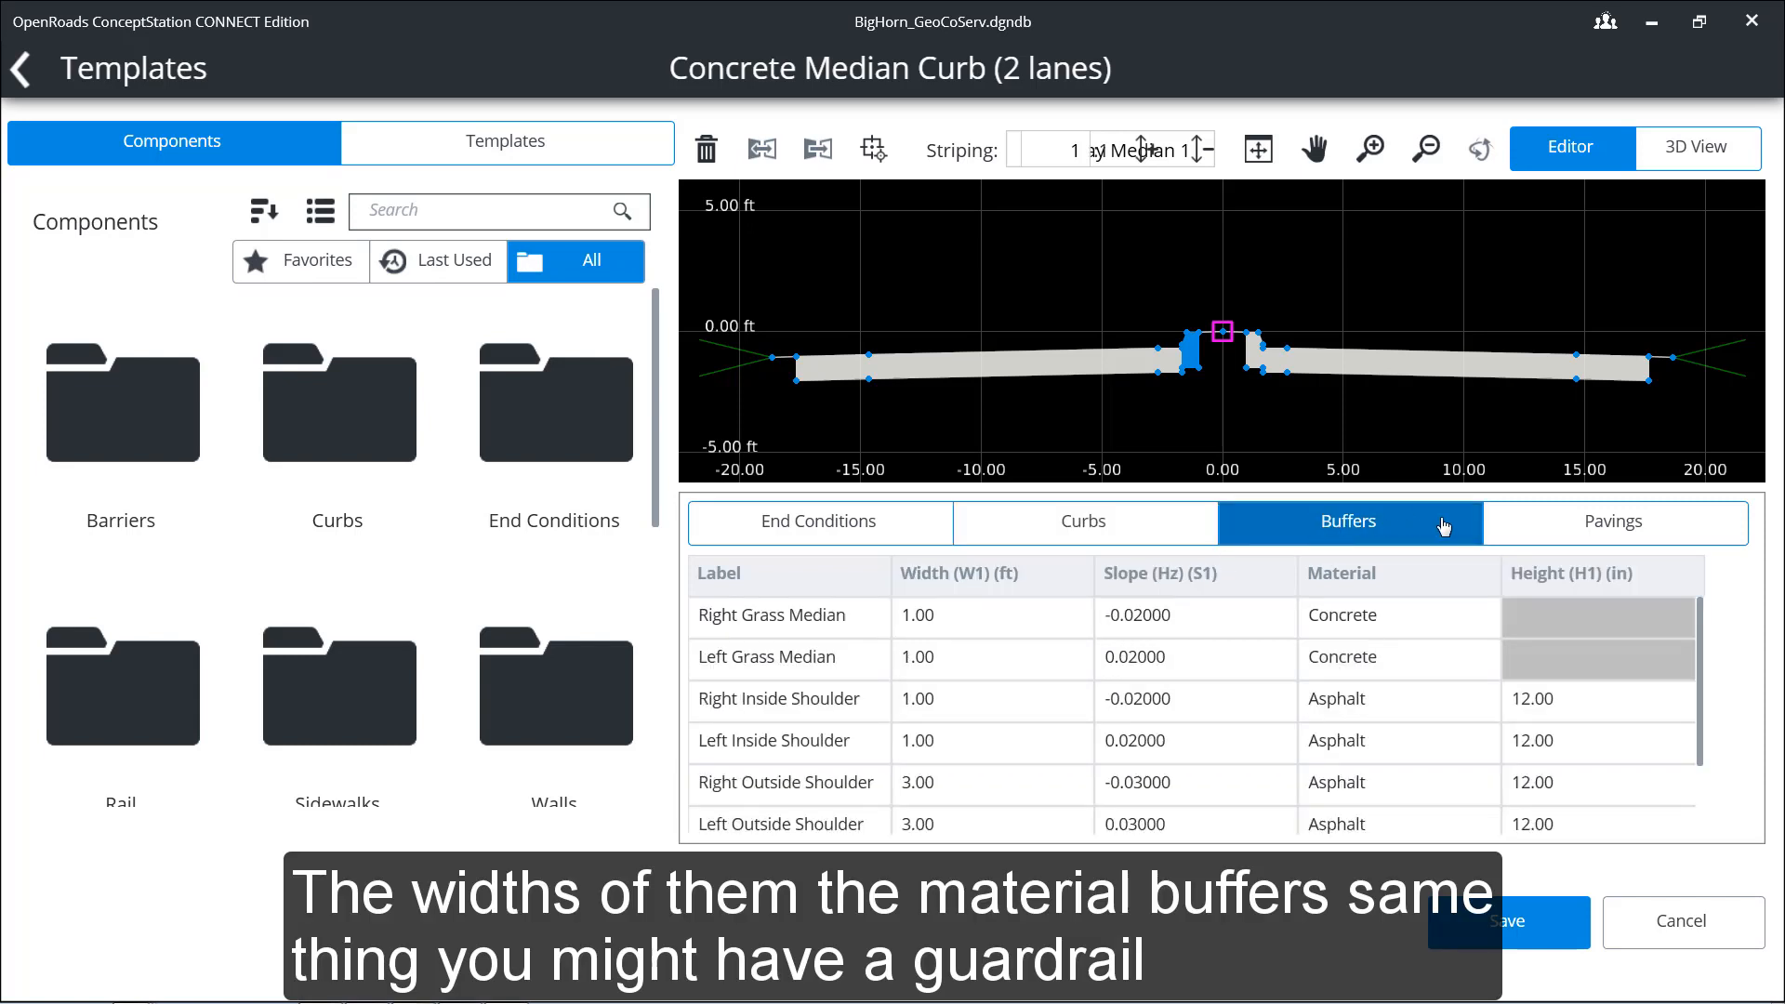
{"action": "left_click", "coordinate": [1533, 526]}
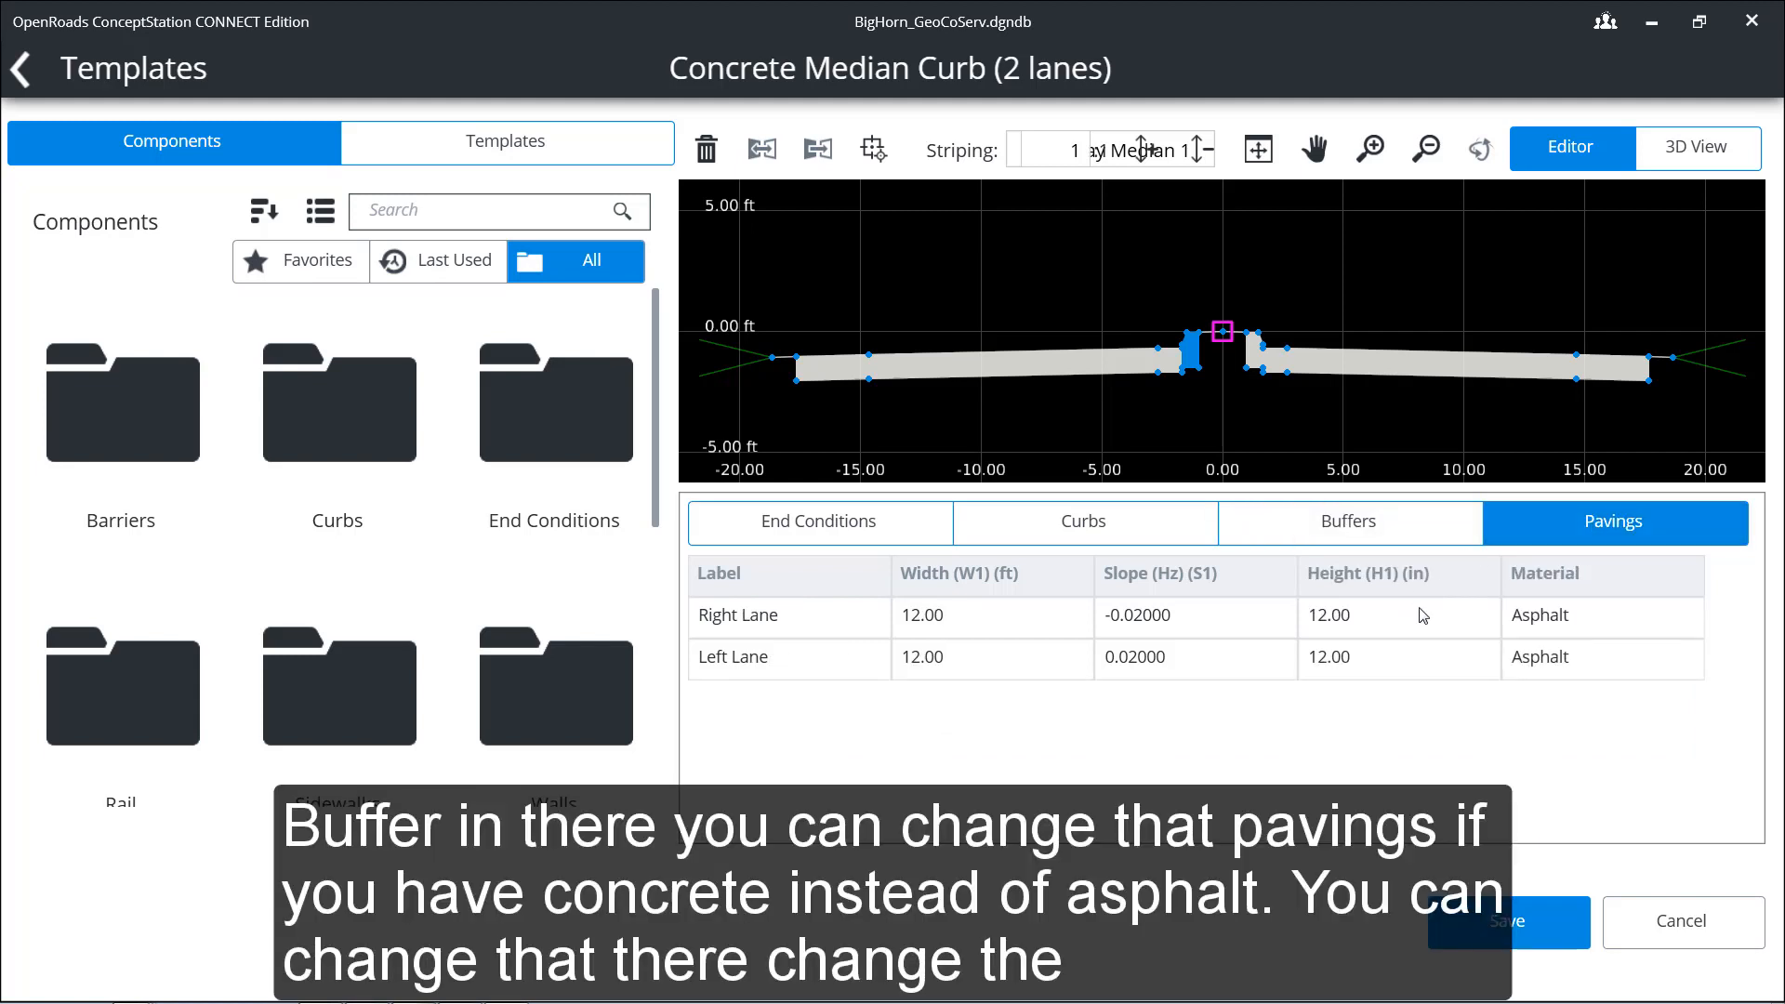
Step: Look through the Right Lane paving's material options, open its height and slope for editing, and leave the template without saving
{"action": "left_click", "coordinate": [1546, 620]}
{"action": "left_click", "coordinate": [1686, 619]}
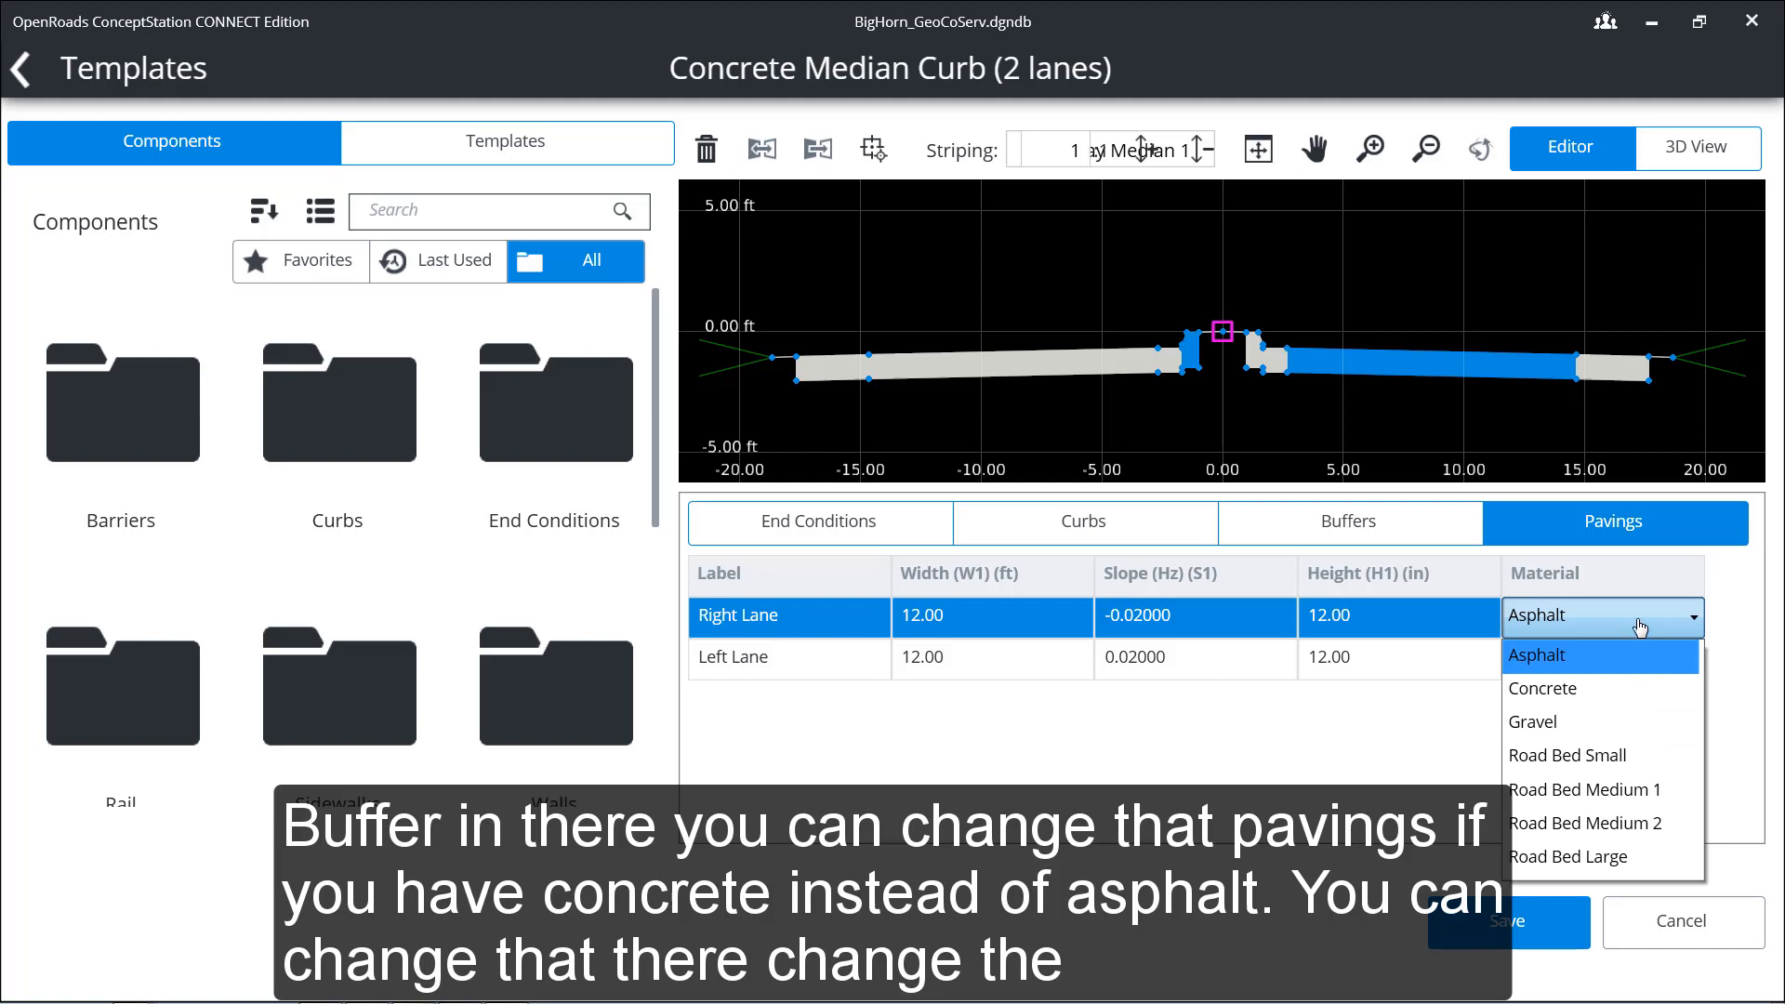
{"action": "left_click", "coordinate": [1634, 652]}
{"action": "left_click", "coordinate": [1332, 615]}
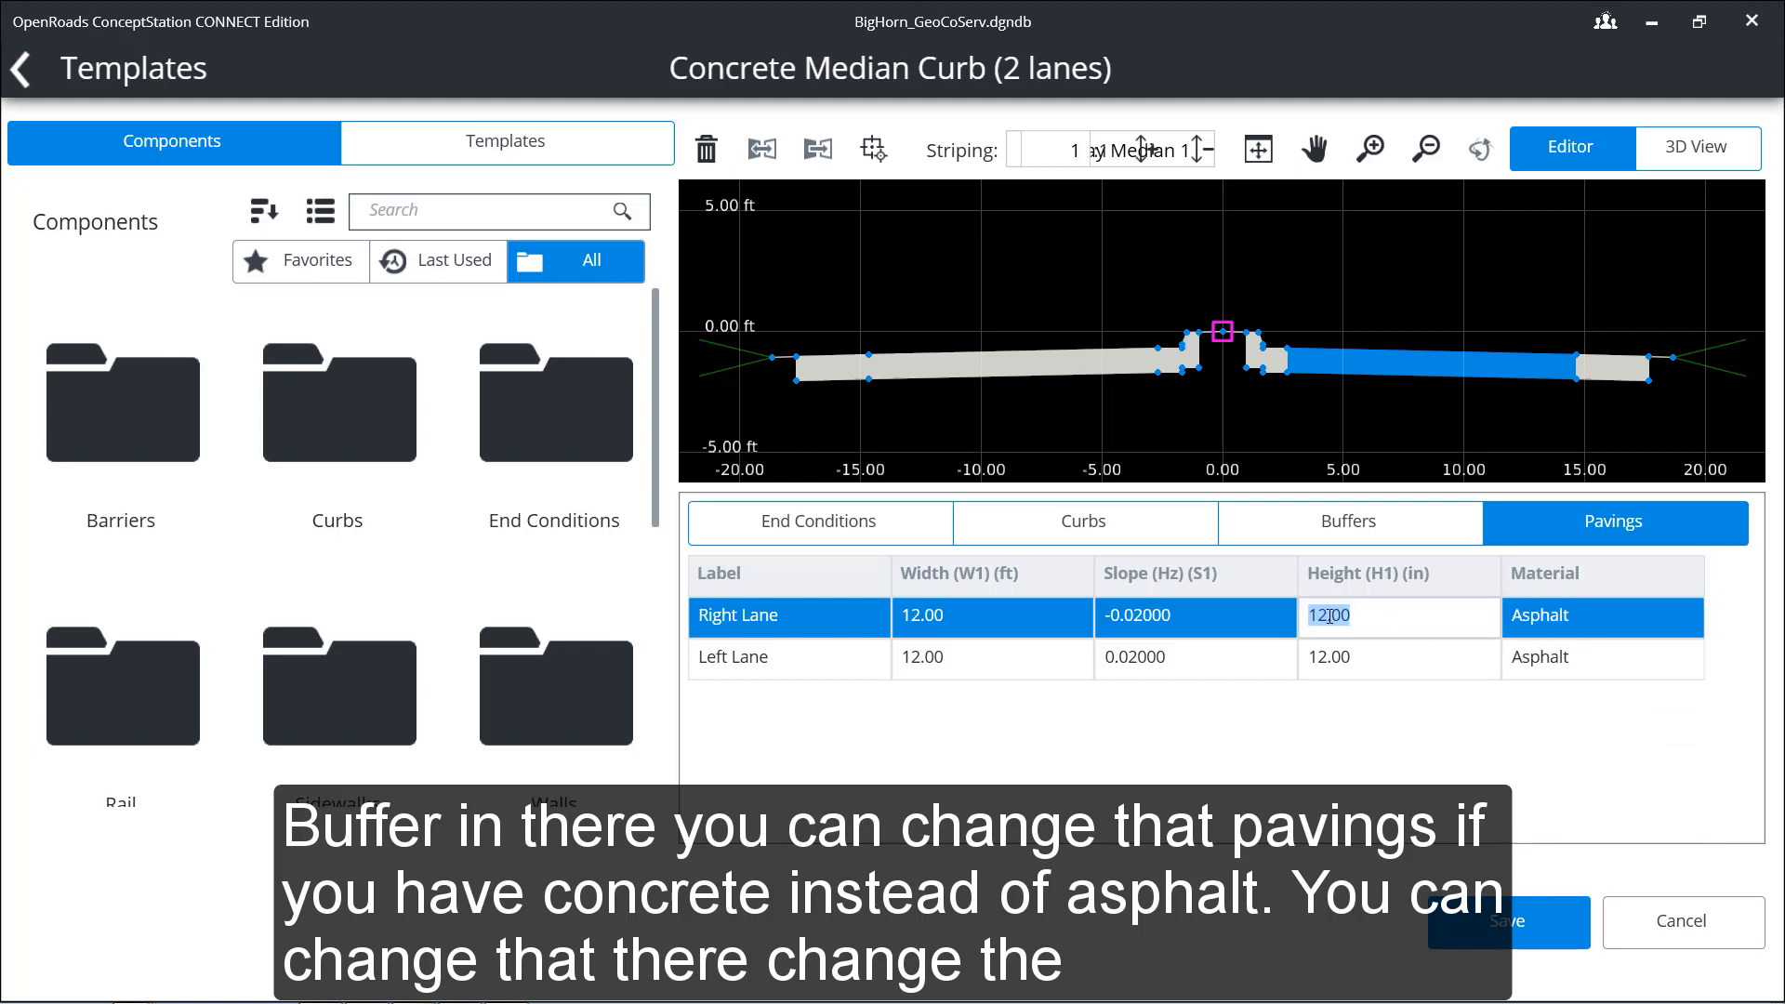
{"action": "left_click", "coordinate": [1186, 612]}
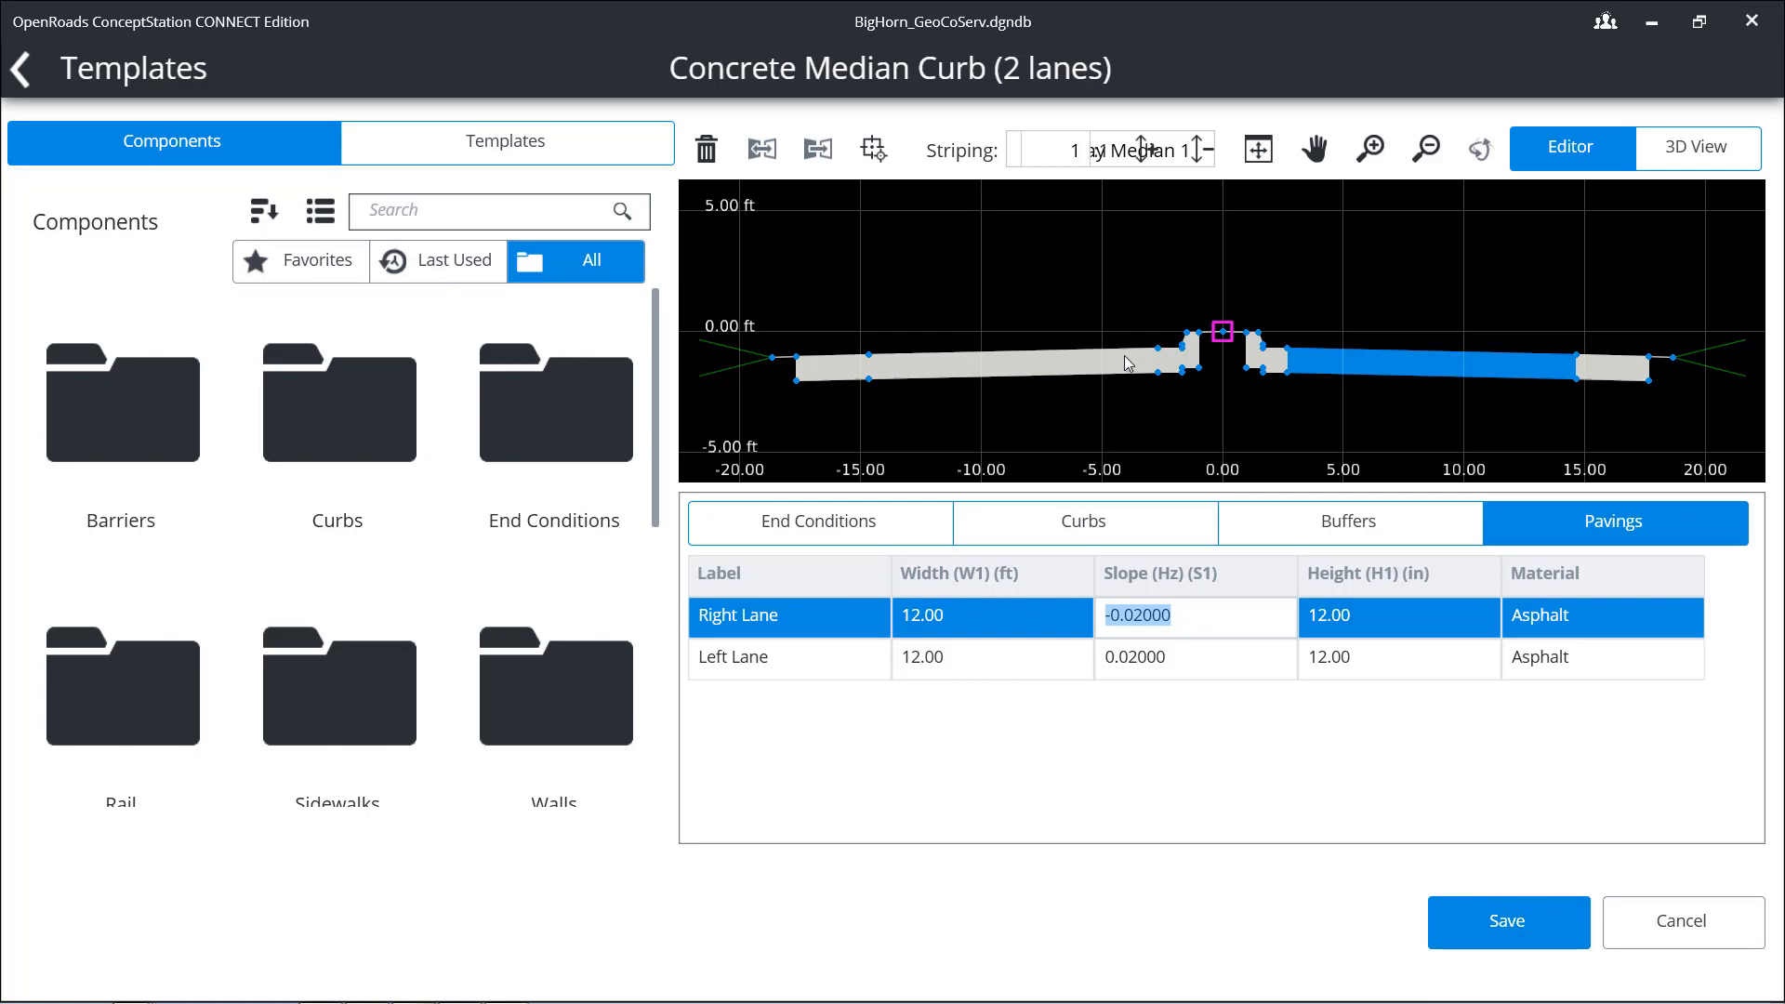
{"action": "left_click", "coordinate": [35, 76]}
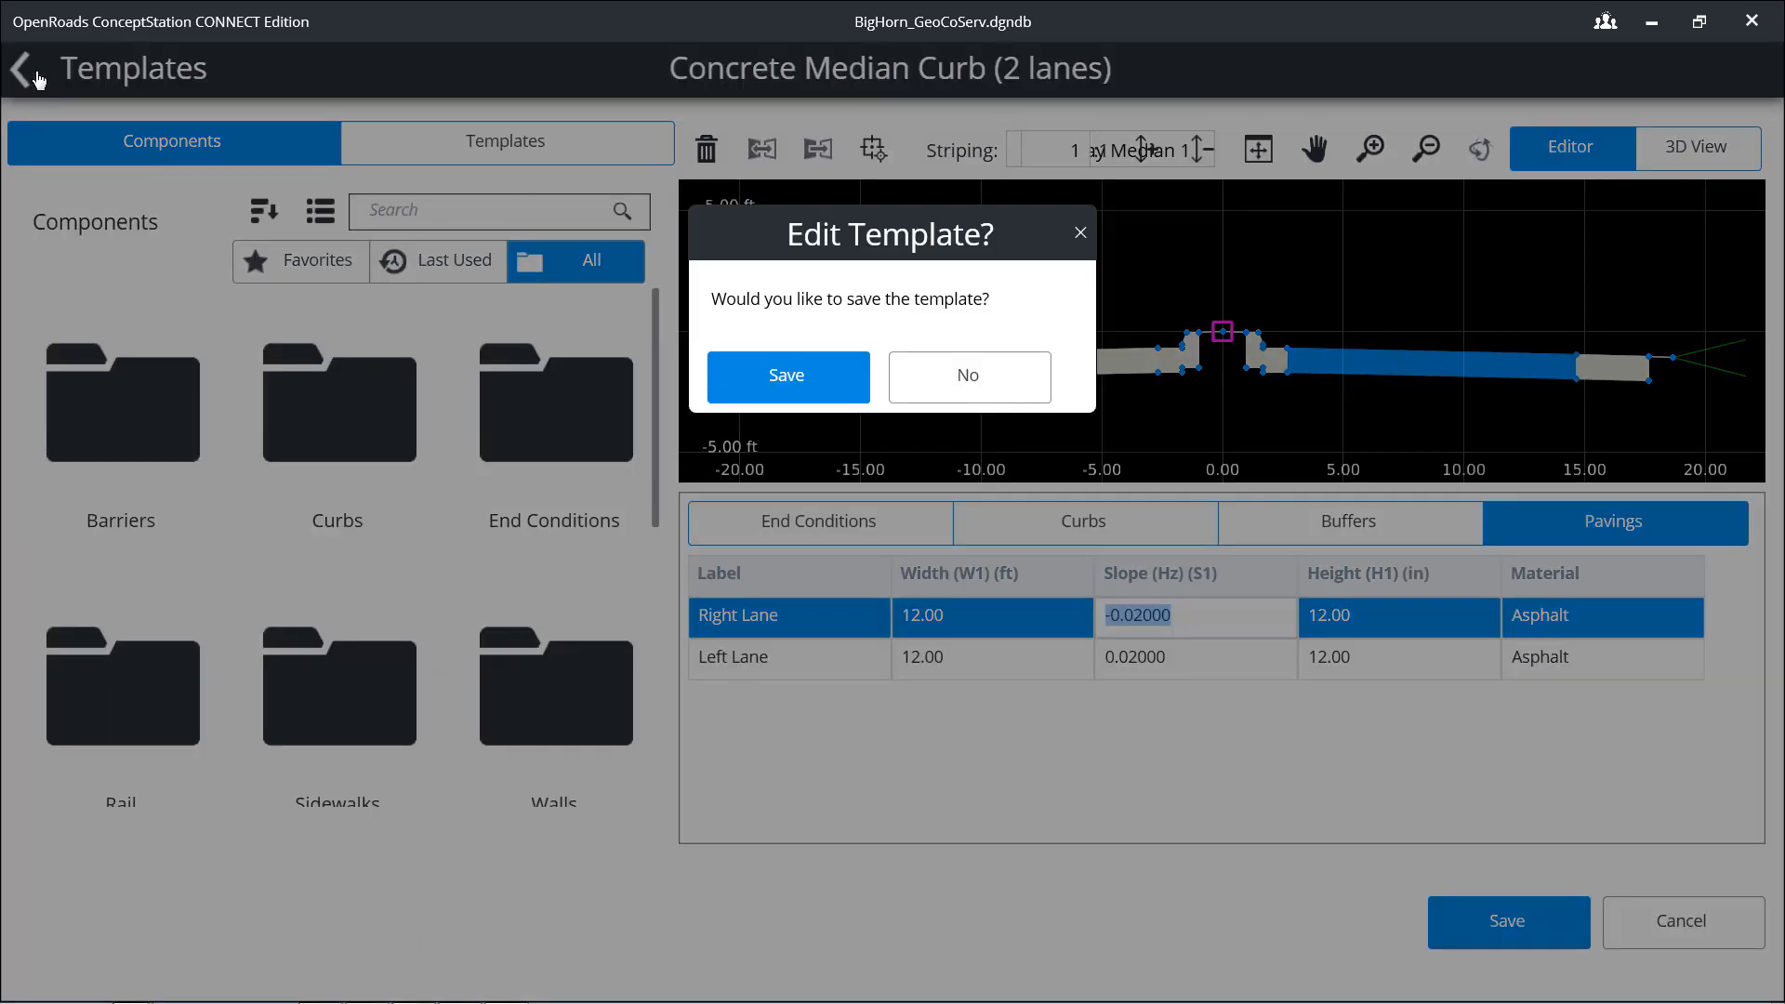
{"action": "left_click", "coordinate": [960, 379]}
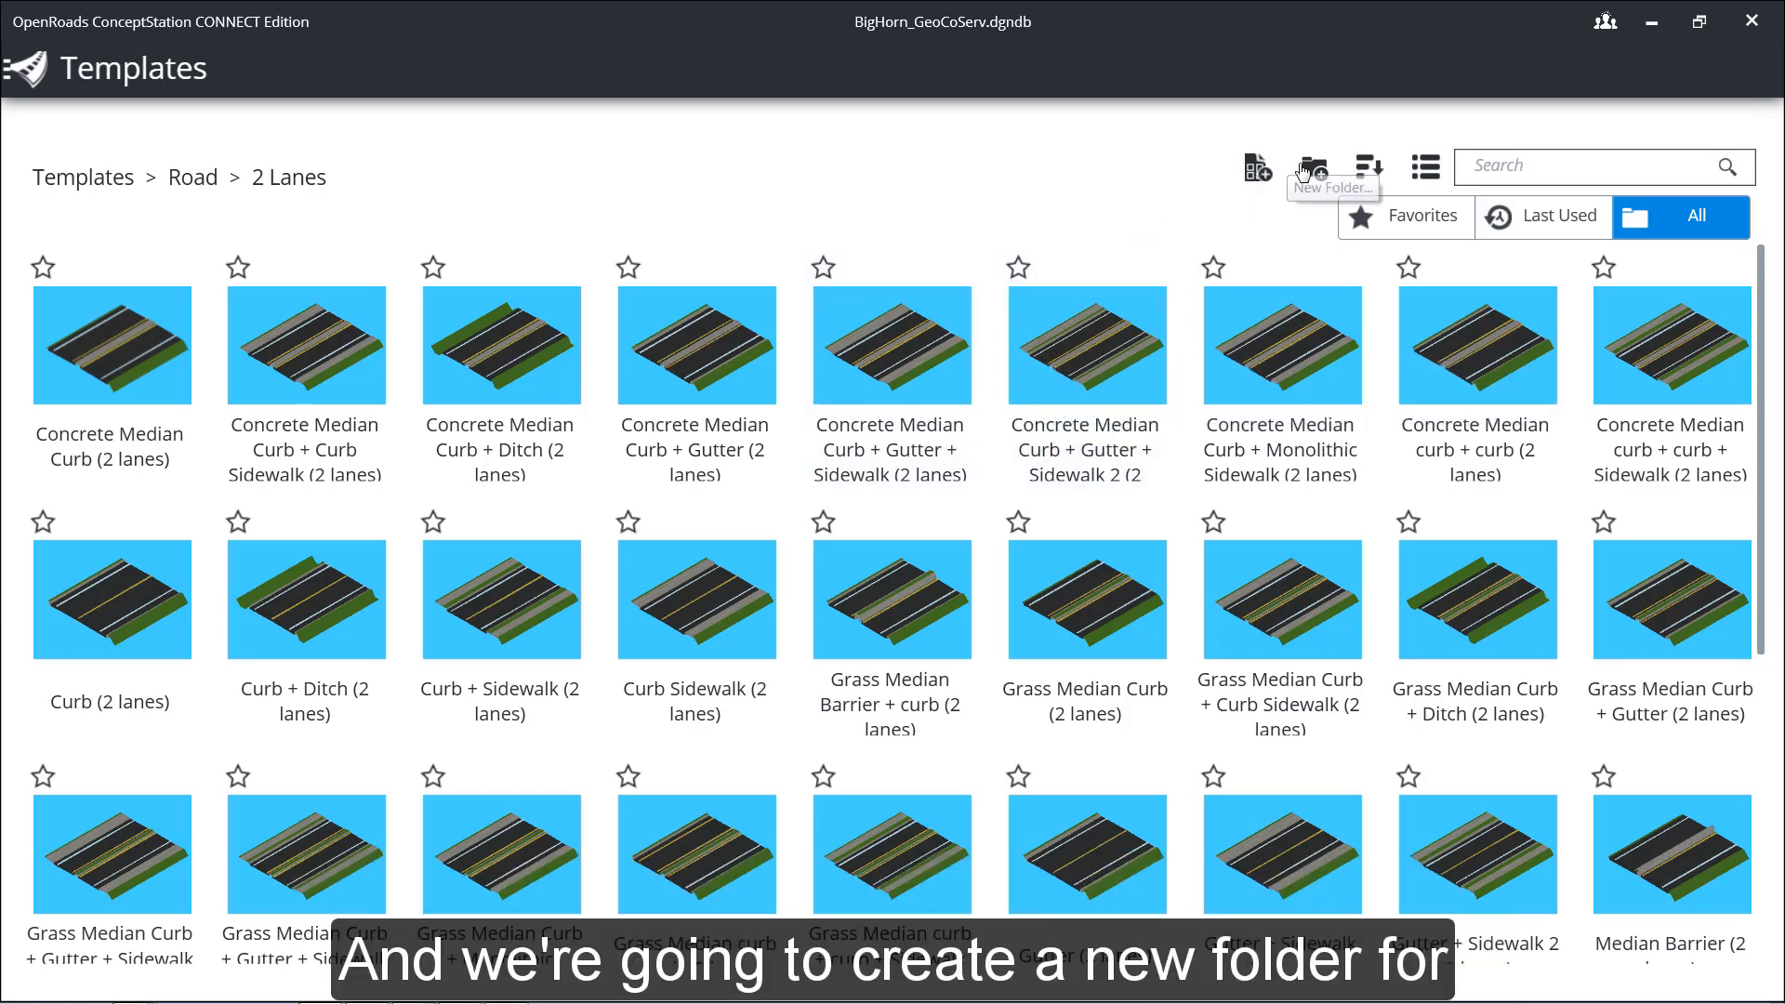
Step: Create a new folder named Big Horn among the 2 Lanes road templates
{"action": "left_click", "coordinate": [1311, 171]}
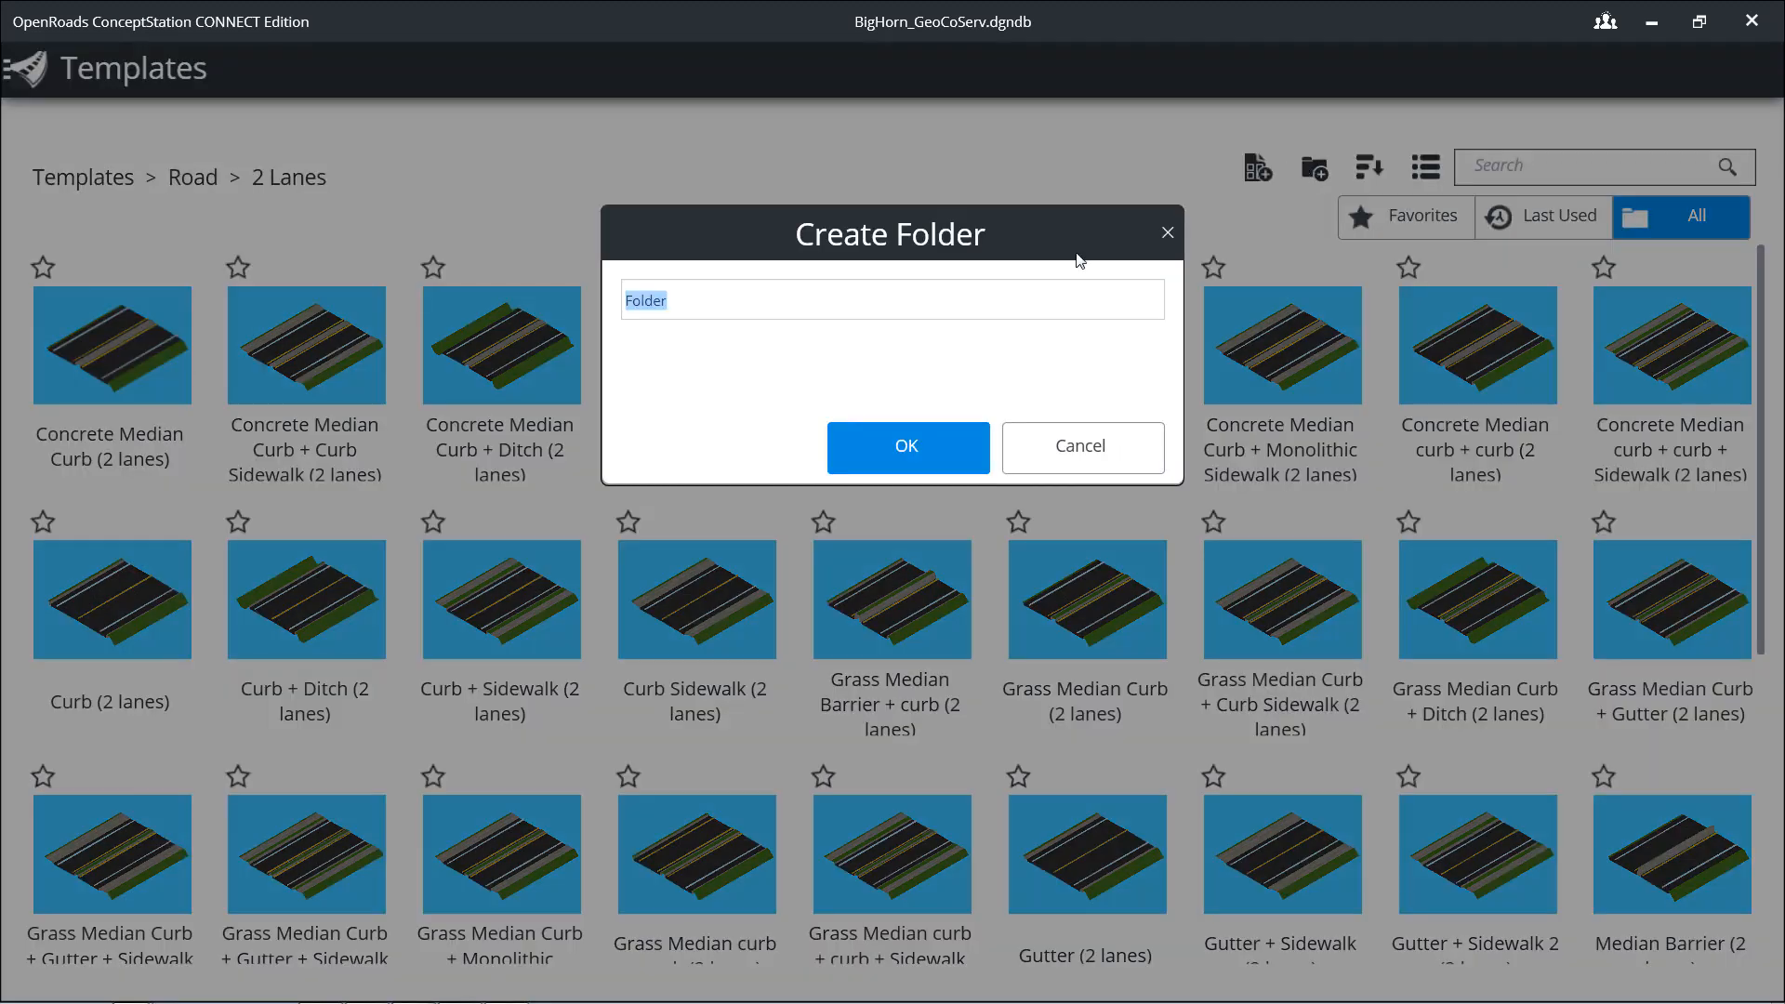
{"action": "type", "text": "Big Horn"}
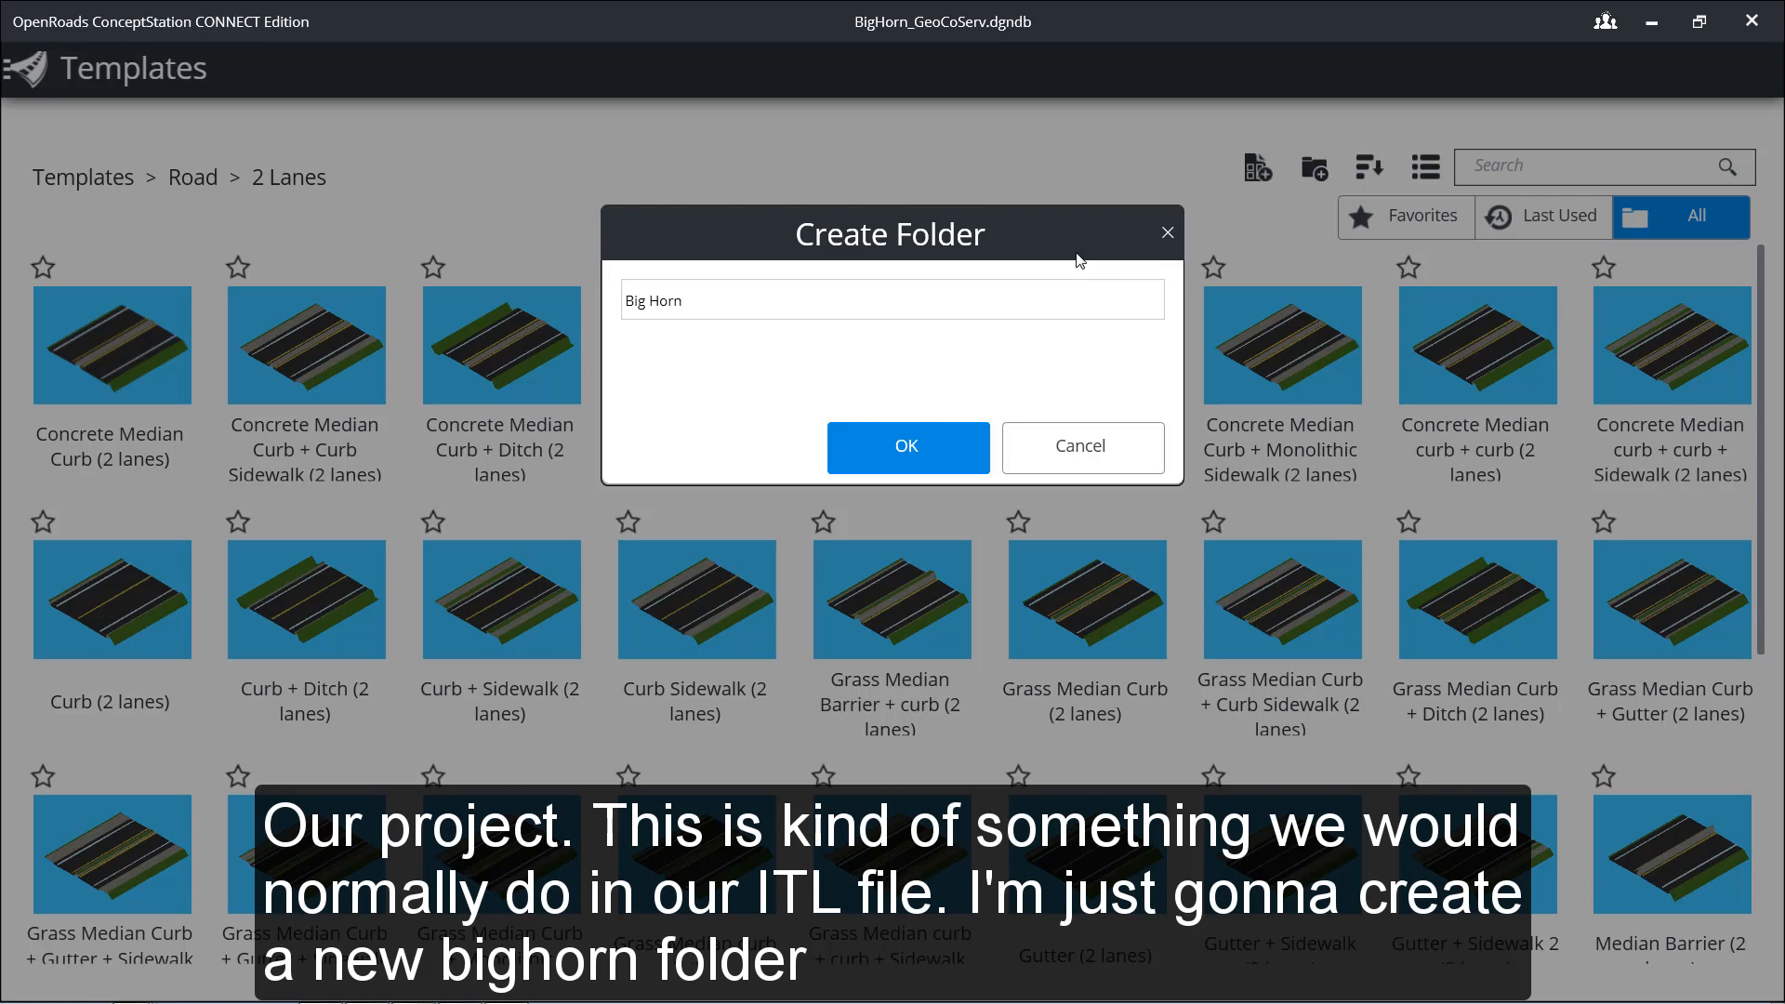
{"action": "left_click", "coordinate": [941, 447]}
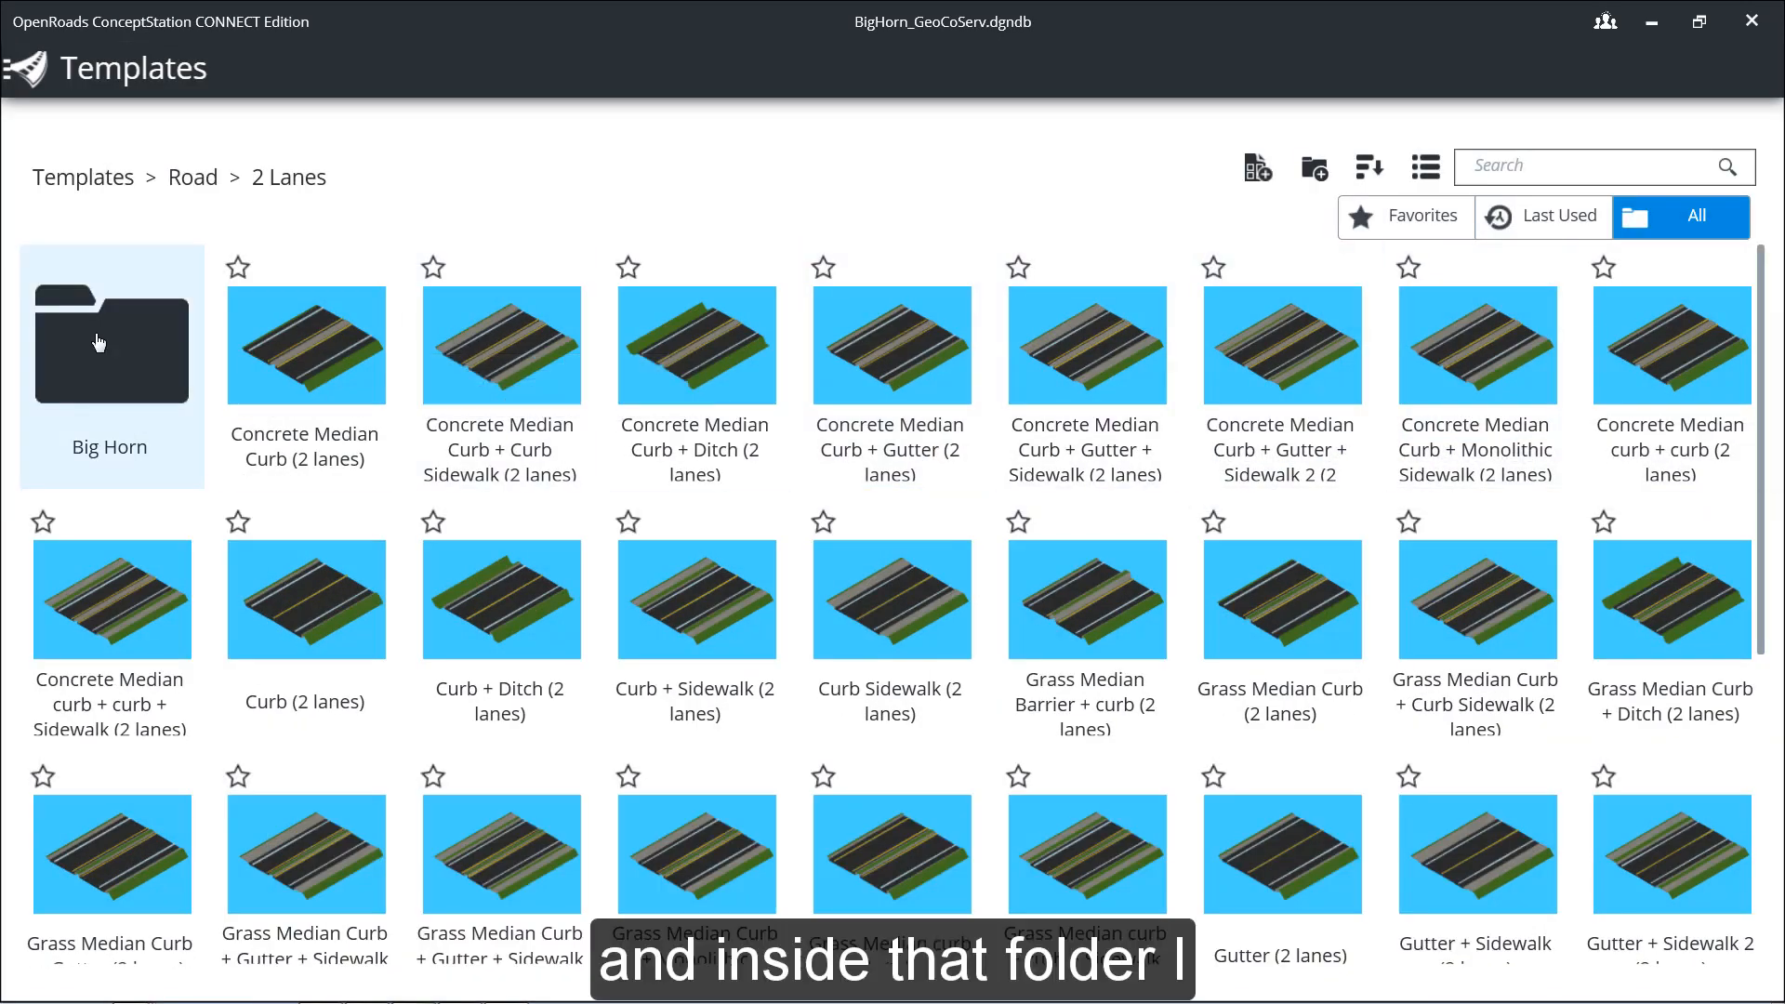
Step: Create a Road Template named "2 Lane with shoulders" in the Big Horn folder, with the description "2 Lane Asphalt with shoulders"
{"action": "double_click", "coordinate": [131, 338]}
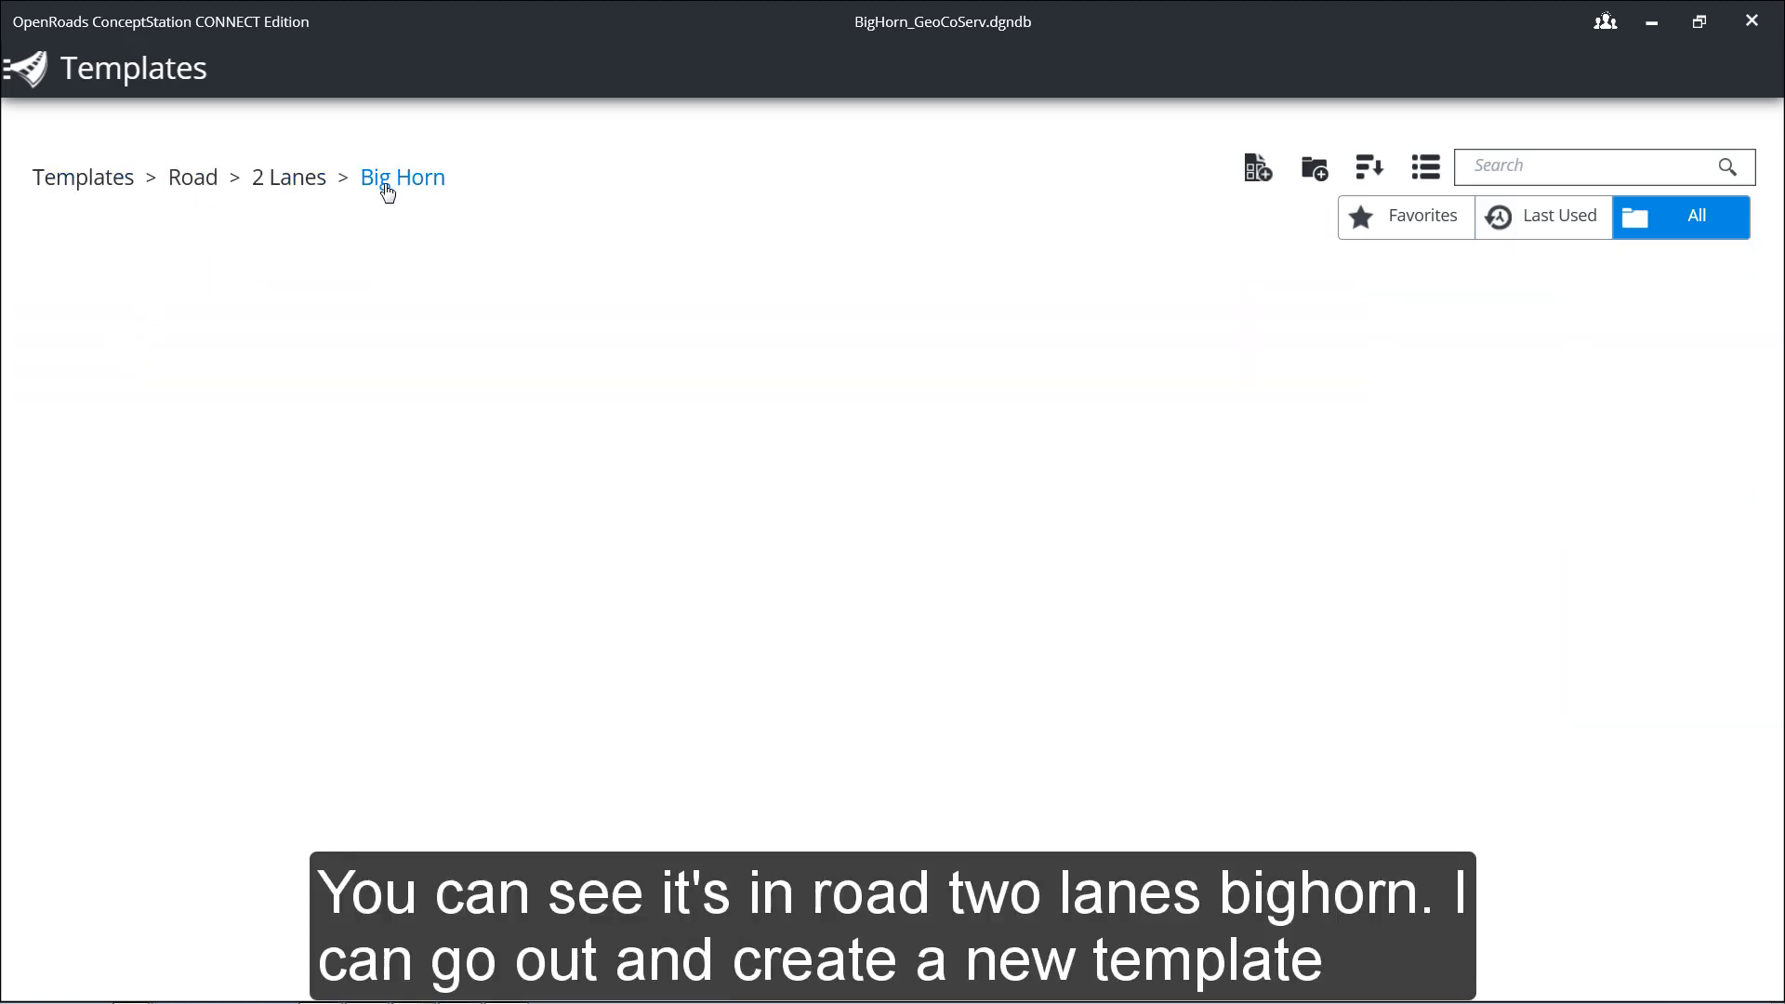
{"action": "left_click", "coordinate": [1257, 169]}
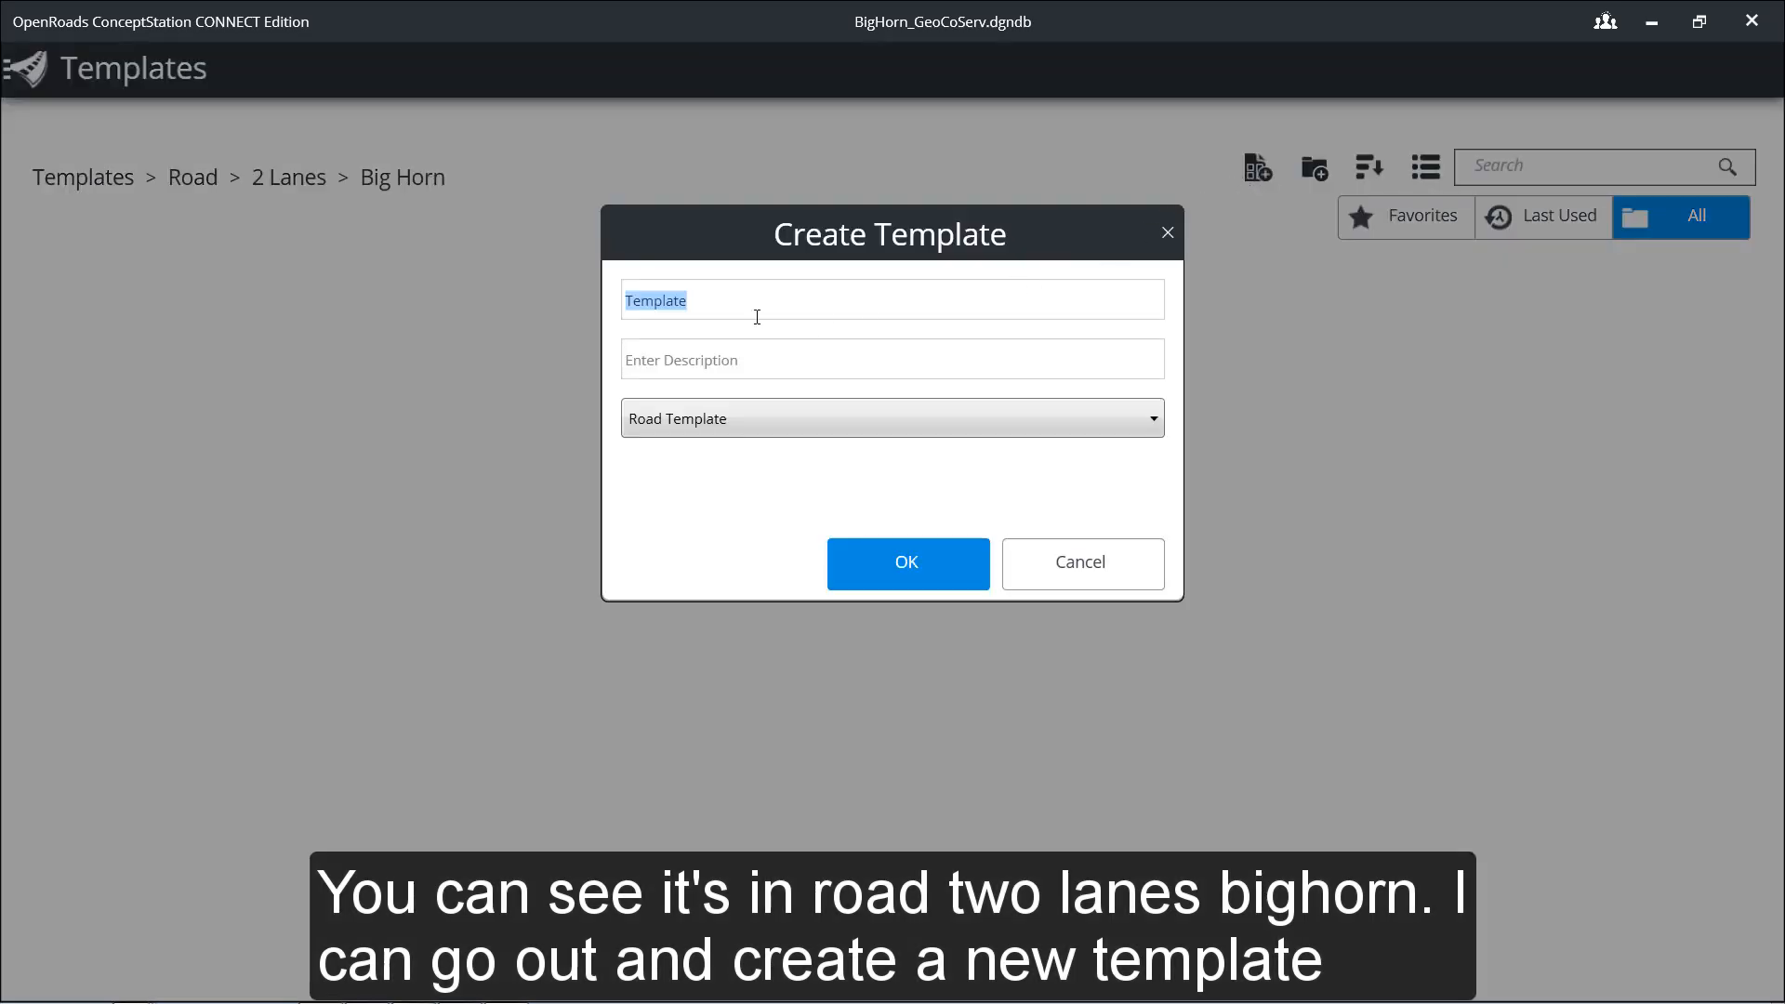
{"action": "type", "text": "2 Lane with shou"}
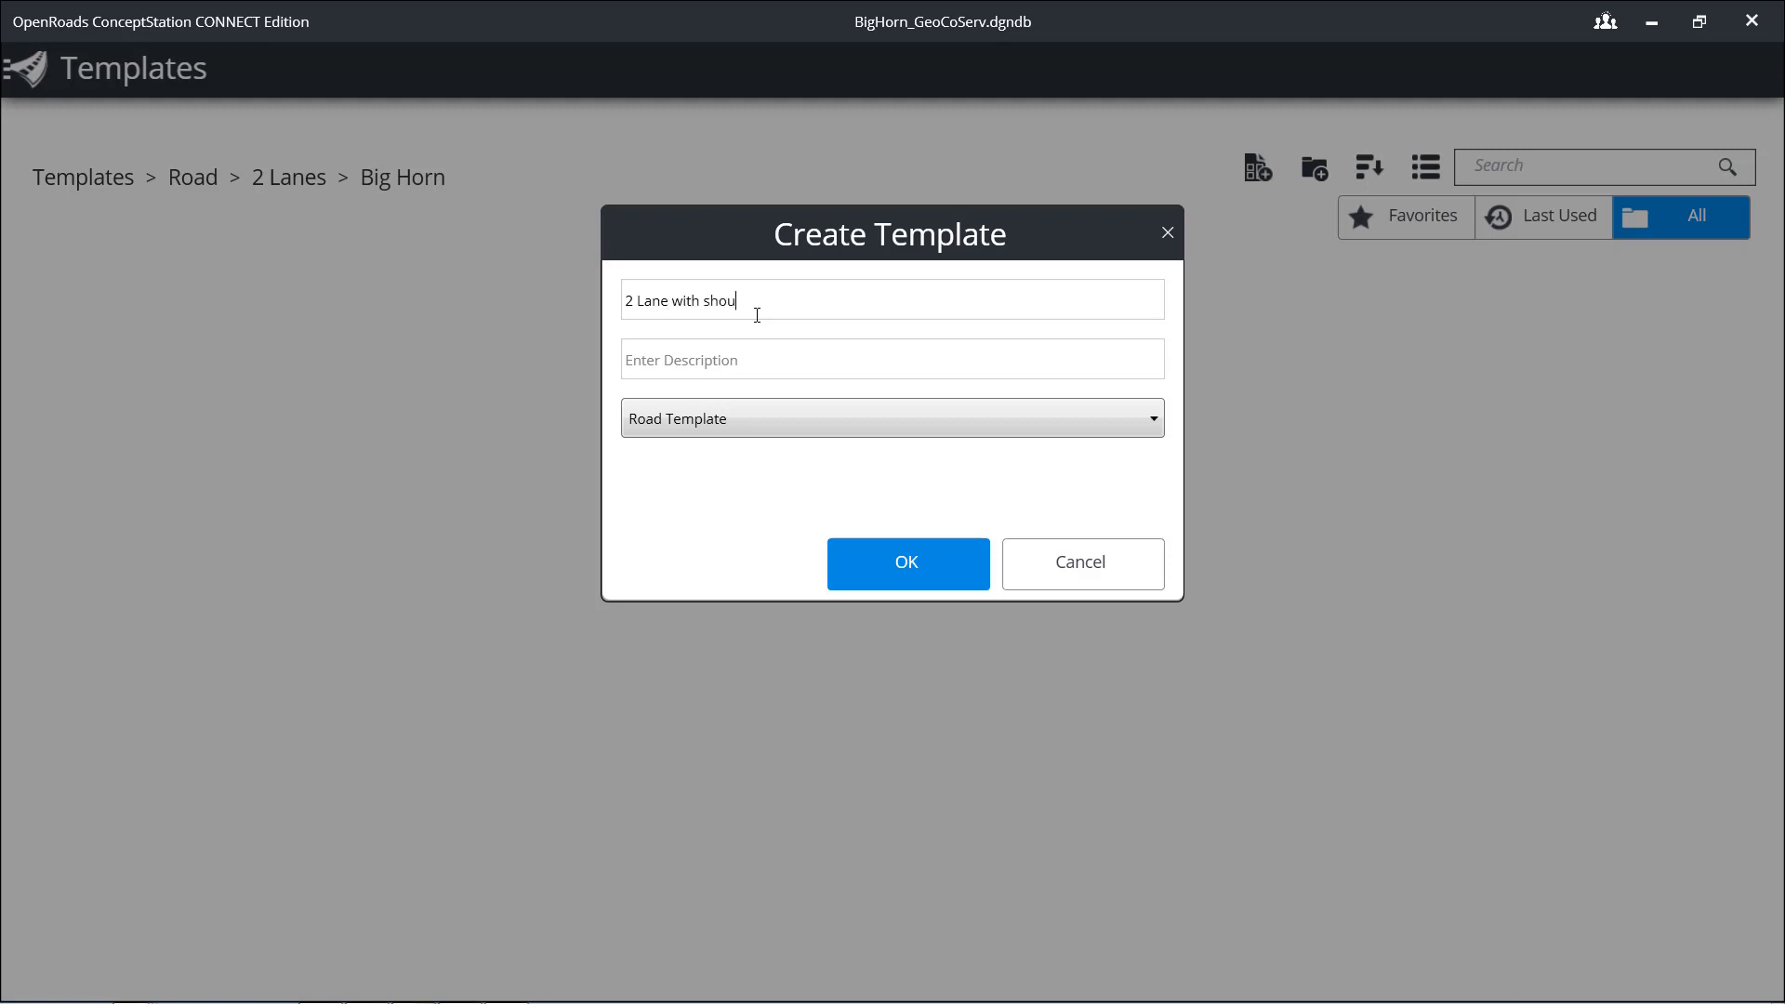
{"action": "type", "text": "rs"}
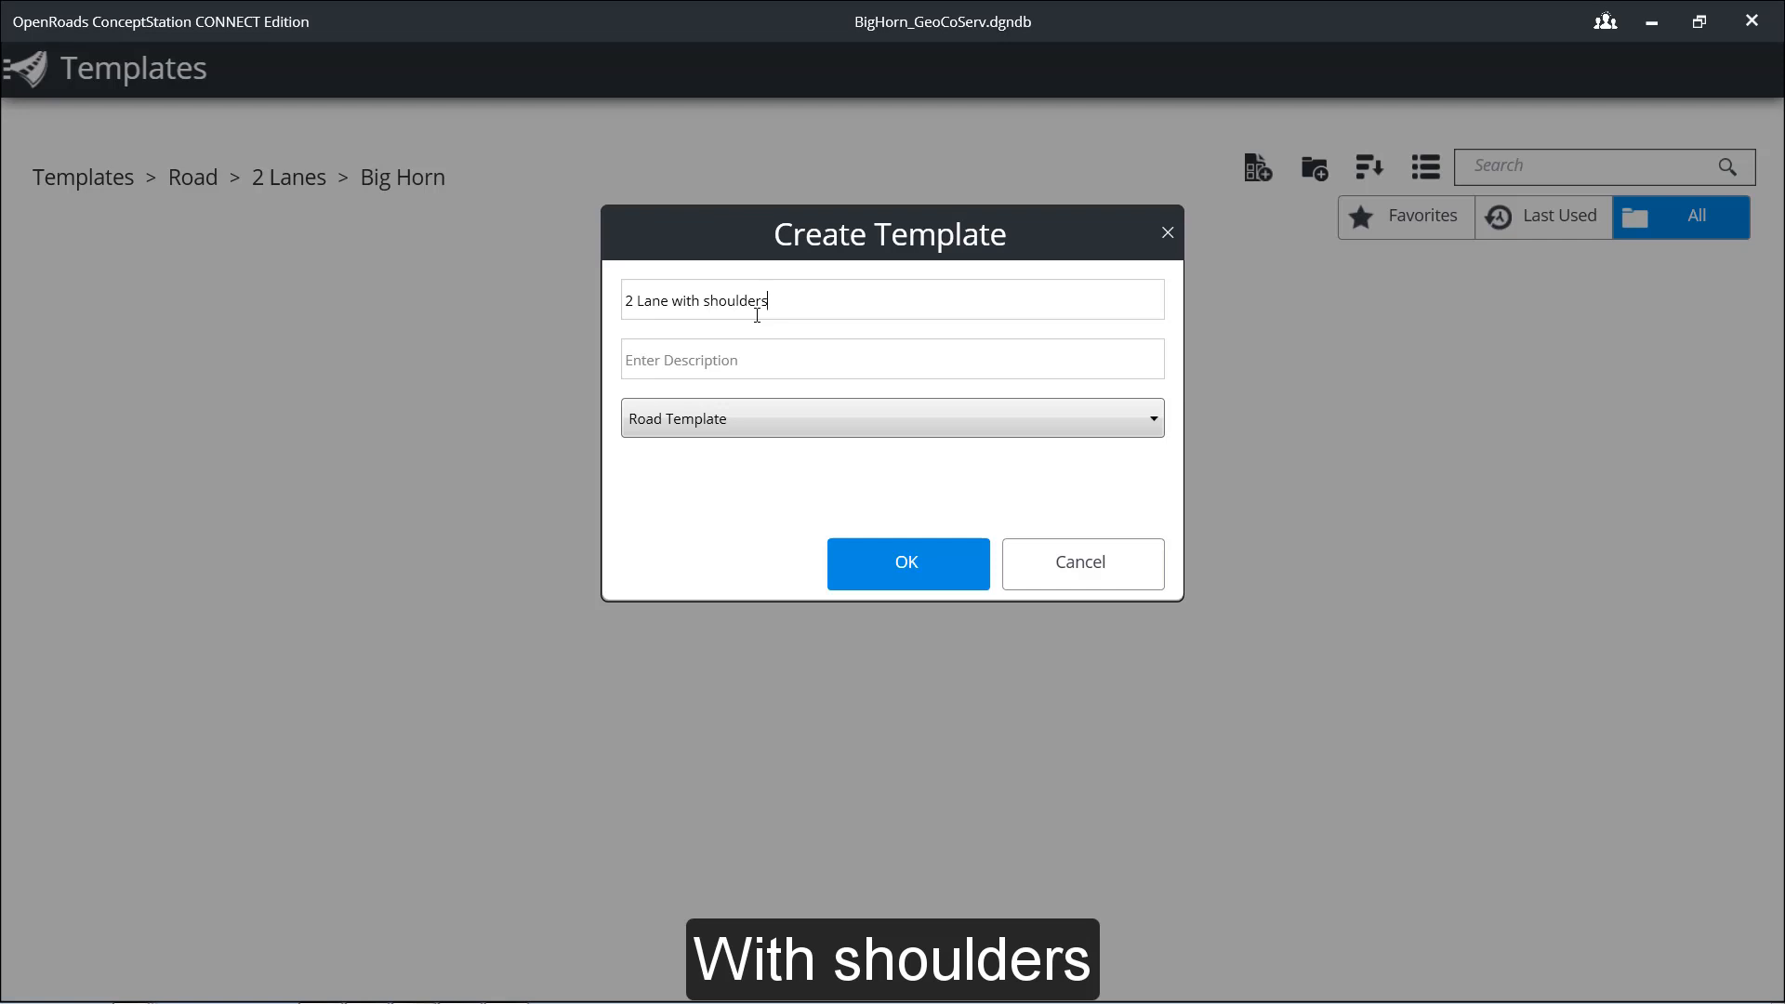
{"action": "left_click", "coordinate": [717, 364]}
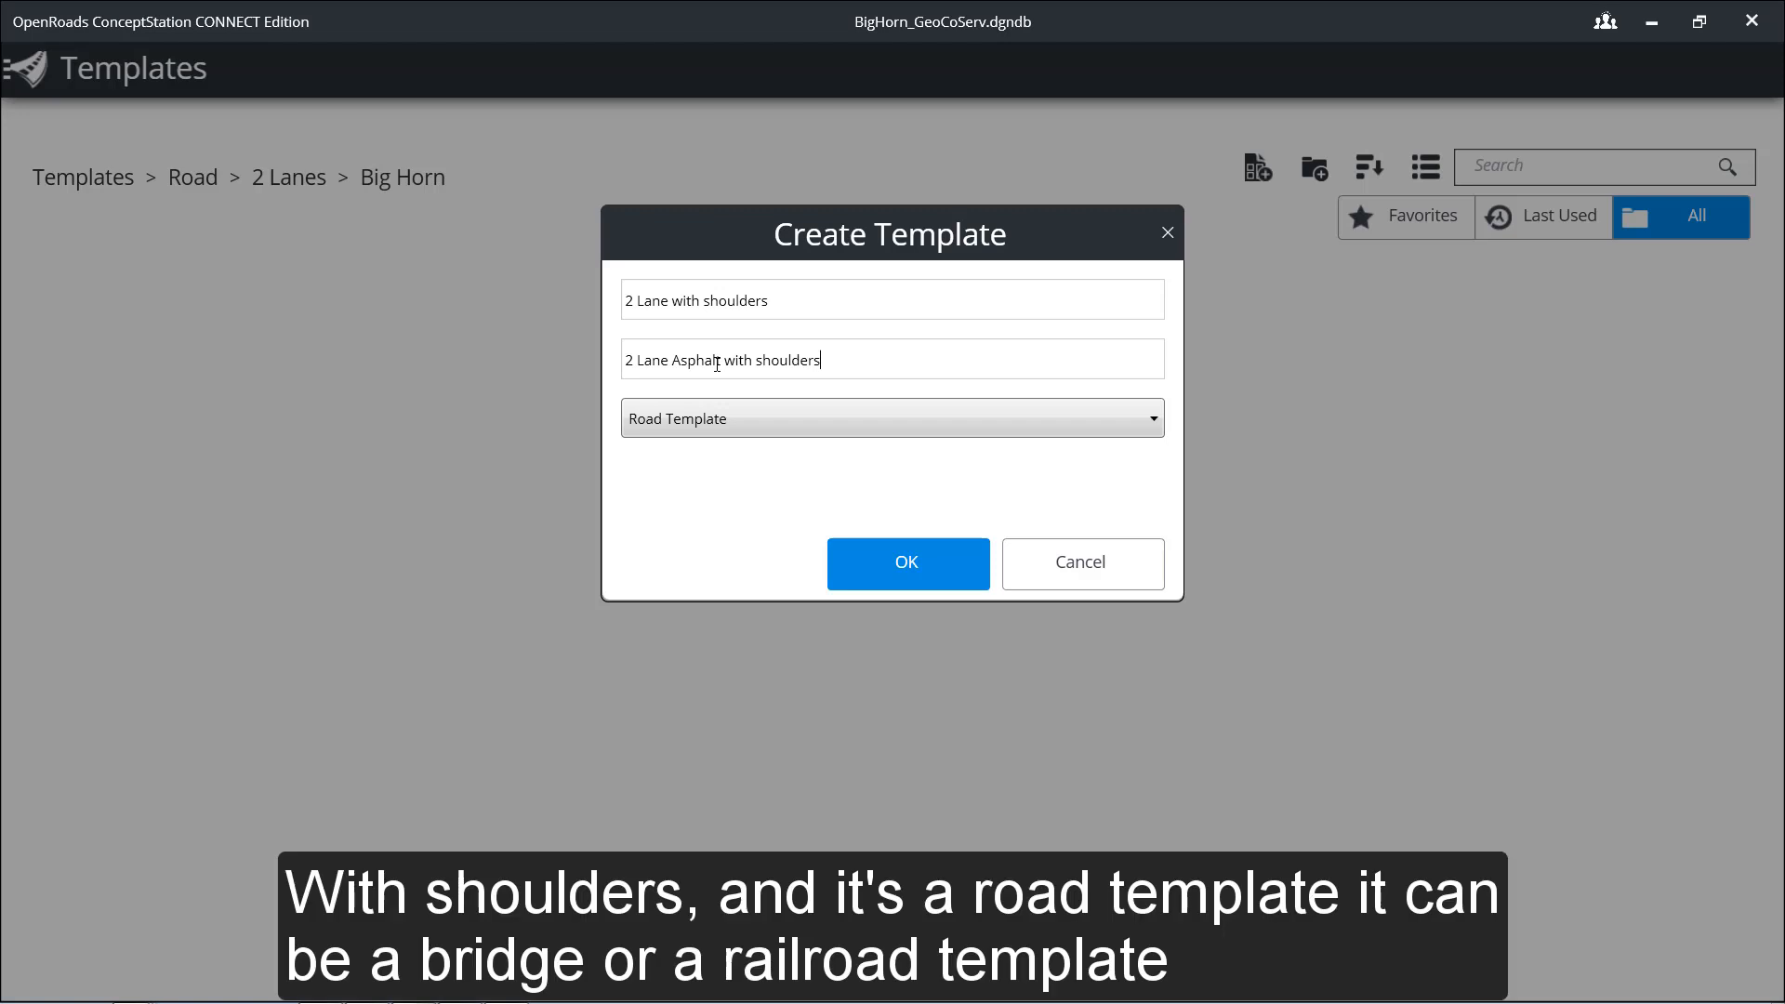
{"action": "left_click", "coordinate": [958, 421]}
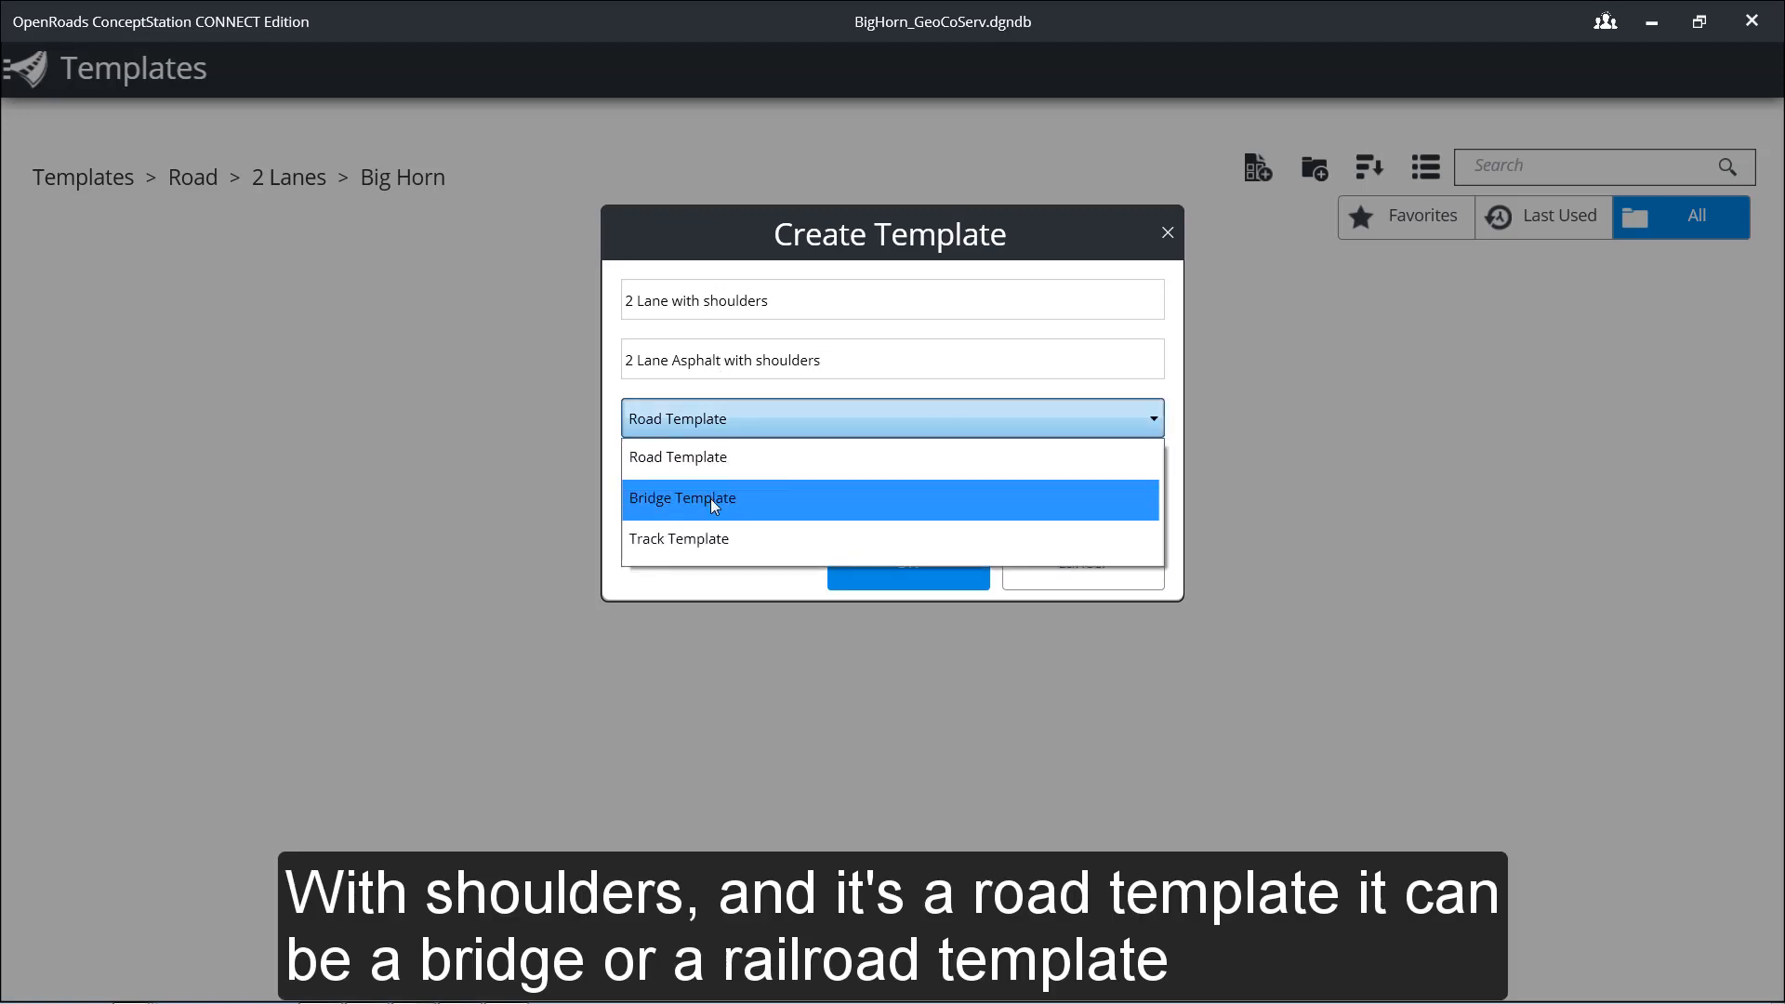
{"action": "left_click", "coordinate": [734, 443]}
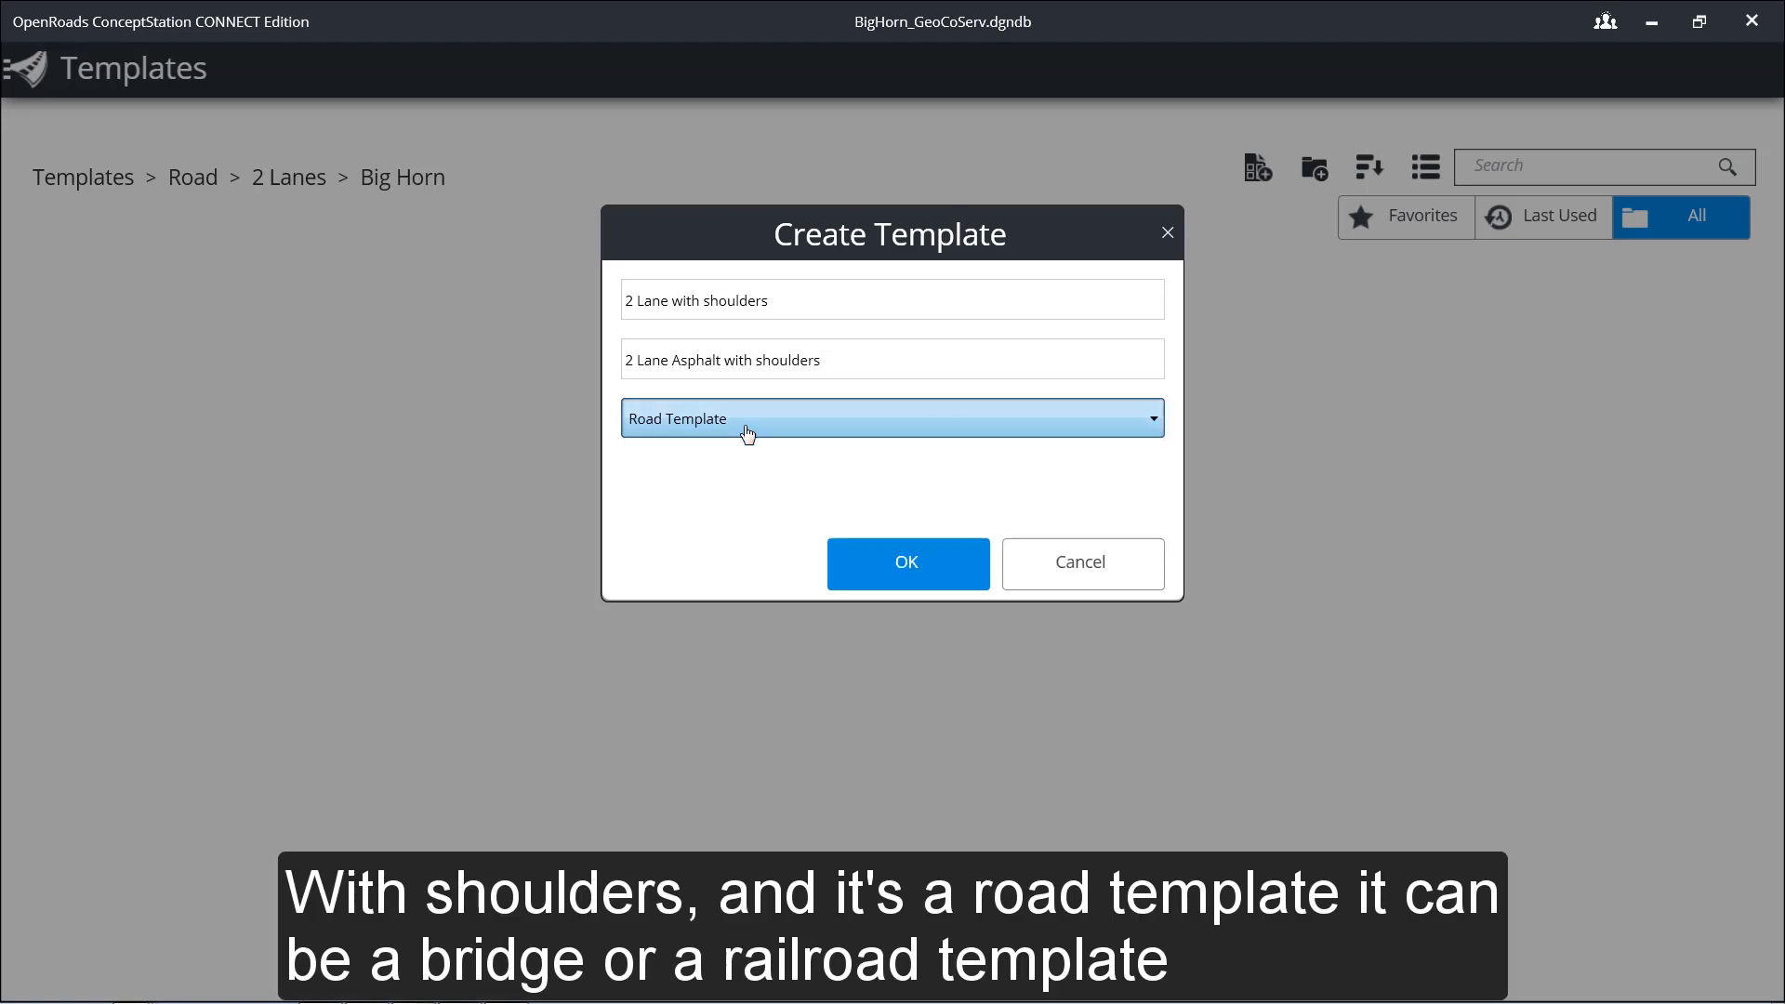
{"action": "left_click", "coordinate": [900, 569]}
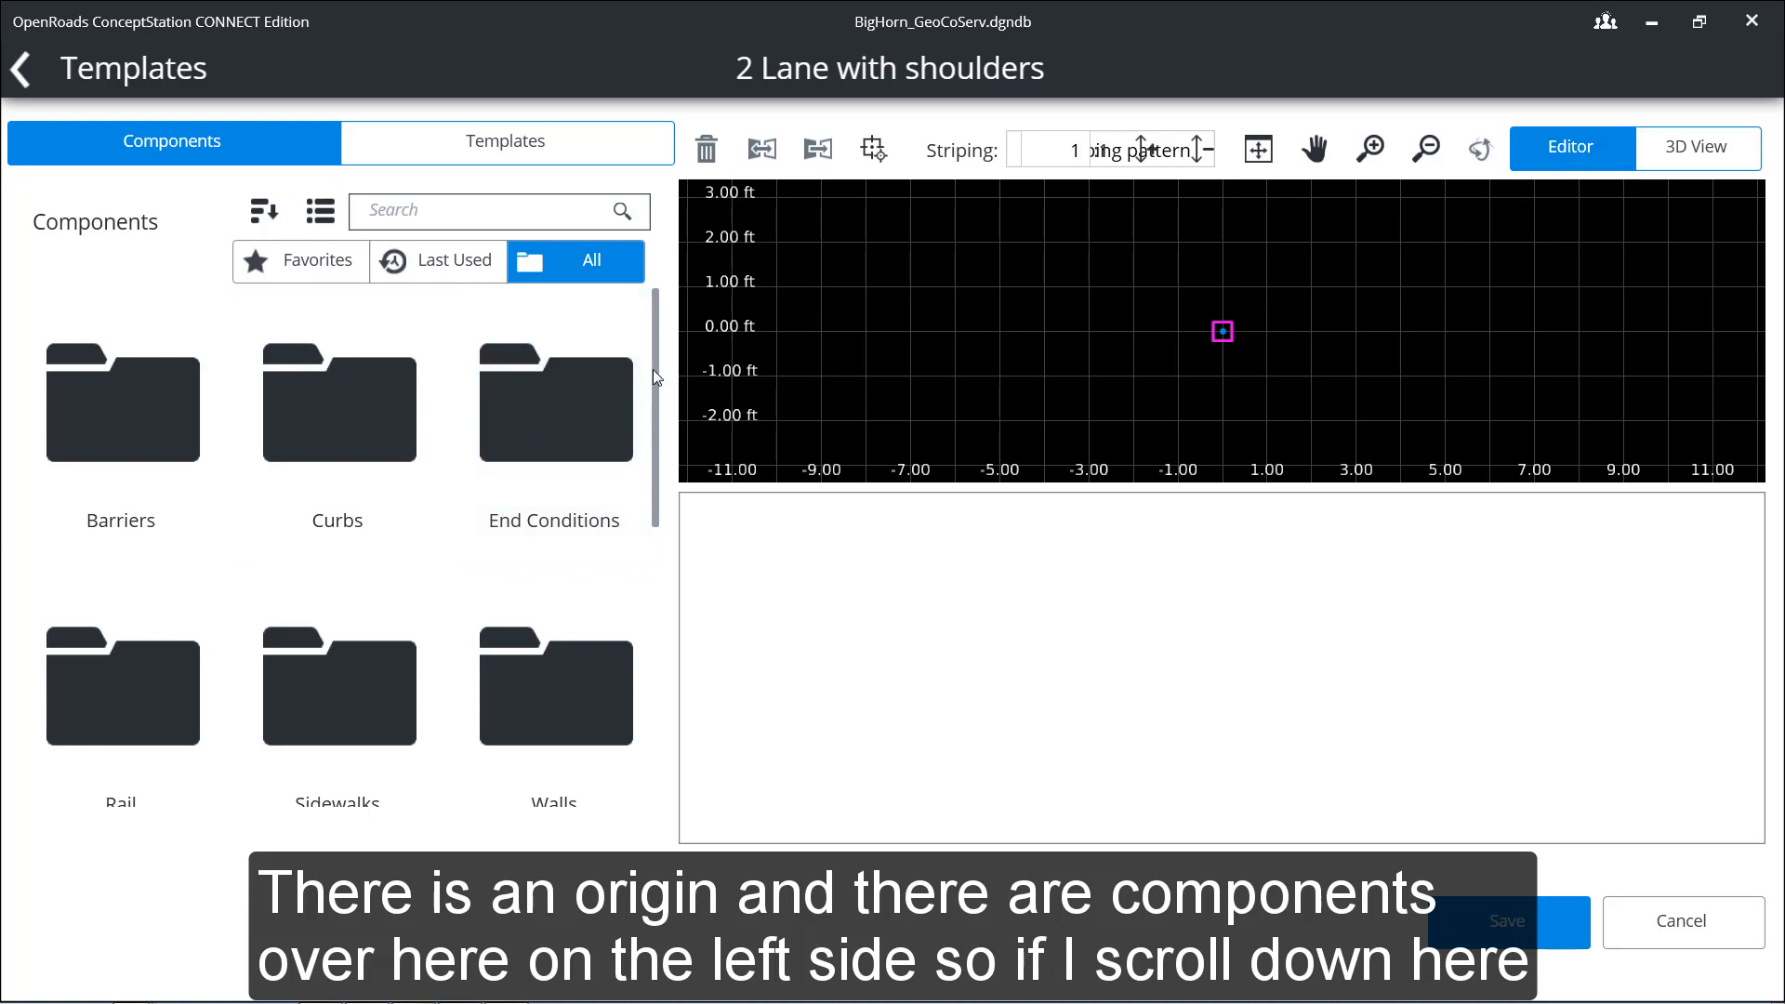
Step: Place a reflected Lane component at the template origin so that it extends to the left
{"action": "scroll", "coordinate": [653, 391], "scroll_direction": "down", "scroll_amount": 3}
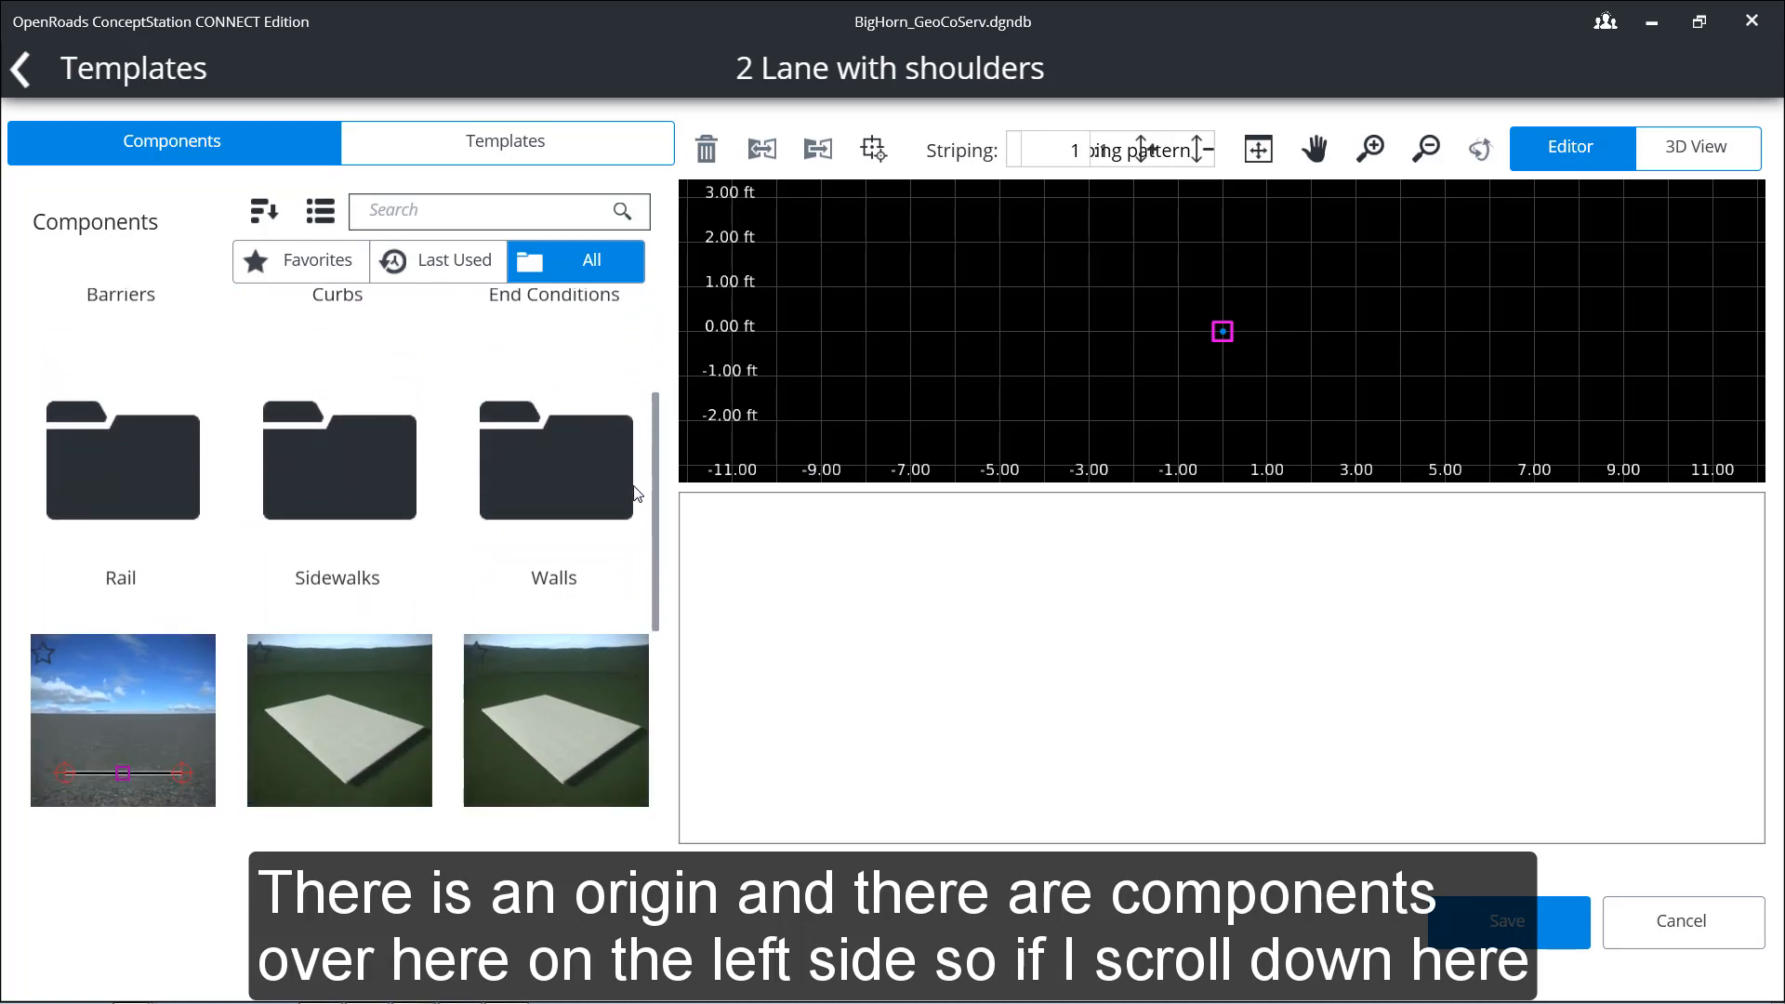
{"action": "scroll", "coordinate": [634, 521], "scroll_direction": "down", "scroll_amount": 3}
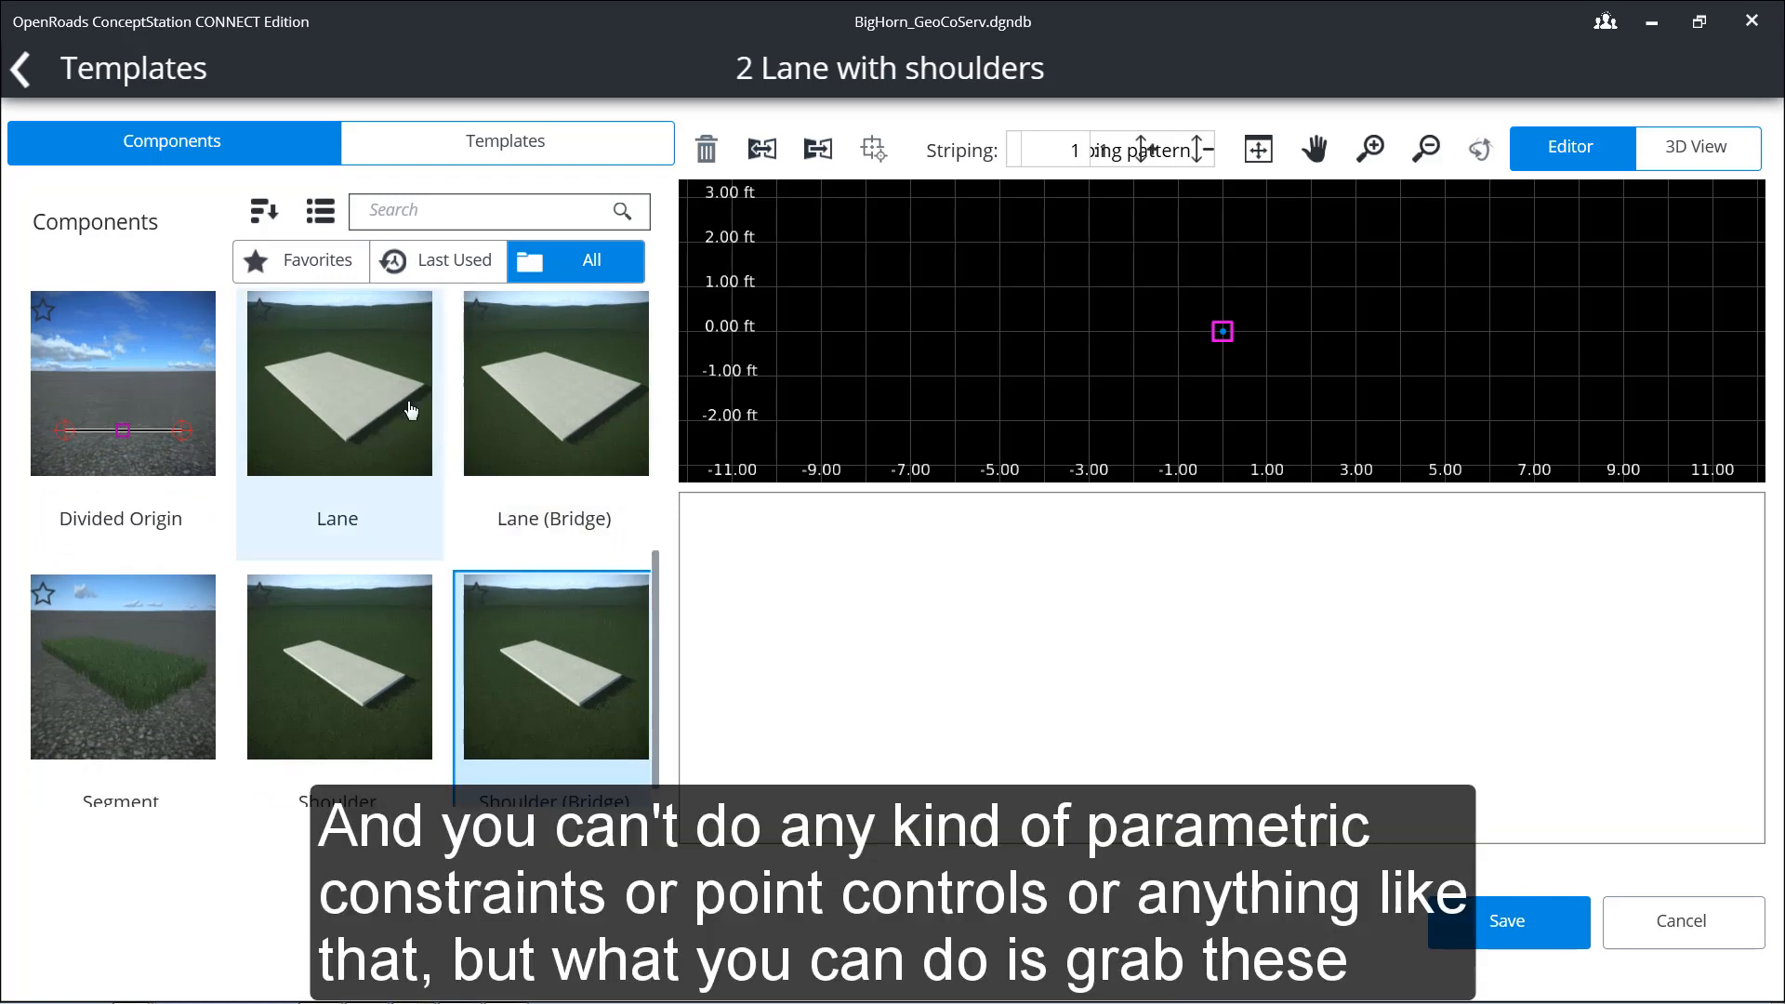
{"action": "left_click_drag", "start_coordinate": [410, 410], "coordinate": [866, 386]}
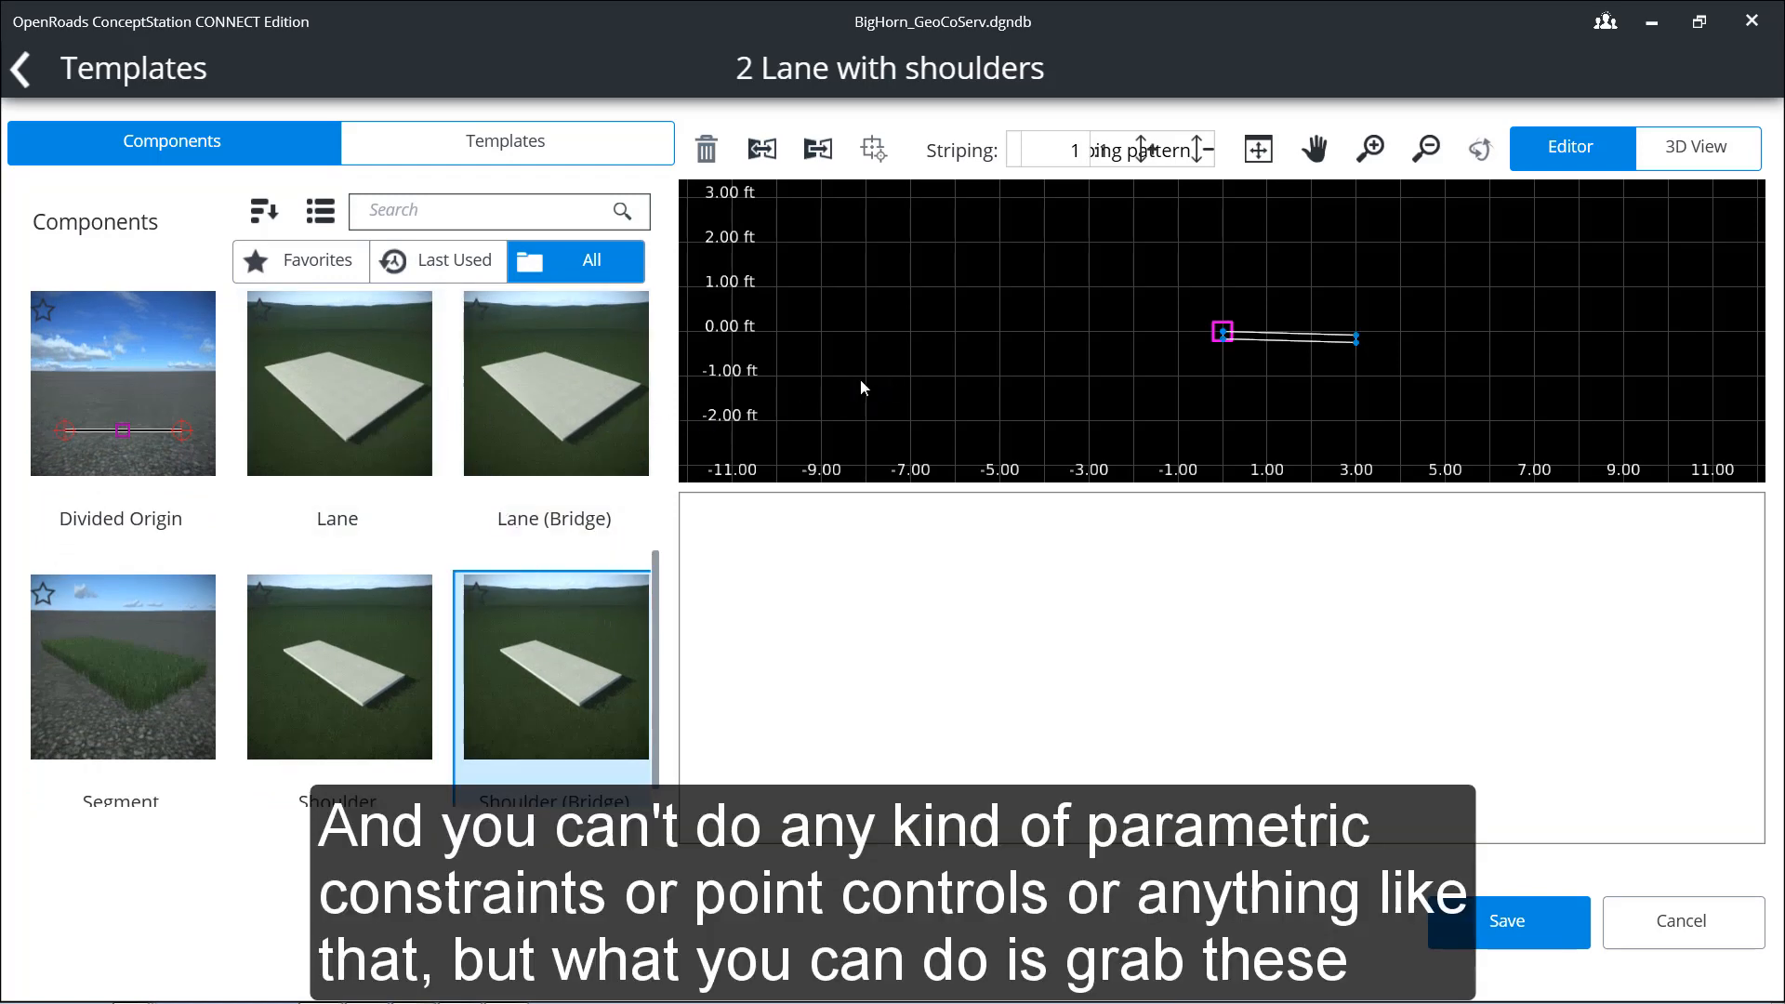
{"action": "left_click", "coordinate": [372, 402]}
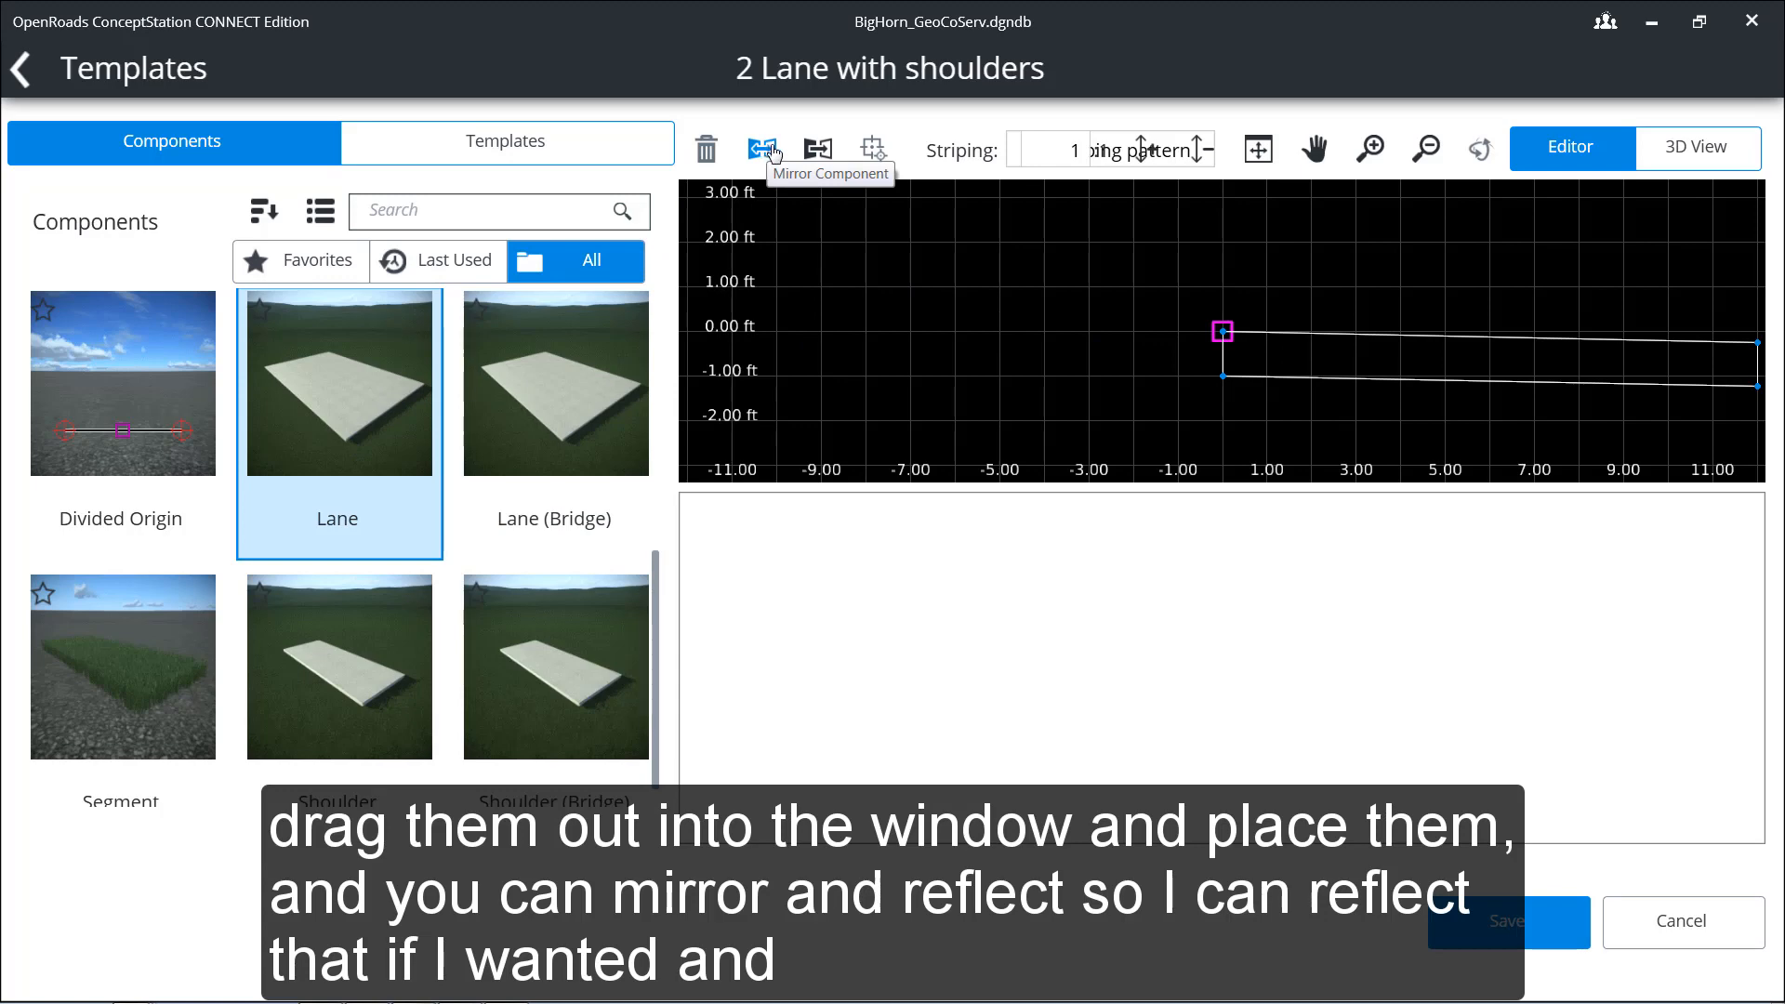
{"action": "left_click", "coordinate": [816, 150]}
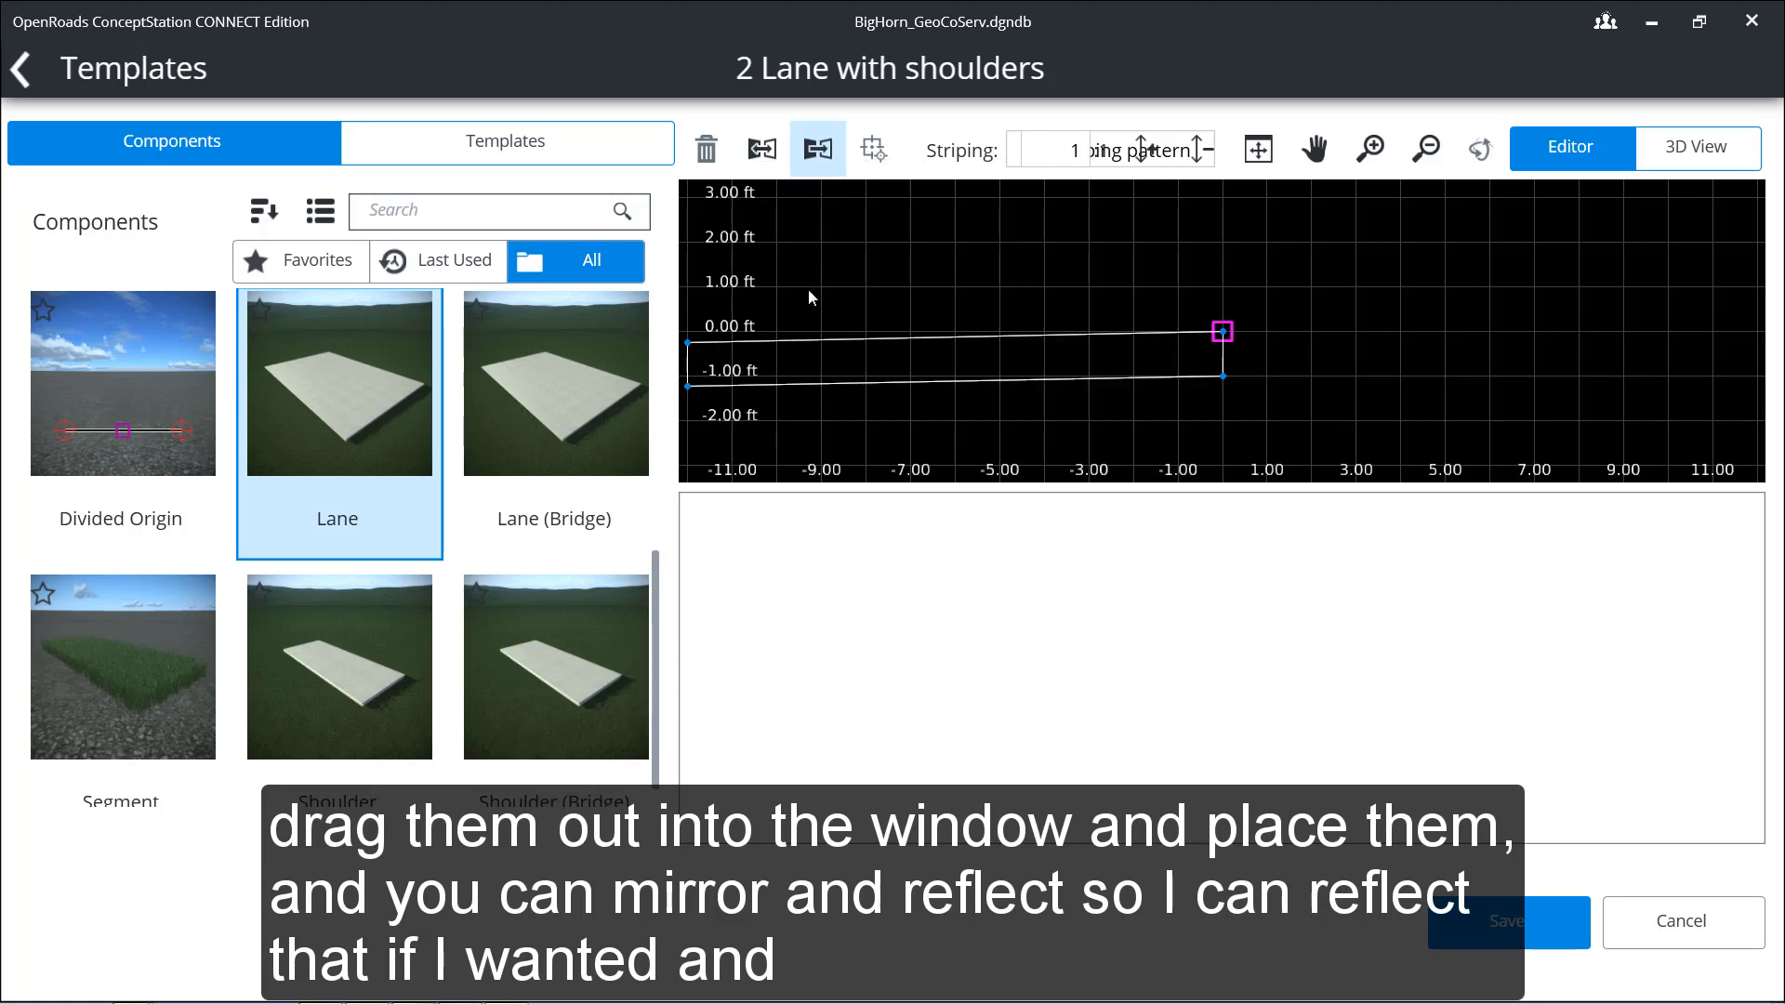
{"action": "left_click", "coordinate": [1166, 306]}
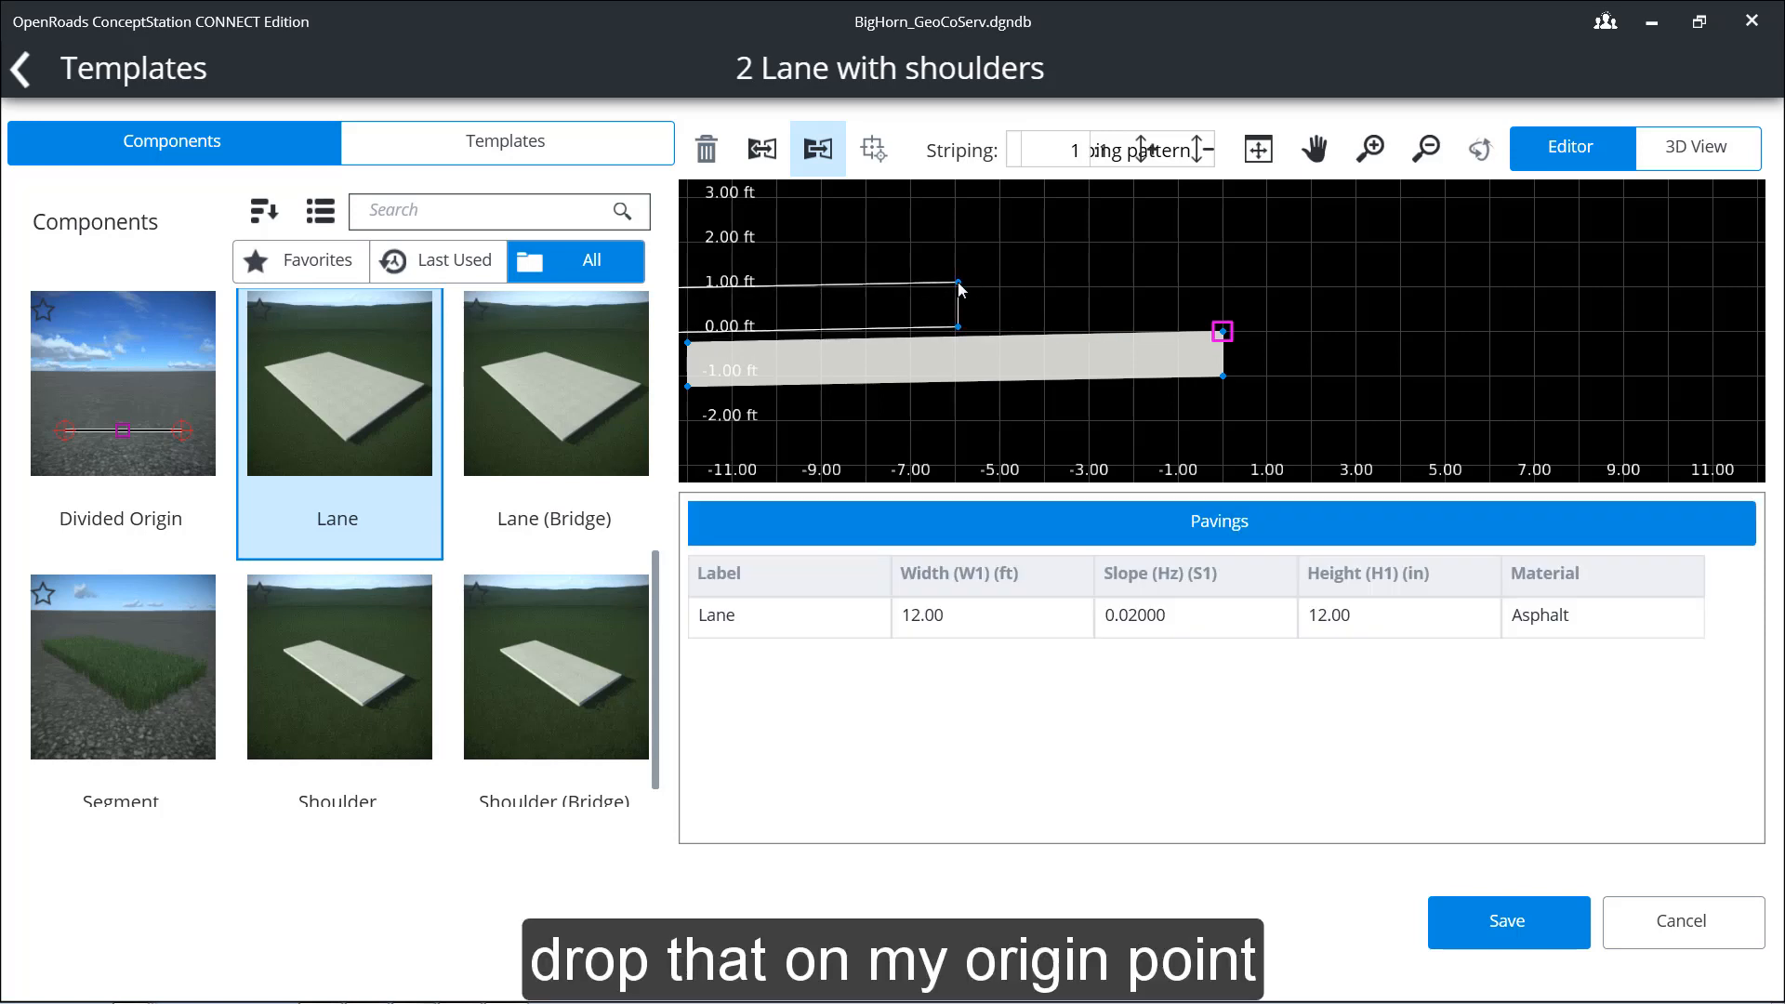
Step: Reflect the Lane component again, place it on the right side of the origin, and end the placement
{"action": "left_click", "coordinate": [818, 149]}
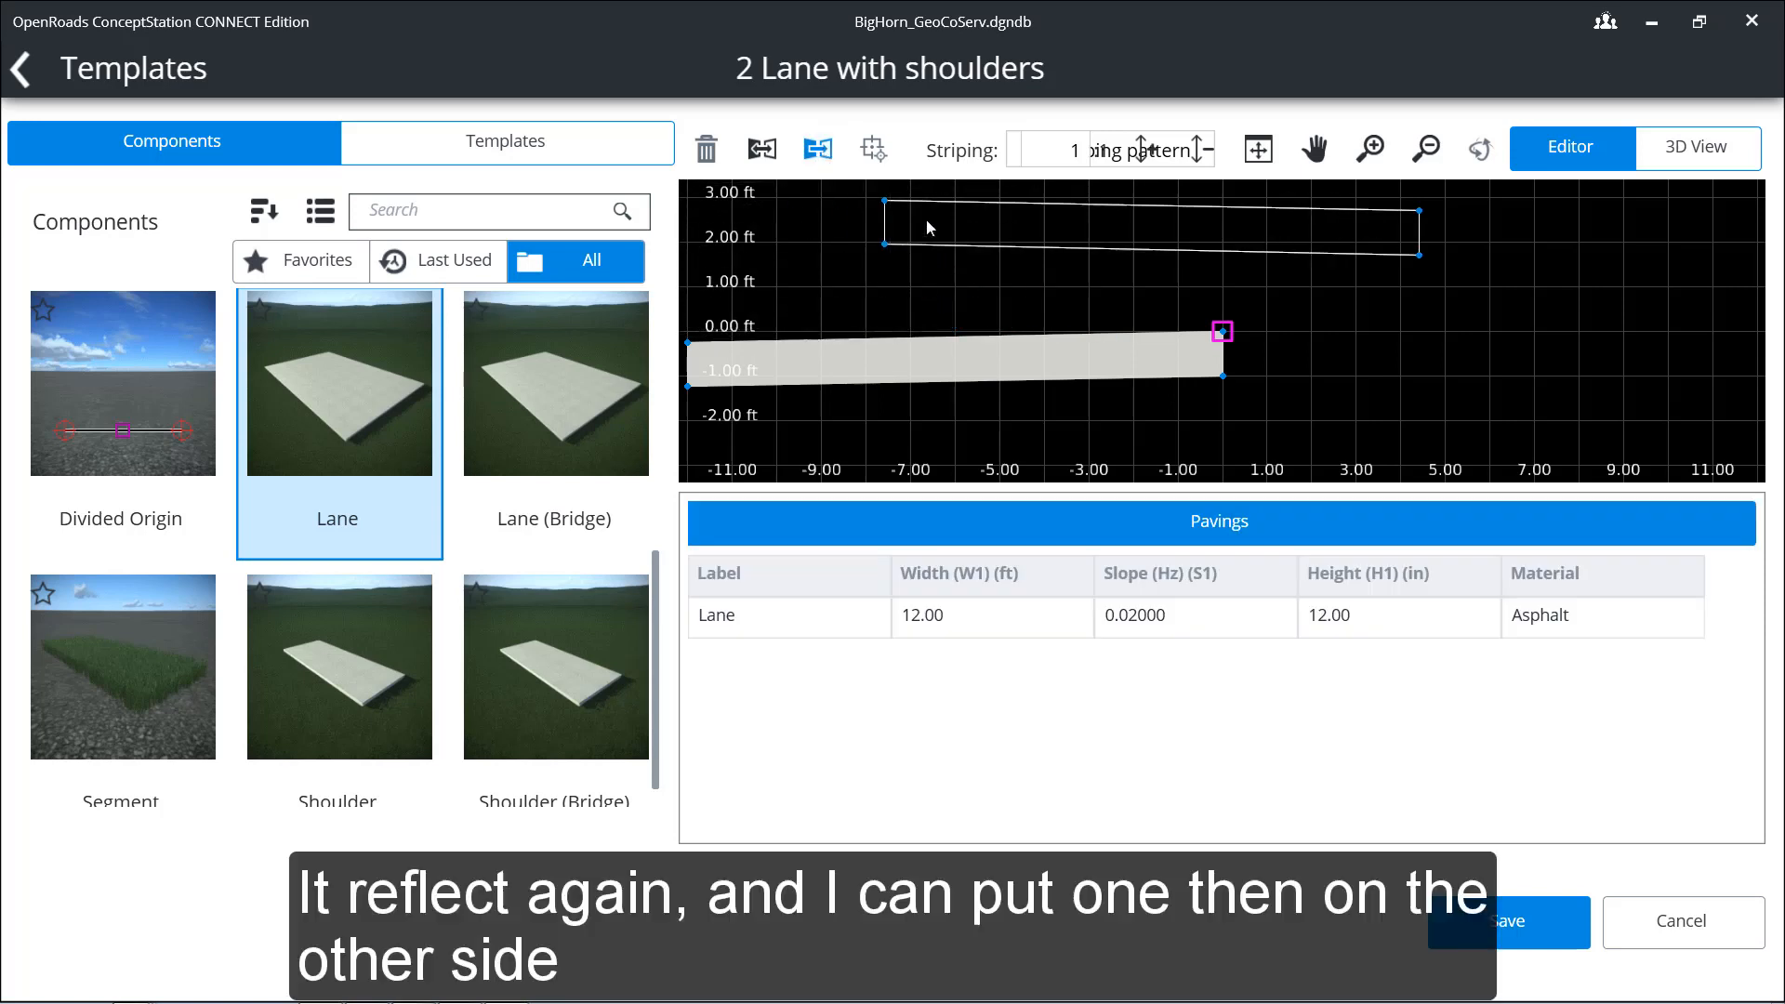
{"action": "left_click", "coordinate": [1223, 334]}
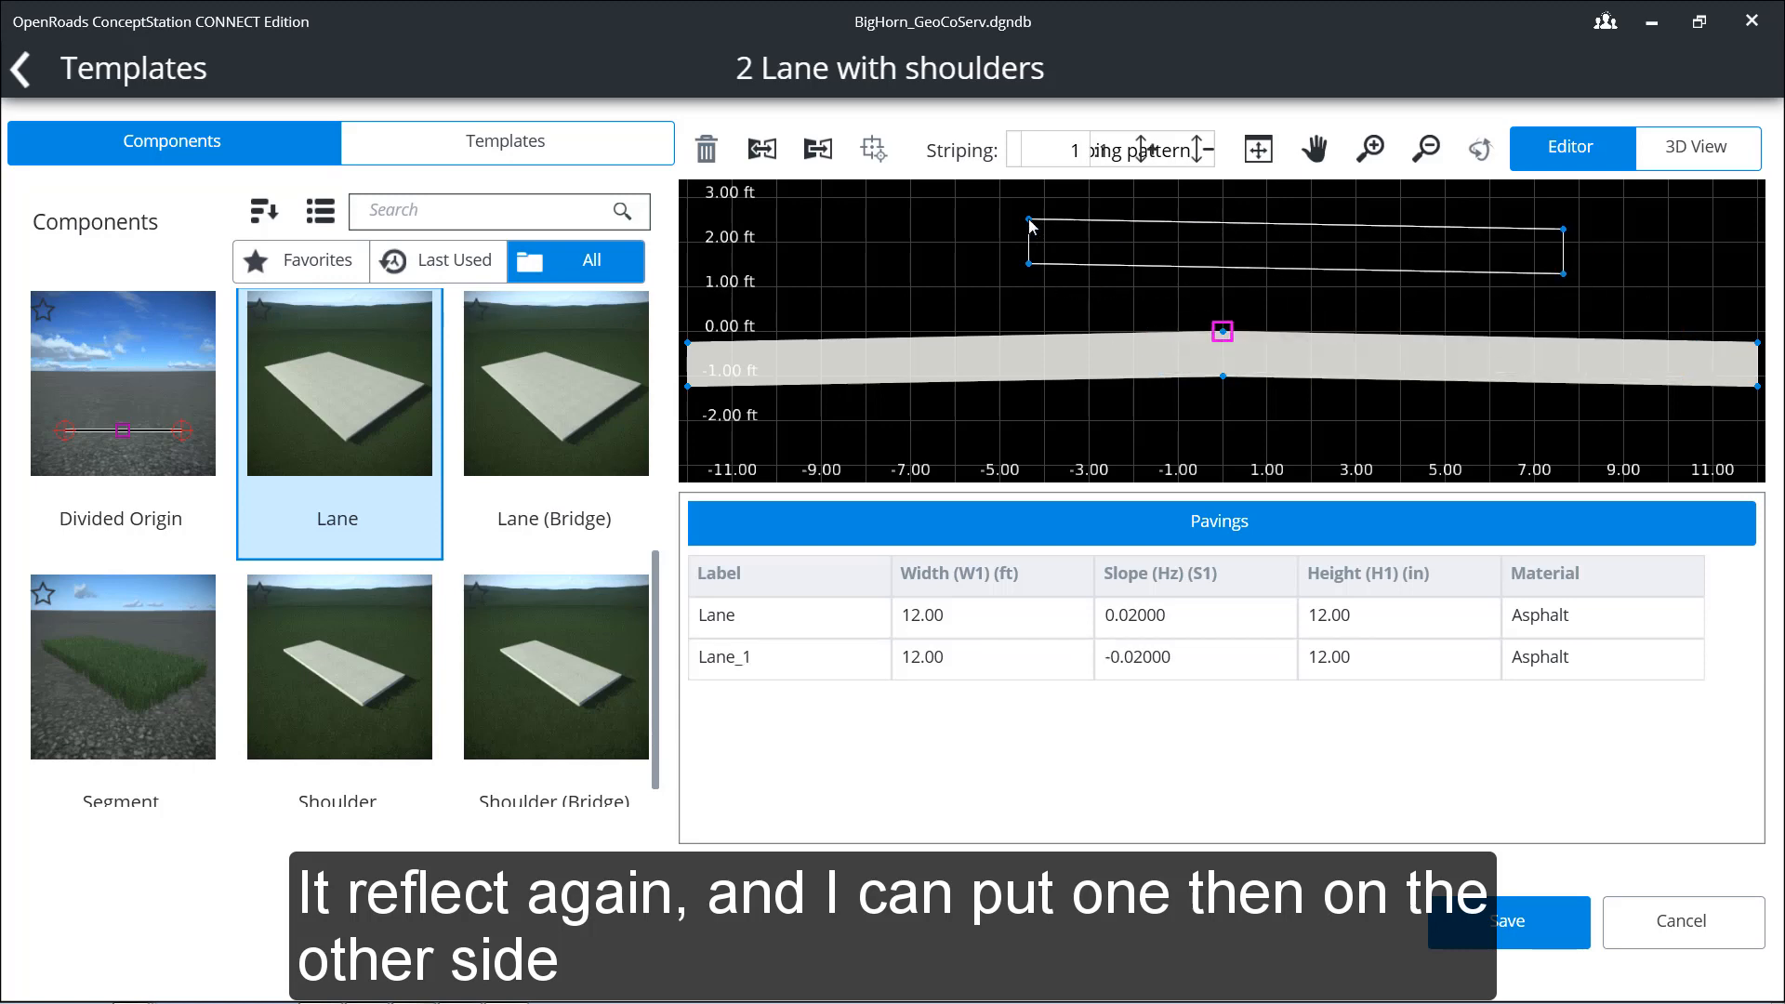
{"action": "key", "text": "Escape"}
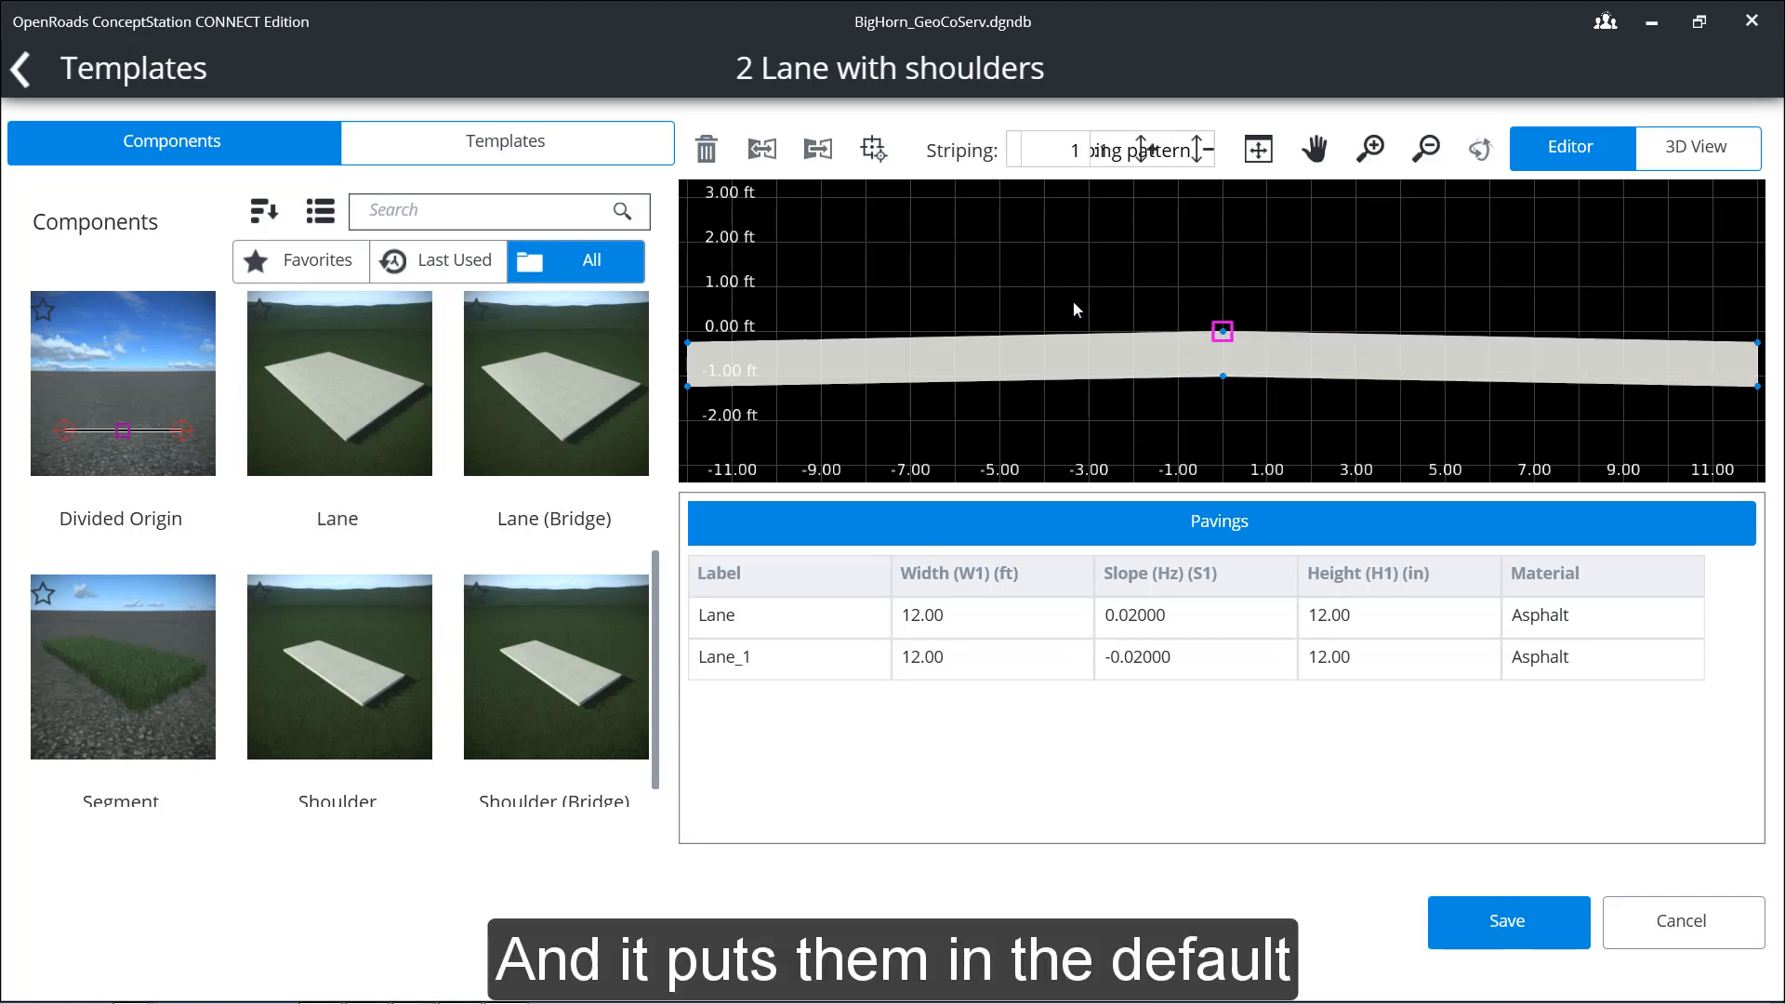
Step: Set the height of the right-hand lane to 8 inches
{"action": "scroll", "coordinate": [1073, 301], "scroll_direction": "down", "scroll_amount": 2}
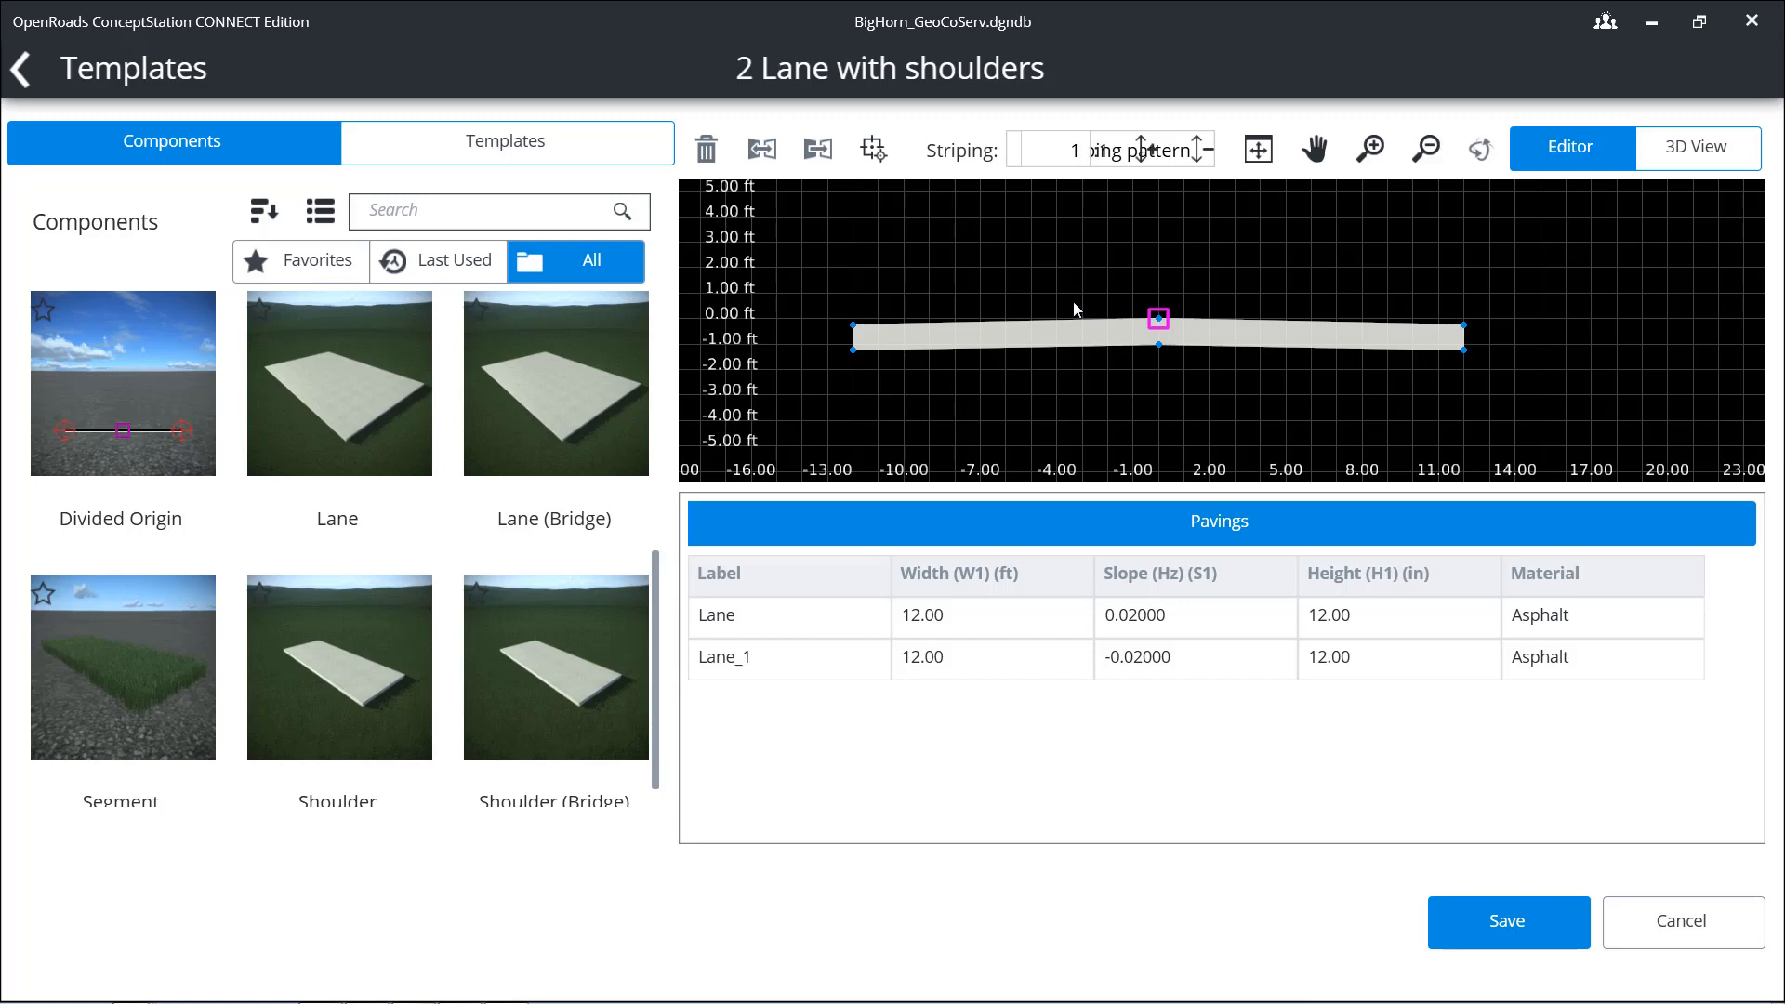
{"action": "left_click", "coordinate": [1258, 337]}
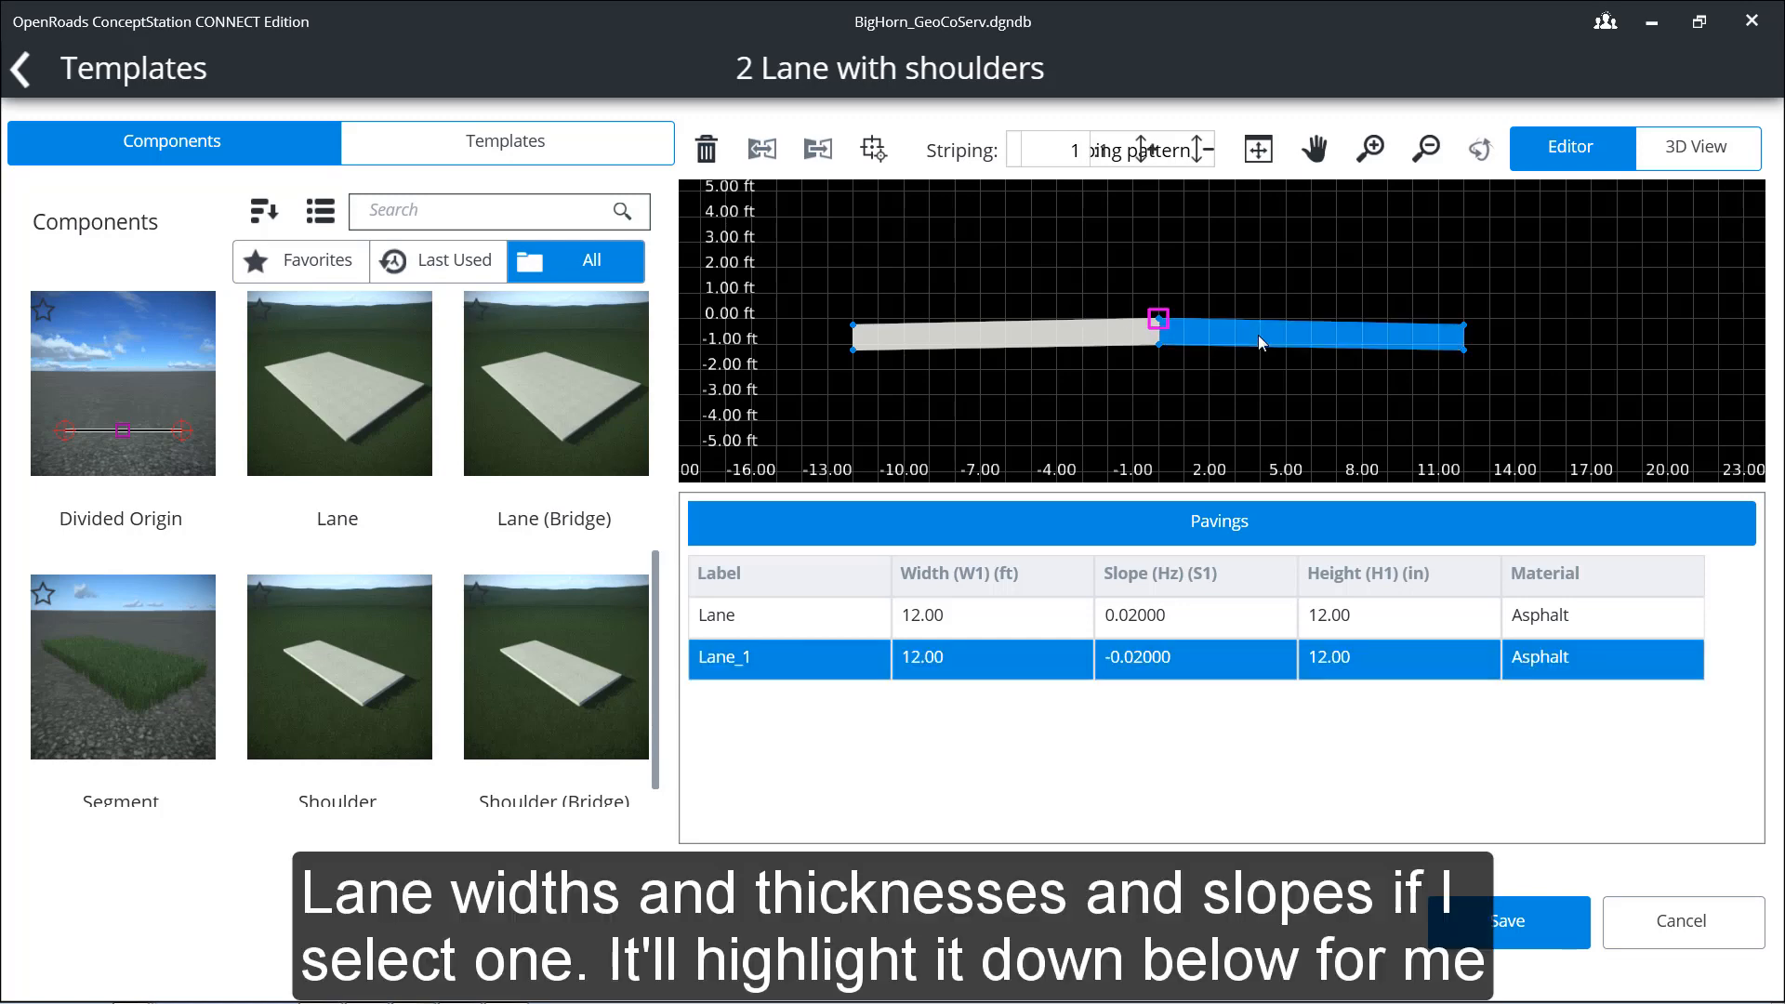
{"action": "left_click", "coordinate": [1359, 657]}
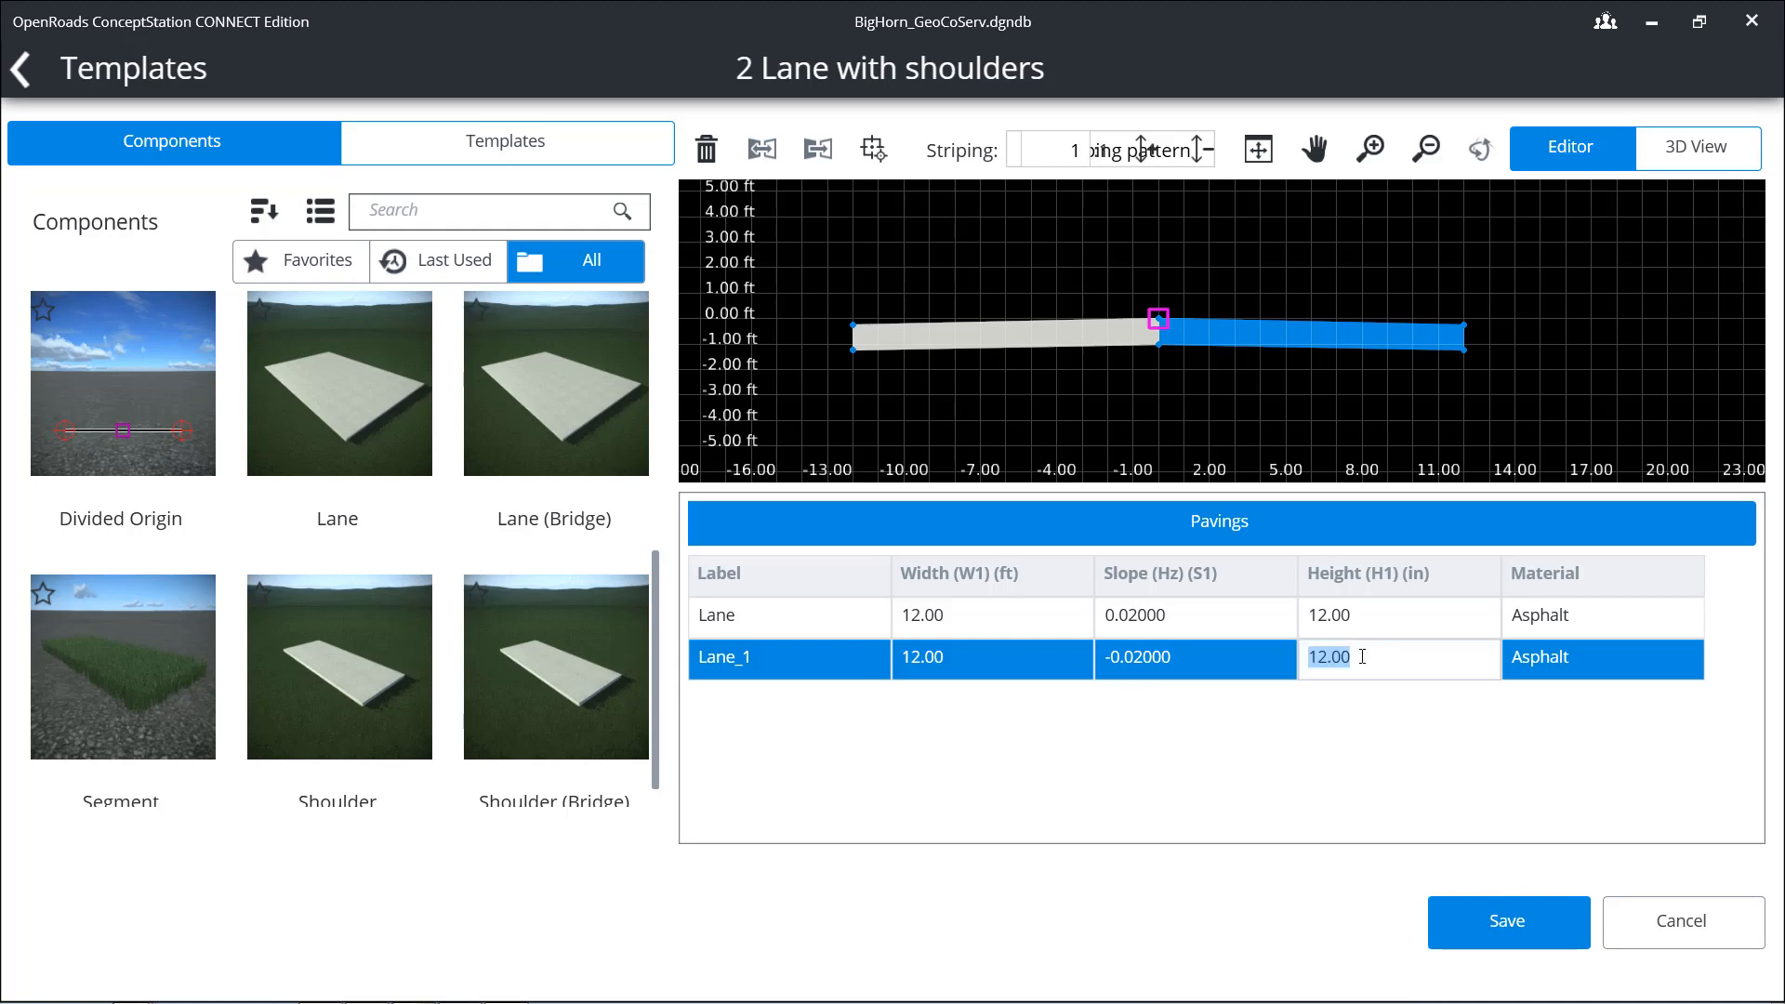
{"action": "type", "text": "8"}
{"action": "key", "text": "Up"}
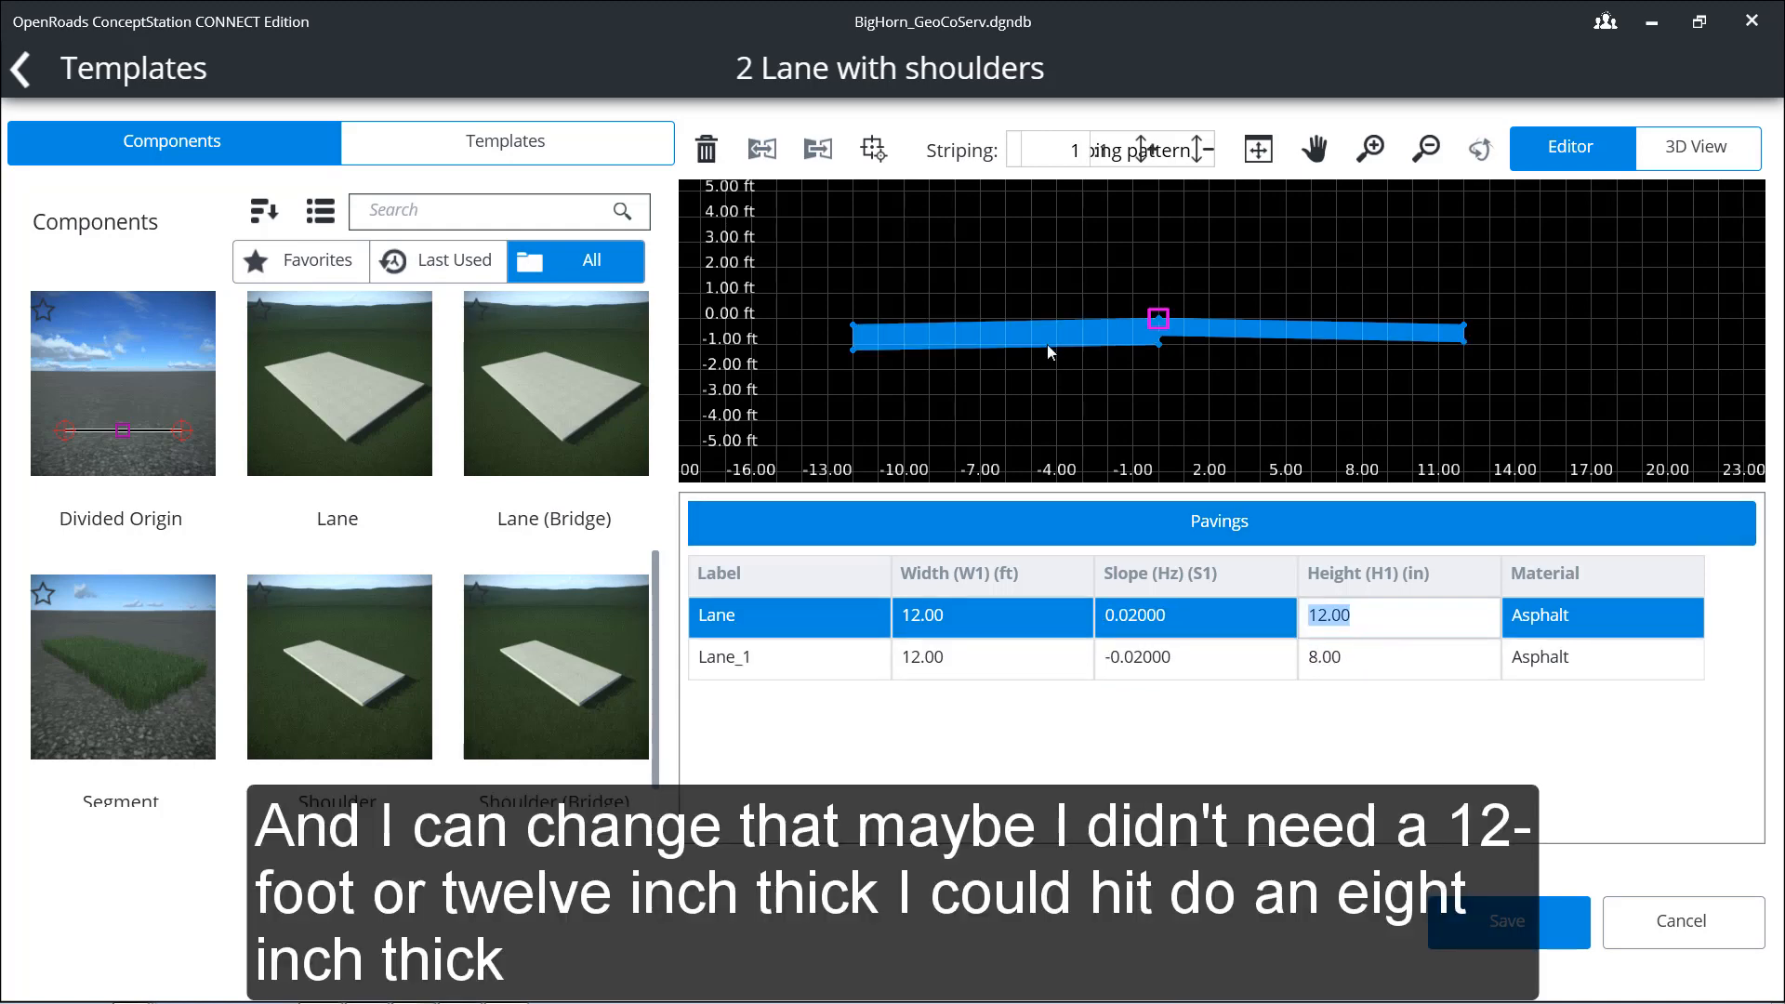
Step: Set the height of the left-hand lane to 8 inches
{"action": "left_click", "coordinate": [1046, 336]}
{"action": "left_click", "coordinate": [1358, 620]}
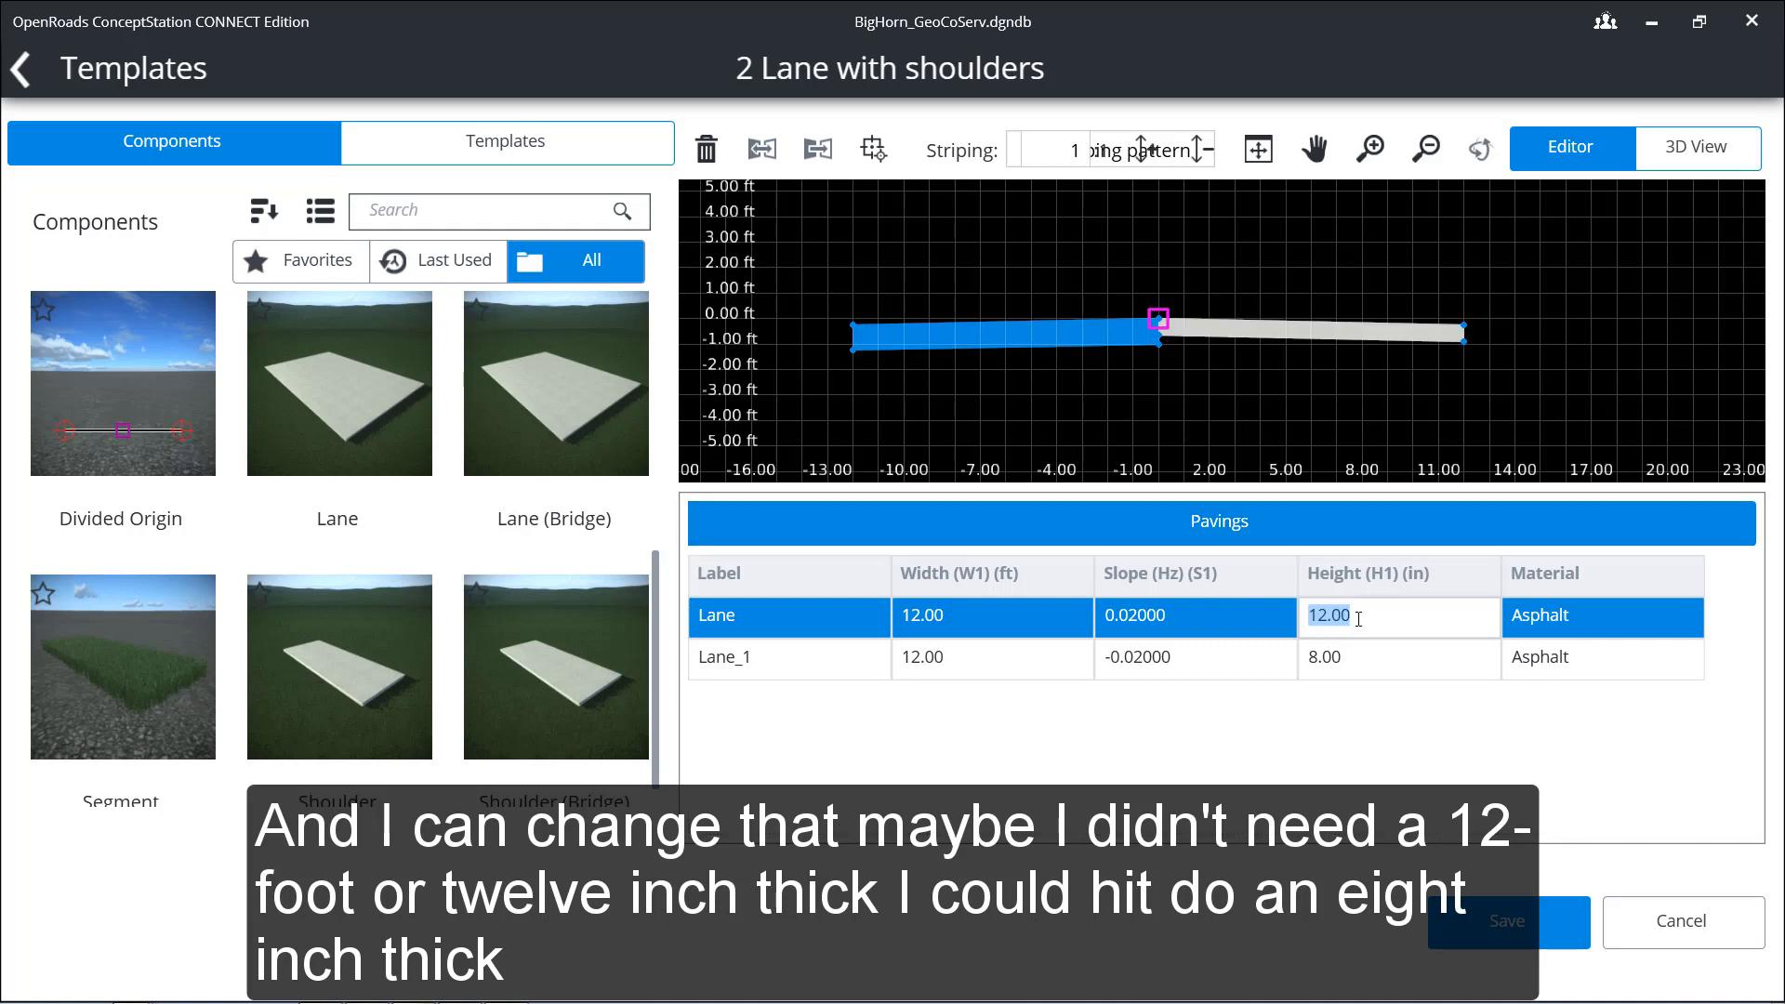
{"action": "type", "text": "8"}
{"action": "key", "text": "Down"}
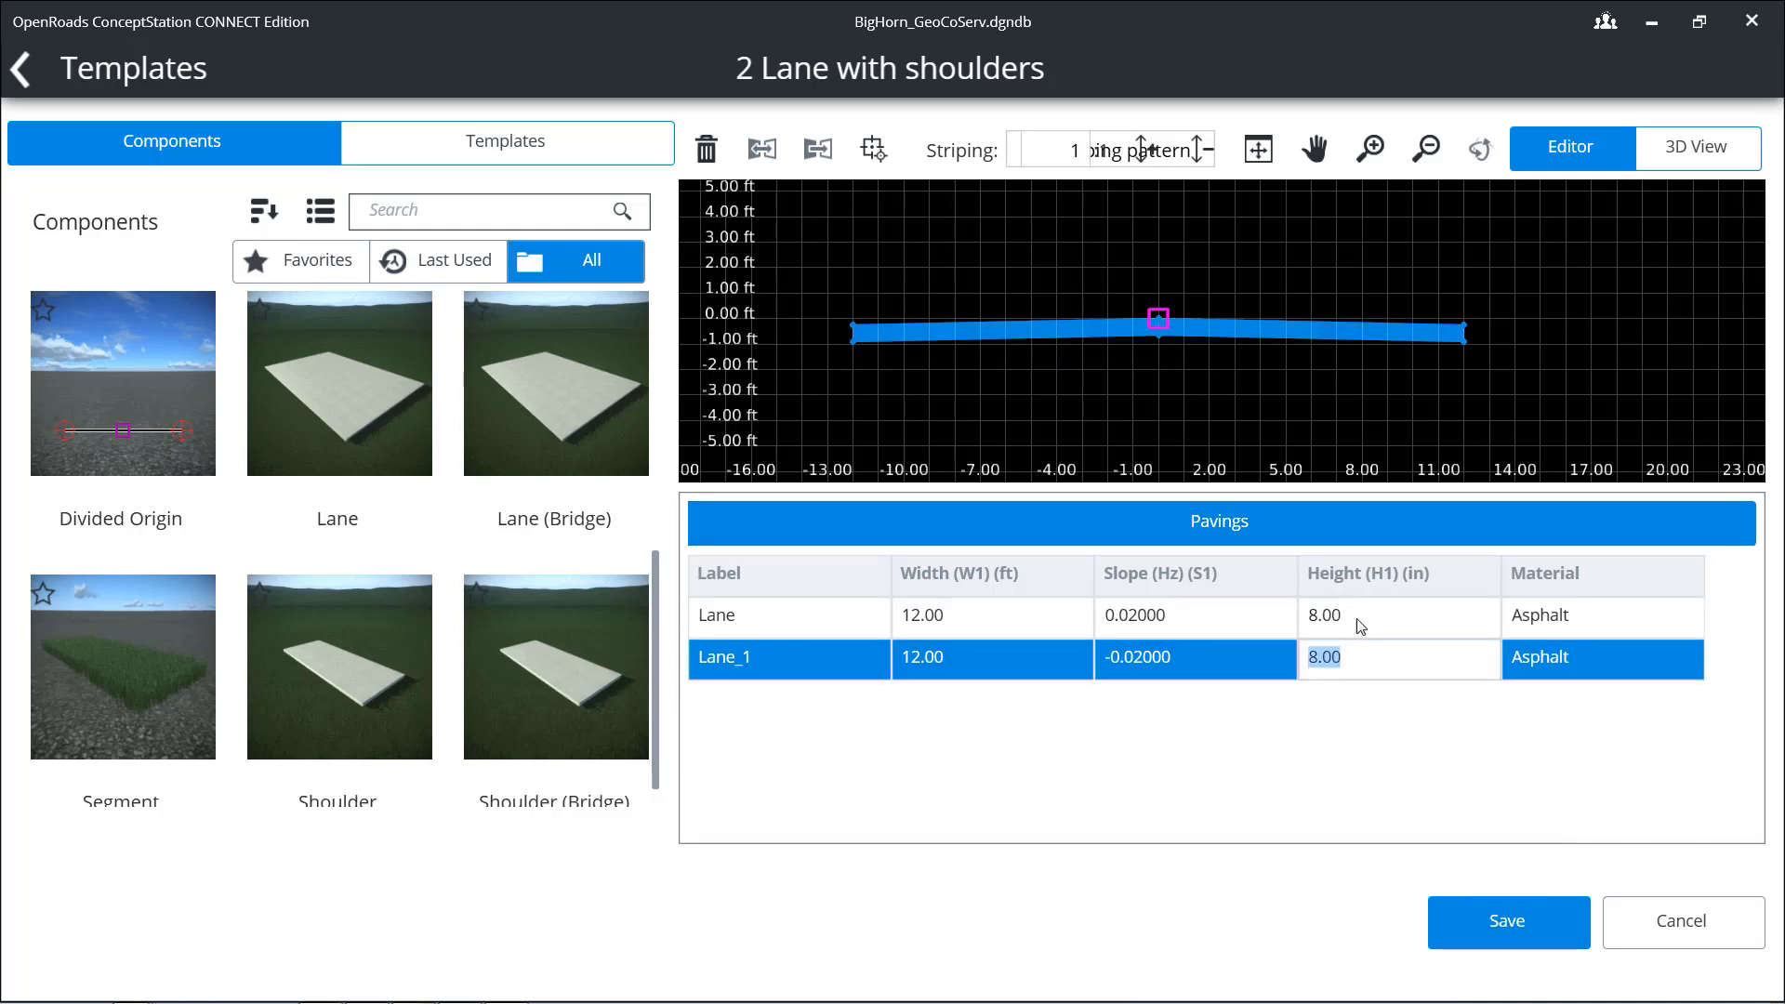
Step: Rename the left-hand lane to "Left Lane" and the right-hand lane to "Right Lane"
{"action": "left_click", "coordinate": [743, 619]}
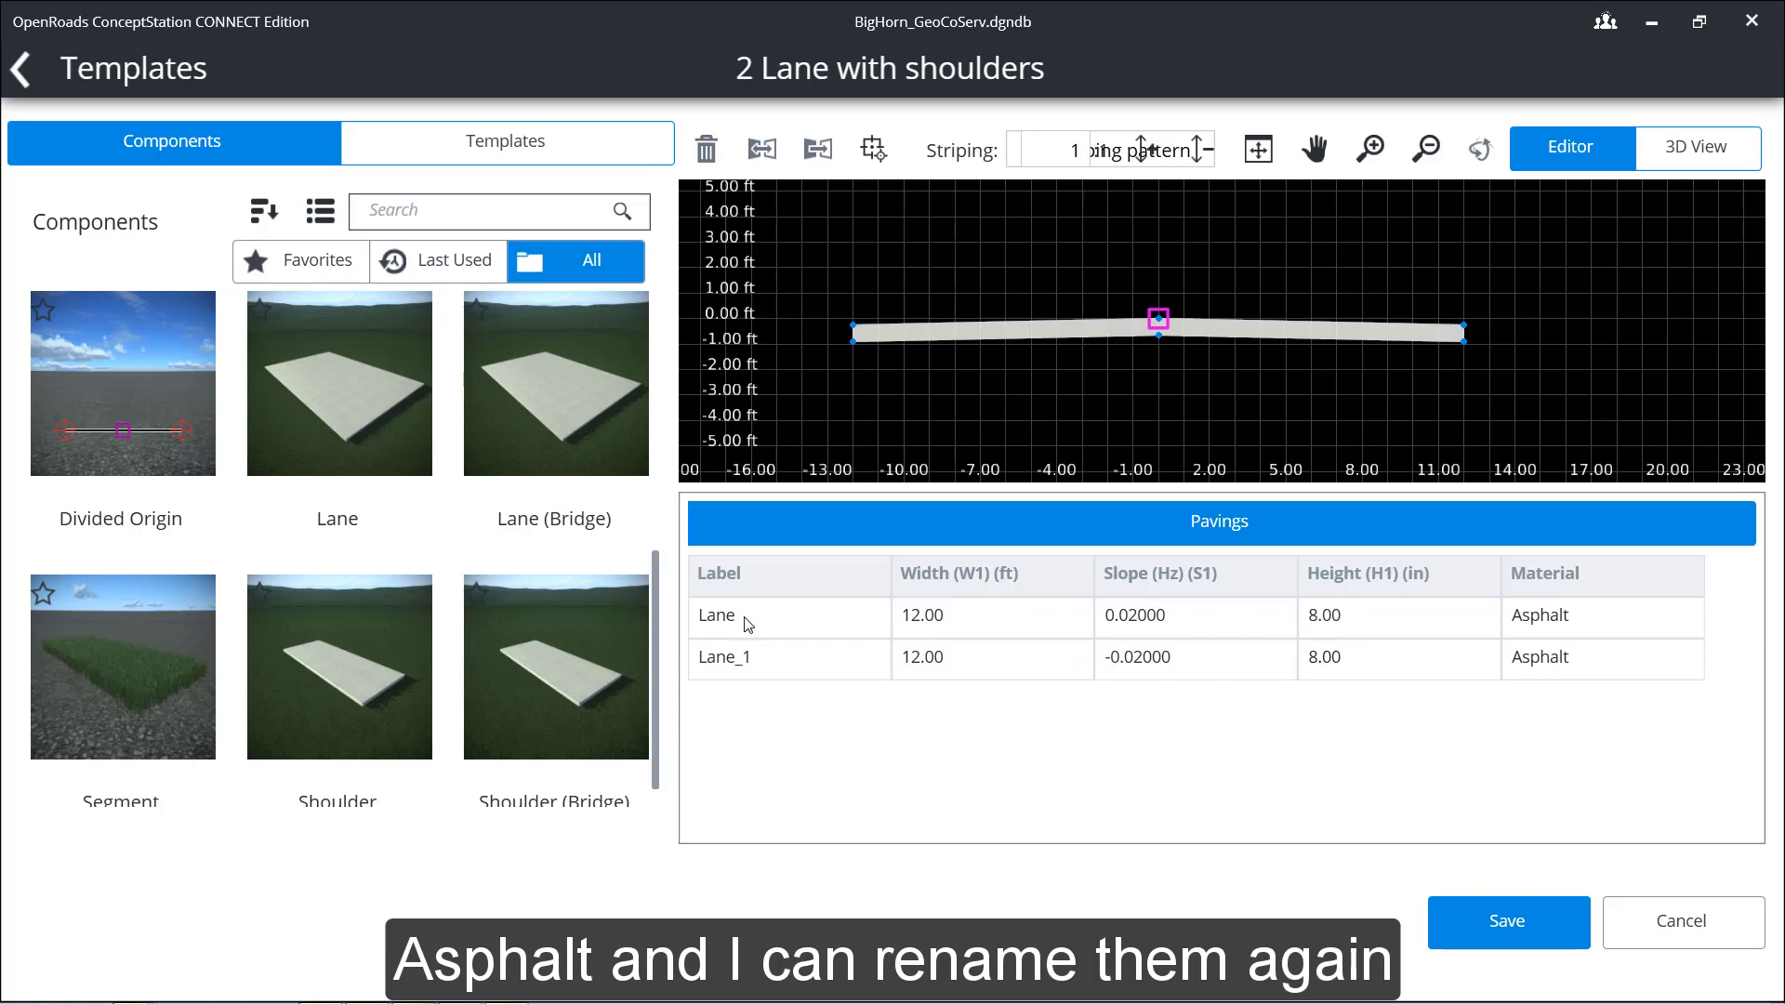
{"action": "left_click", "coordinate": [744, 621]}
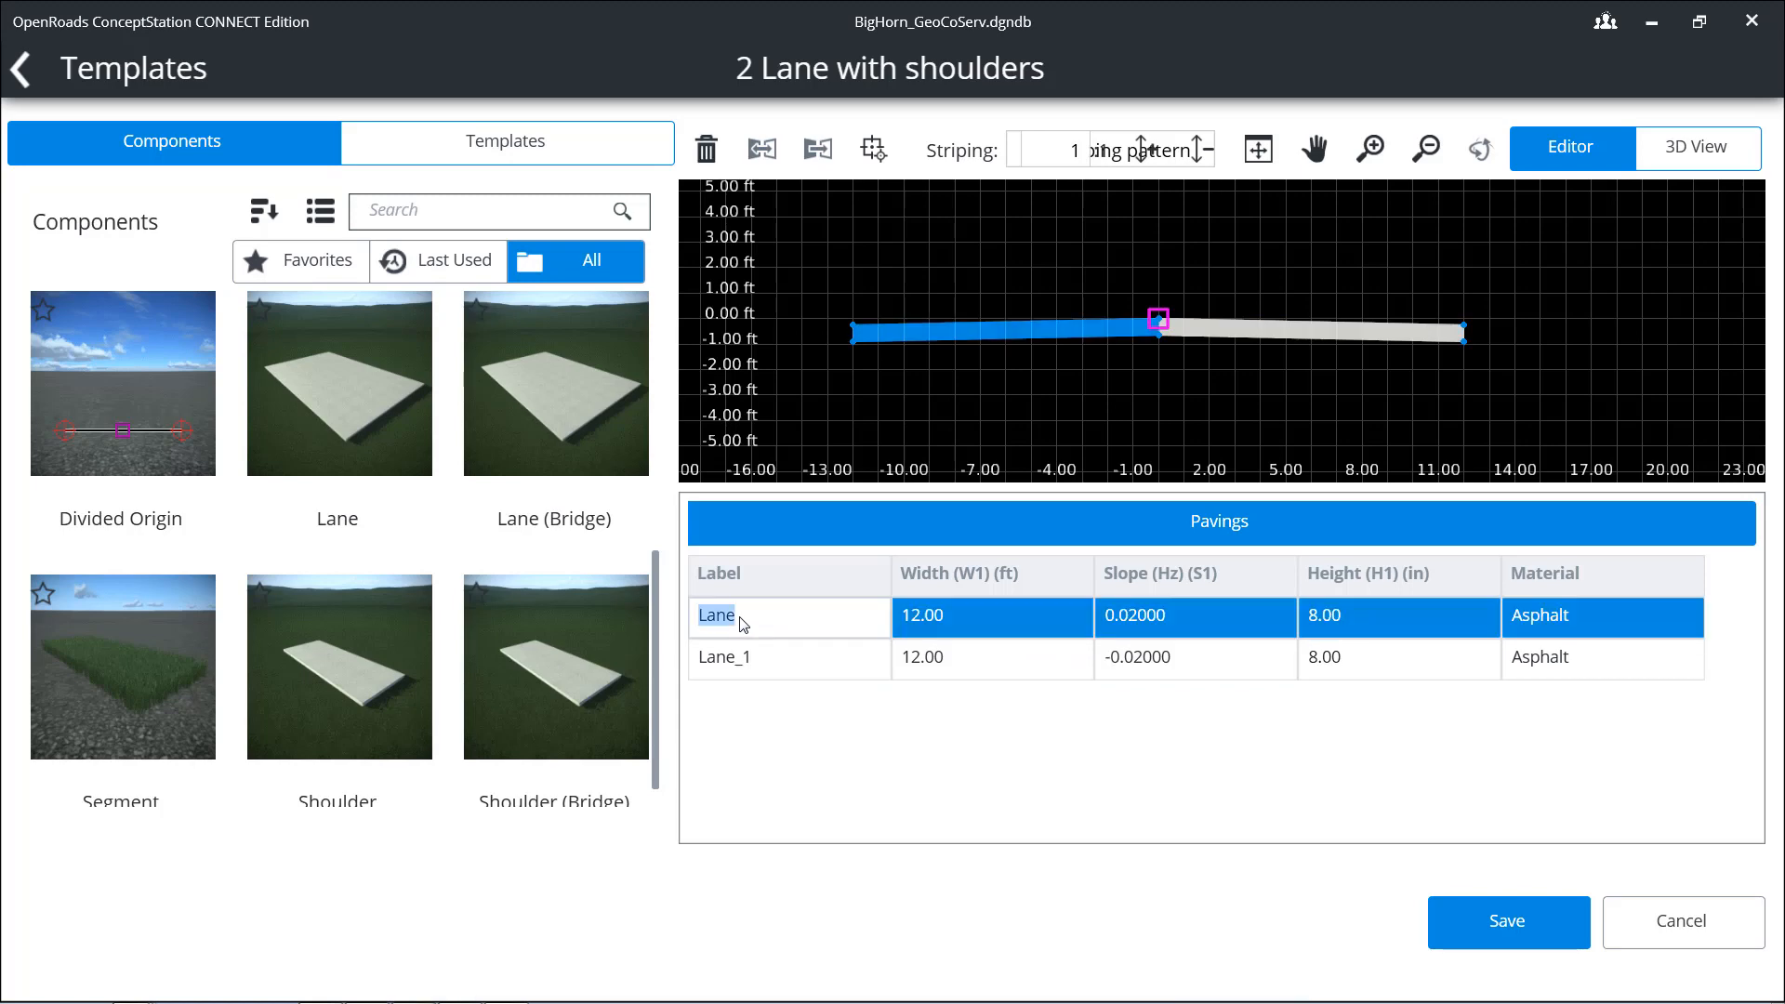
{"action": "type", "text": "L"}
{"action": "type", "text": "eft S"}
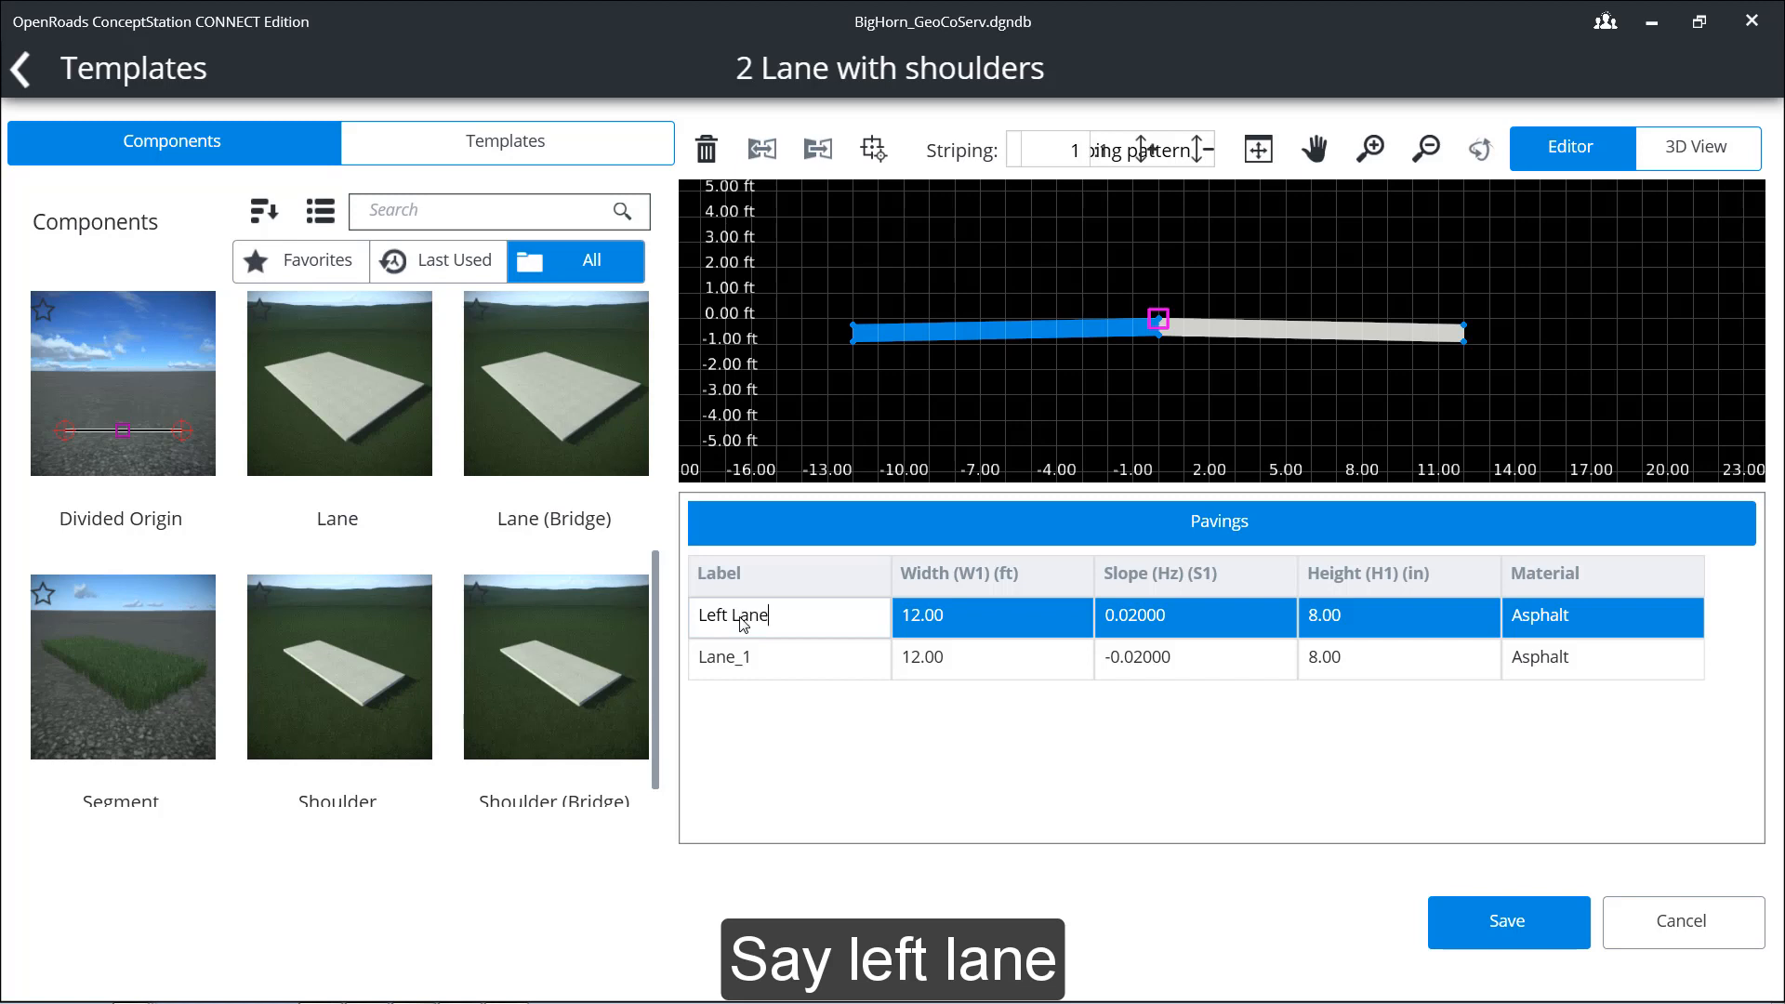
{"action": "left_click", "coordinate": [773, 655]}
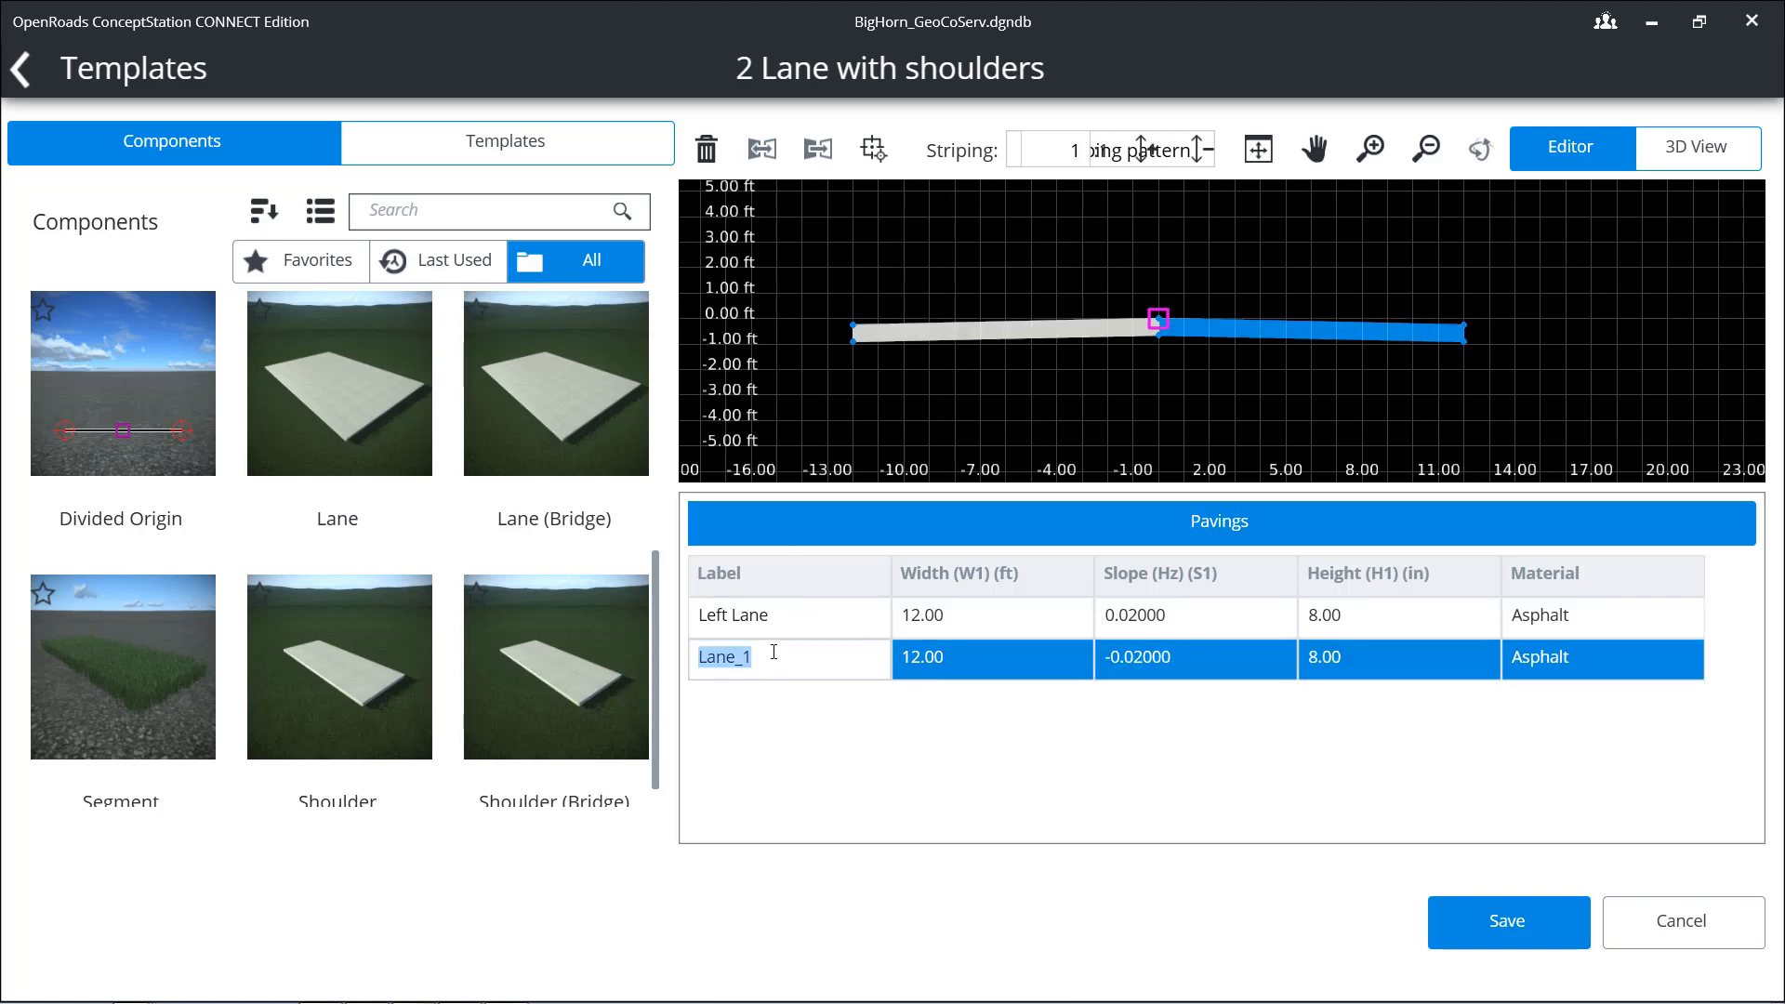
{"action": "type", "text": "Right"}
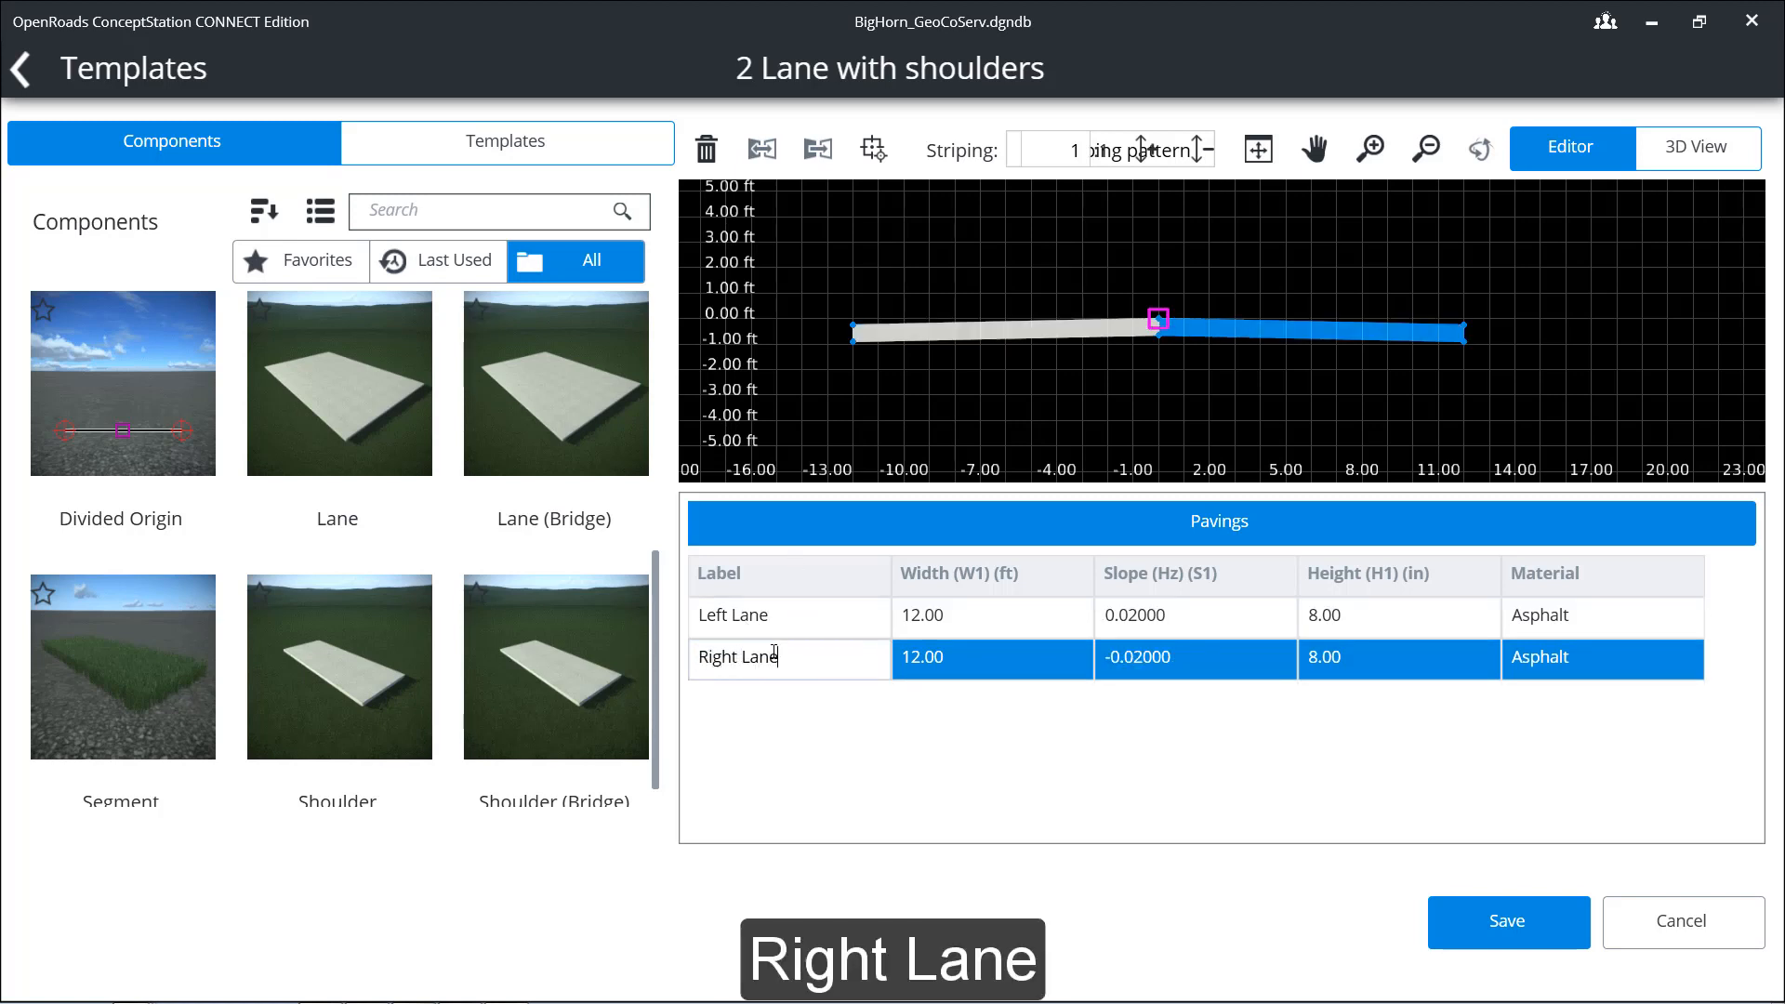
{"action": "key", "text": "Return"}
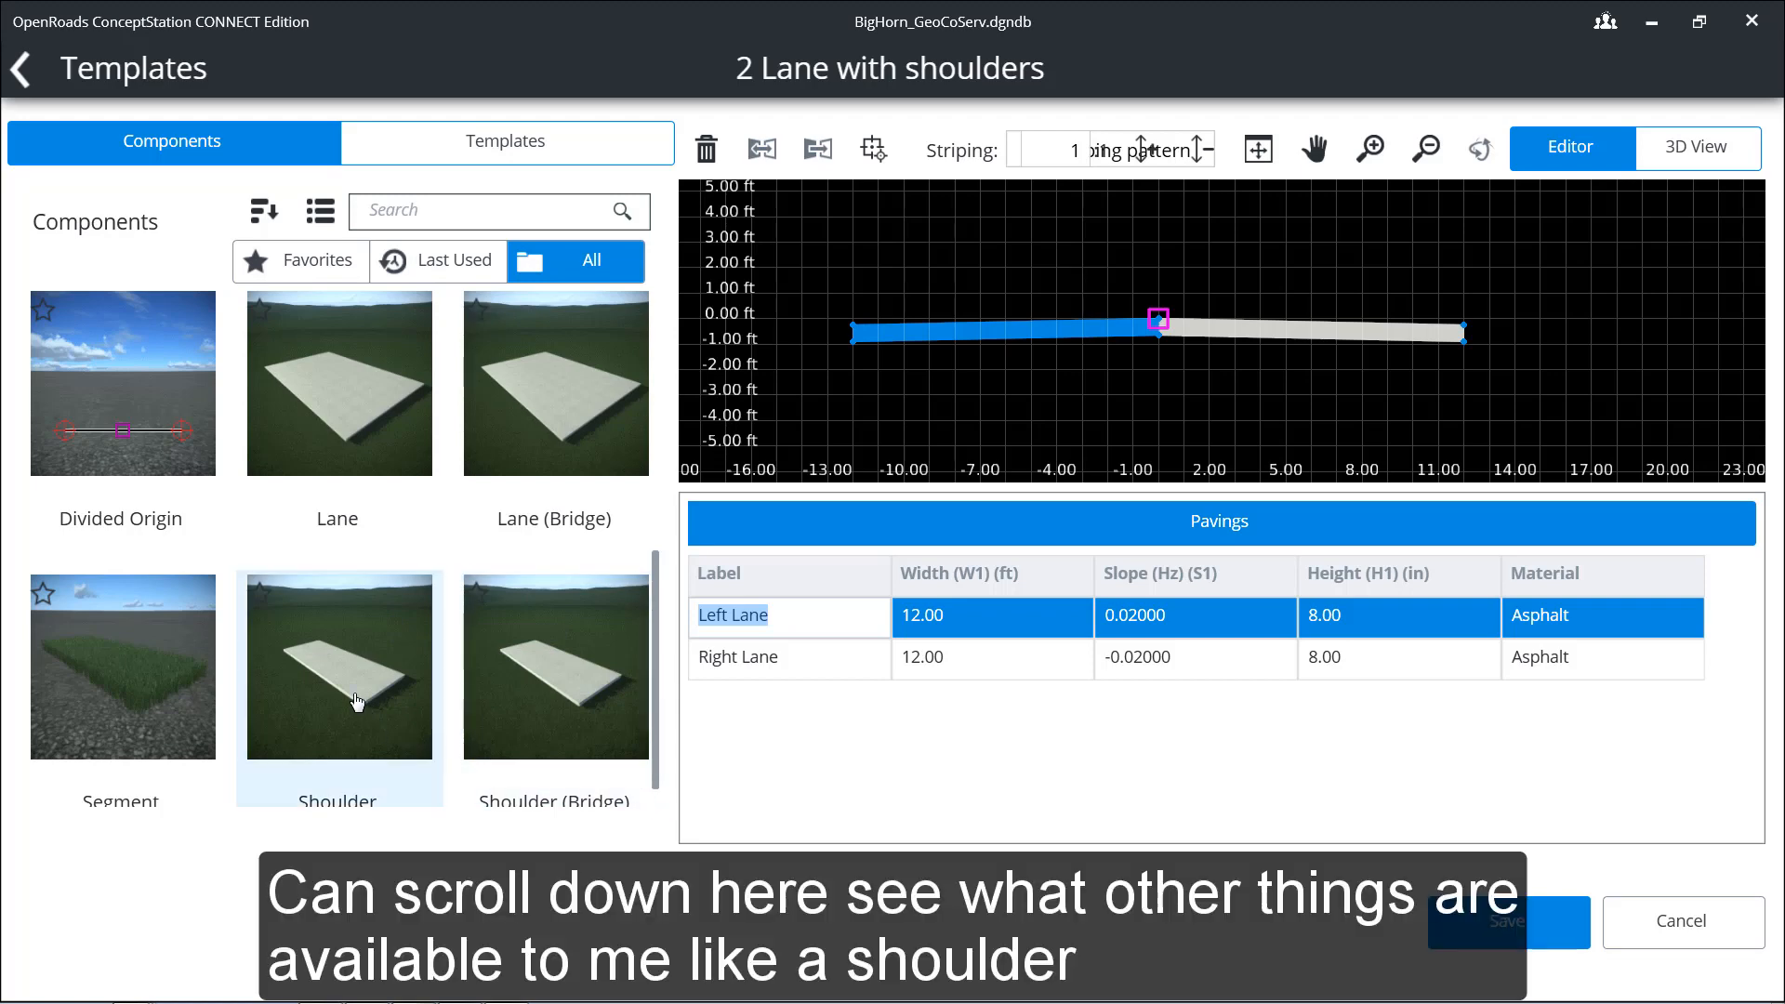
Step: Place a Shoulder component on the outer edge of the right lane and a reflected one on the outer edge of the left lane
{"action": "left_click_drag", "start_coordinate": [357, 702], "coordinate": [1464, 330]}
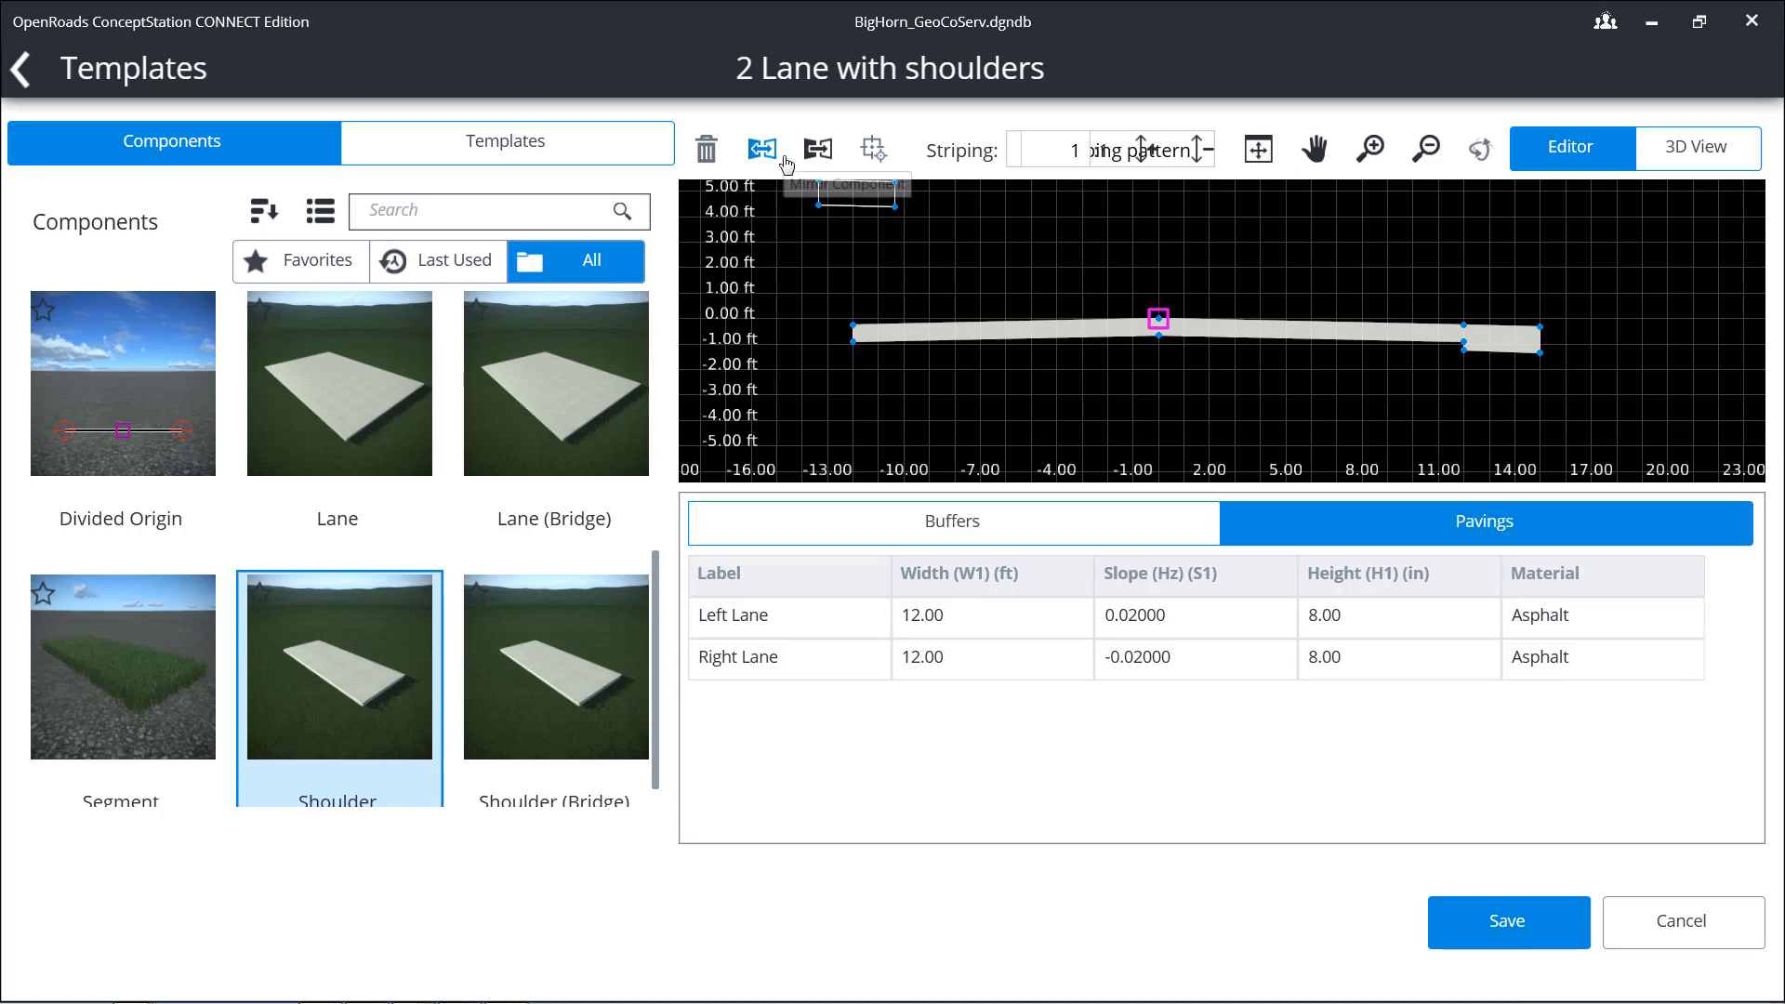
{"action": "left_click", "coordinate": [814, 151]}
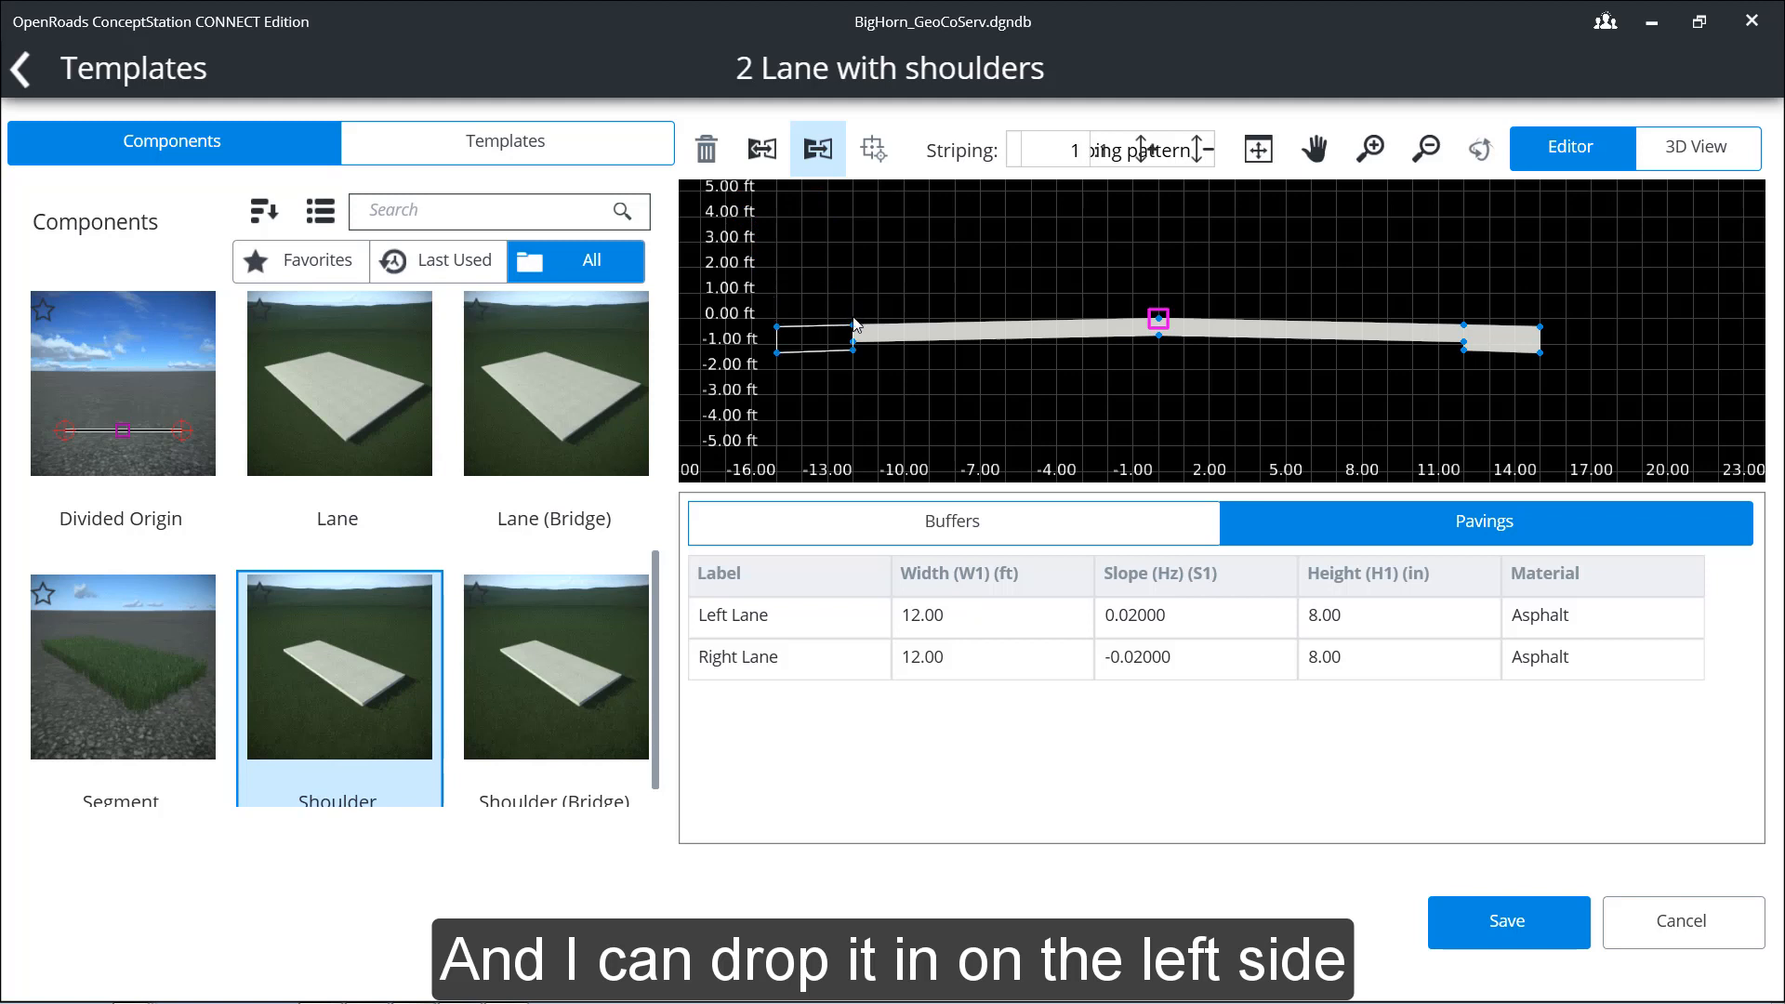
{"action": "left_click", "coordinate": [853, 323]}
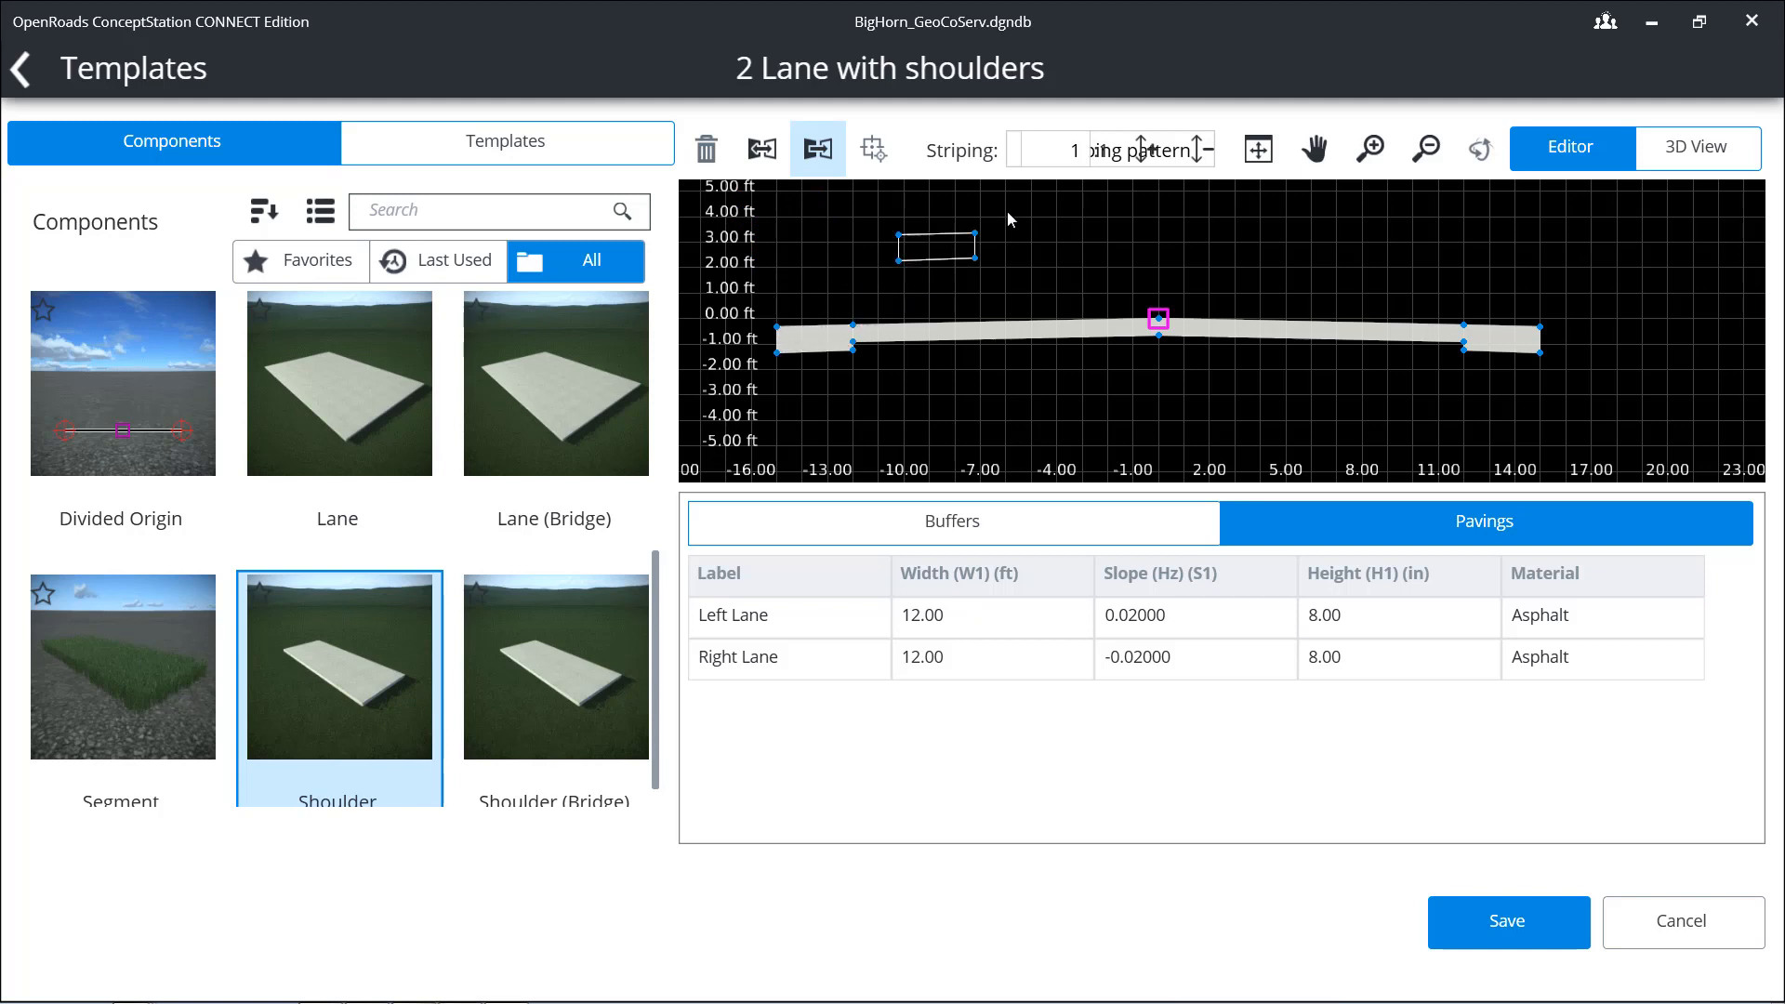
{"action": "key", "text": "Escape"}
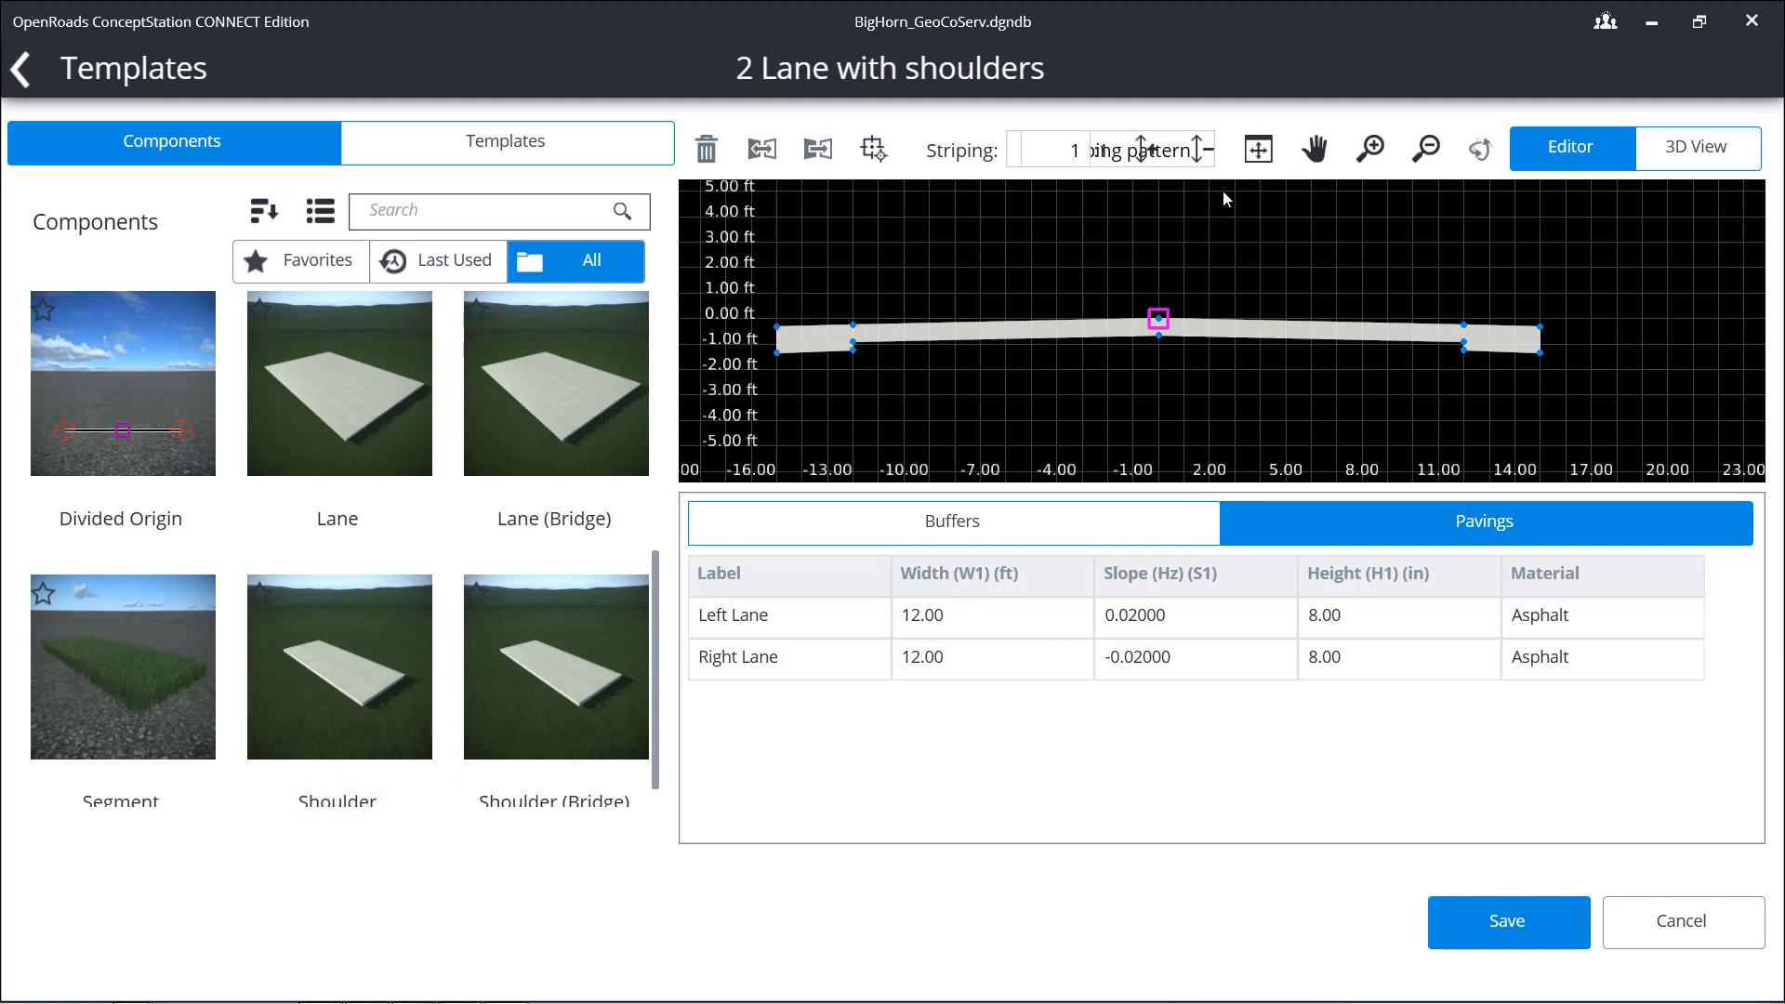
Step: Examine the whole template cross-section in the editor and as a rotated 3D view, and return to the editor
{"action": "left_click", "coordinate": [1260, 151]}
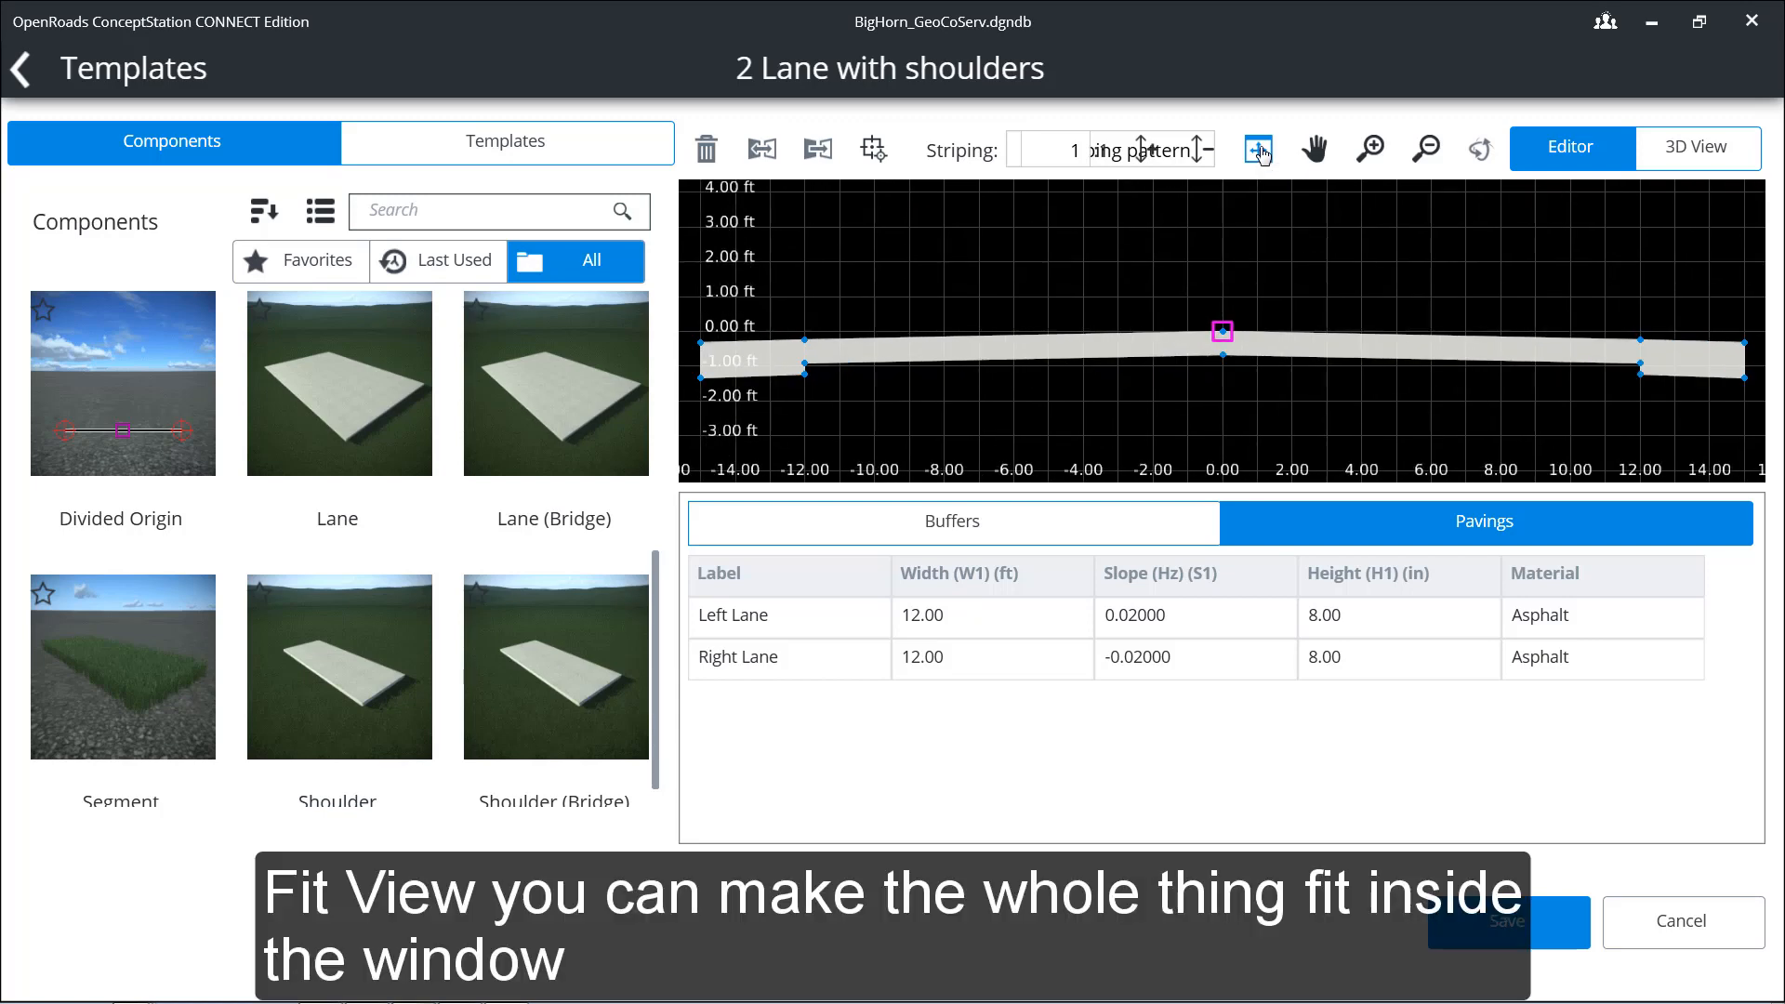
{"action": "left_click", "coordinate": [1316, 155]}
{"action": "left_click_drag", "start_coordinate": [1425, 323], "coordinate": [1475, 297]}
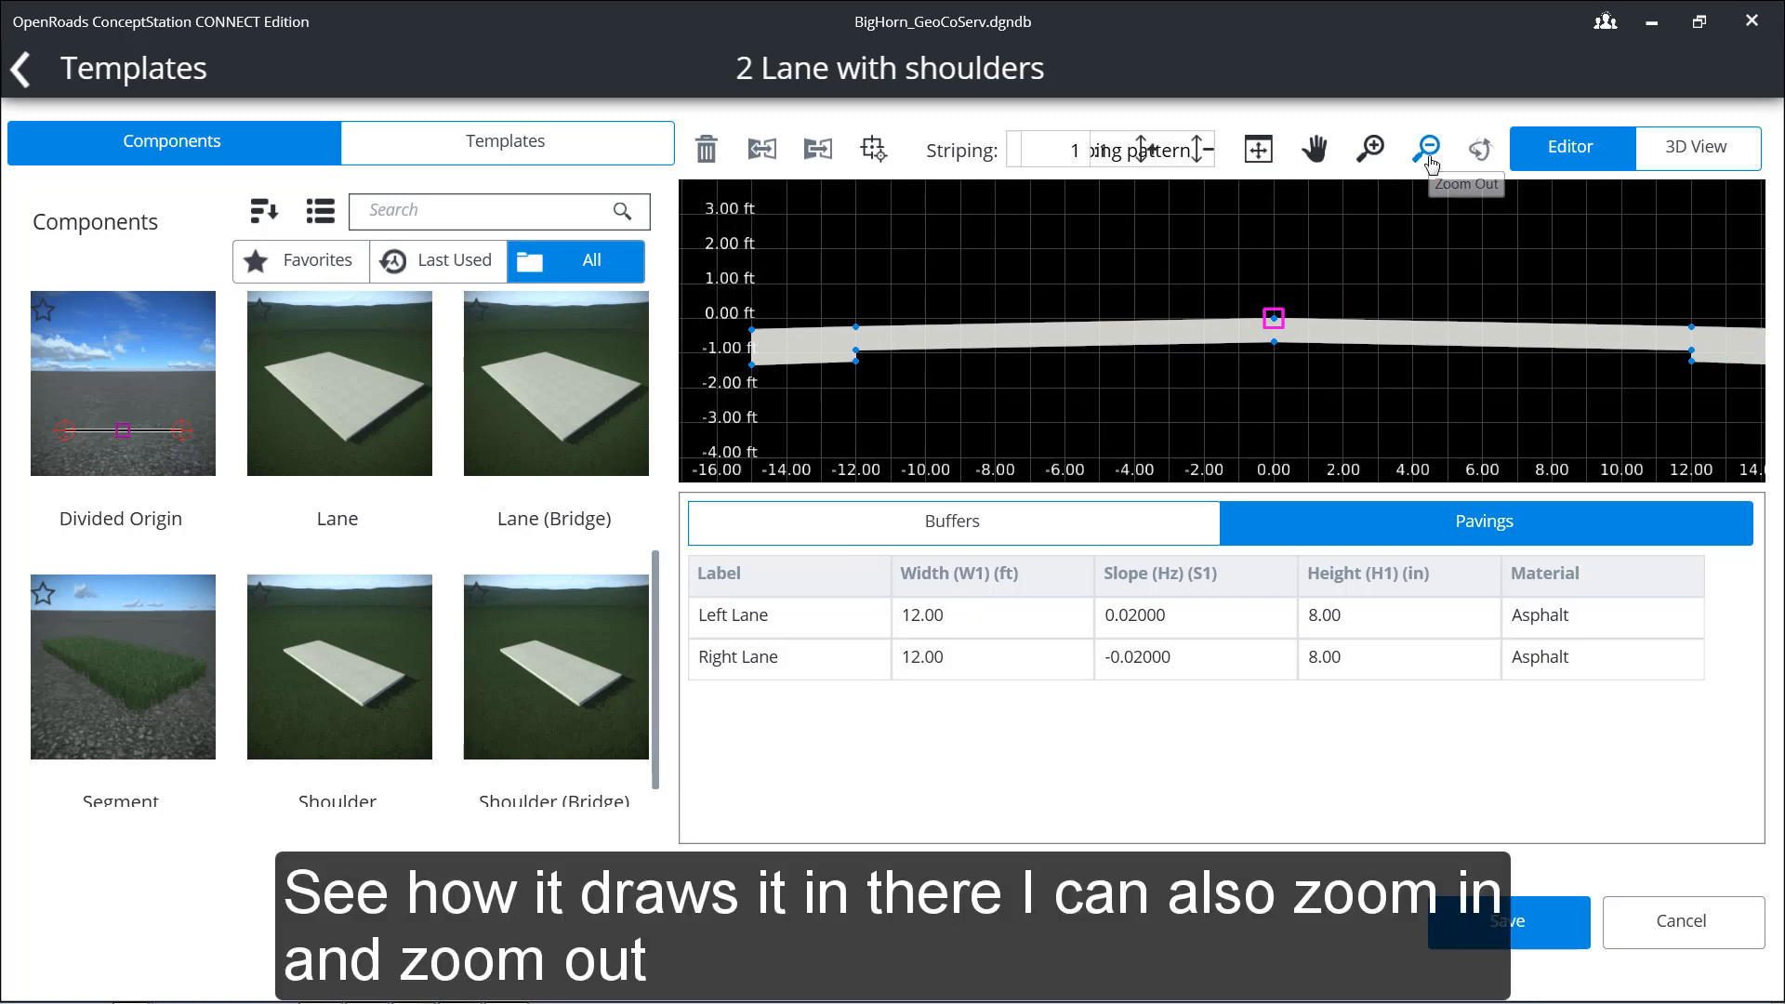
{"action": "left_click", "coordinate": [1428, 154]}
{"action": "left_click", "coordinate": [1428, 154]}
{"action": "left_click", "coordinate": [1373, 153]}
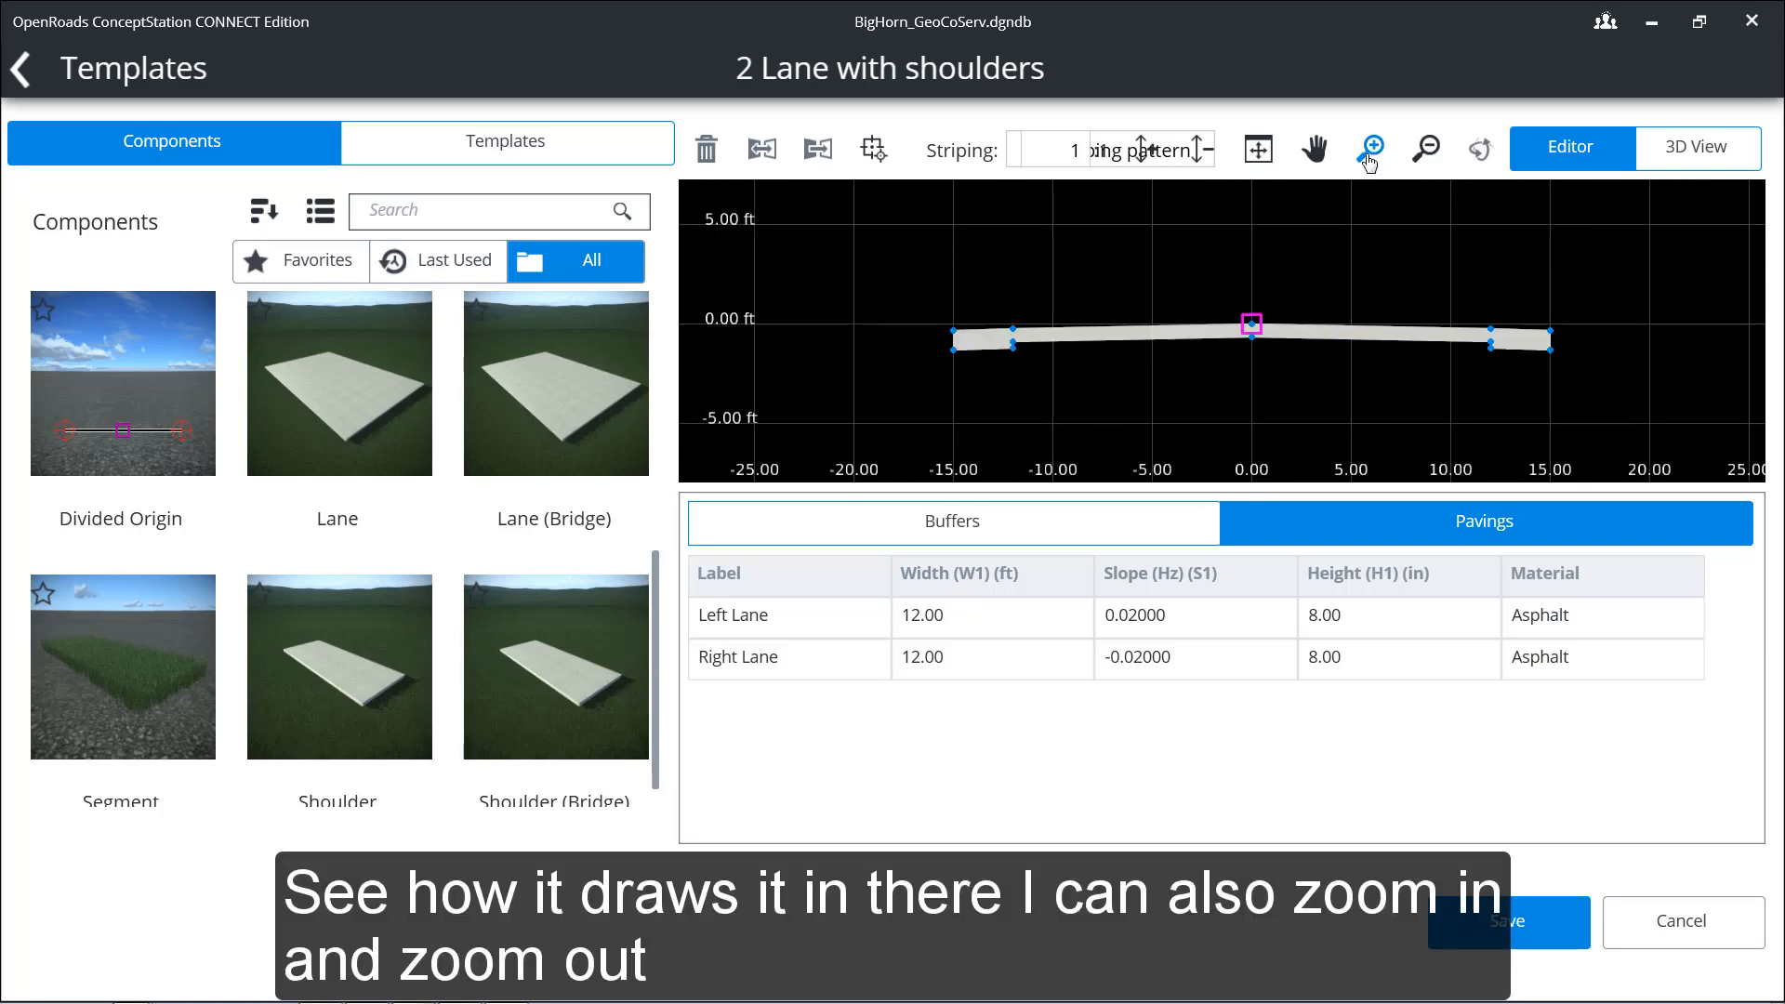
{"action": "left_click", "coordinate": [1373, 152]}
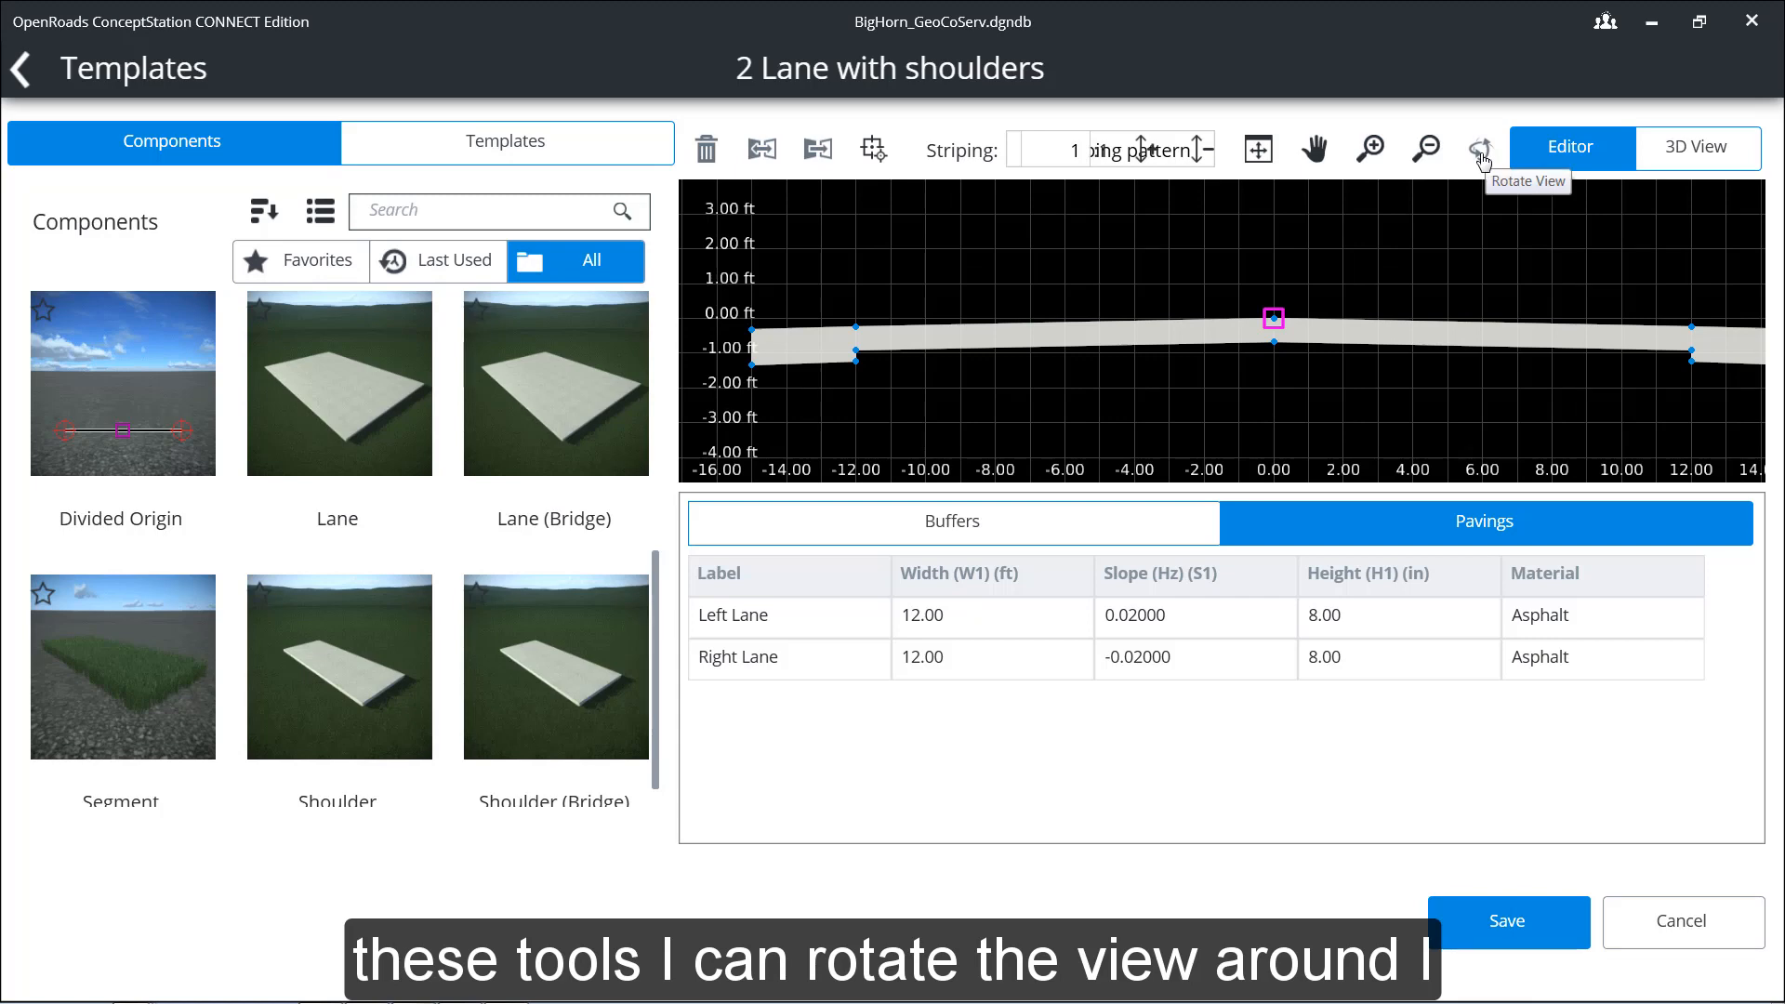
{"action": "mouse_move", "coordinate": [1322, 268]}
{"action": "left_mouse_down"}
{"action": "mouse_move", "coordinate": [1243, 275]}
{"action": "mouse_move", "coordinate": [1342, 279]}
{"action": "mouse_move", "coordinate": [1359, 270]}
{"action": "mouse_move", "coordinate": [1296, 271]}
{"action": "mouse_move", "coordinate": [1560, 186]}
{"action": "mouse_move", "coordinate": [1335, 275]}
{"action": "left_mouse_up"}
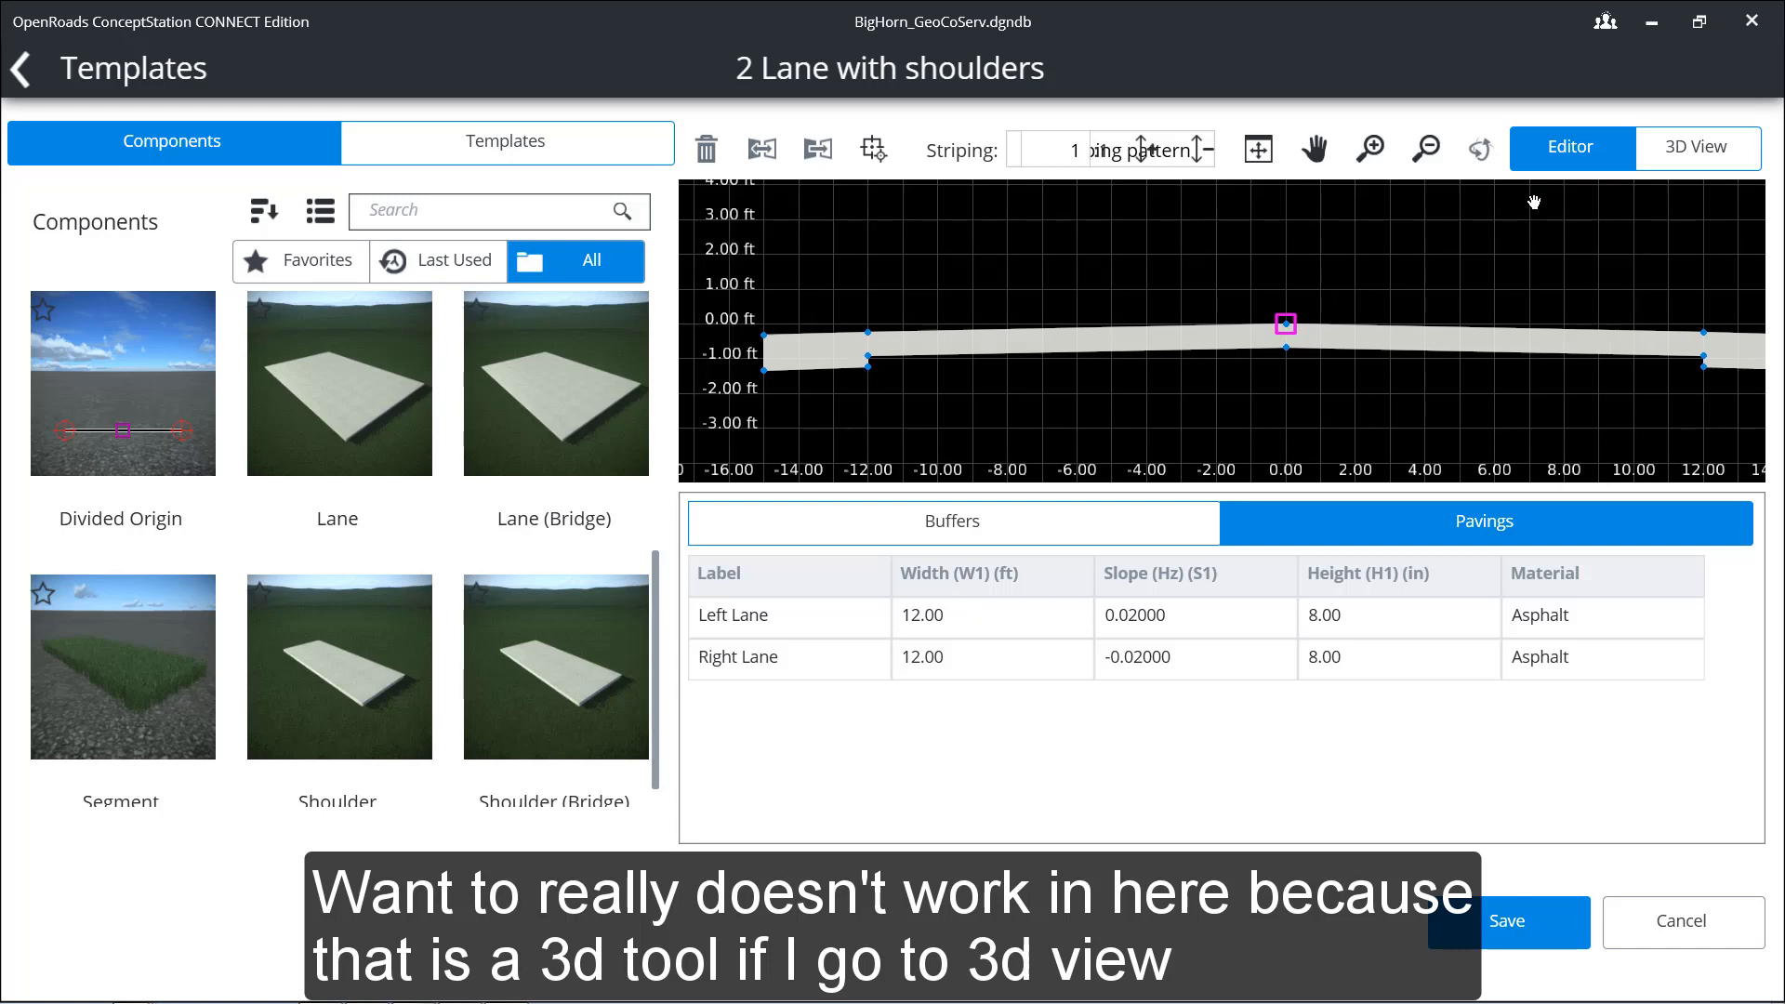
{"action": "left_click", "coordinate": [1683, 147]}
{"action": "left_click", "coordinate": [1480, 154]}
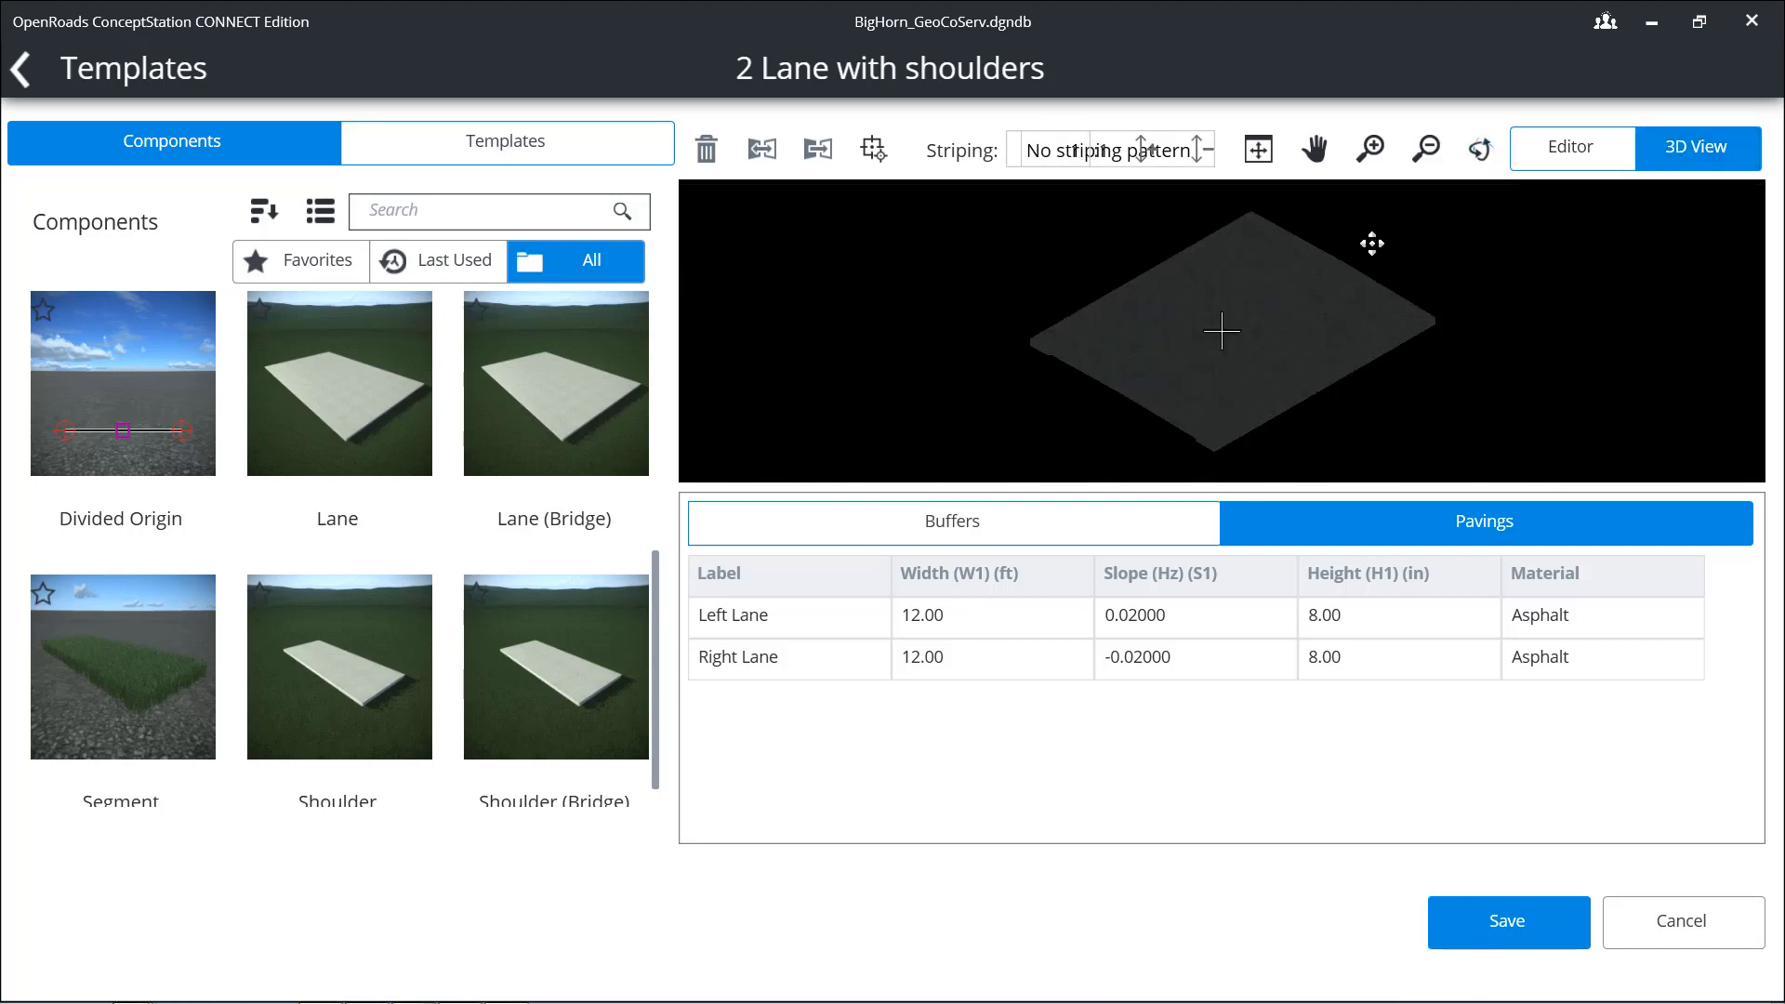
{"action": "mouse_move", "coordinate": [1251, 330]}
{"action": "left_mouse_down"}
{"action": "mouse_move", "coordinate": [1339, 259]}
{"action": "mouse_move", "coordinate": [1311, 307]}
{"action": "mouse_move", "coordinate": [1341, 330]}
{"action": "mouse_move", "coordinate": [1422, 275]}
{"action": "mouse_move", "coordinate": [1513, 286]}
{"action": "mouse_move", "coordinate": [1236, 310]}
{"action": "left_mouse_up"}
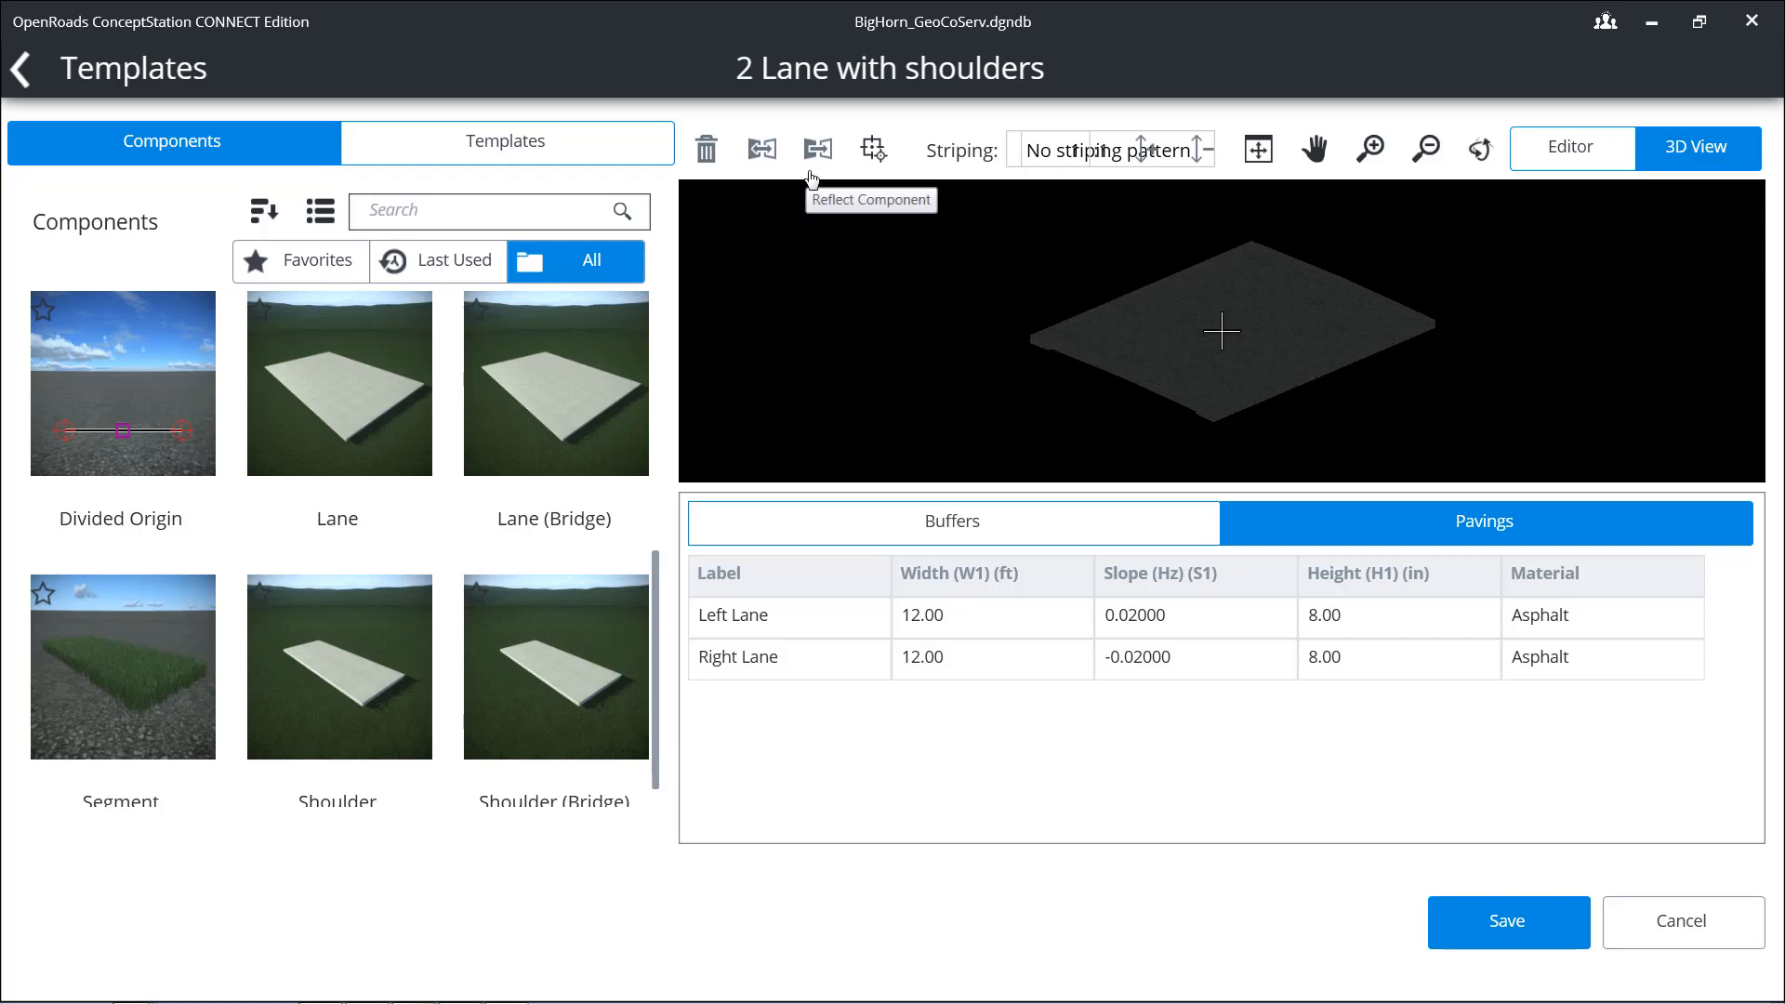
{"action": "left_click", "coordinate": [1571, 149]}
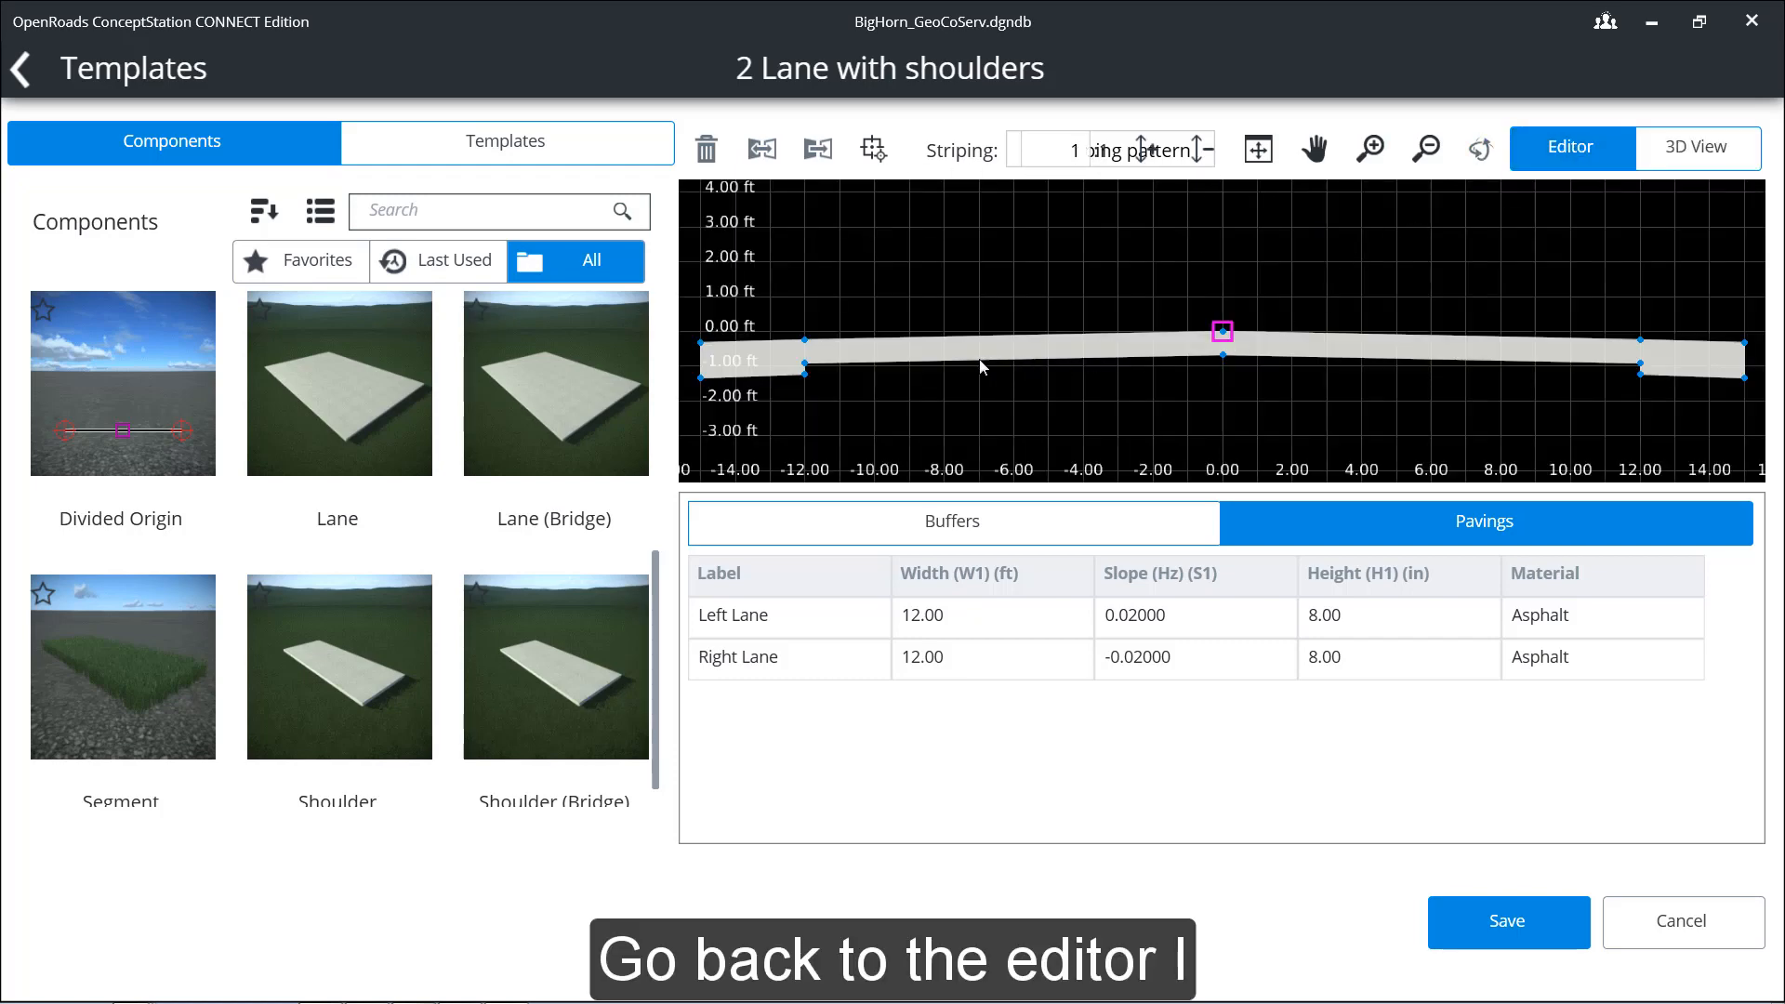
Step: Place a Lane component beneath the left lane at the centerline and a reflected one beneath the right lane
{"action": "left_click", "coordinate": [362, 412]}
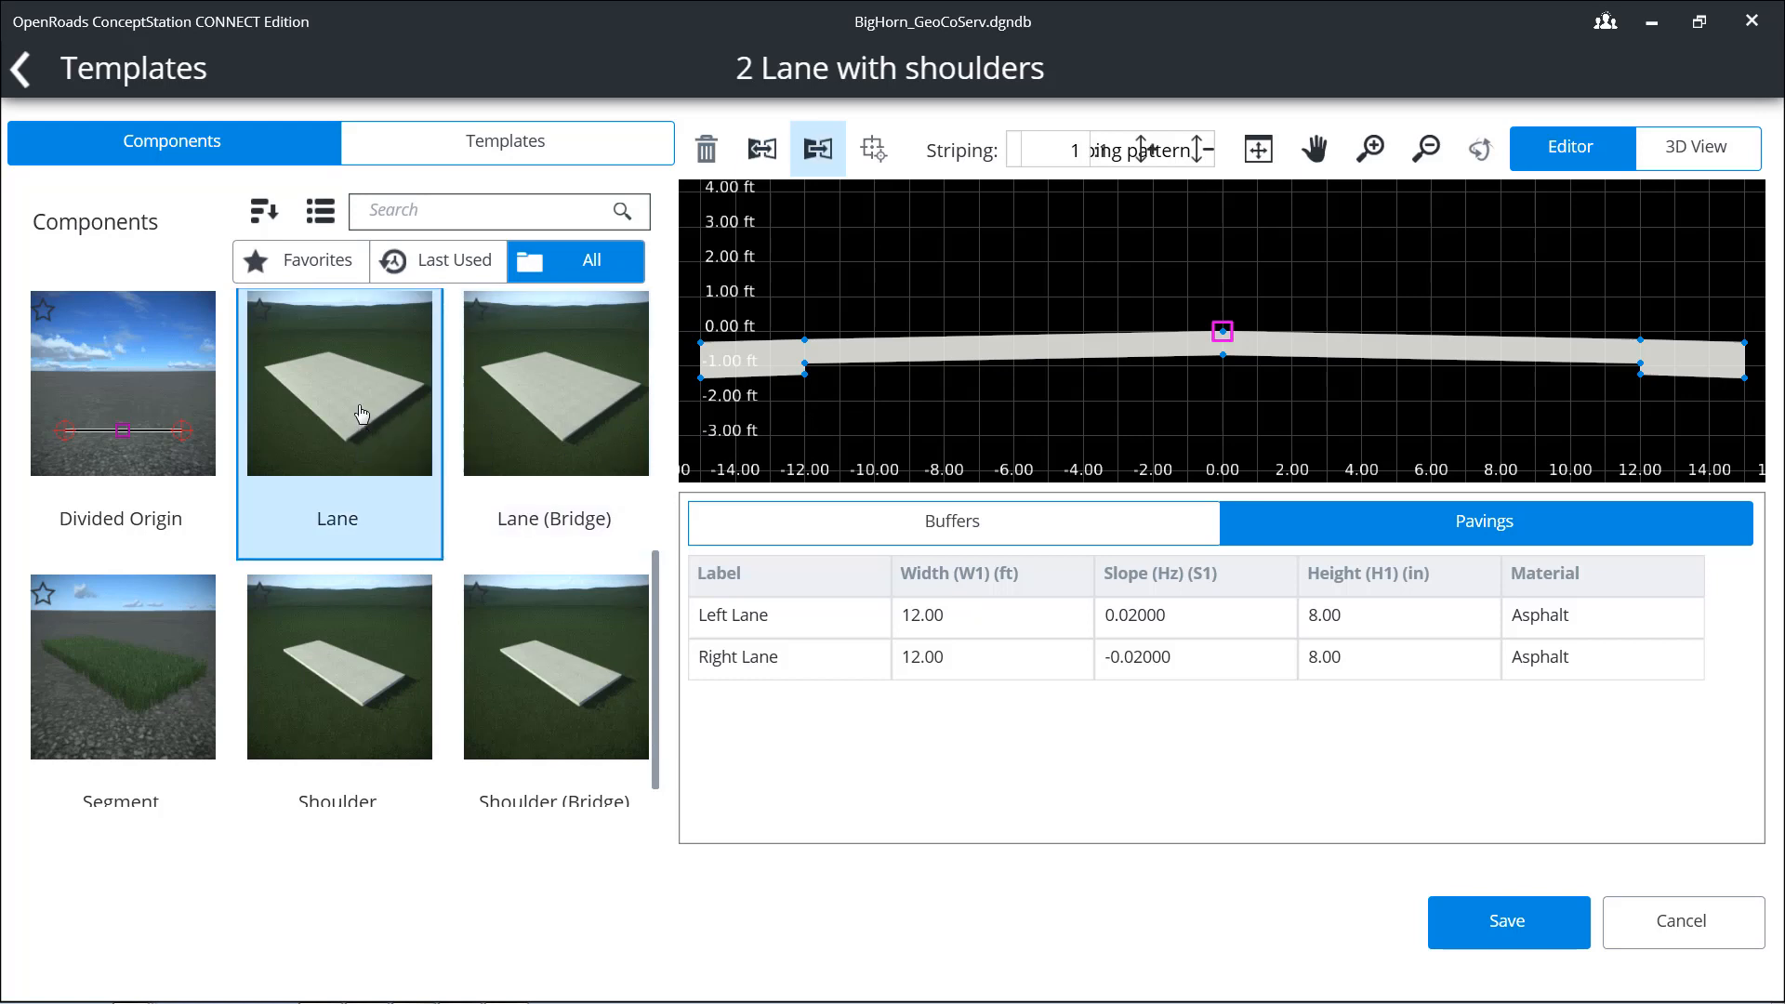
{"action": "left_click_drag", "start_coordinate": [368, 416], "coordinate": [1224, 372]}
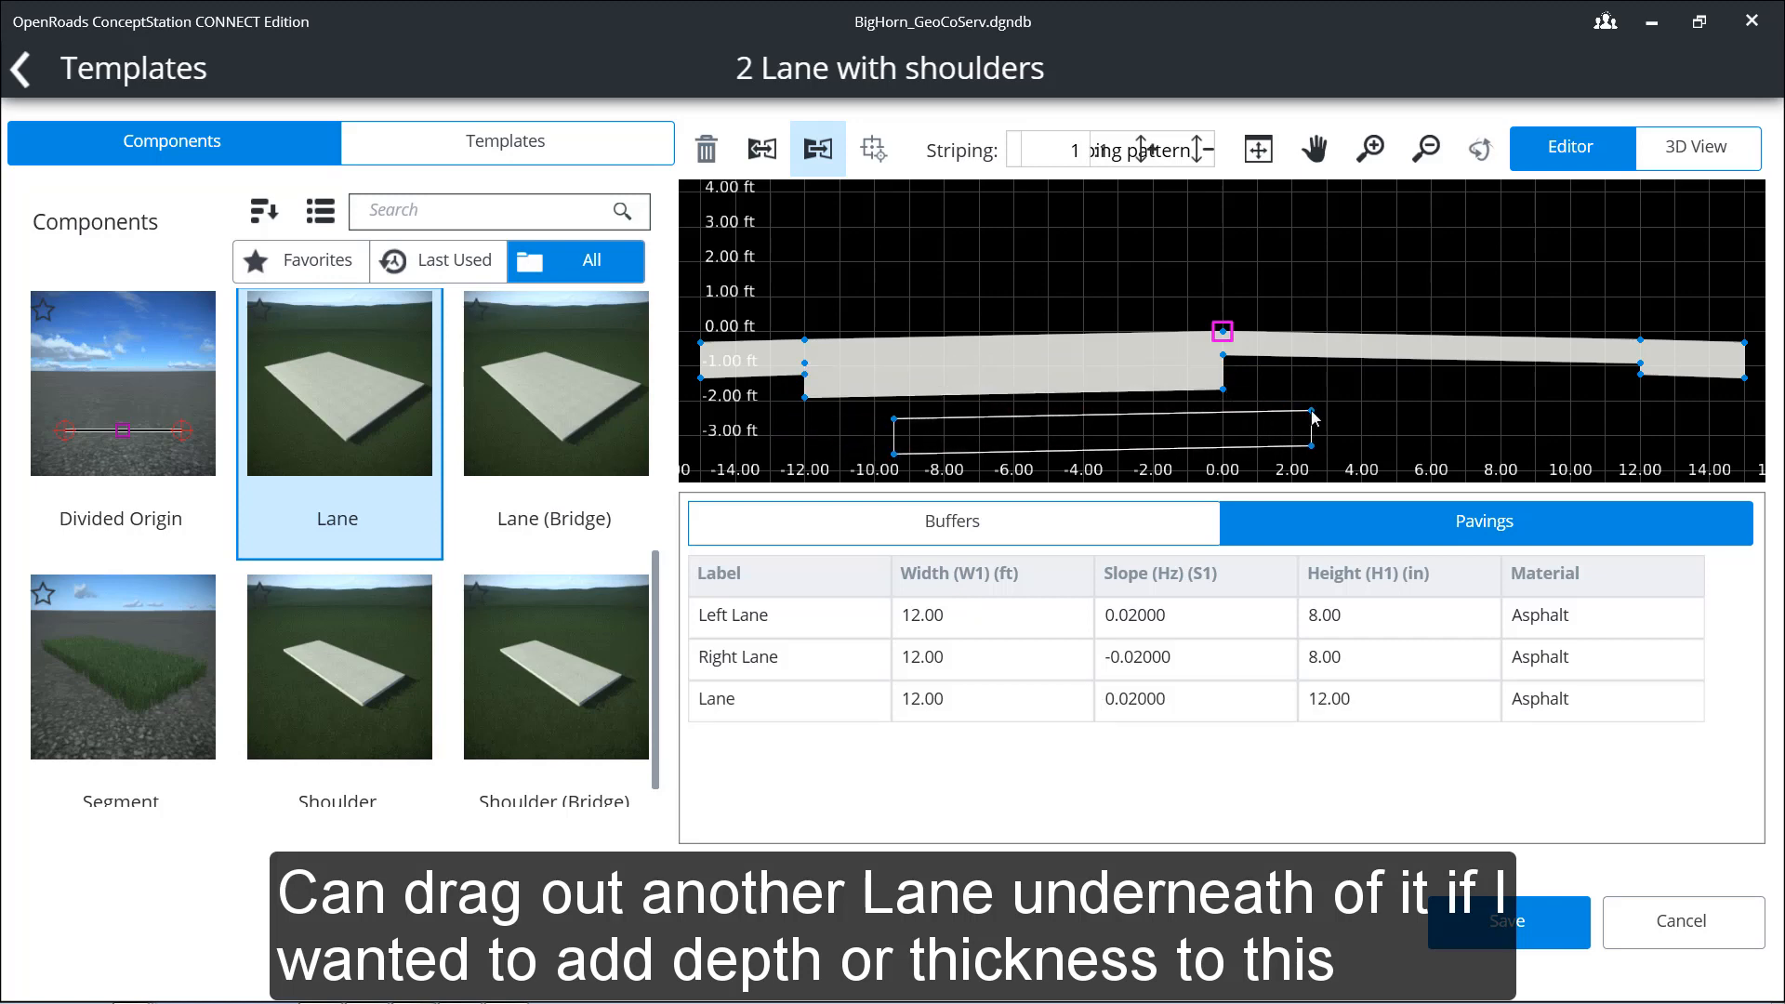
{"action": "left_click", "coordinate": [816, 152]}
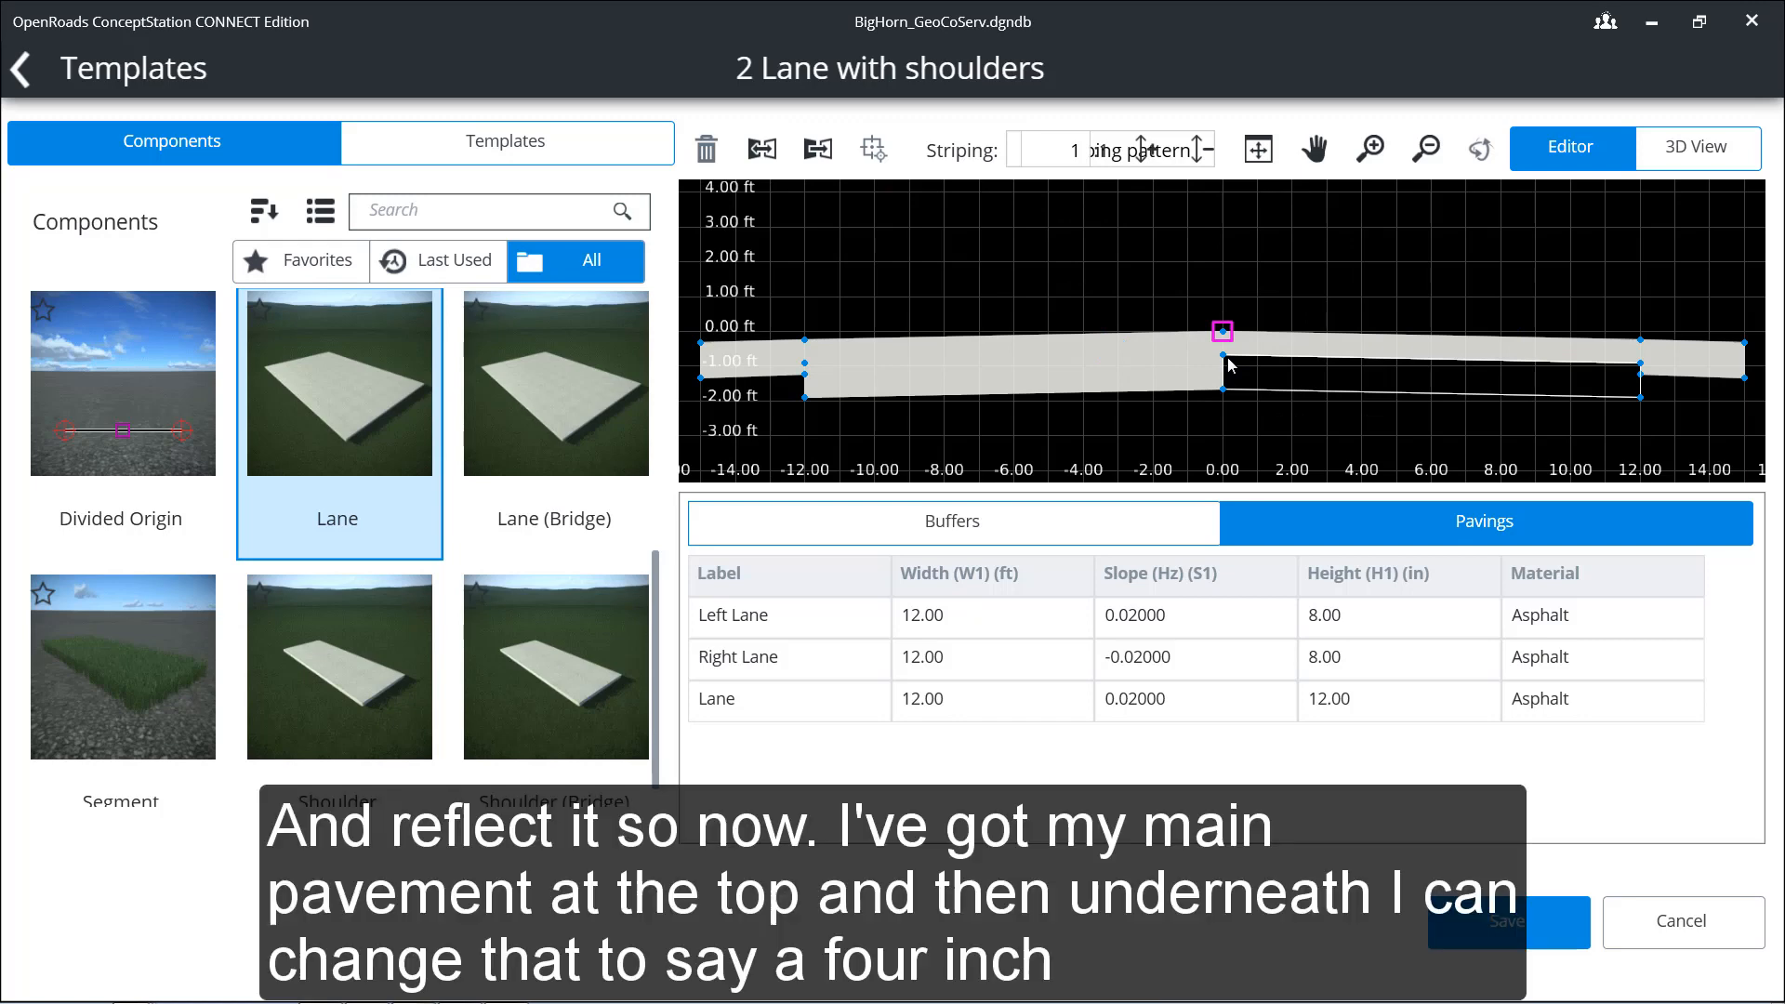
{"action": "left_click", "coordinate": [1226, 365]}
{"action": "key", "text": "Escape"}
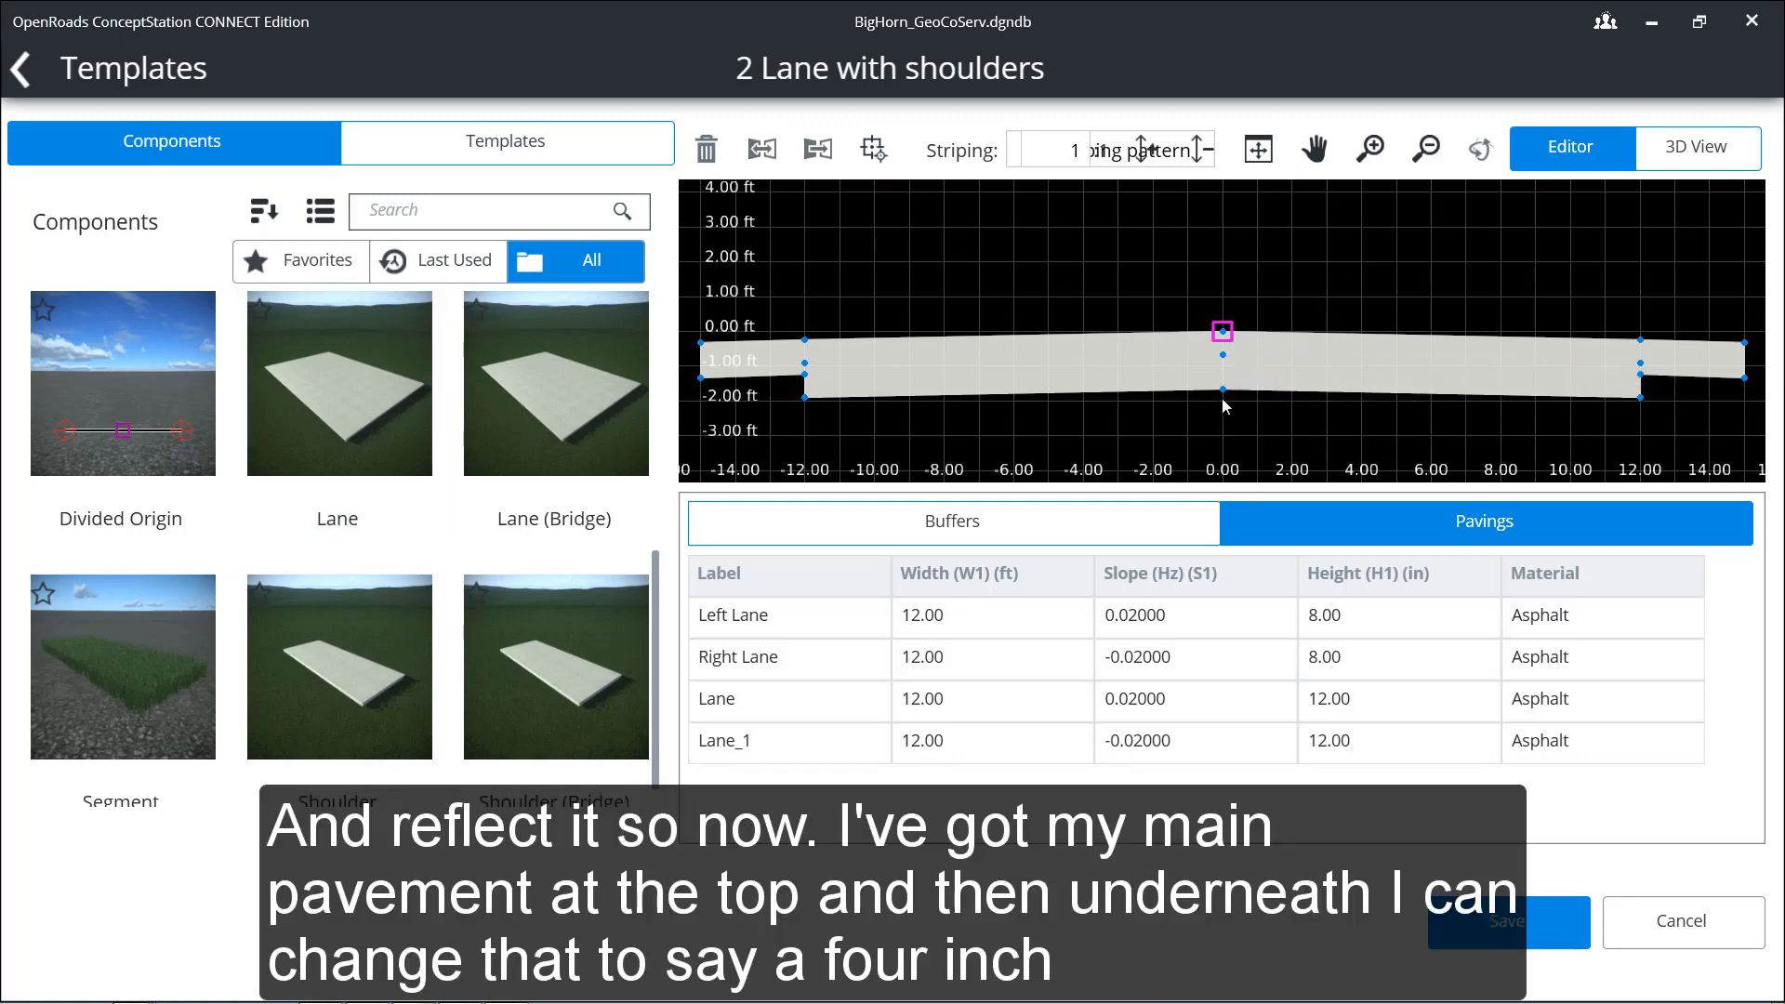
Step: Set the height of both lower lane layers to 4 inches
{"action": "left_click", "coordinate": [1116, 384]}
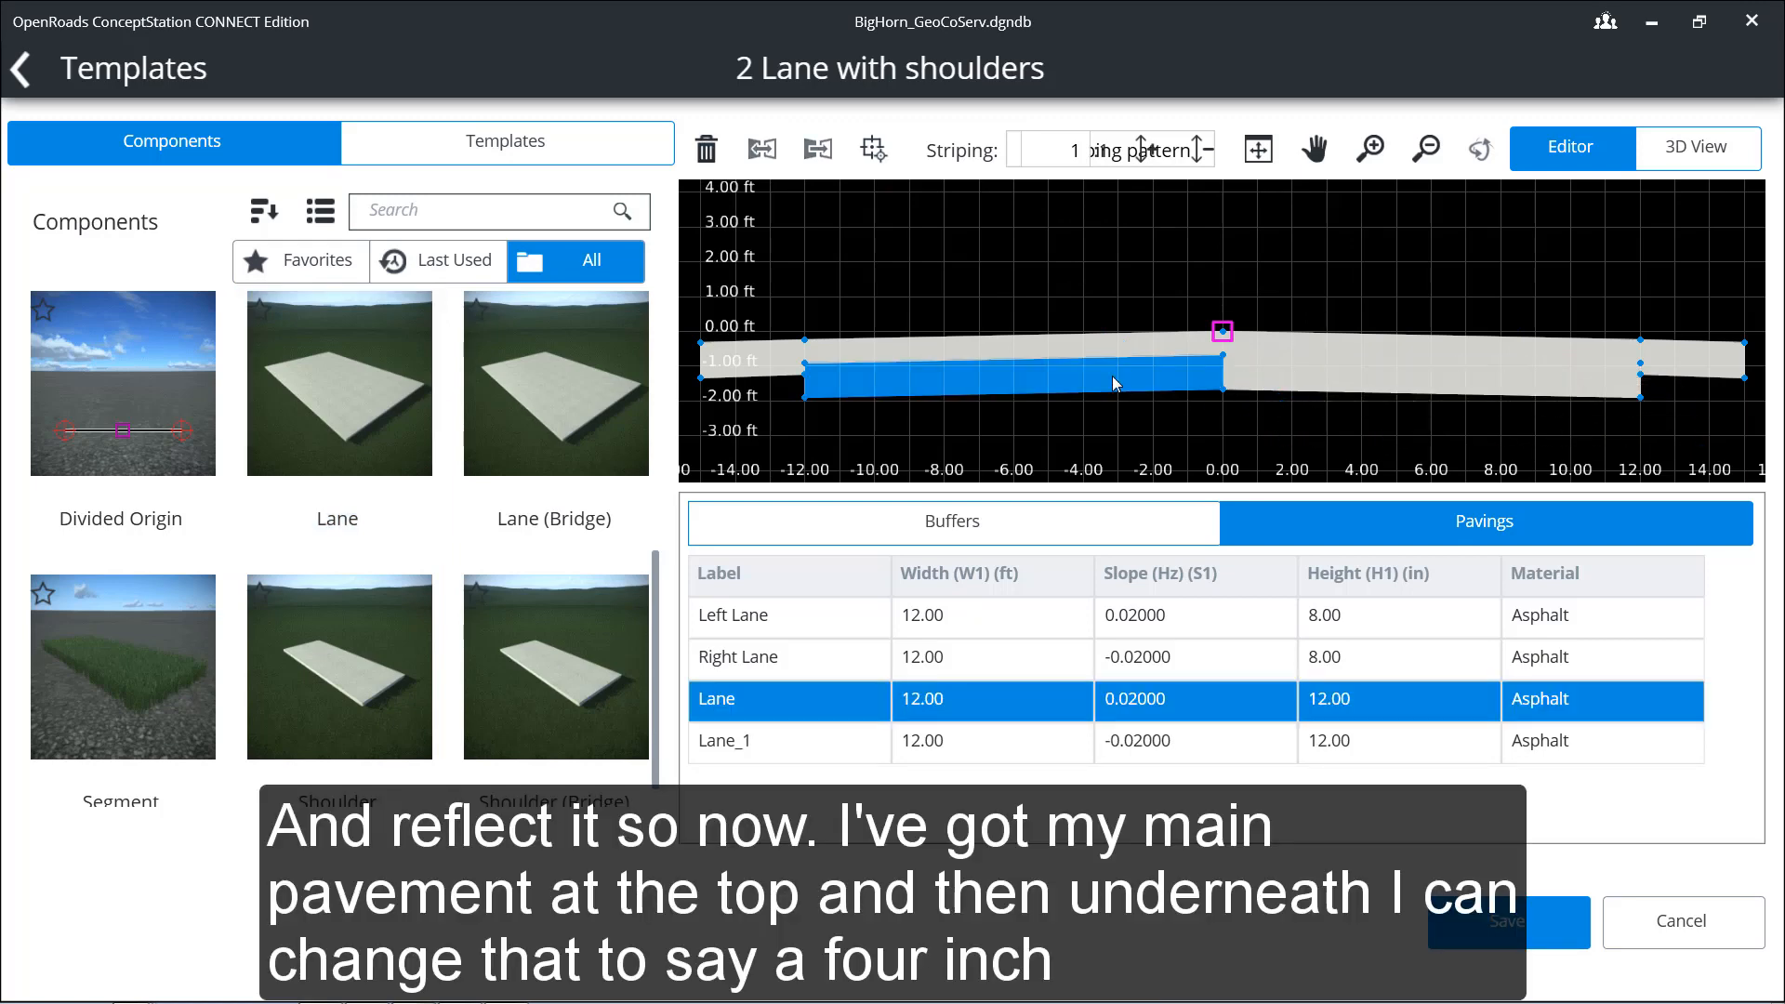
{"action": "left_click", "coordinate": [1342, 704]}
{"action": "type", "text": "4"}
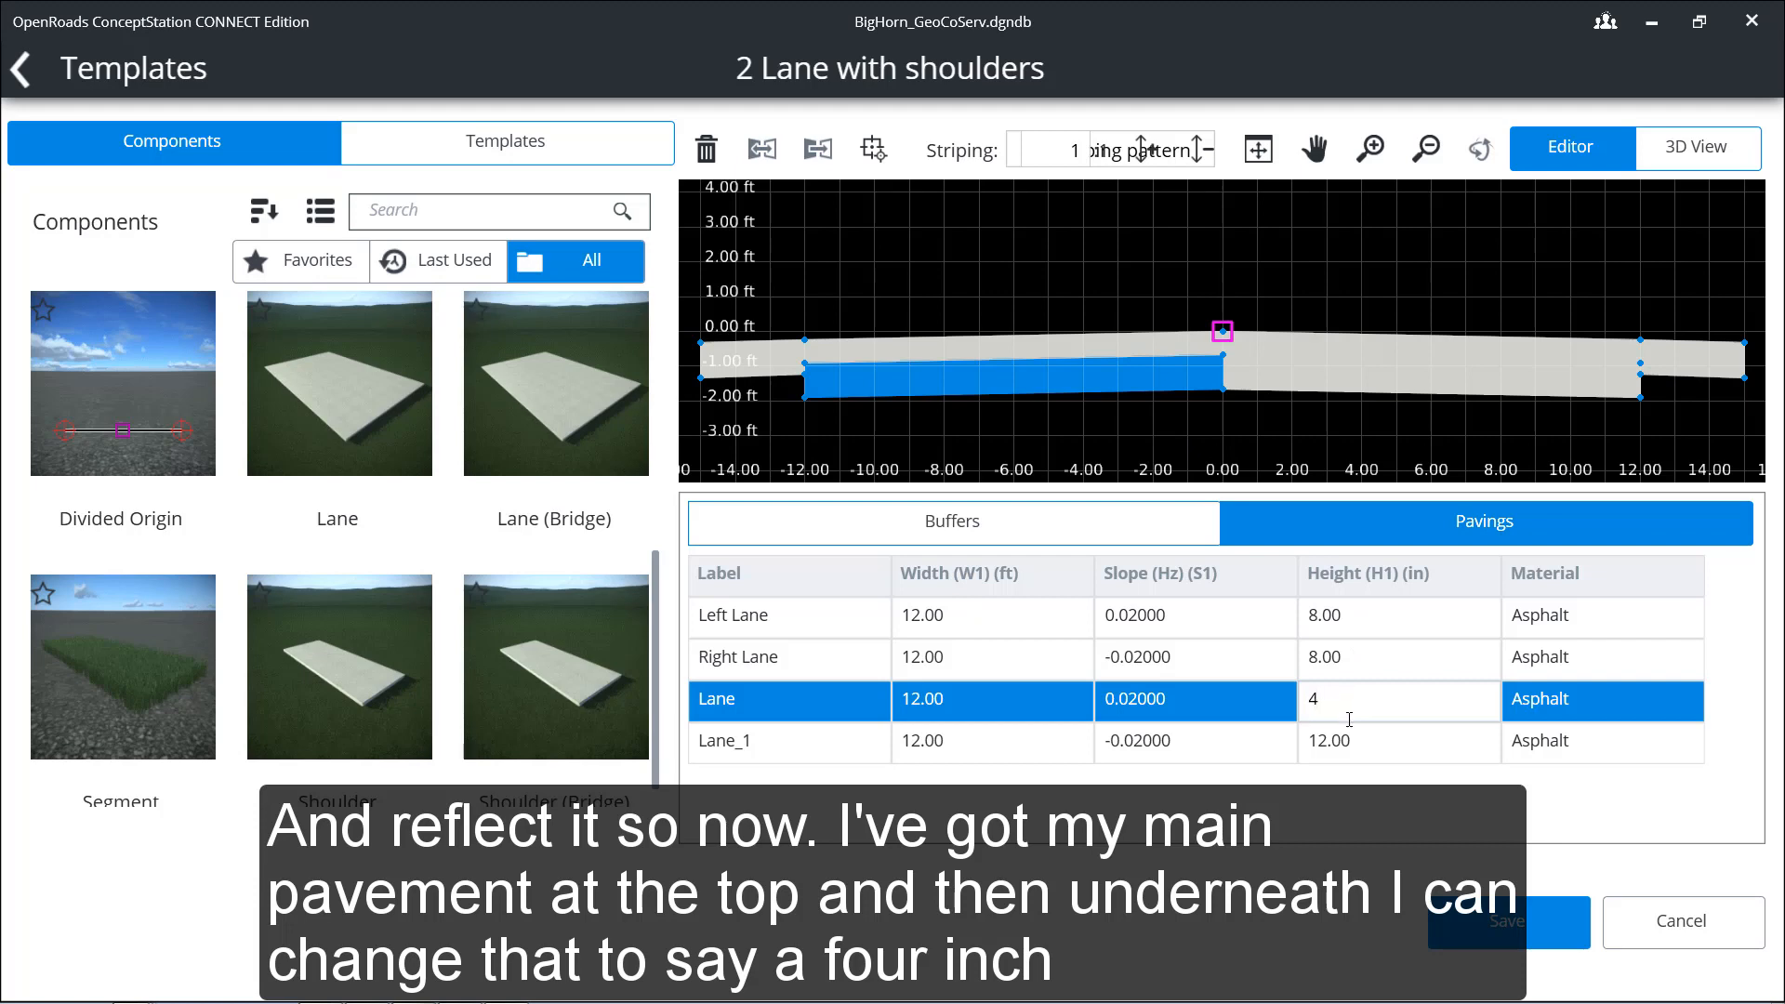
{"action": "left_click", "coordinate": [1342, 744]}
{"action": "type", "text": "4"}
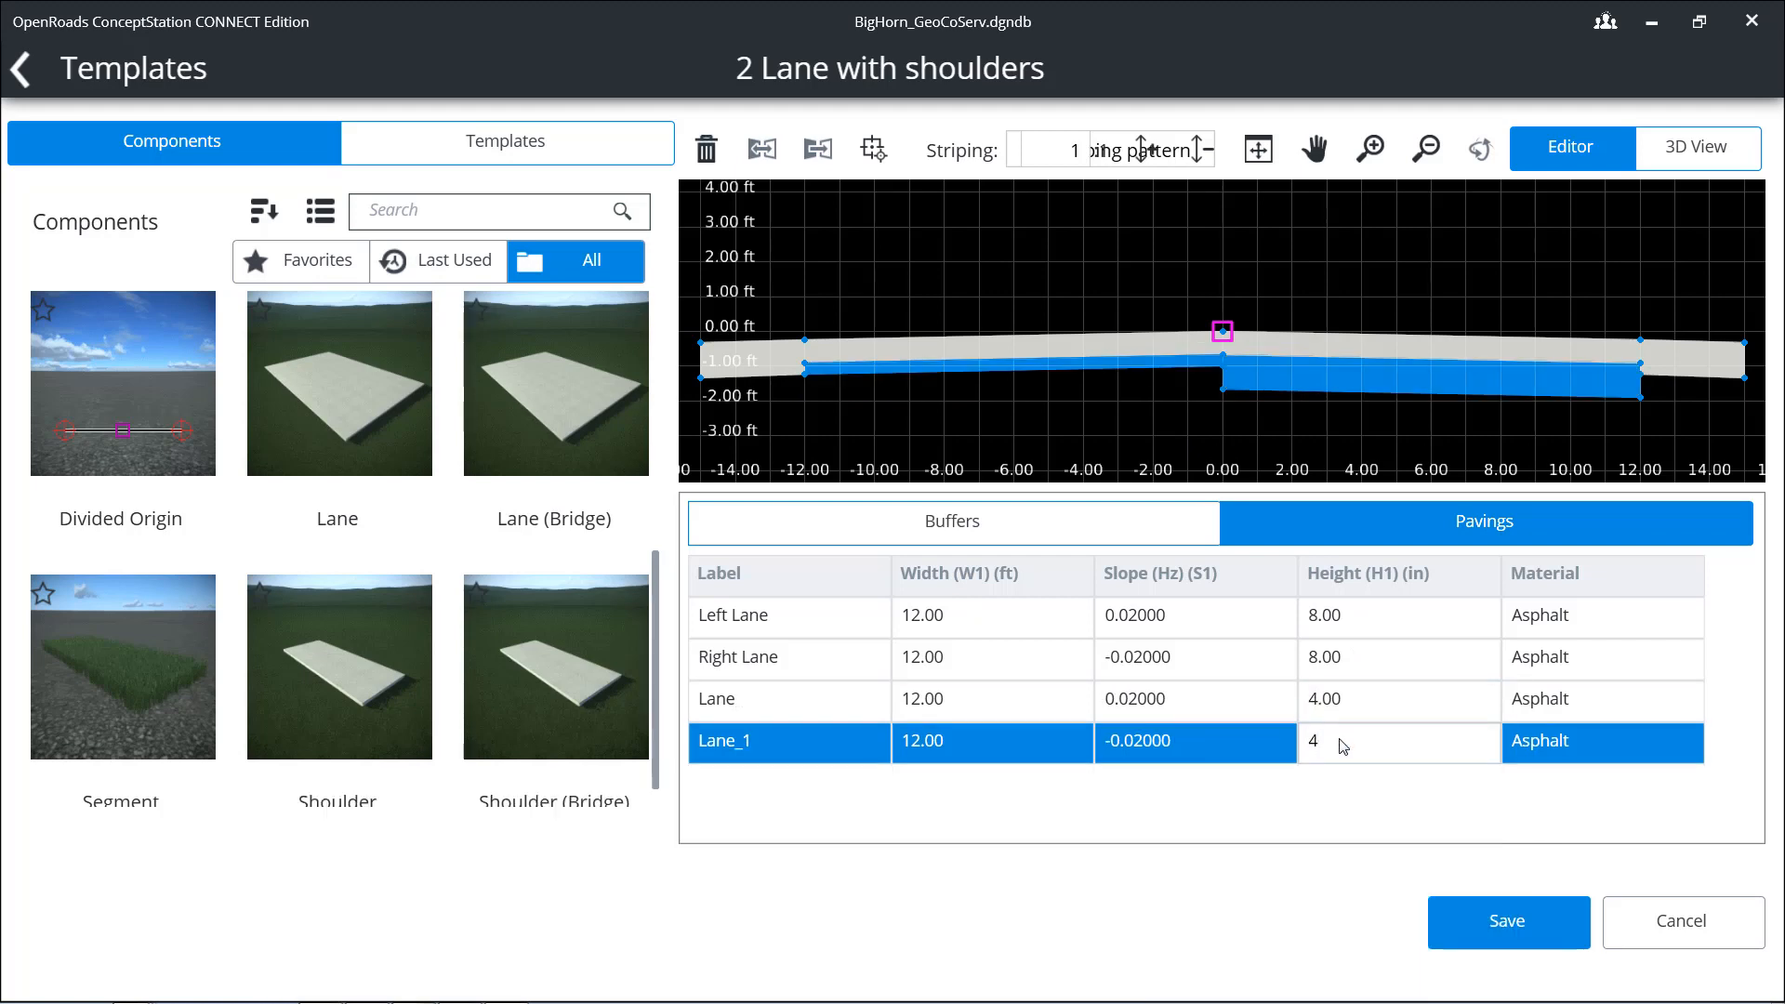
Step: Change the material of both lower lane layers to Gravel
{"action": "left_click", "coordinate": [1553, 708]}
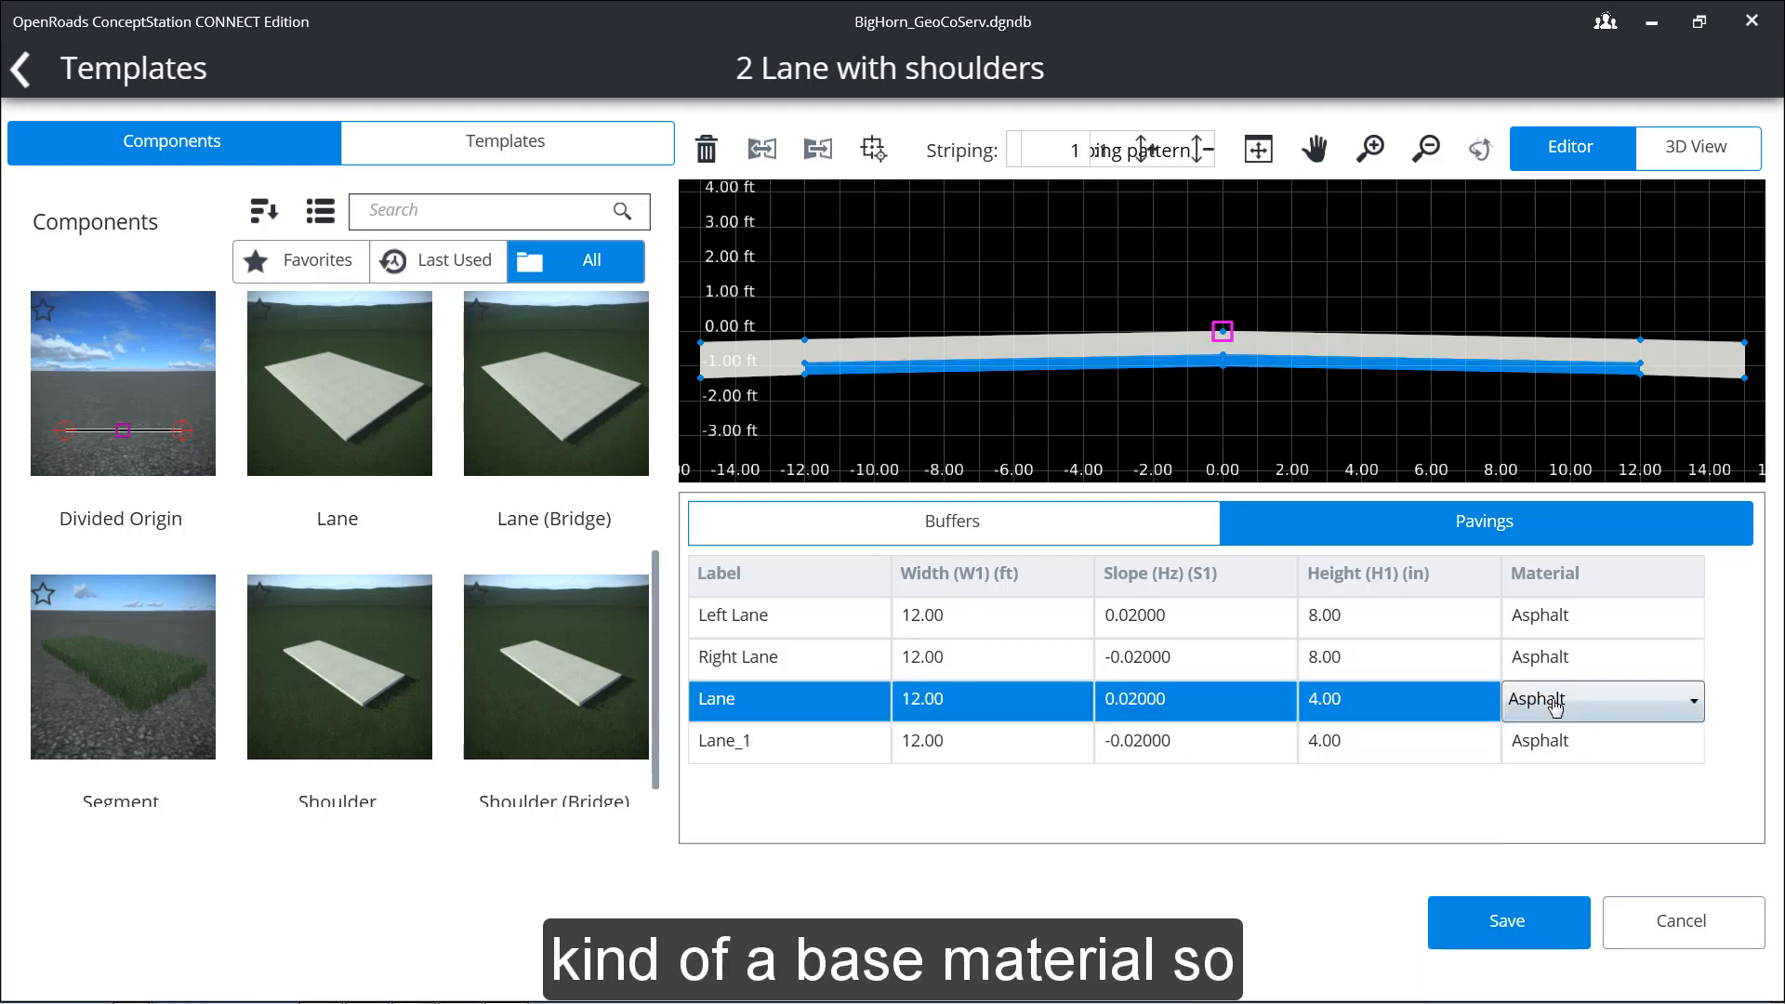
{"action": "left_click", "coordinate": [1572, 713]}
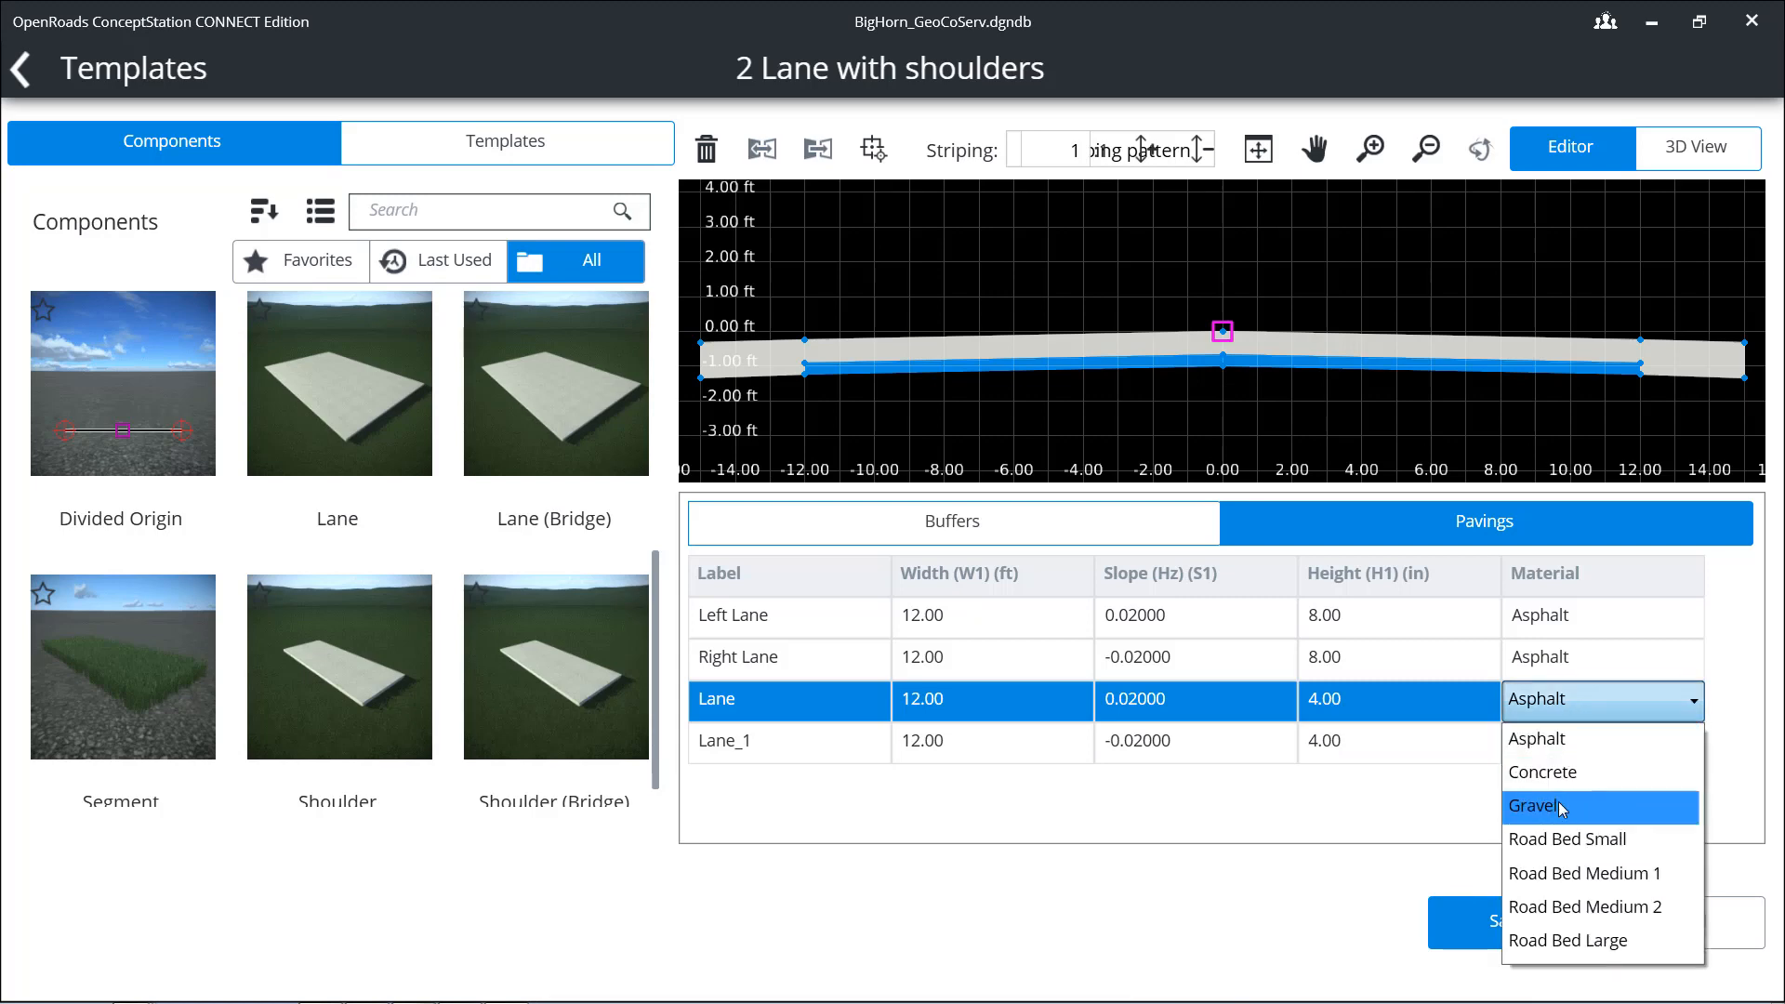
{"action": "left_click", "coordinate": [1562, 807]}
{"action": "left_click", "coordinate": [1578, 747]}
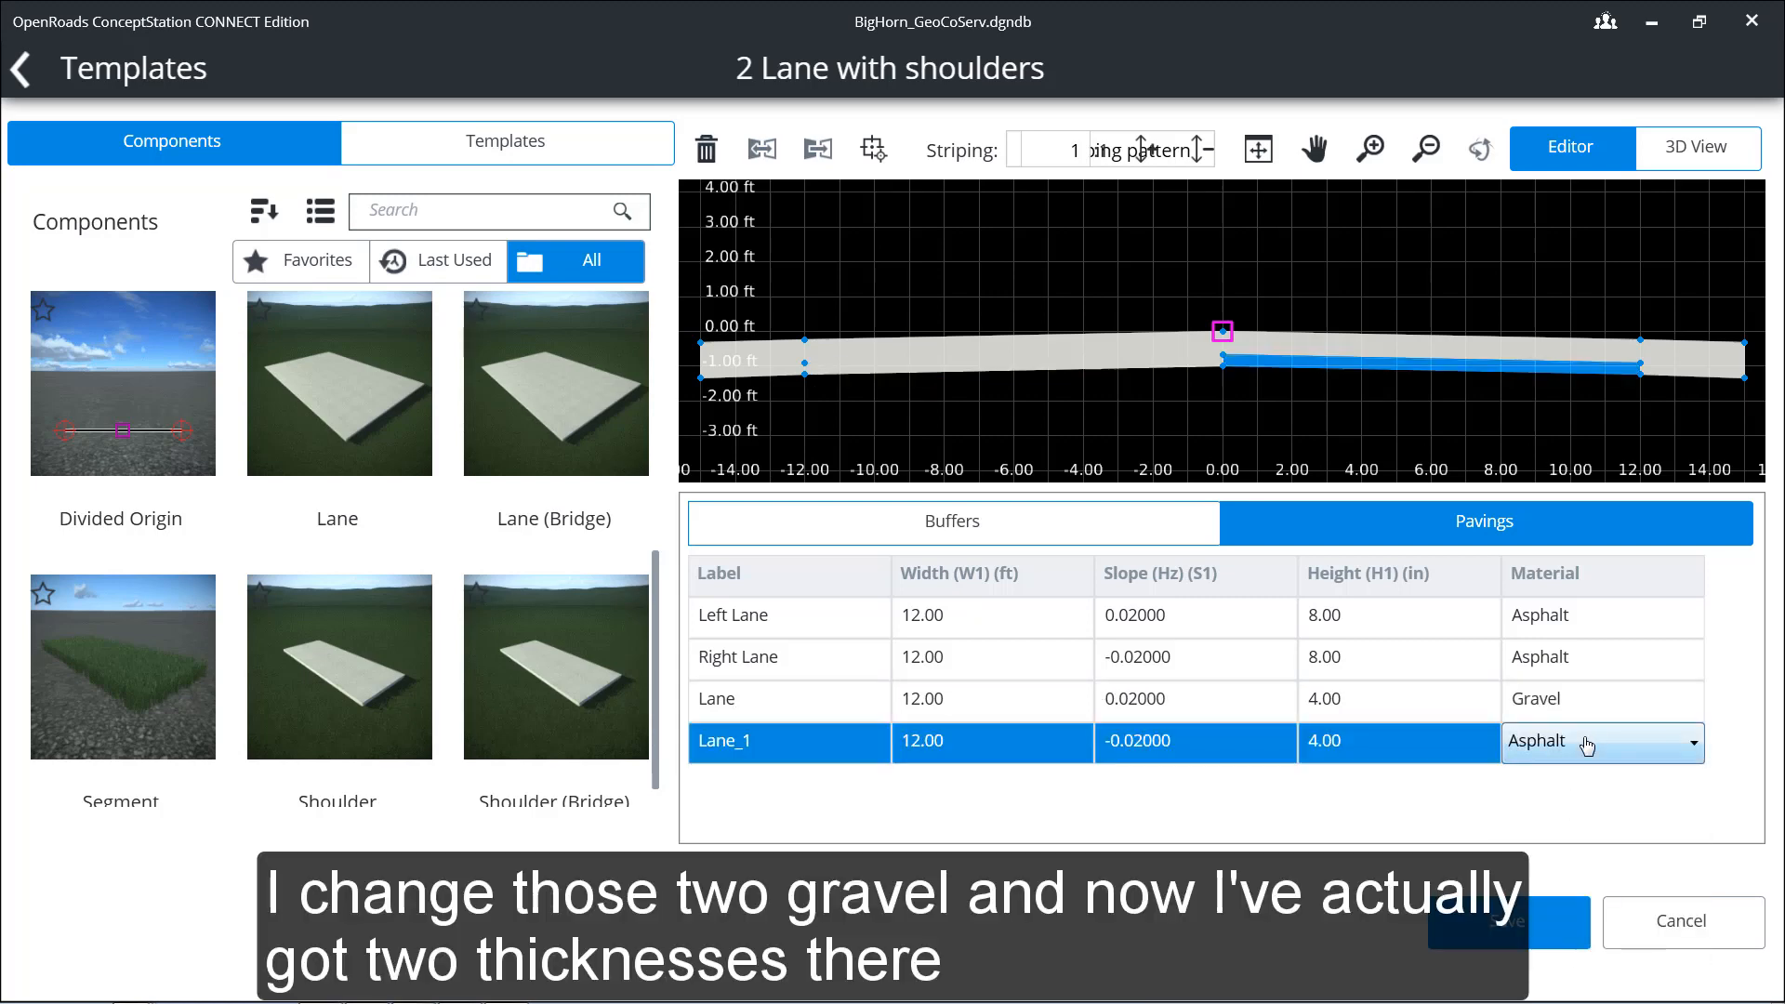
{"action": "left_click", "coordinate": [1578, 744]}
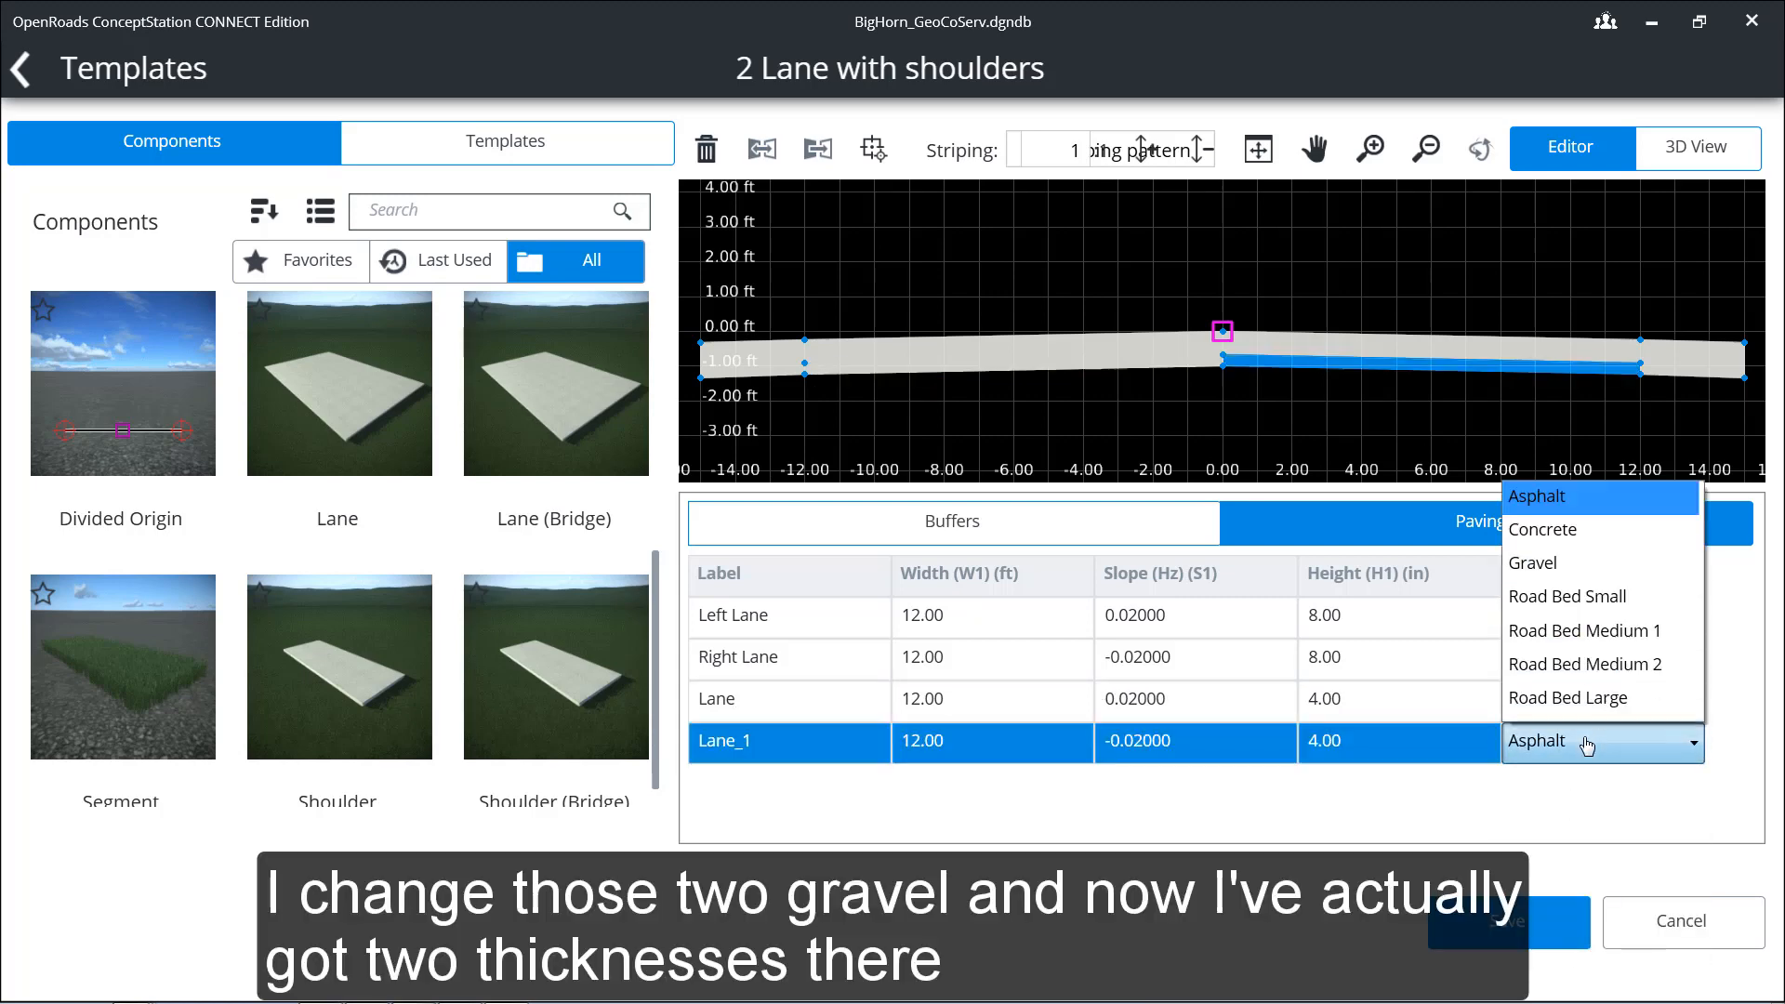
{"action": "left_click", "coordinate": [1562, 578]}
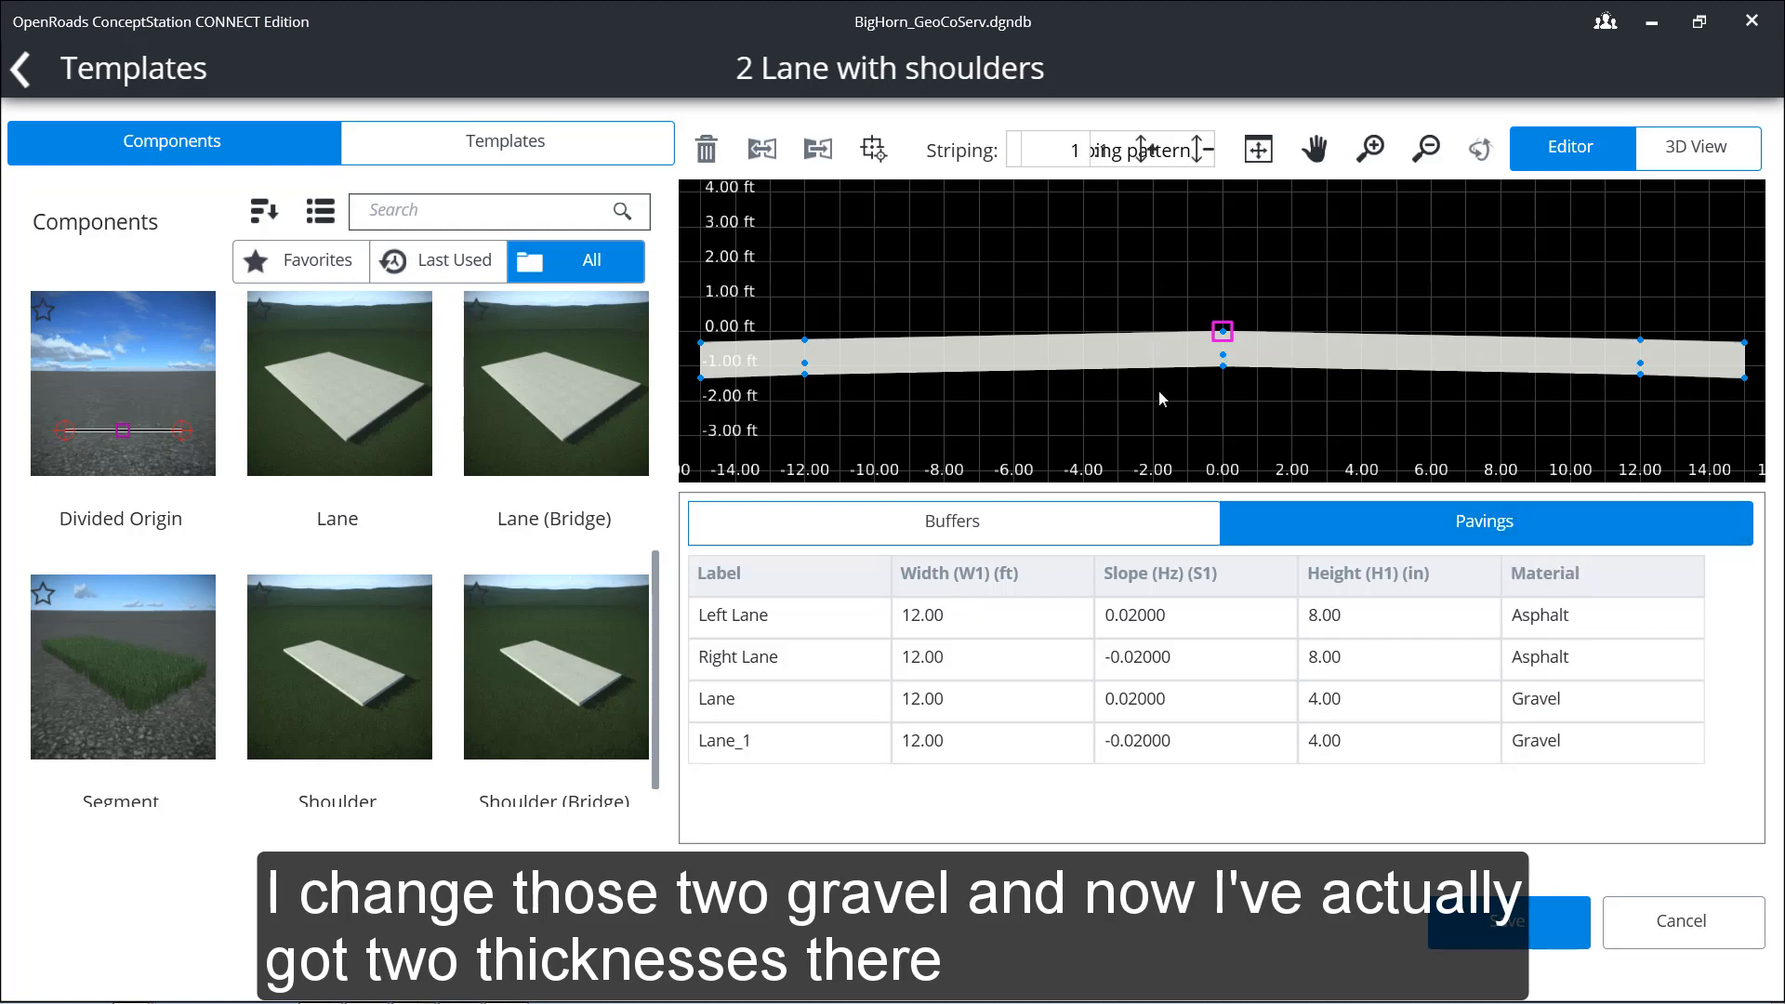
Step: Attach a Cut and a Fill end condition from the End Conditions components to the right shoulder's outer top edge
{"action": "scroll", "coordinate": [1215, 309], "scroll_direction": "down", "scroll_amount": 3}
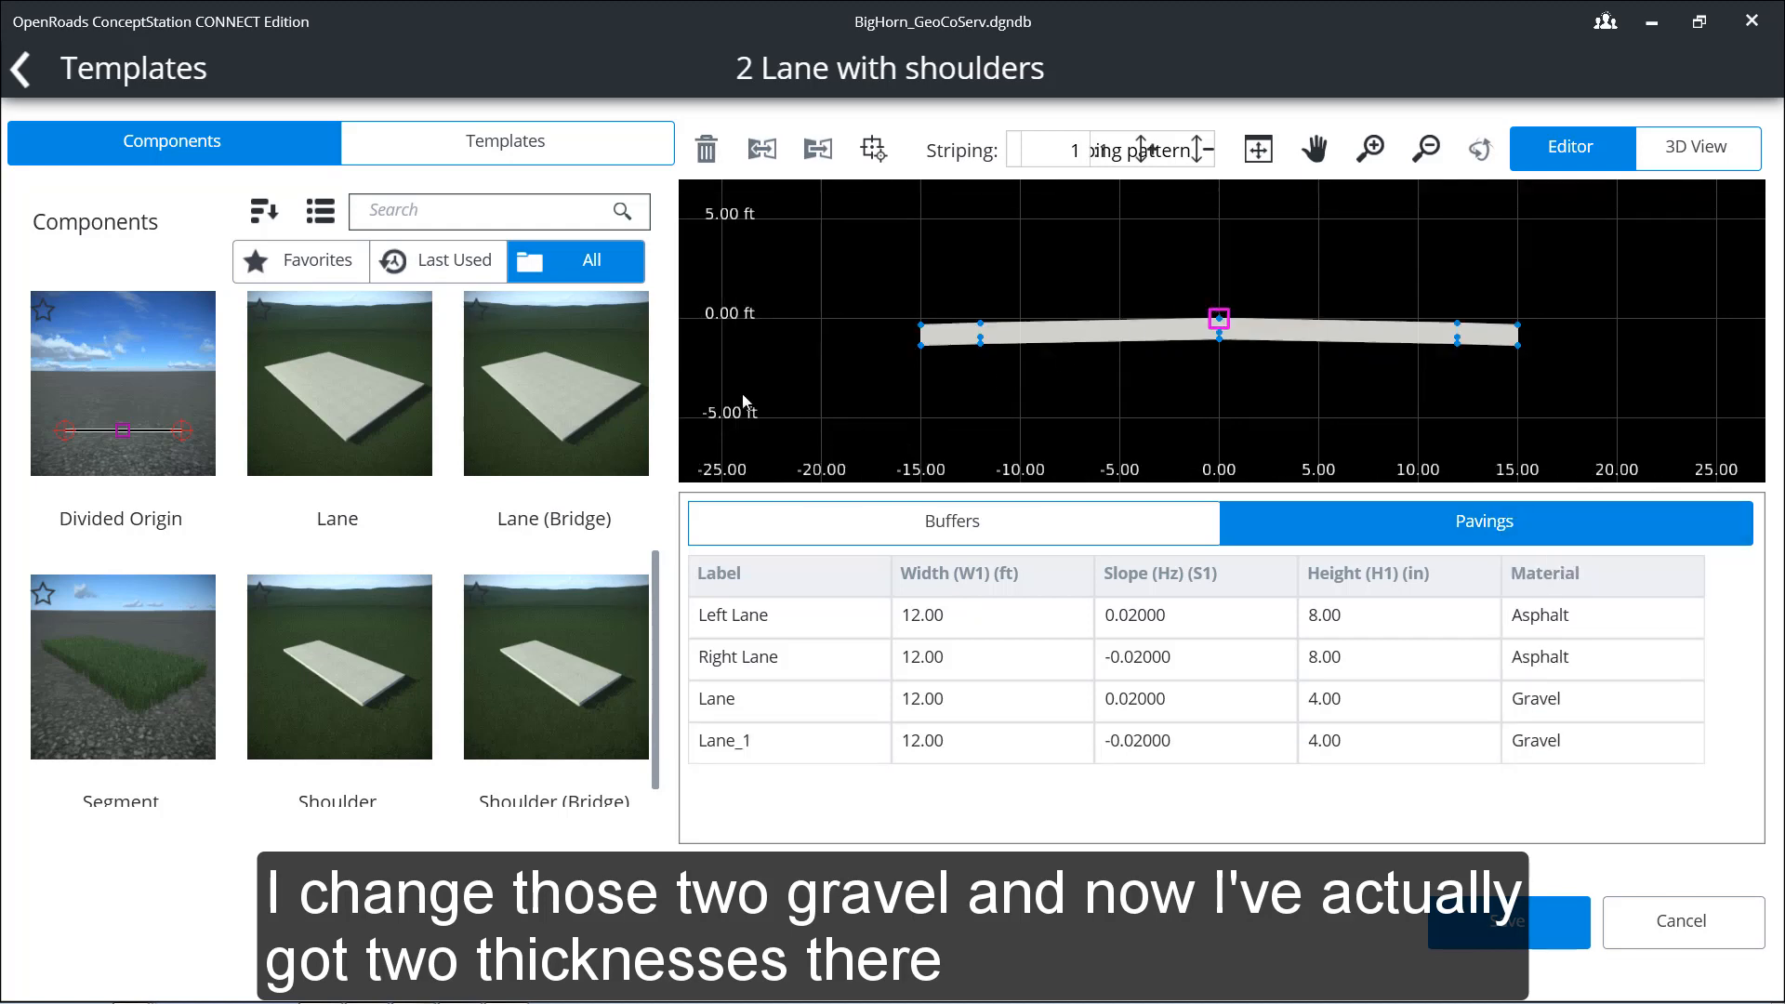
{"action": "scroll", "coordinate": [666, 450], "scroll_direction": "up", "scroll_amount": 3}
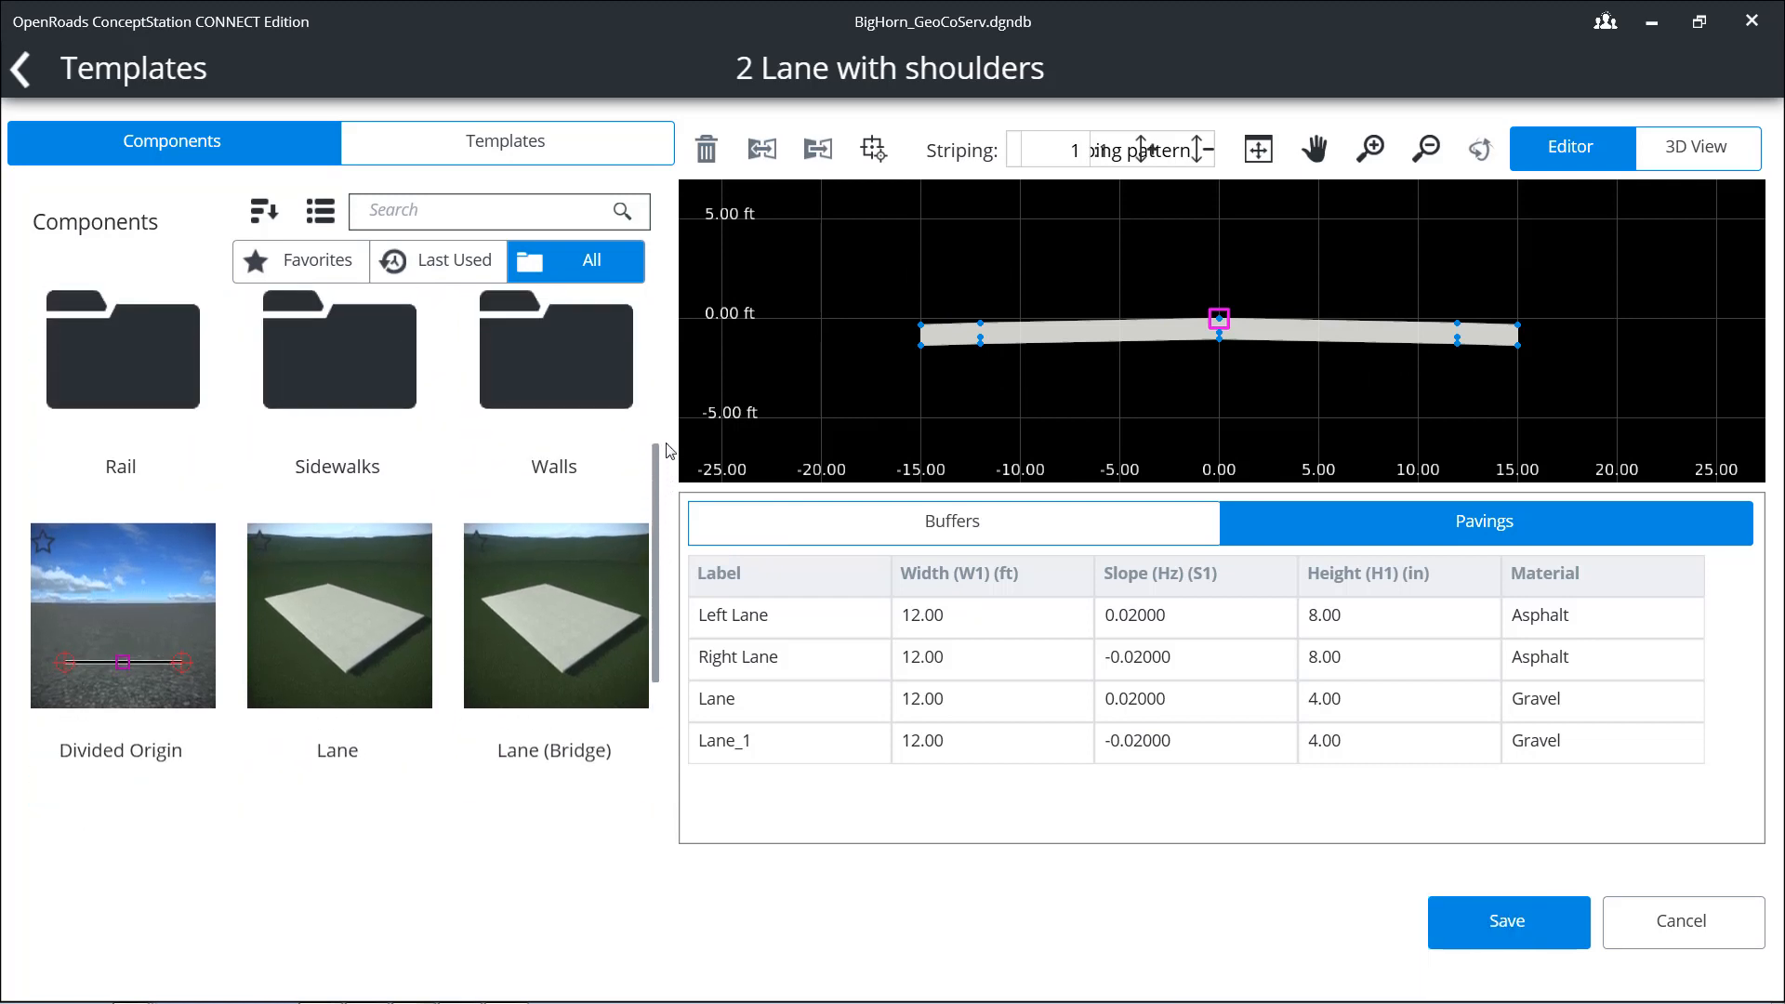
{"action": "left_click_drag", "start_coordinate": [666, 444], "coordinate": [672, 282]}
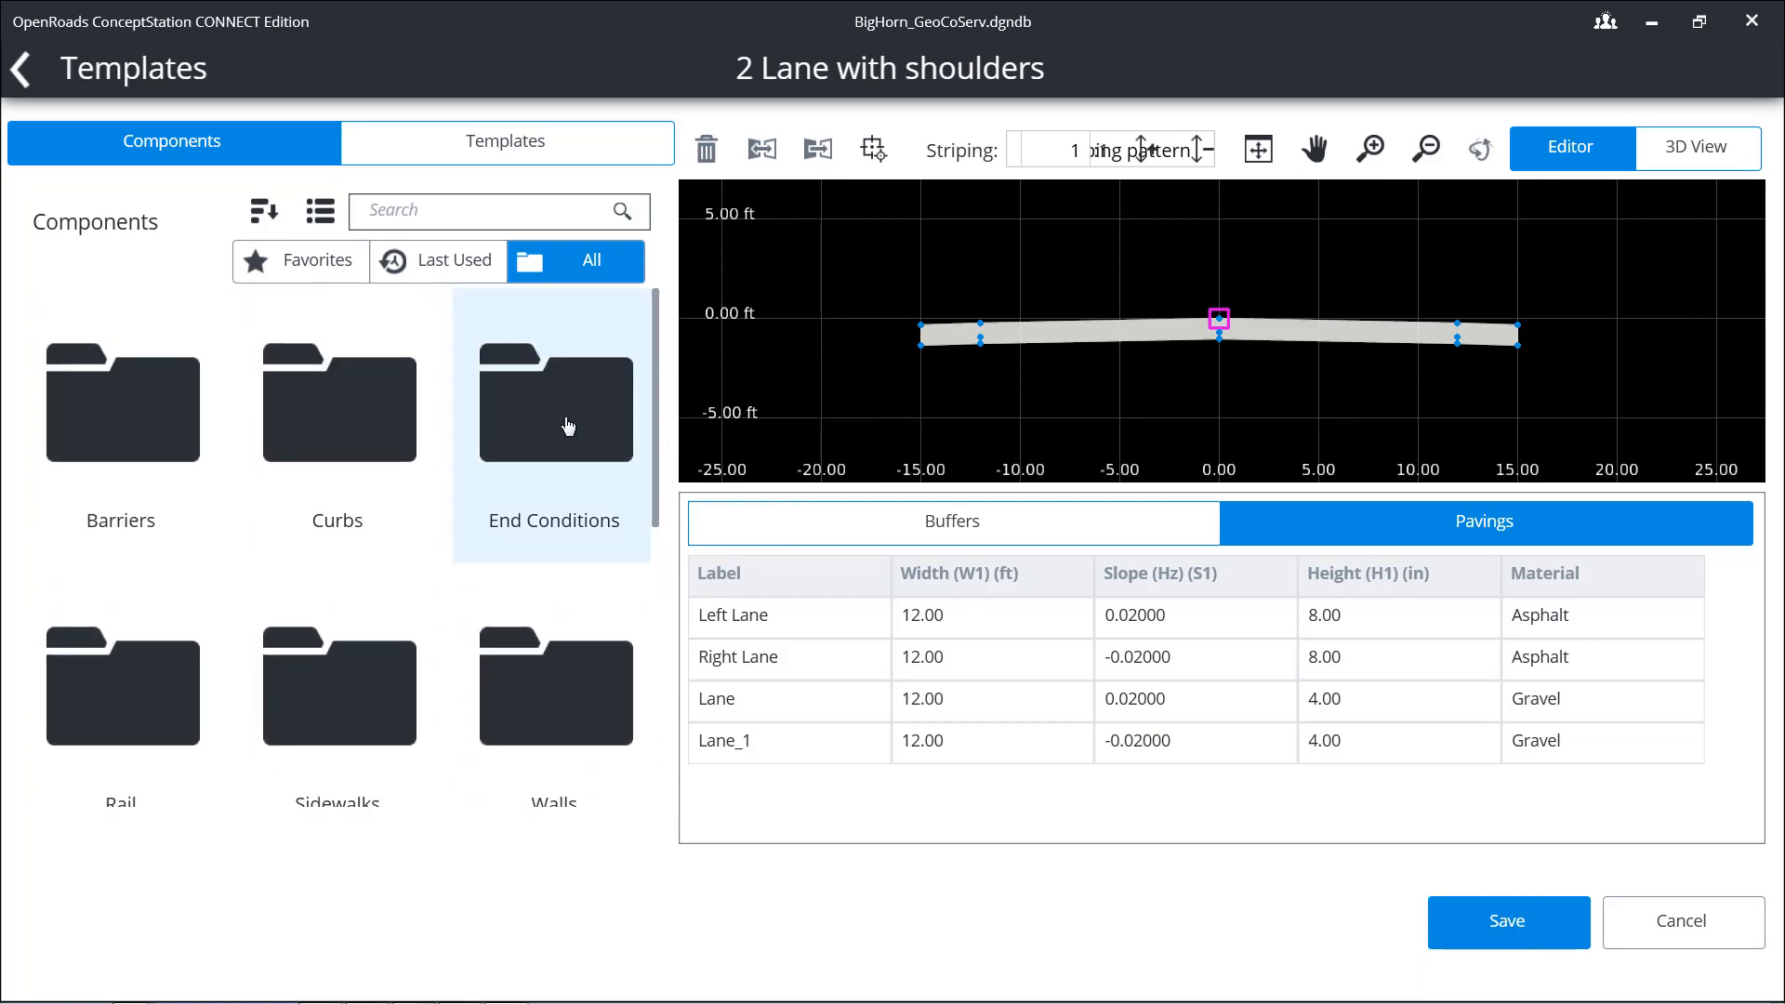
{"action": "left_click", "coordinate": [570, 426]}
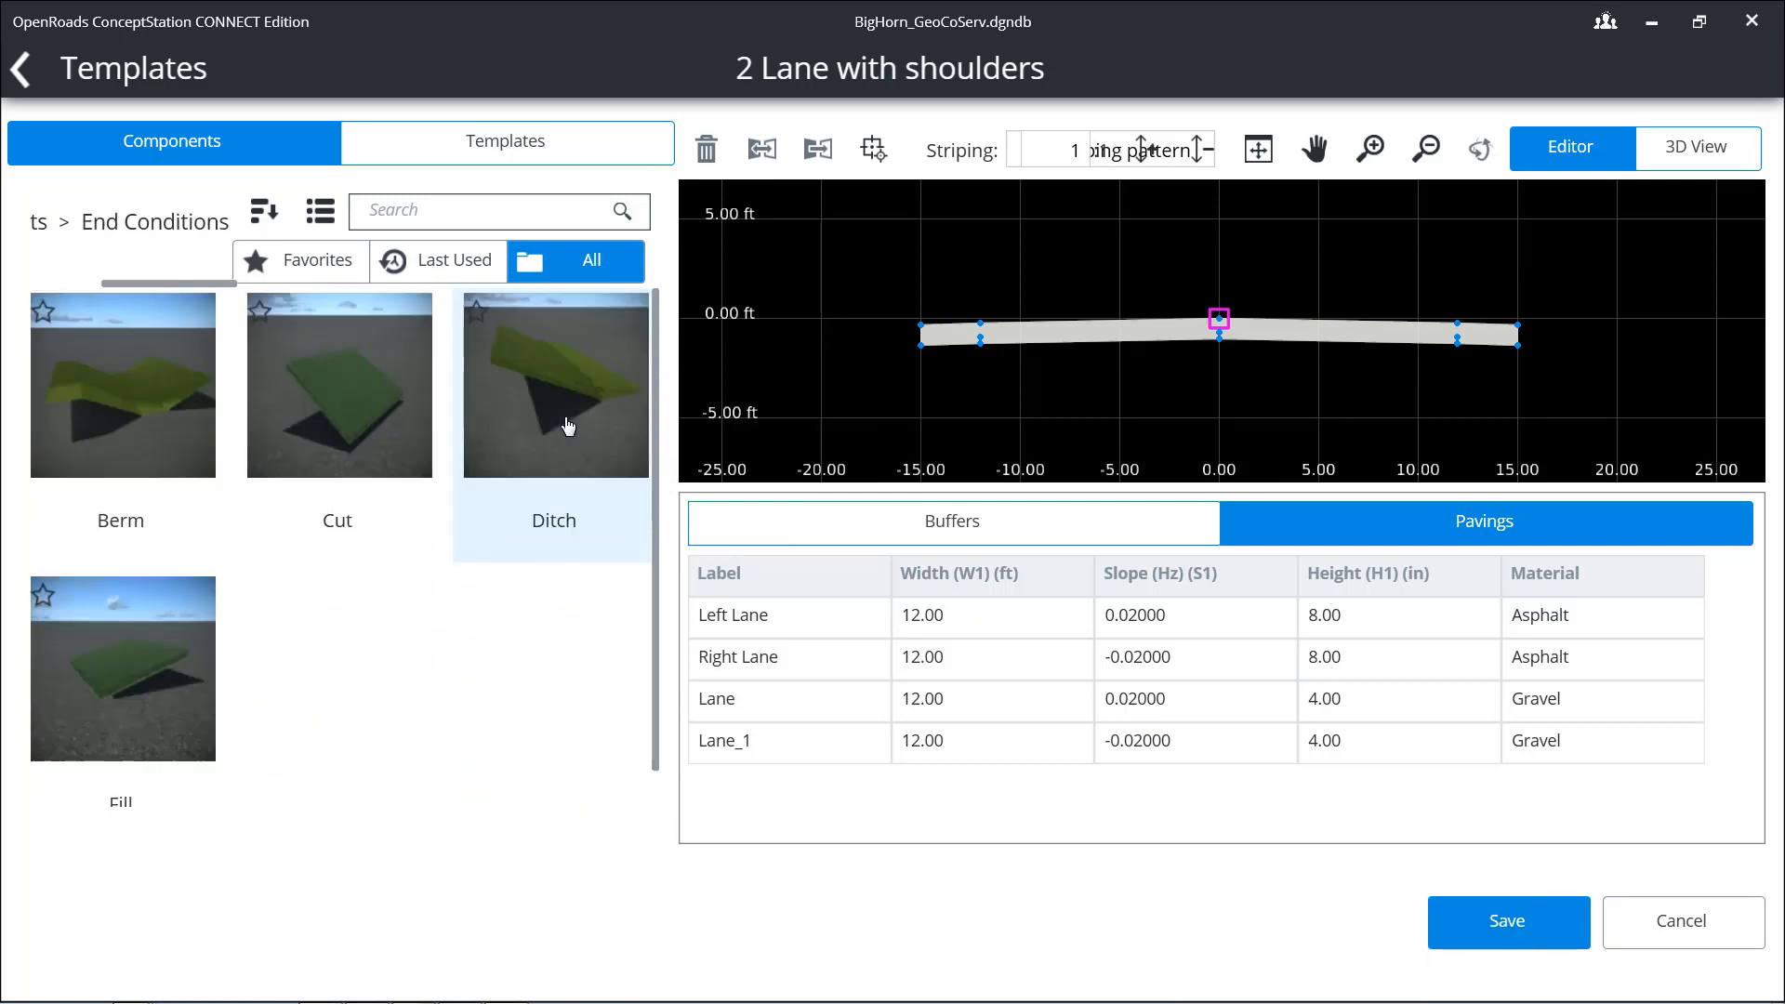
{"action": "left_click", "coordinate": [362, 427]}
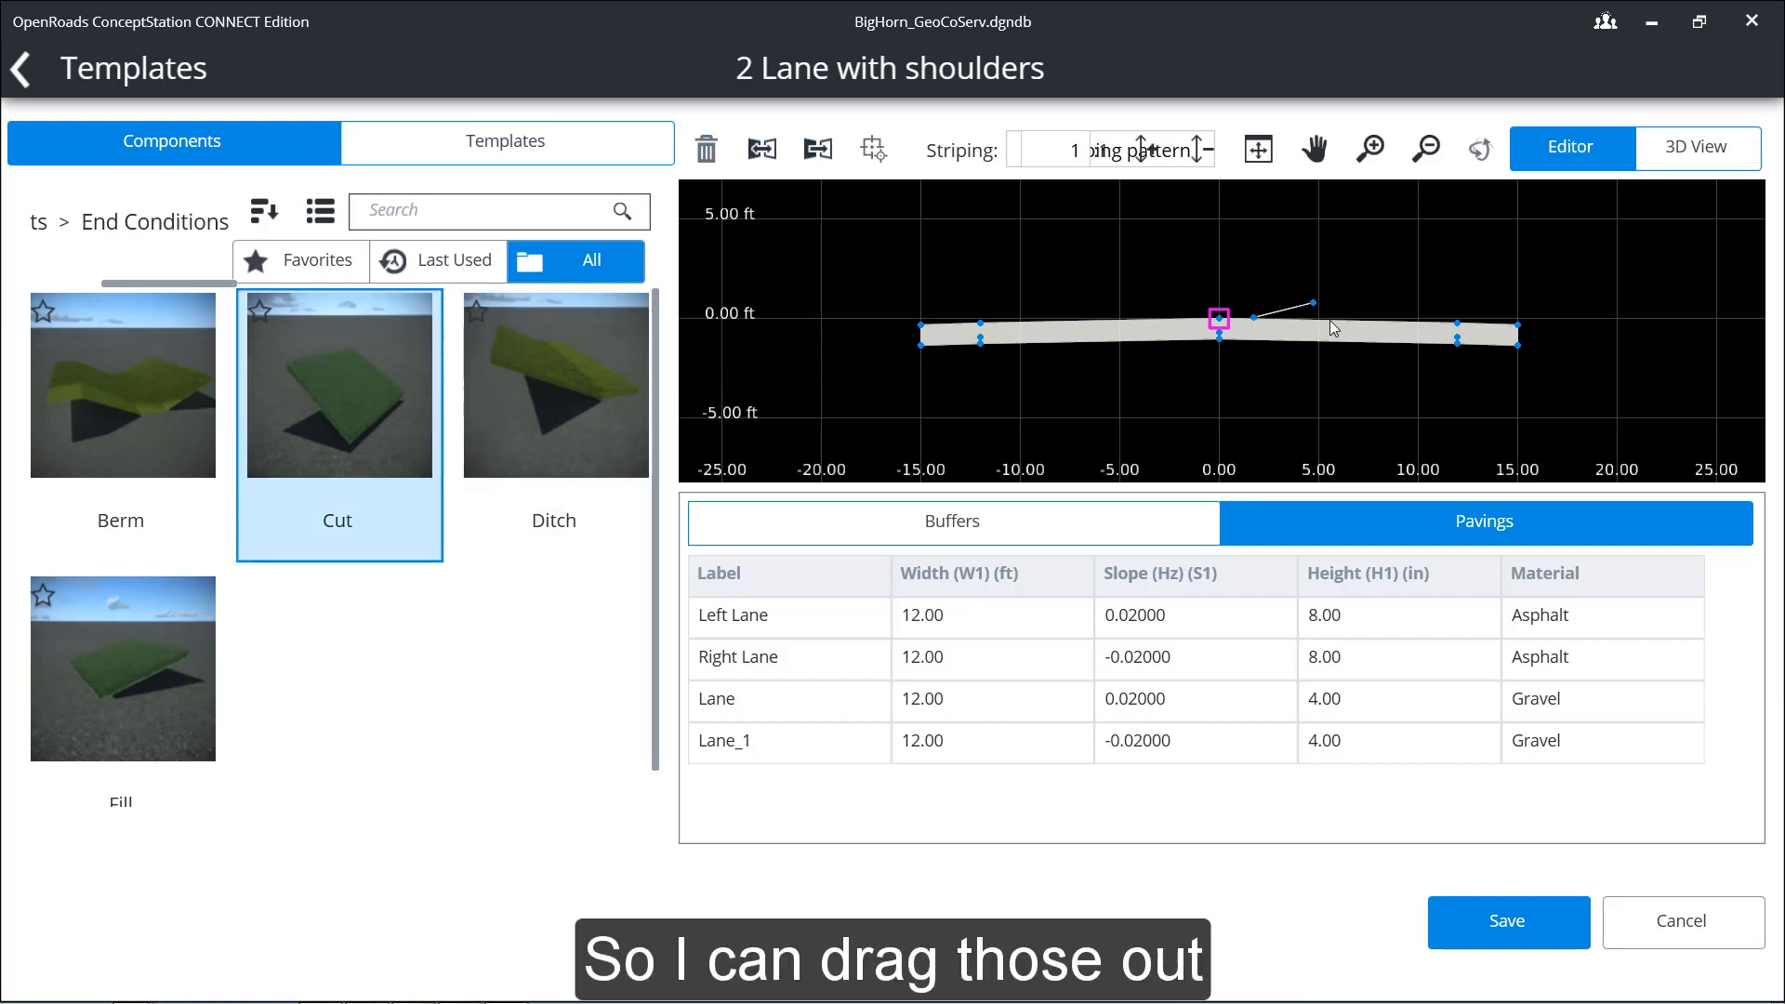
{"action": "left_click", "coordinate": [1090, 394]}
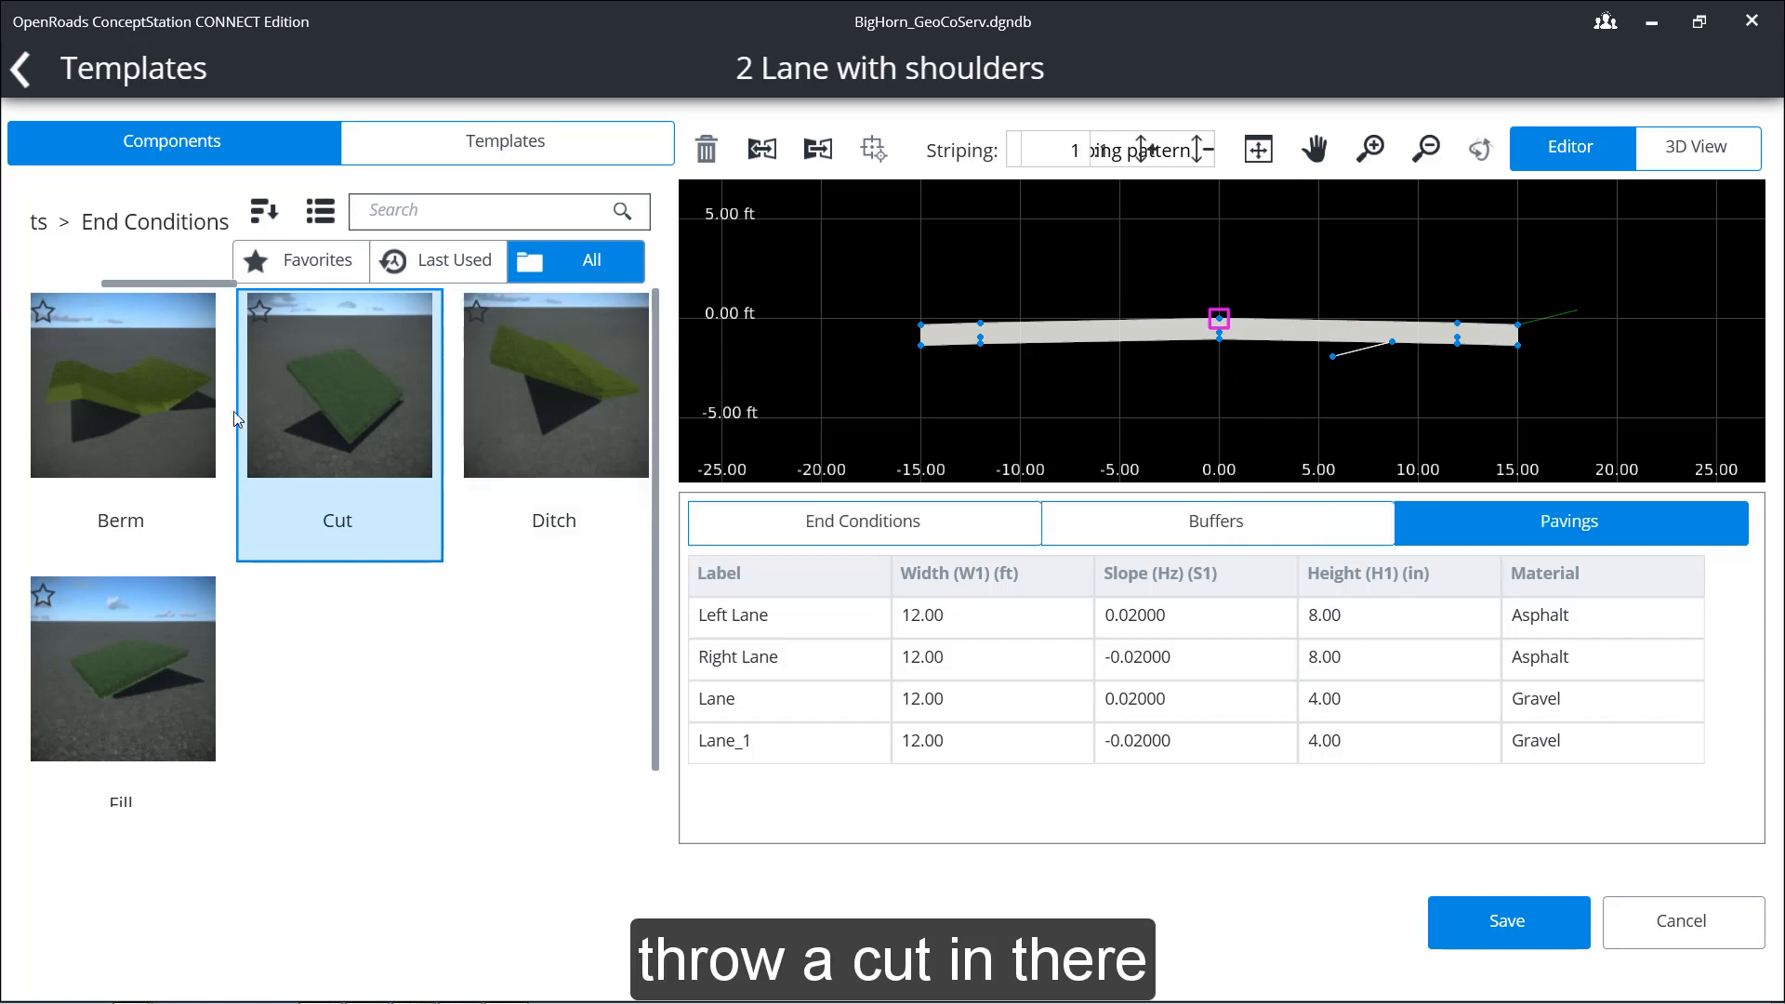
{"action": "left_click", "coordinate": [153, 621]}
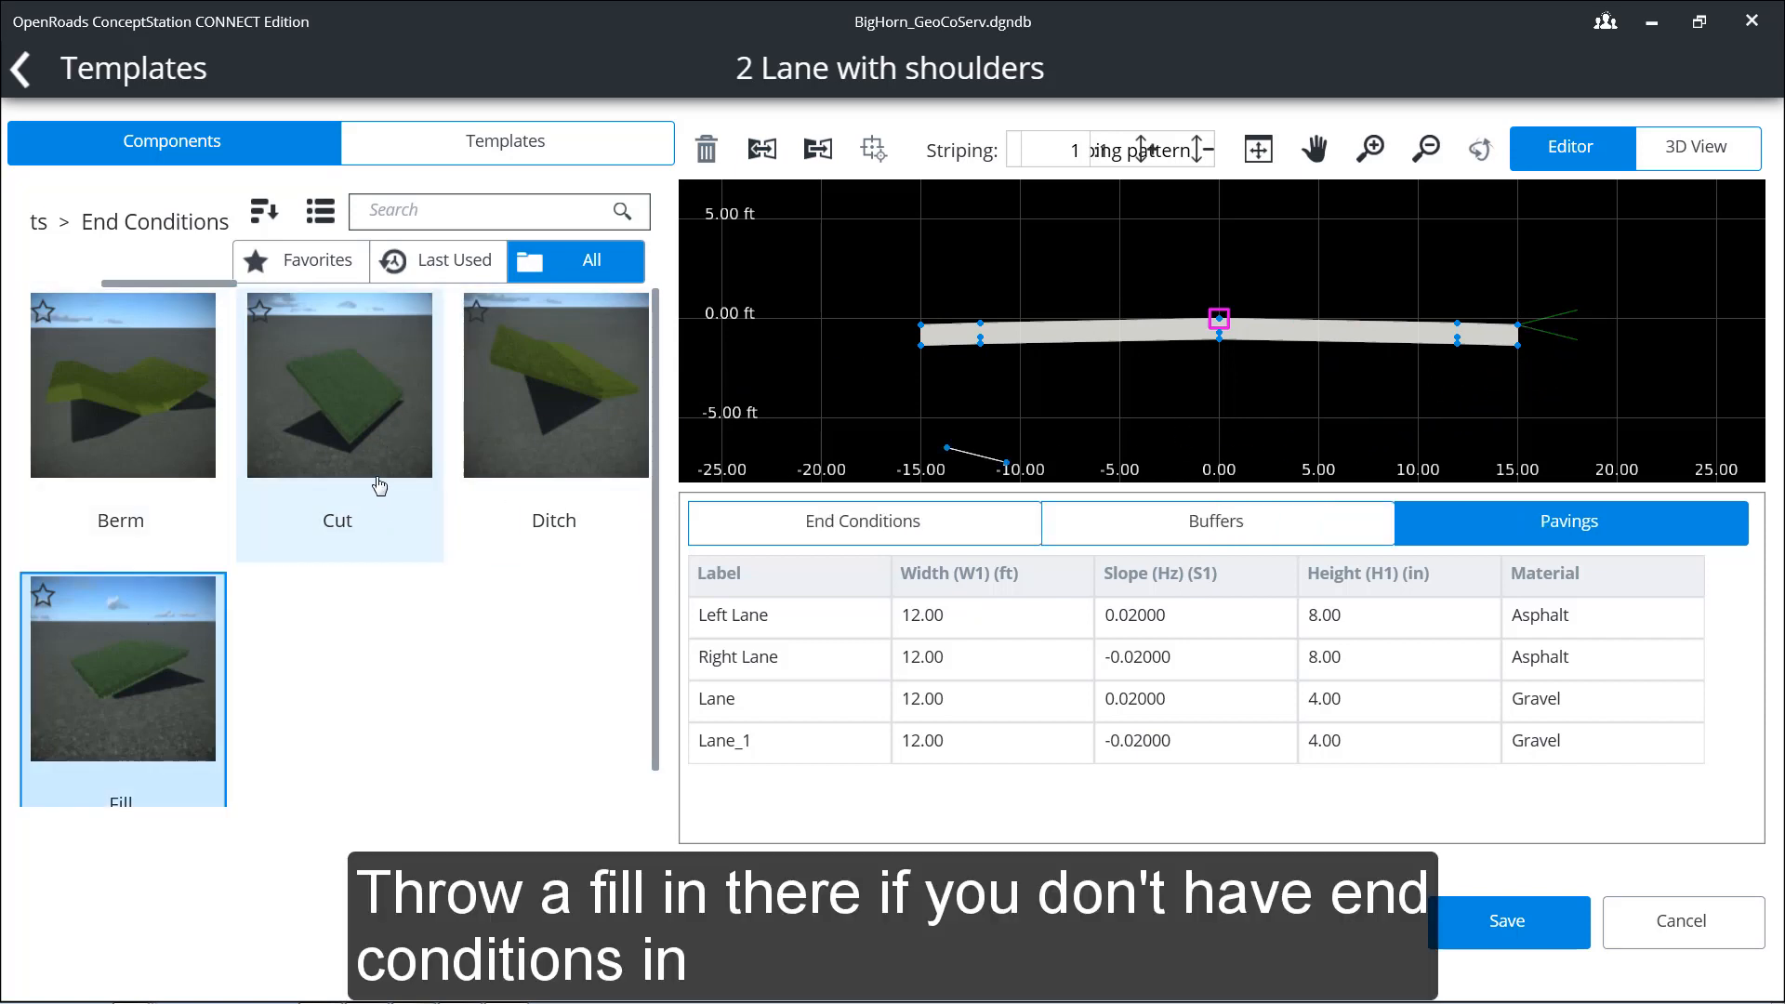
Step: Attach a reflected Ditch end condition to the left shoulder's outer top edge
{"action": "left_click", "coordinate": [567, 414]}
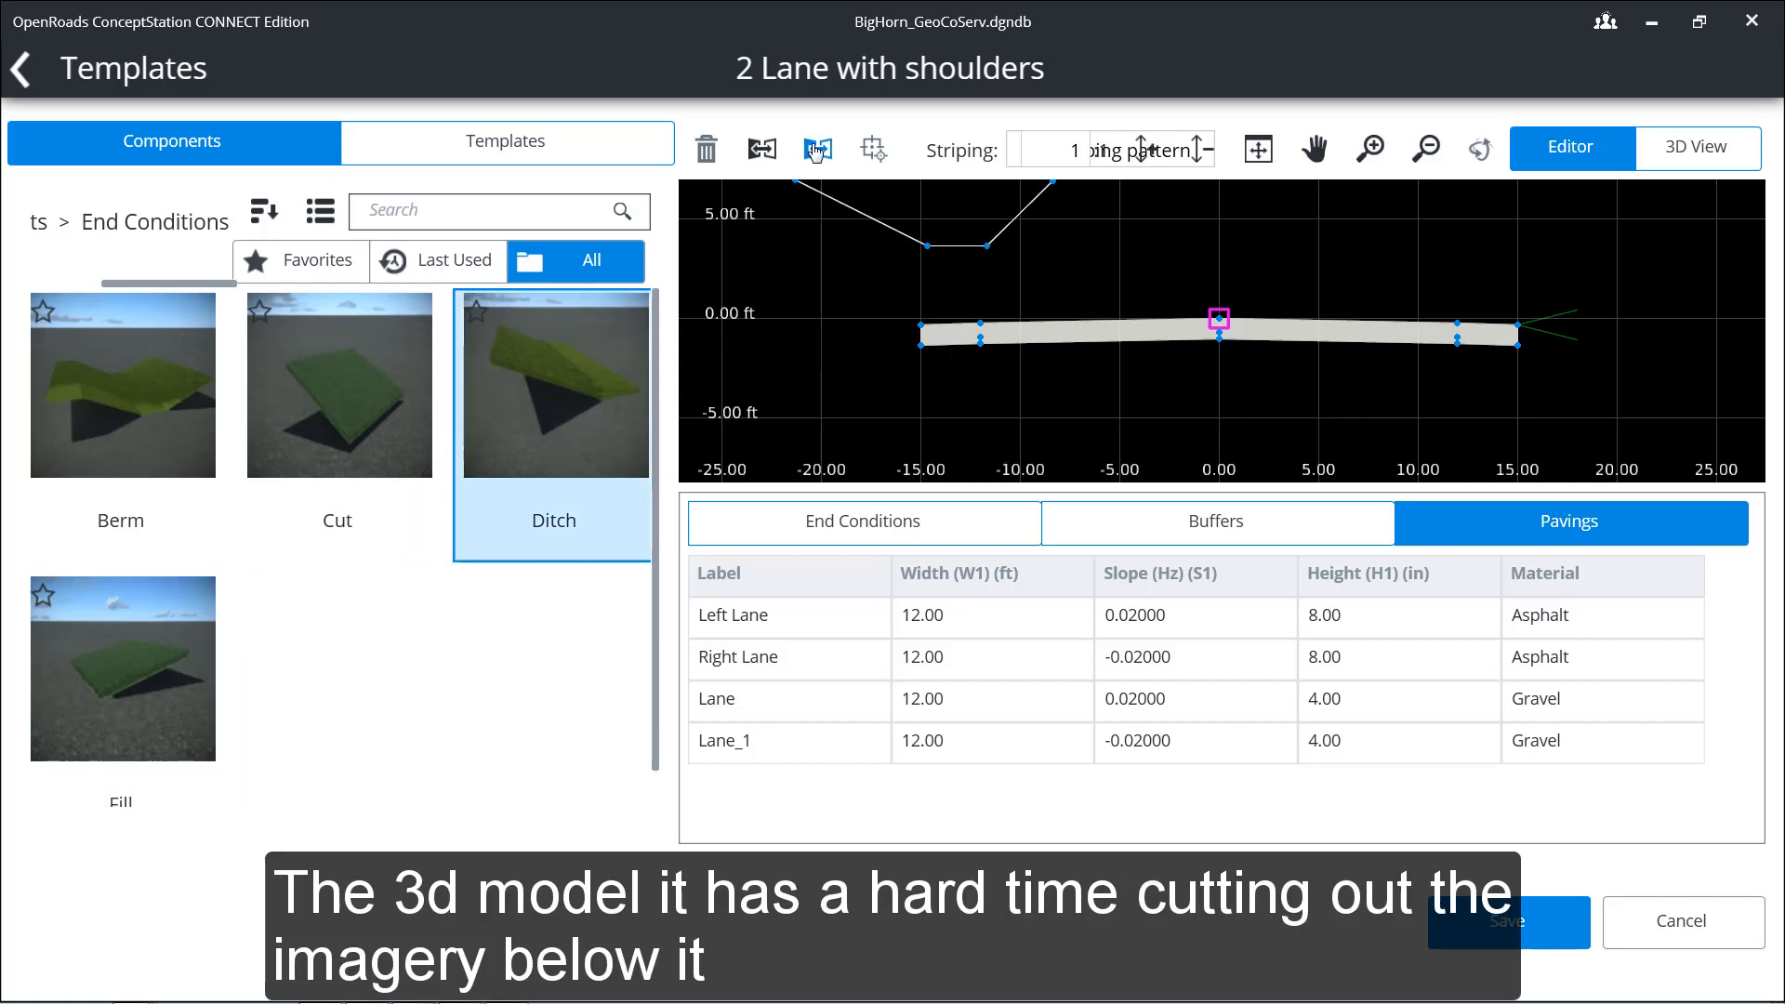
{"action": "left_click", "coordinate": [818, 149]}
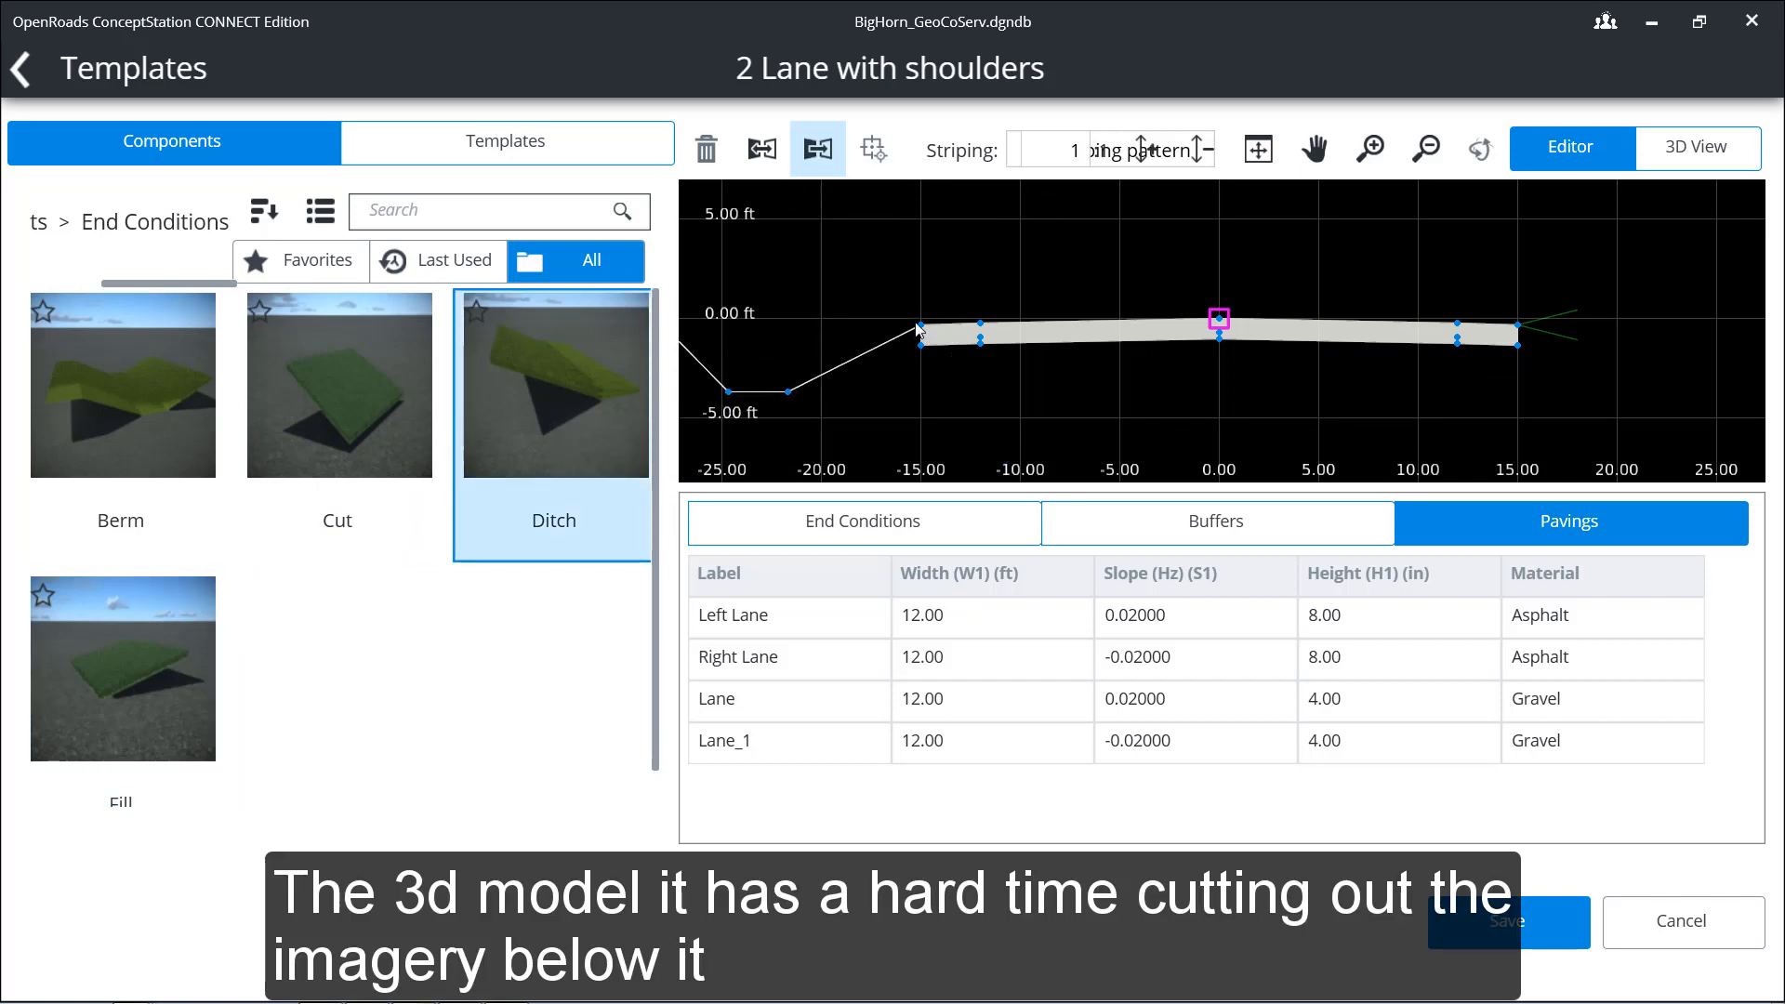
{"action": "left_click", "coordinate": [783, 389]}
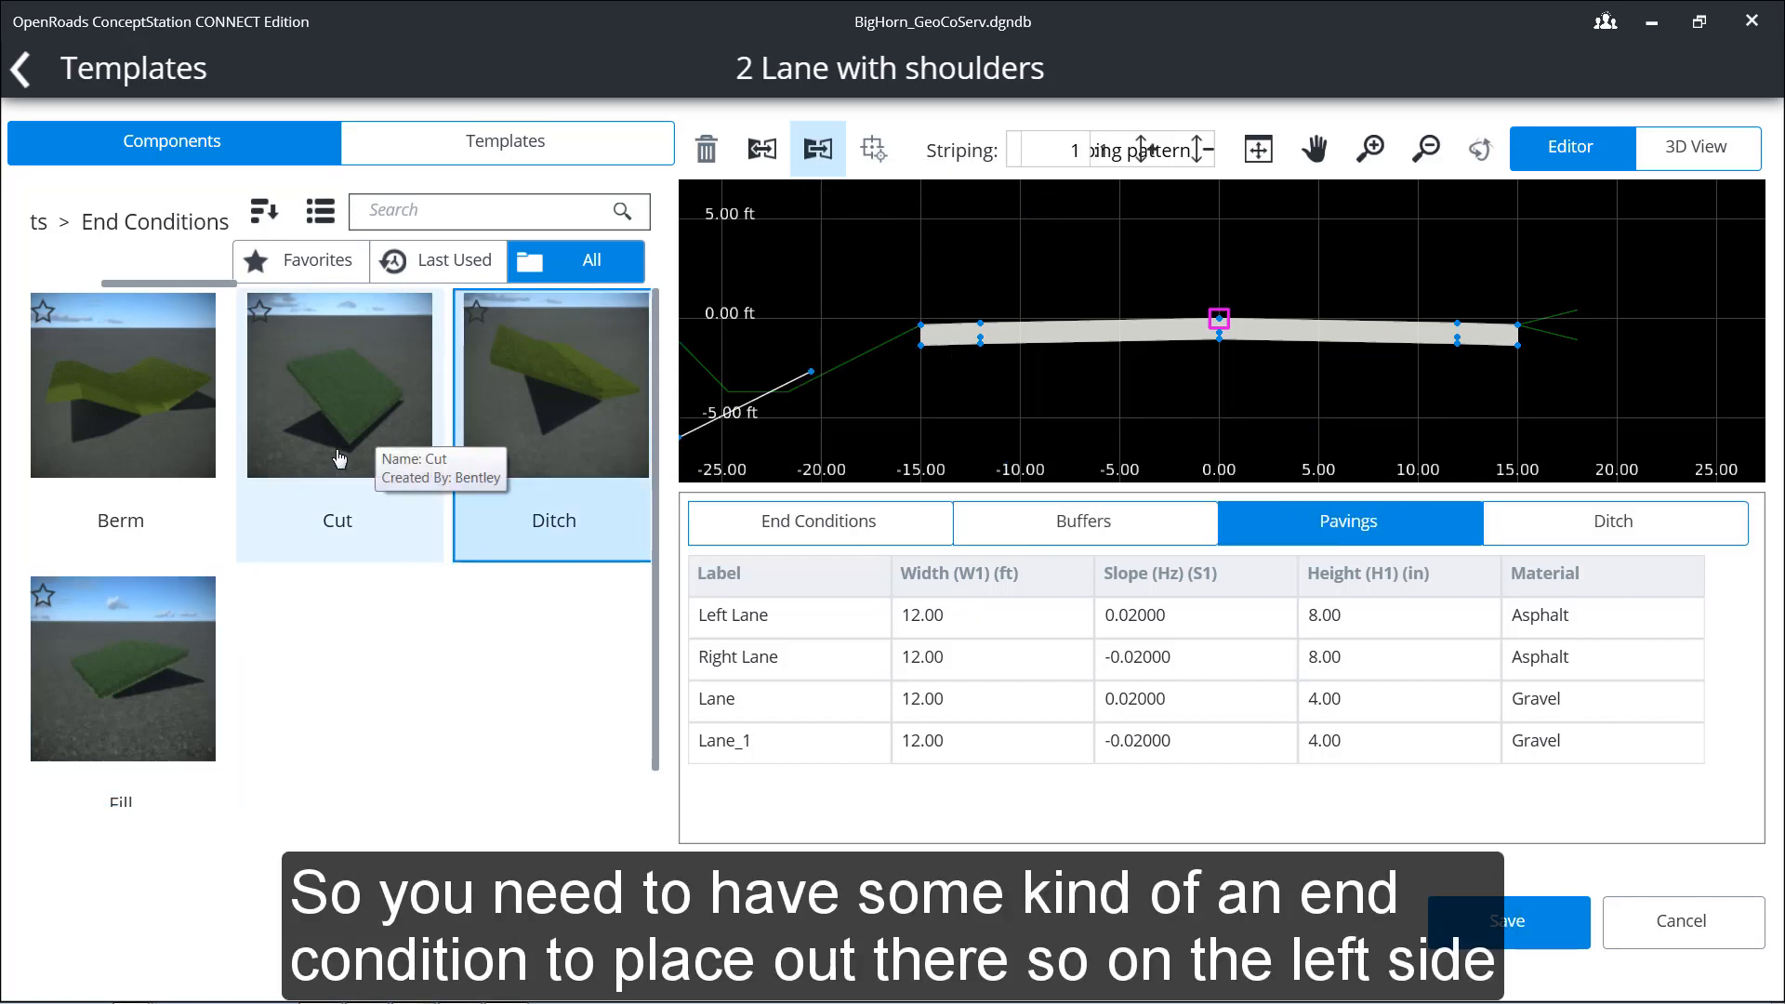
Step: Attach a reflected Fill end condition to the left shoulder's outer top edge and end the placement
{"action": "left_click", "coordinate": [147, 670]}
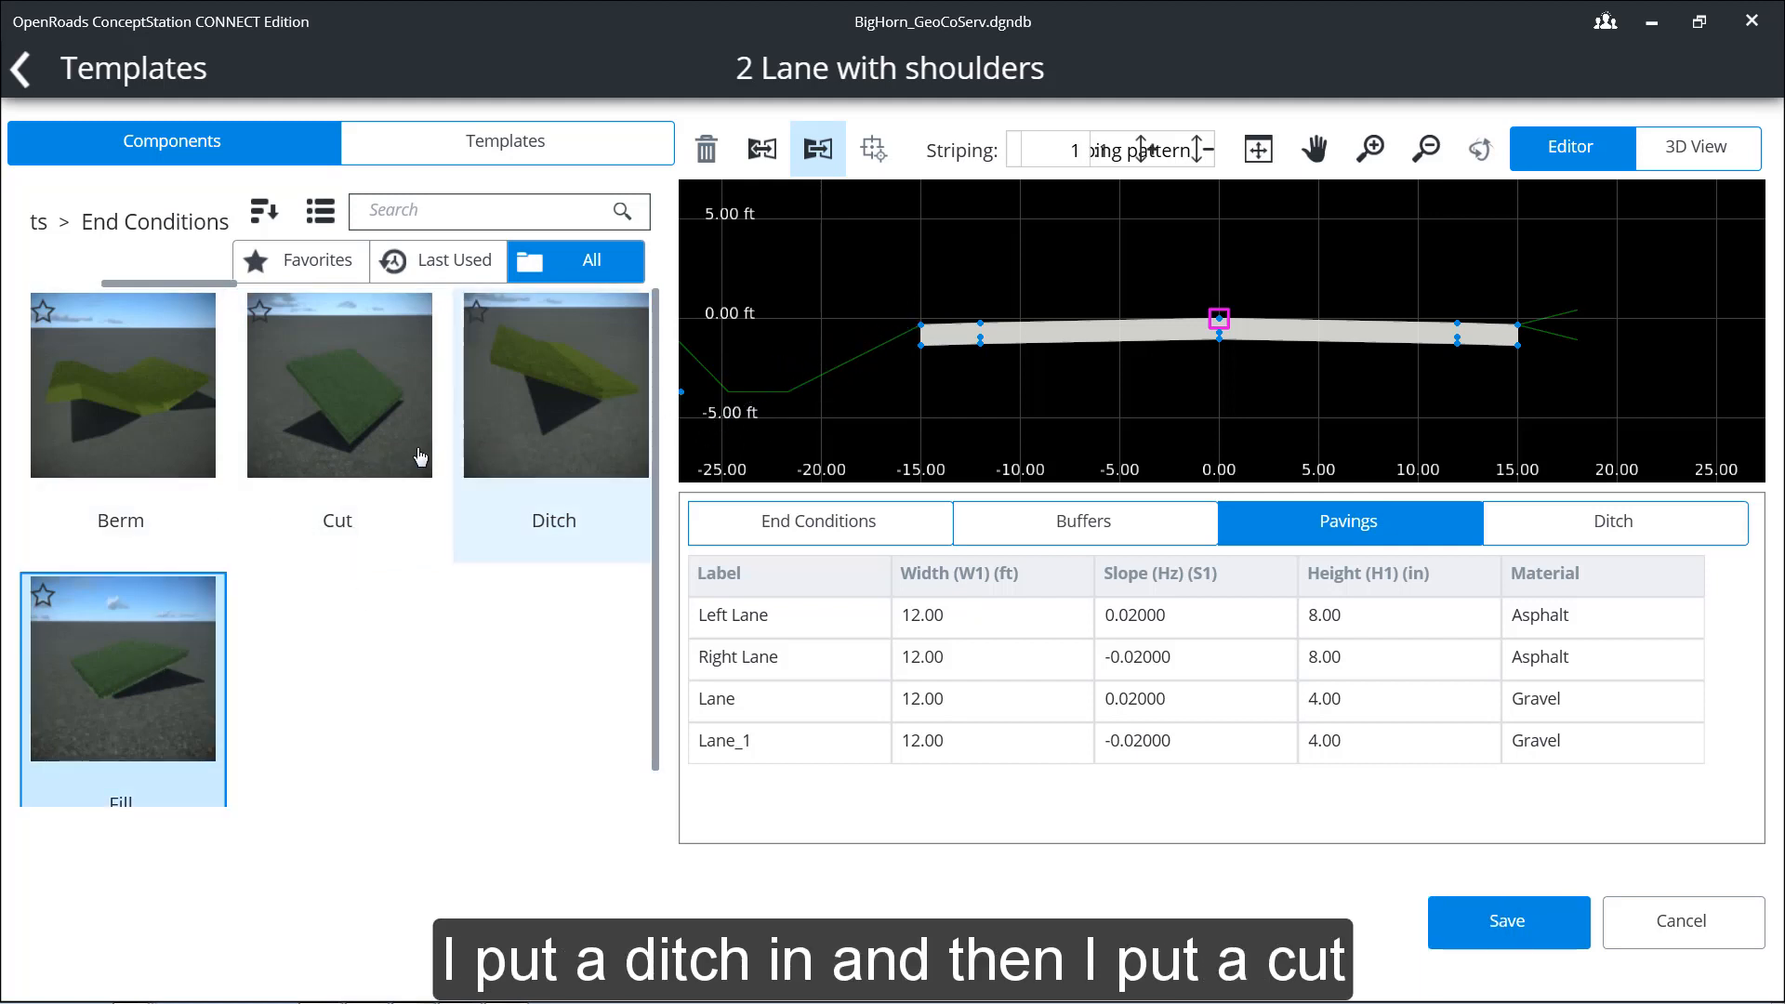
{"action": "left_click", "coordinate": [358, 437]}
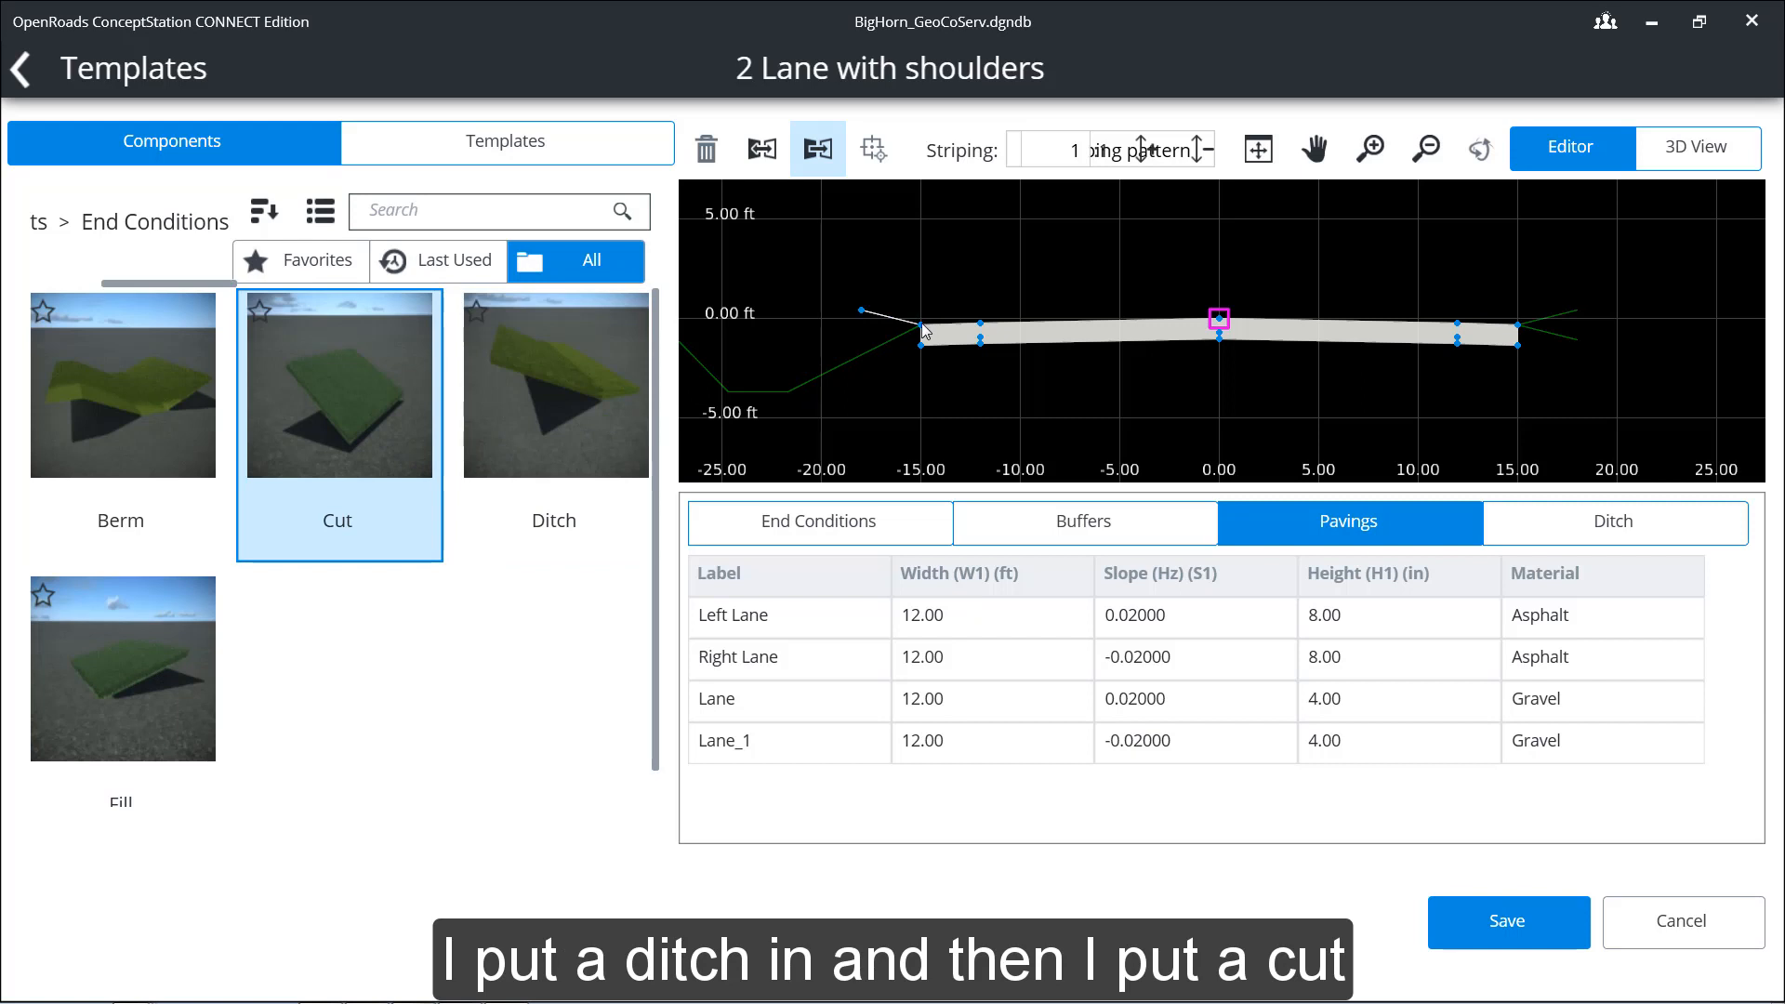
{"action": "left_click", "coordinate": [223, 595]}
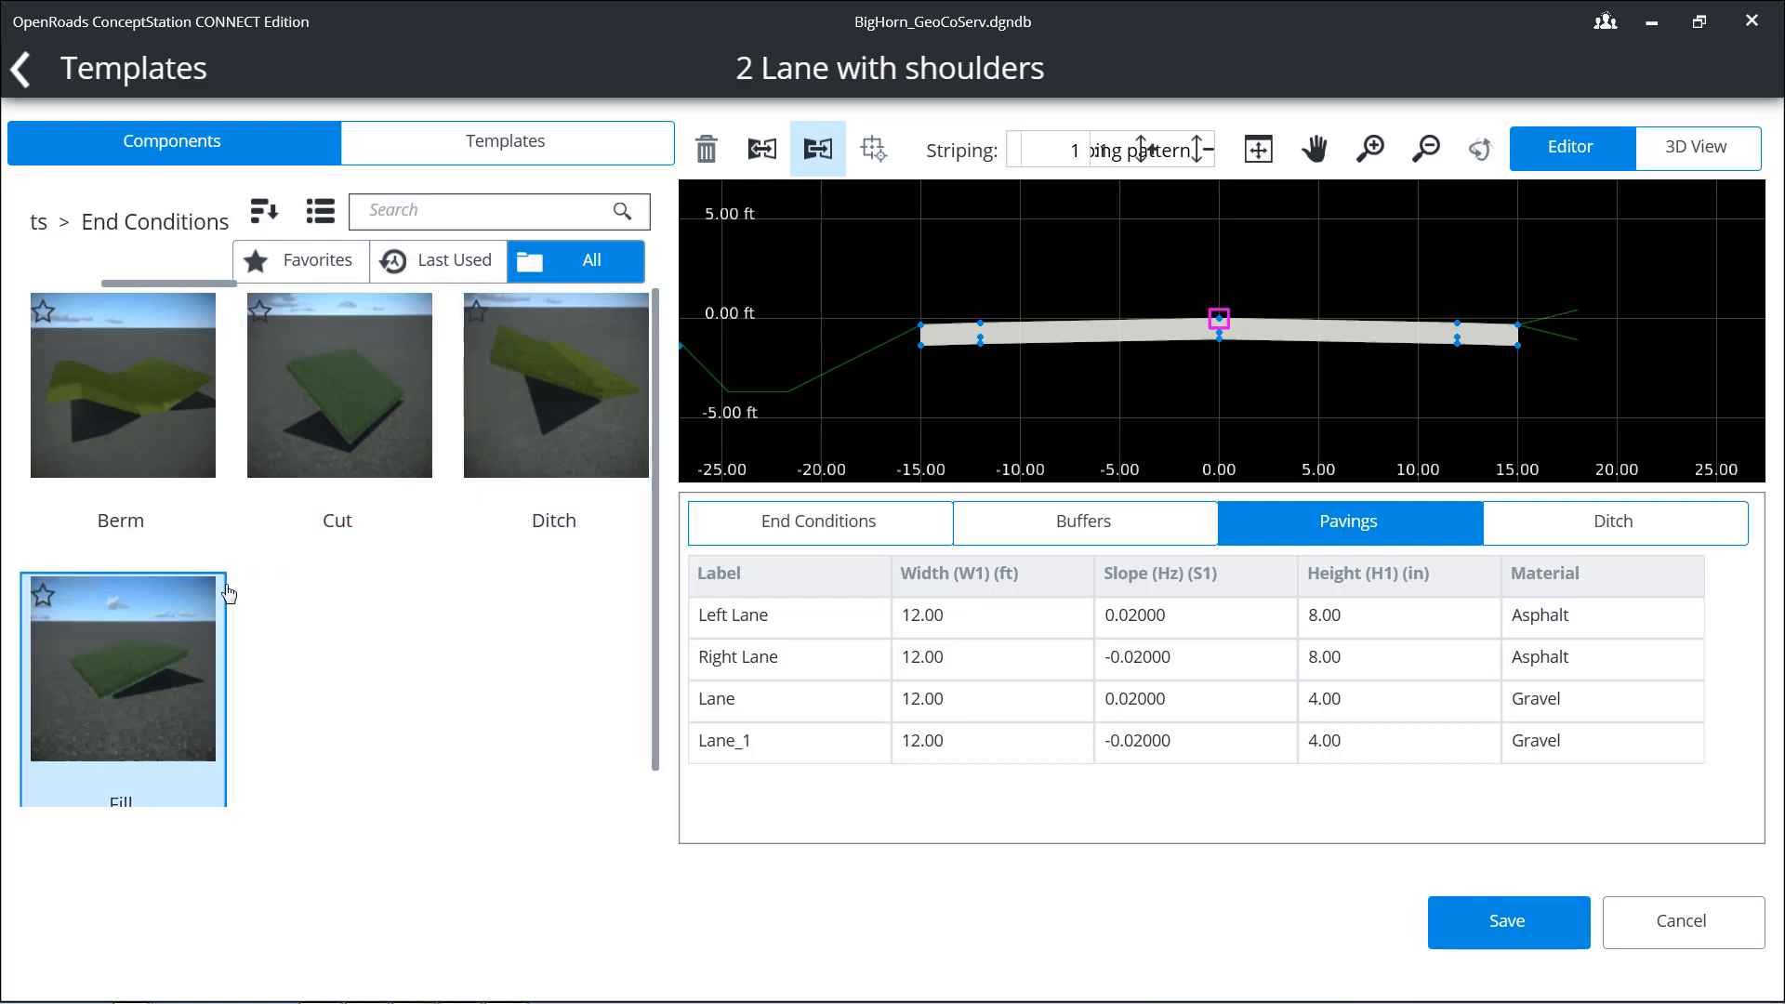
{"action": "left_click", "coordinate": [918, 327]}
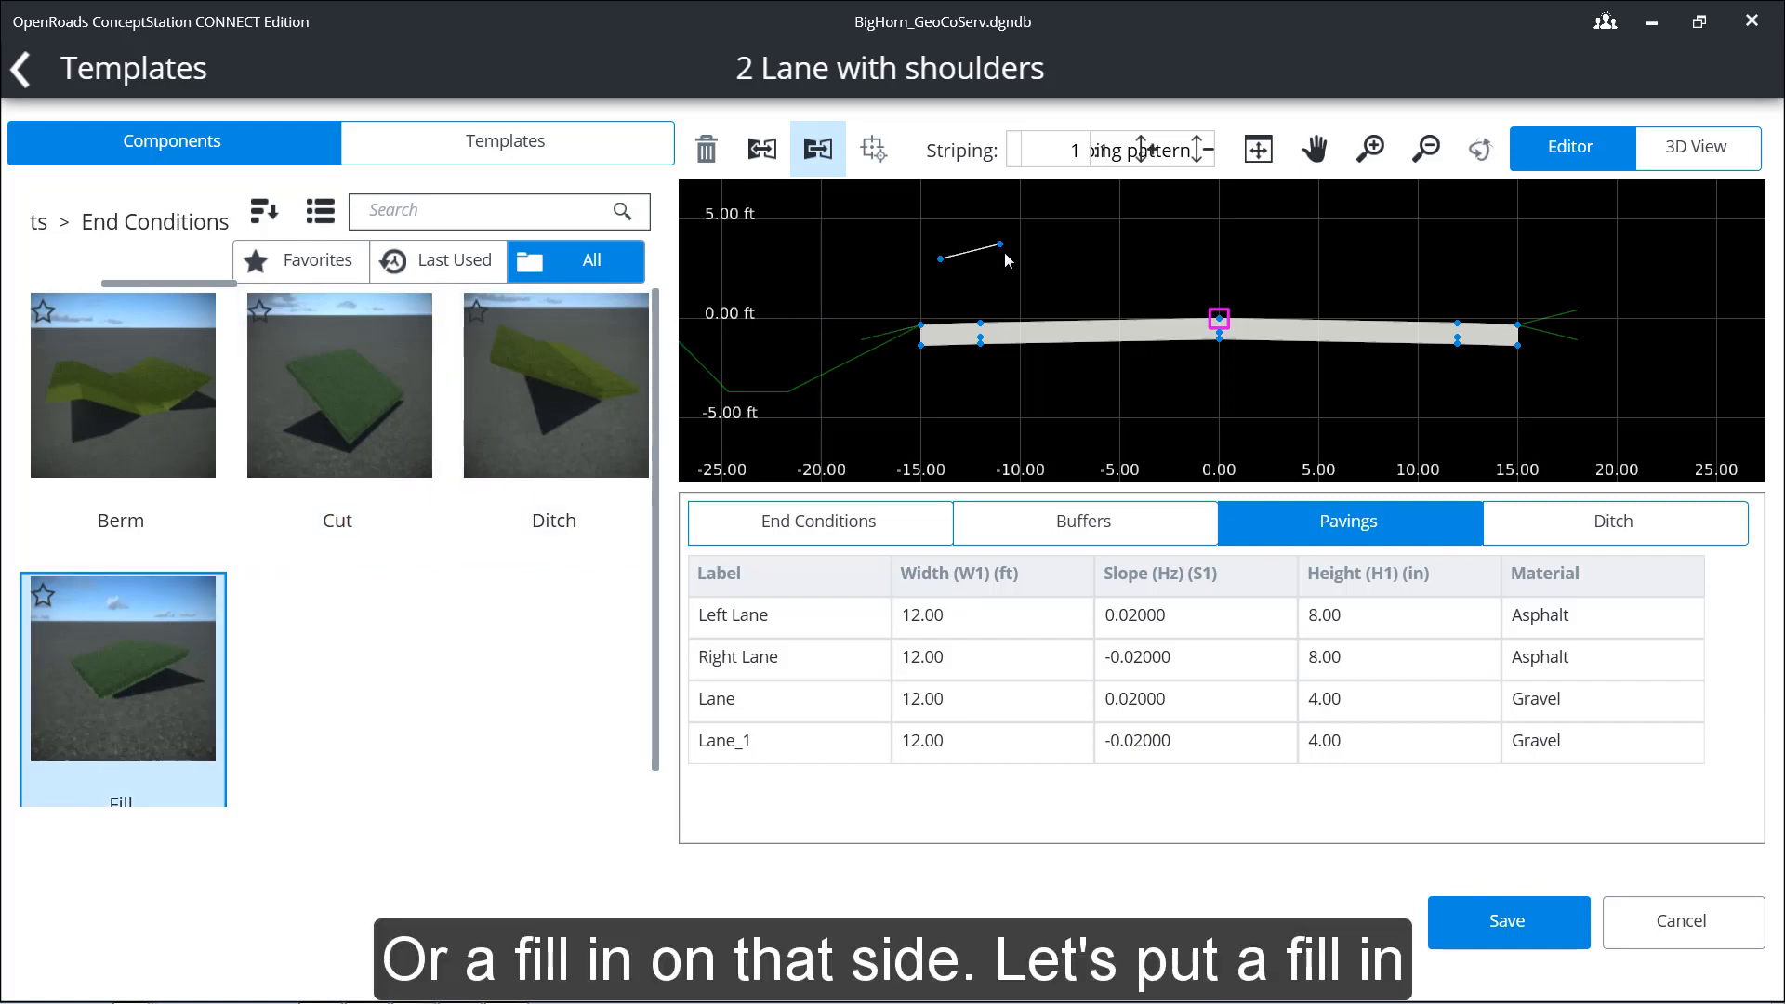
{"action": "right_click", "coordinate": [857, 268]}
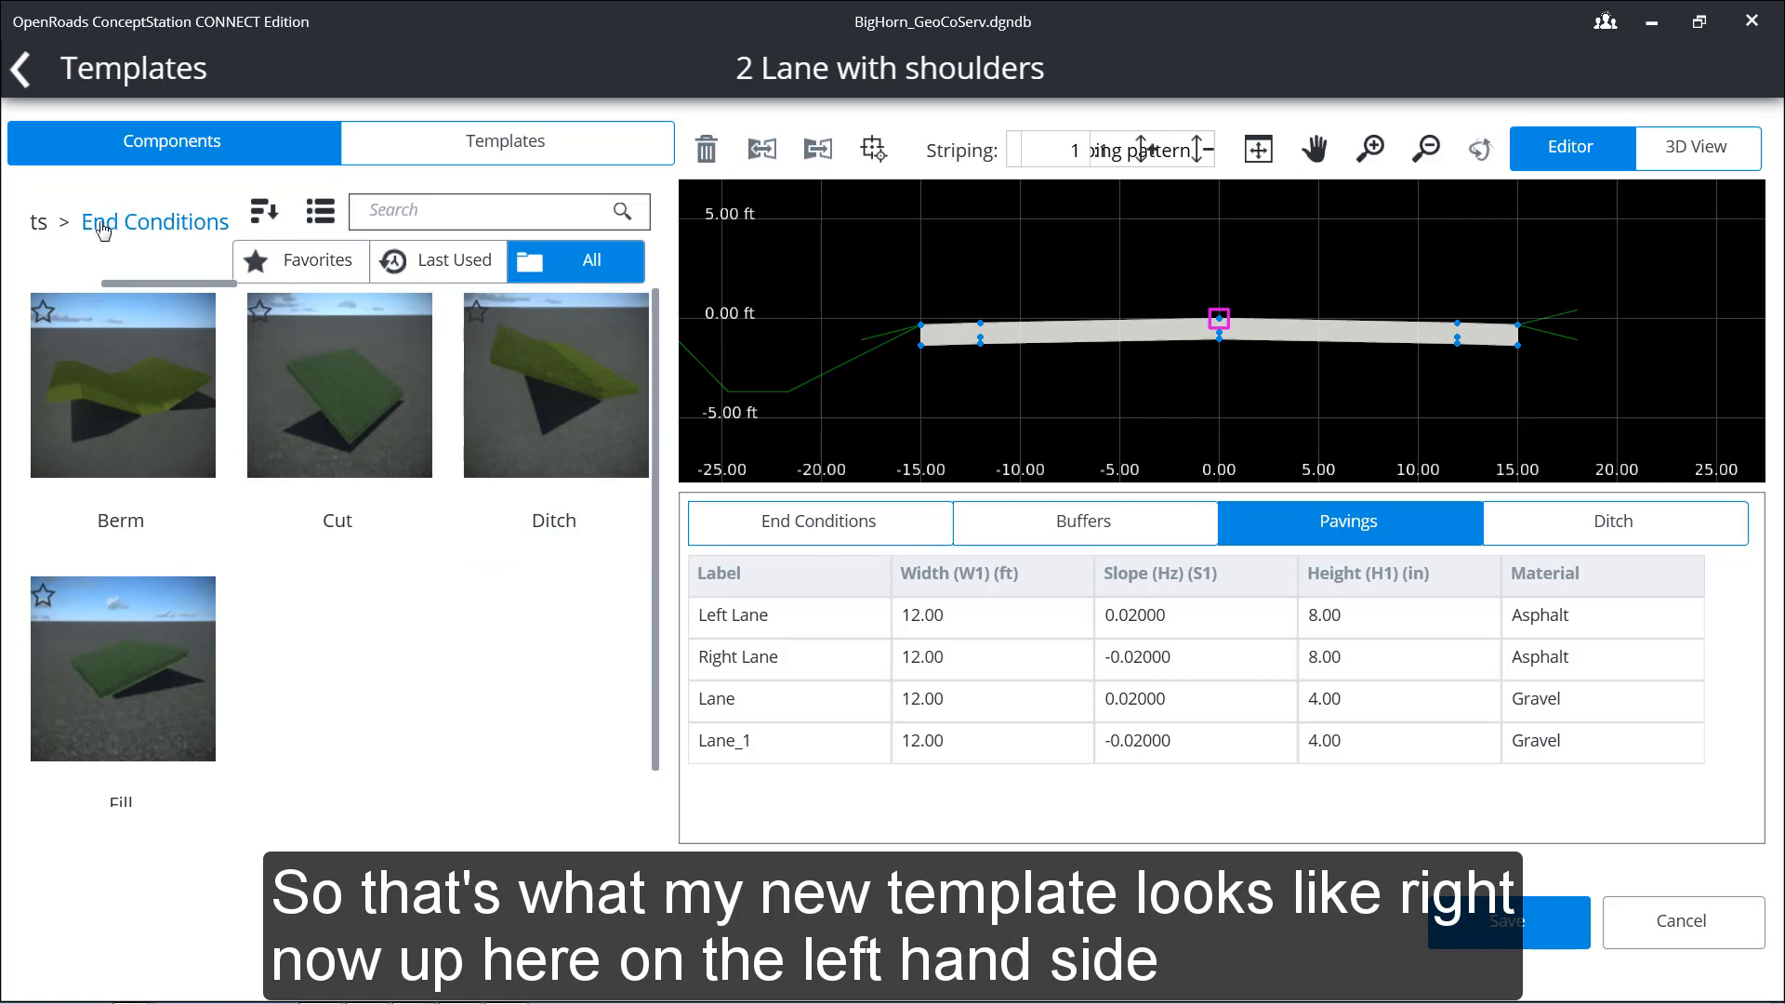
Step: Browse the Barriers, Curbs and End Conditions component folders and return to the main component list
{"action": "left_click", "coordinate": [37, 225]}
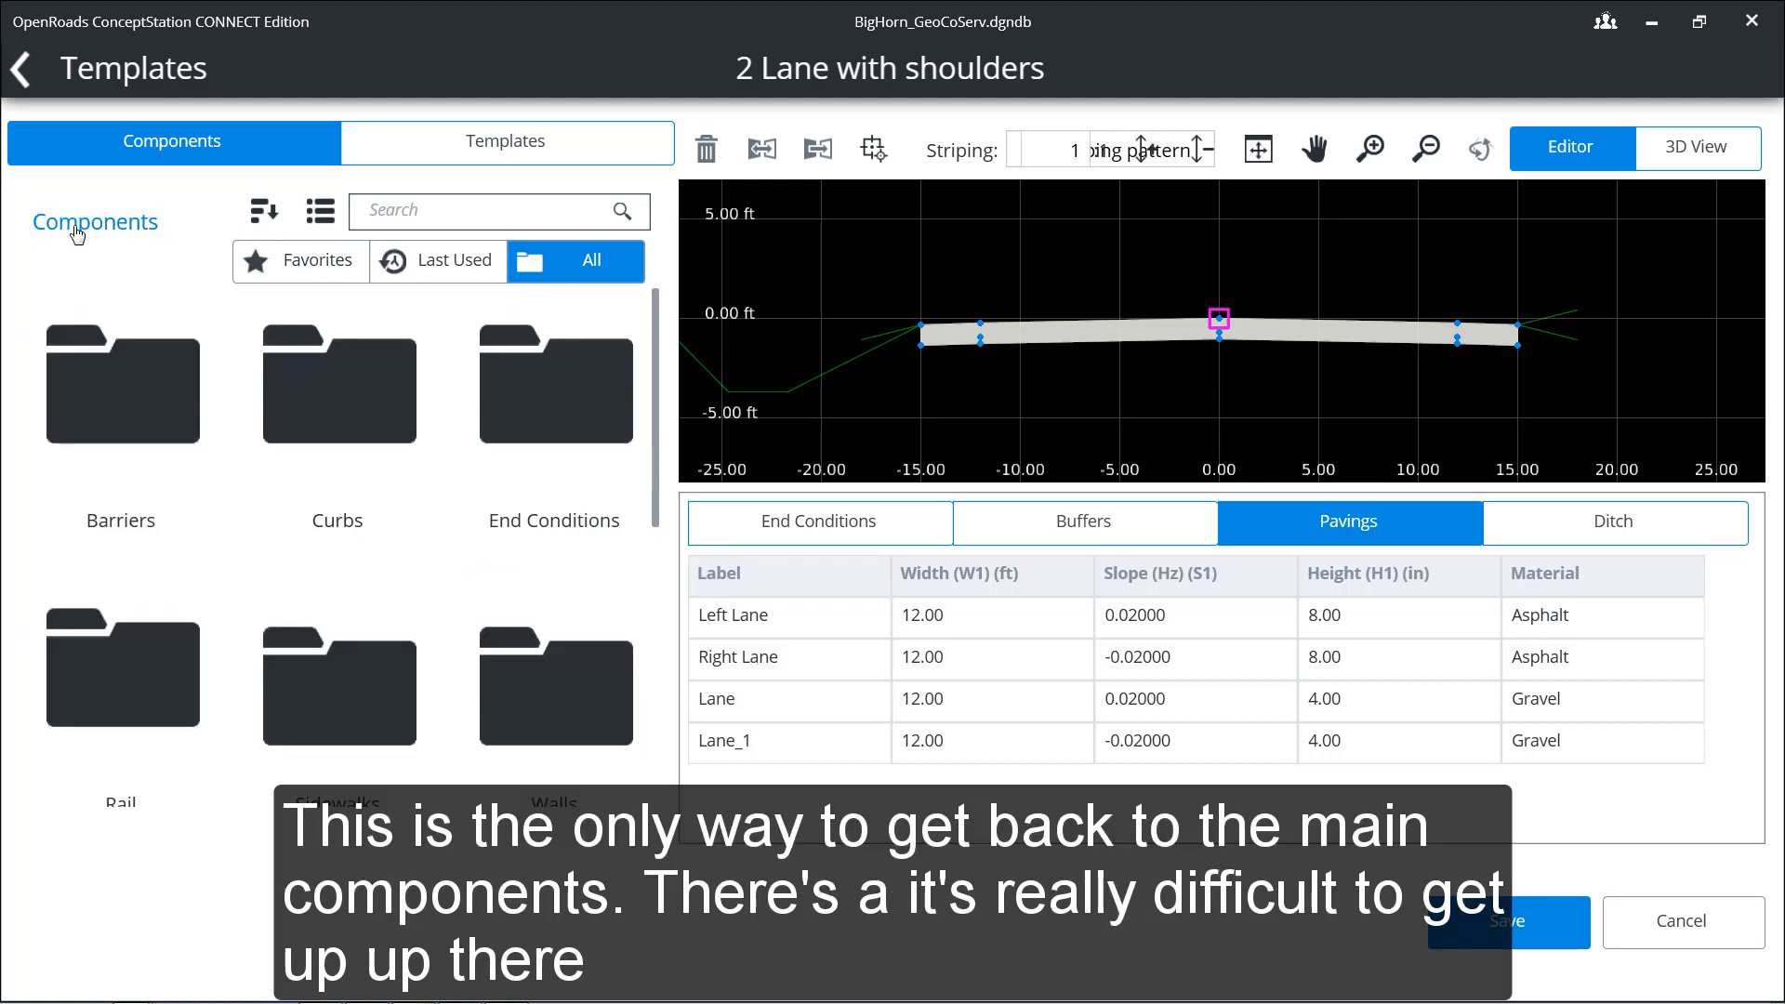
{"action": "left_click", "coordinate": [133, 390]}
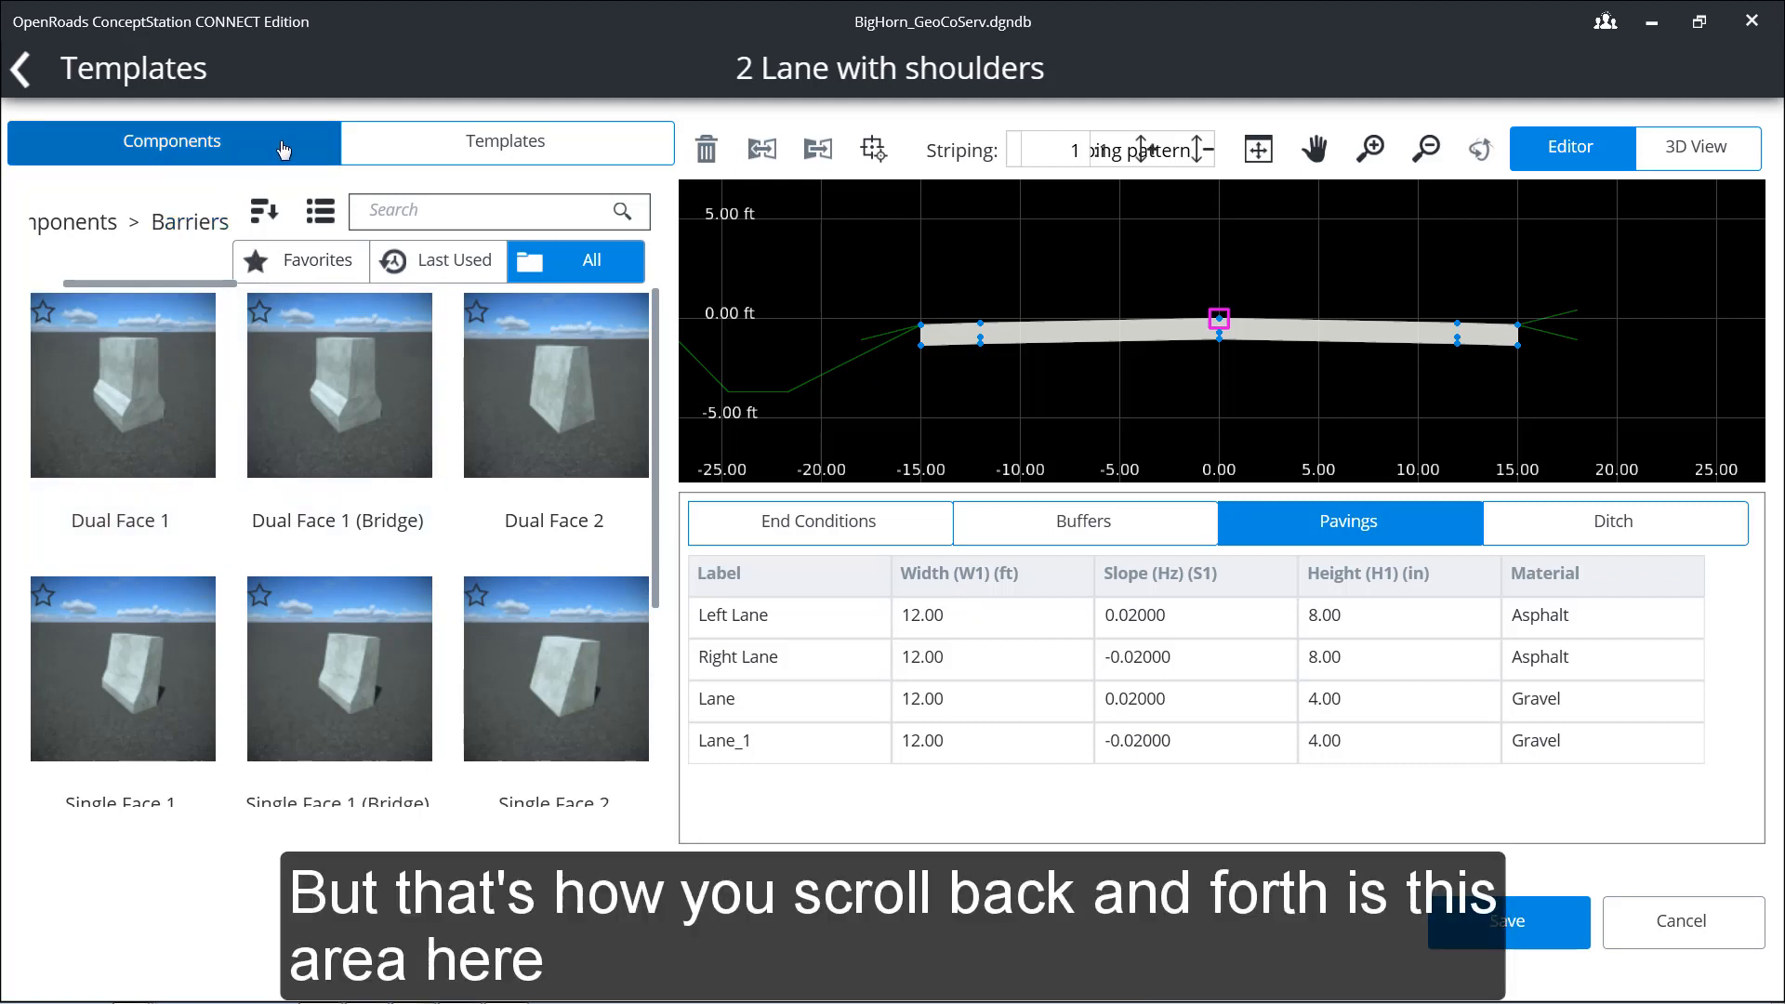
{"action": "left_click", "coordinate": [93, 223]}
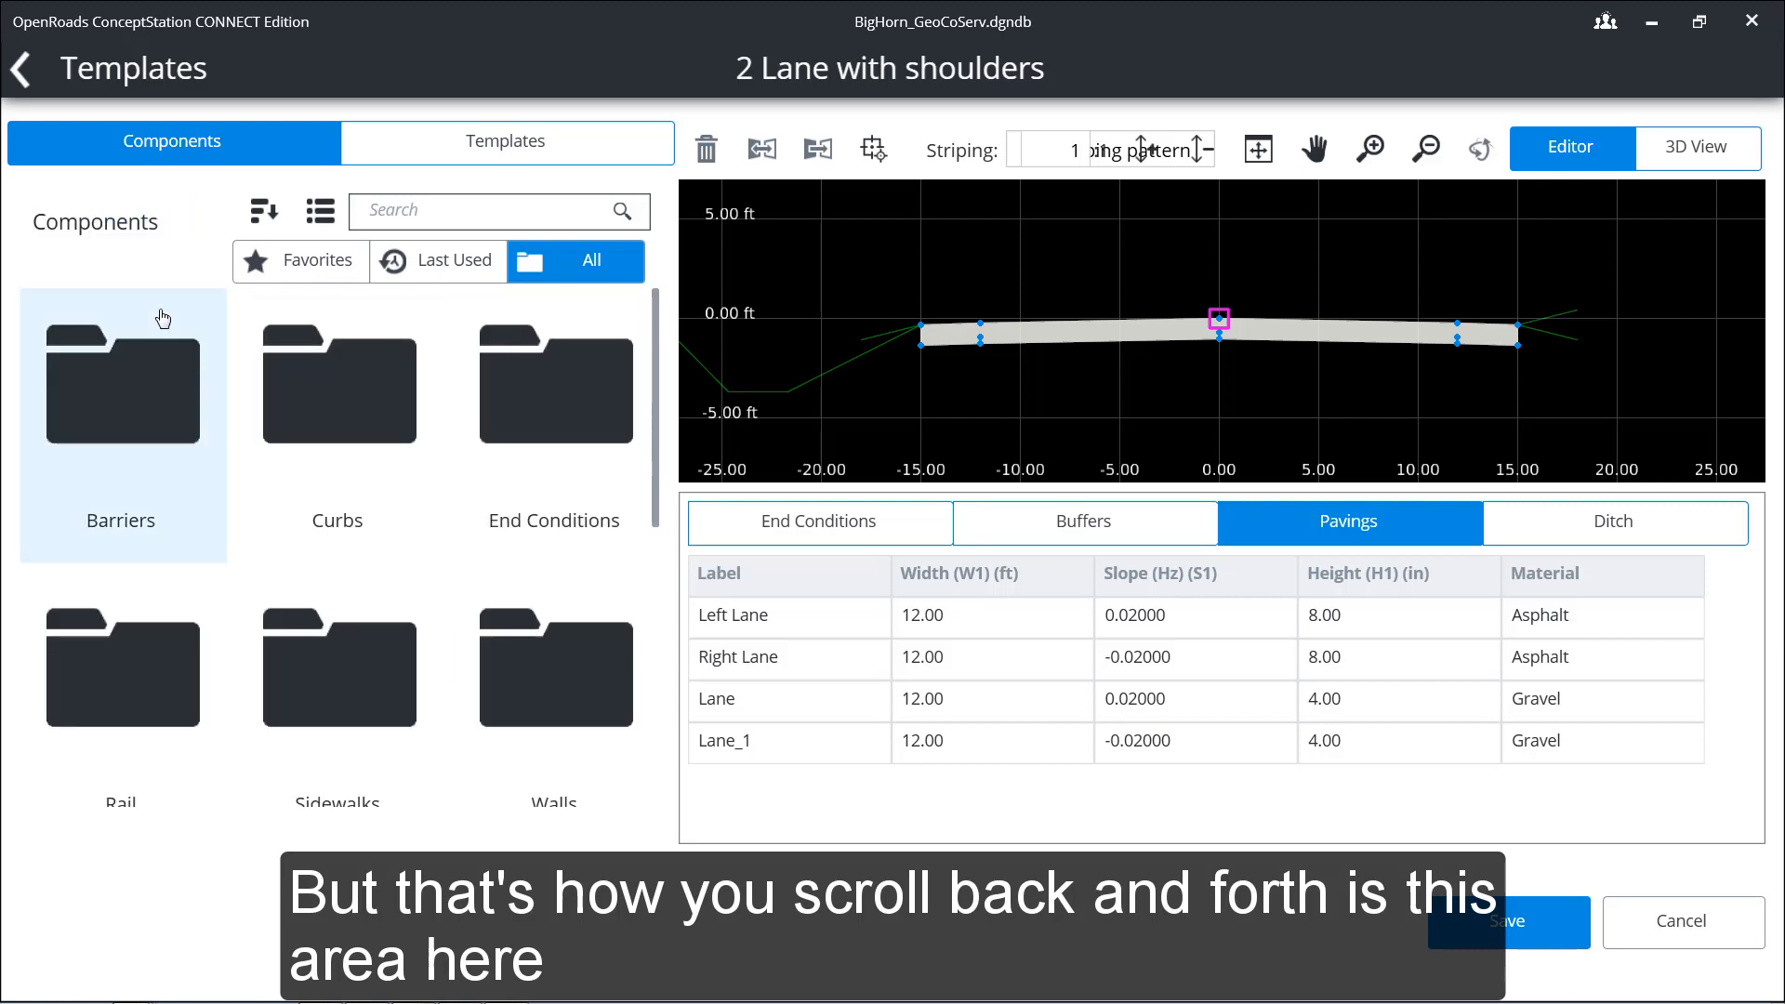
{"action": "left_click", "coordinate": [351, 395]}
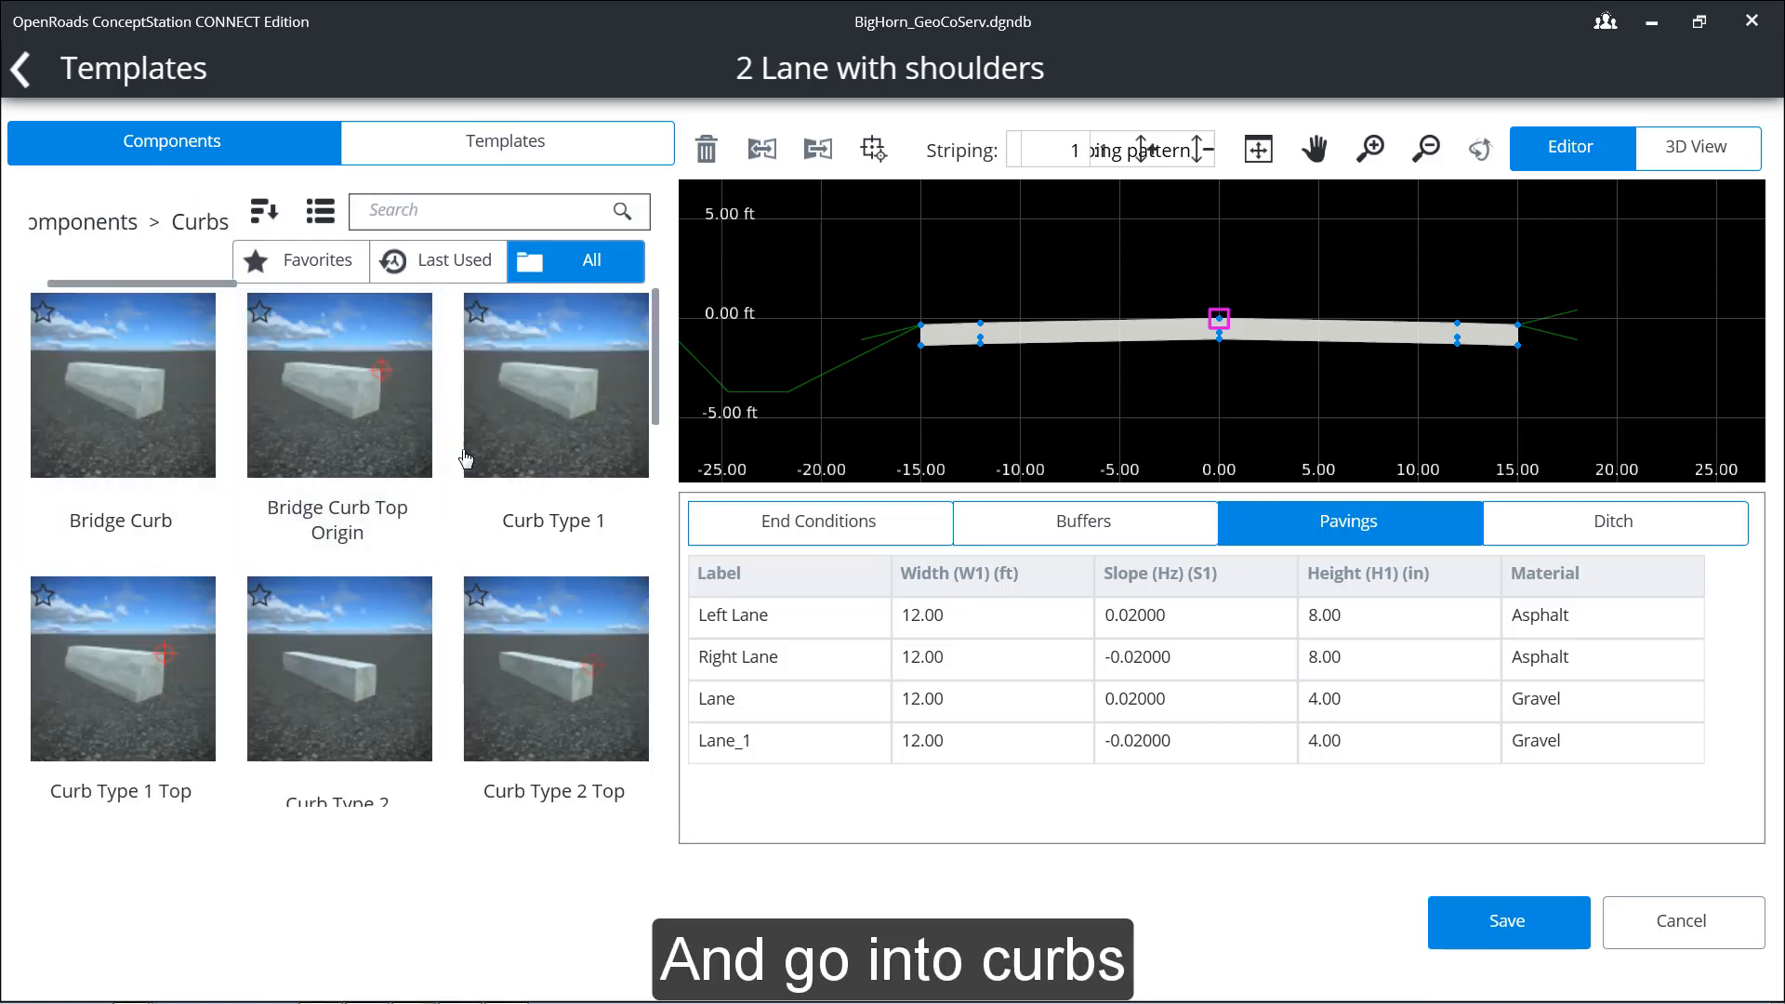
{"action": "left_click_drag", "start_coordinate": [666, 420], "coordinate": [660, 358]}
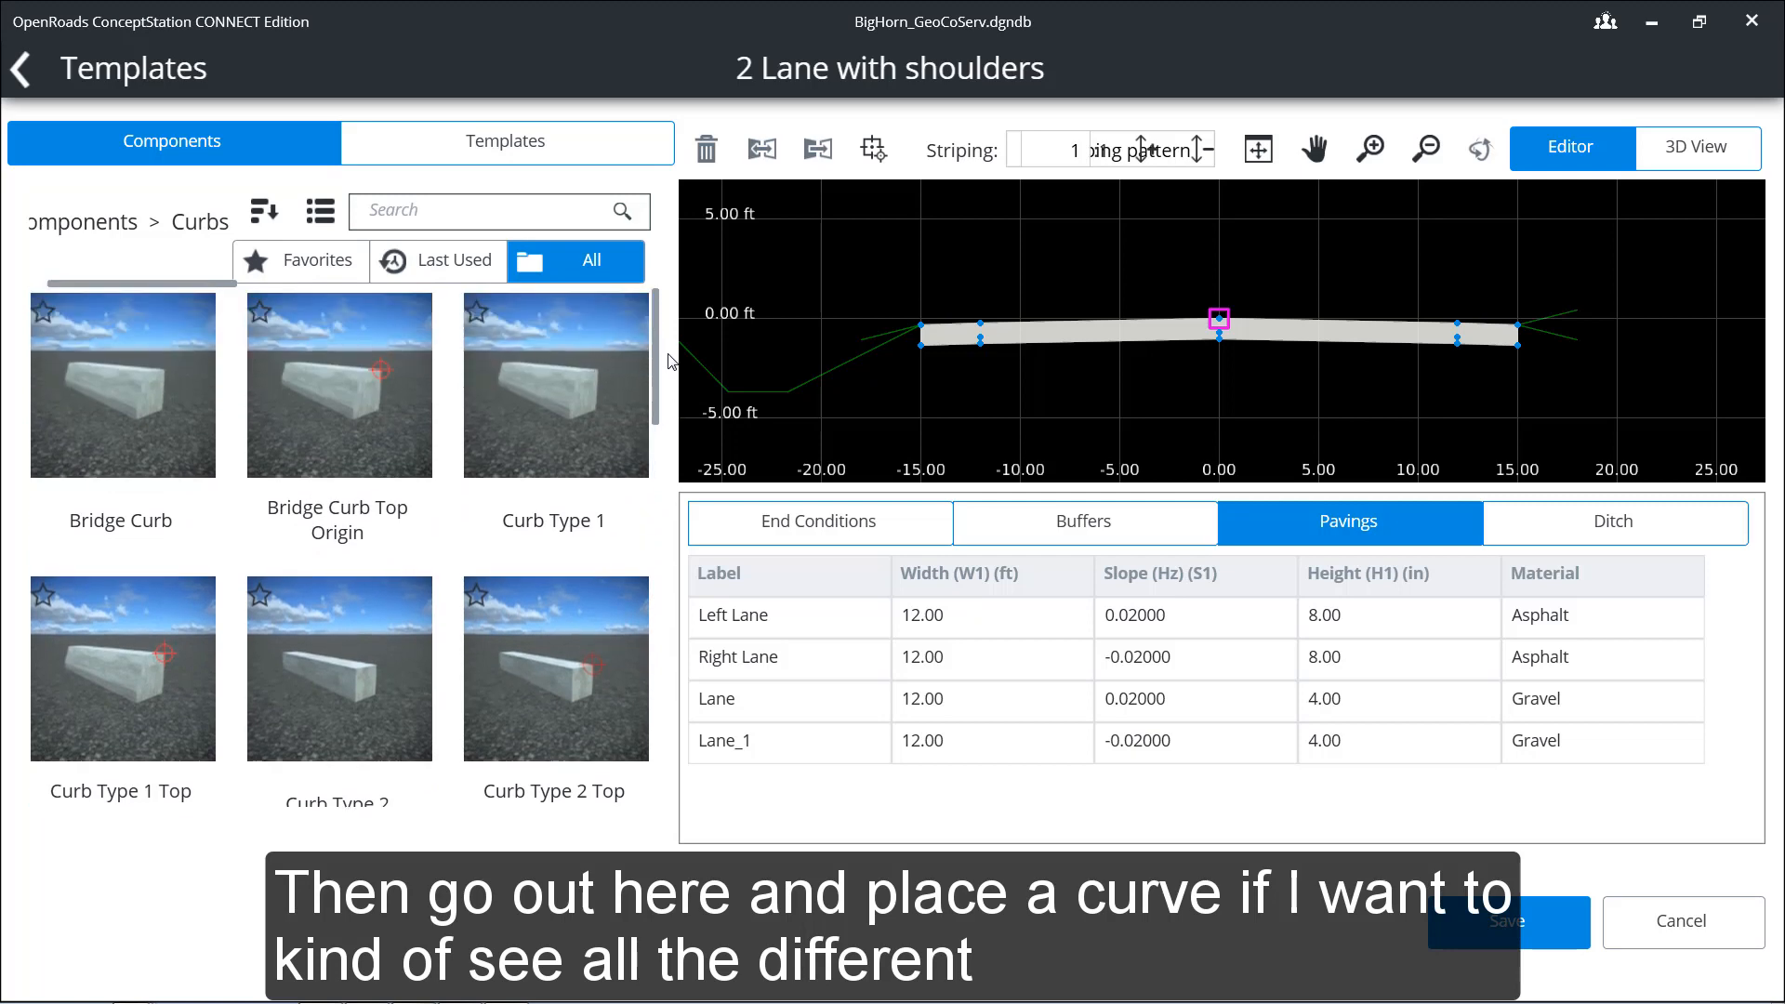
{"action": "left_click", "coordinate": [90, 226]}
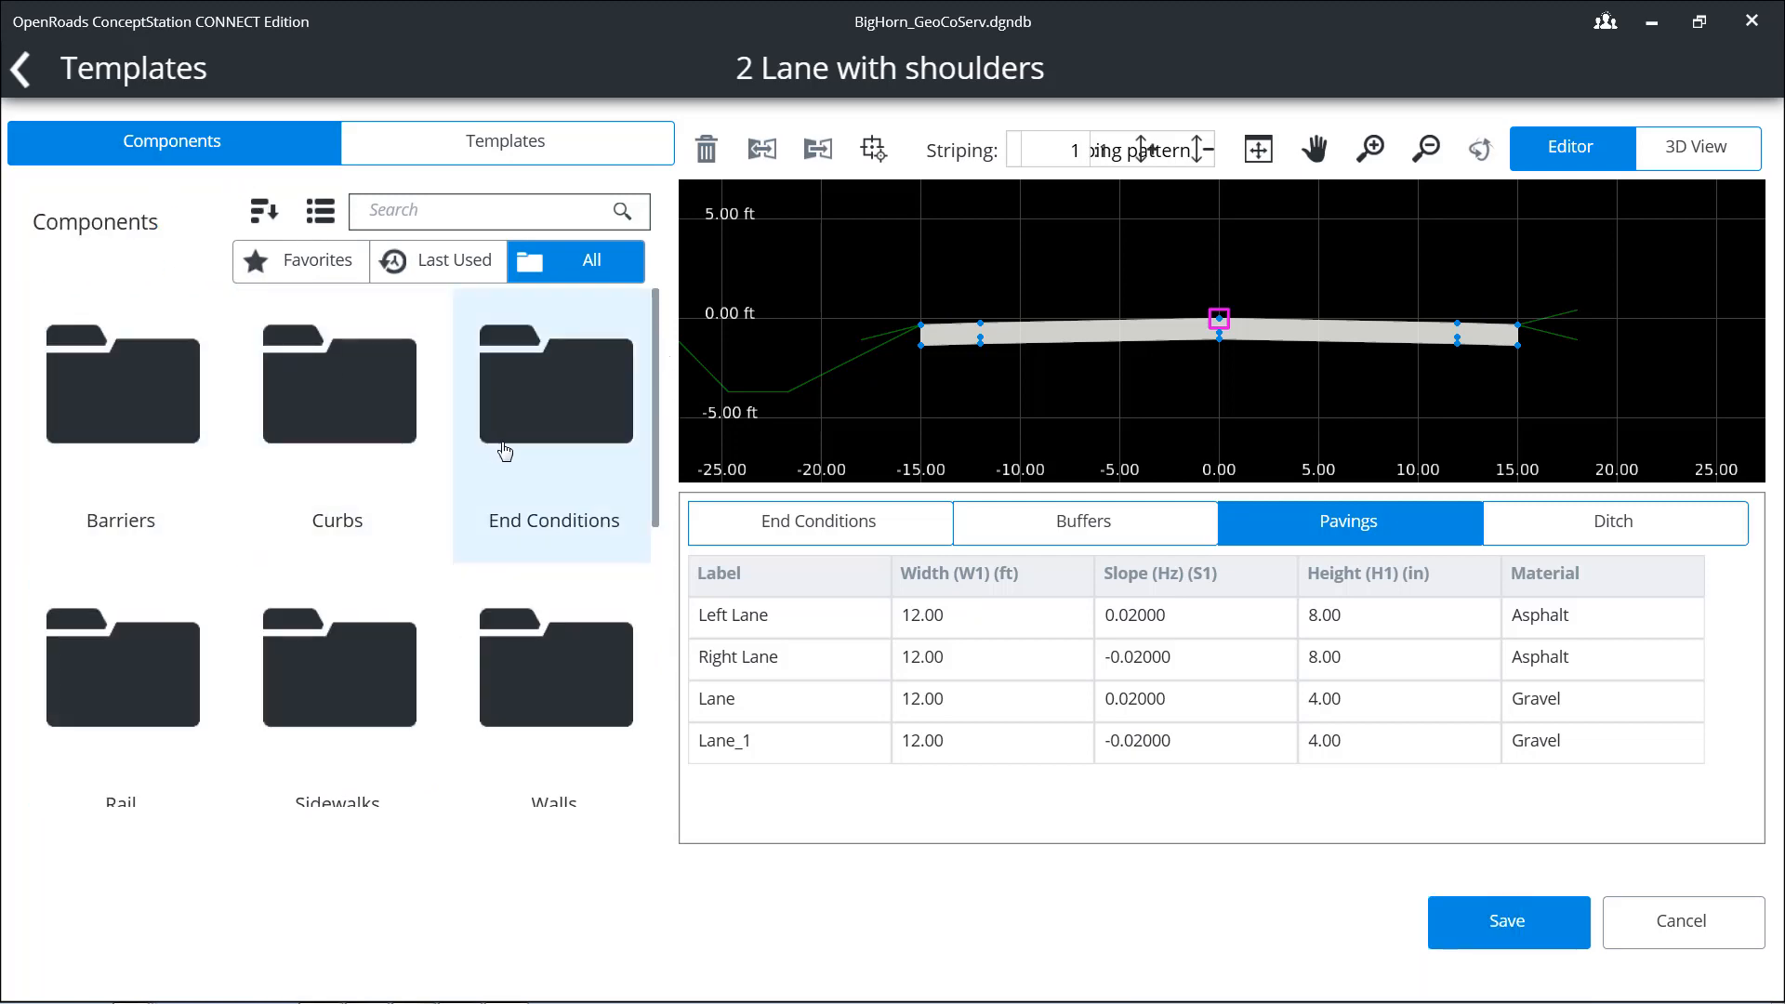
{"action": "left_click", "coordinate": [529, 462]}
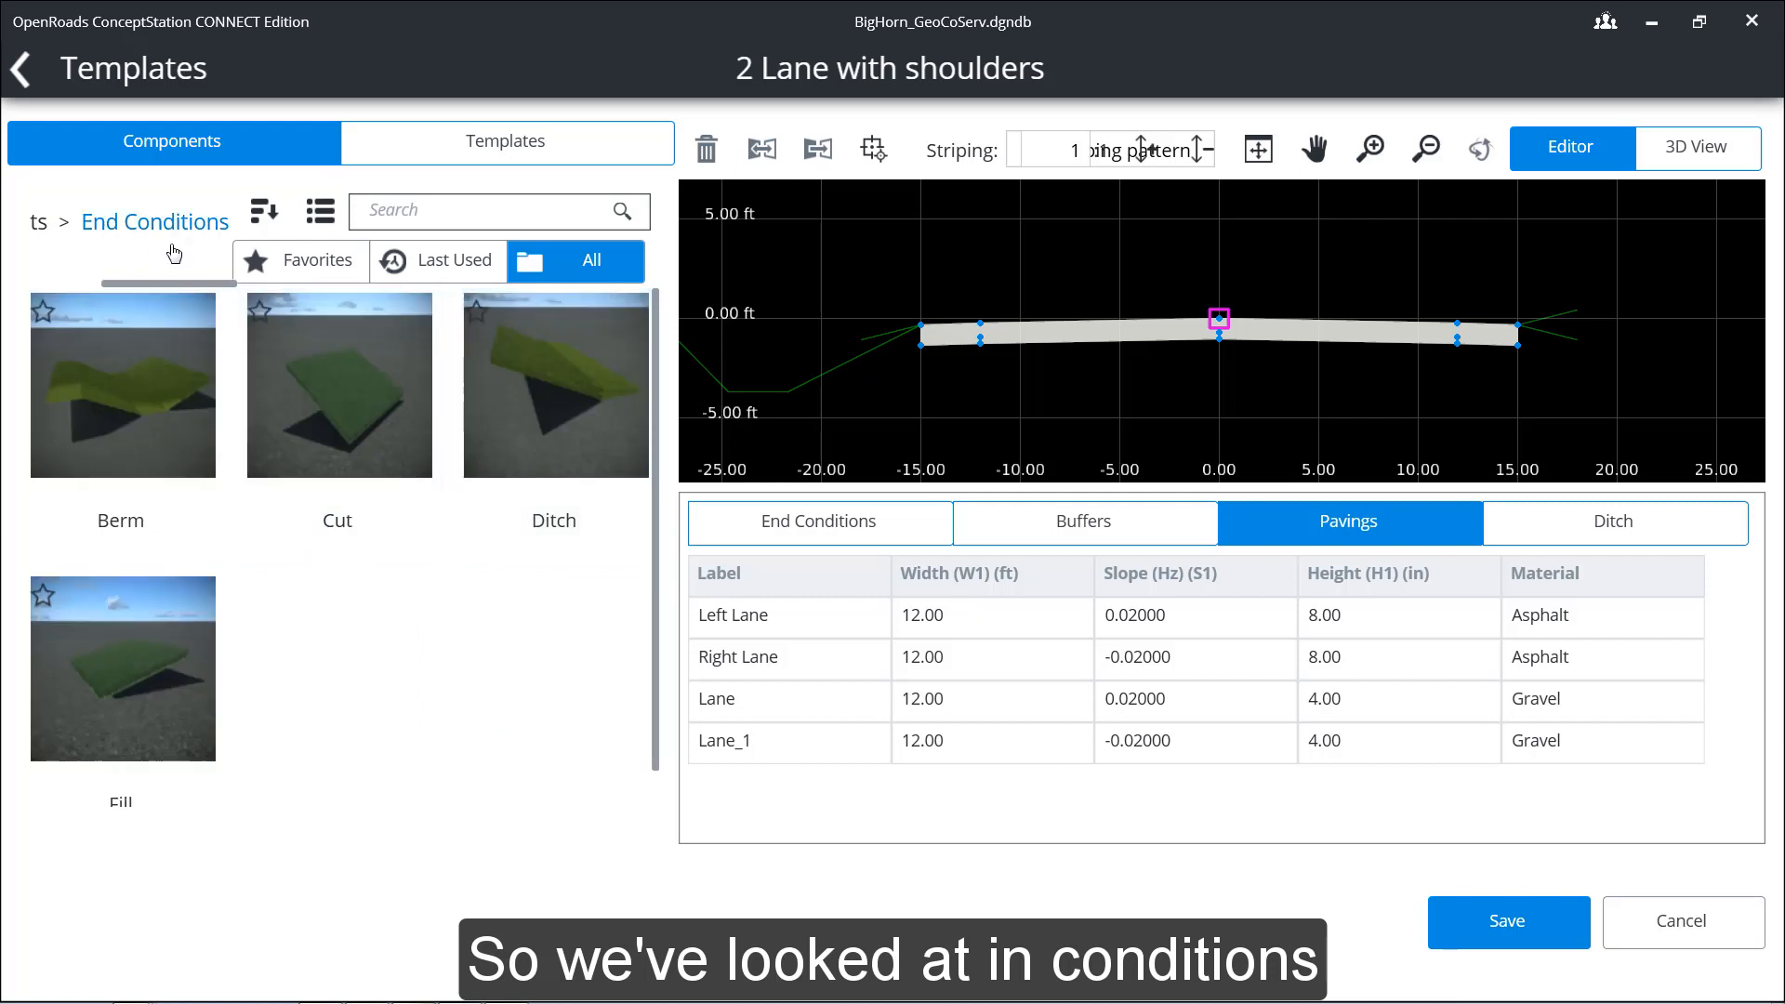
{"action": "left_click", "coordinate": [51, 224]}
Step: Browse the Rail, Sidewalks and Walls component folders and the standard components outside any folder
{"action": "scroll", "coordinate": [232, 577], "scroll_direction": "down", "scroll_amount": 1}
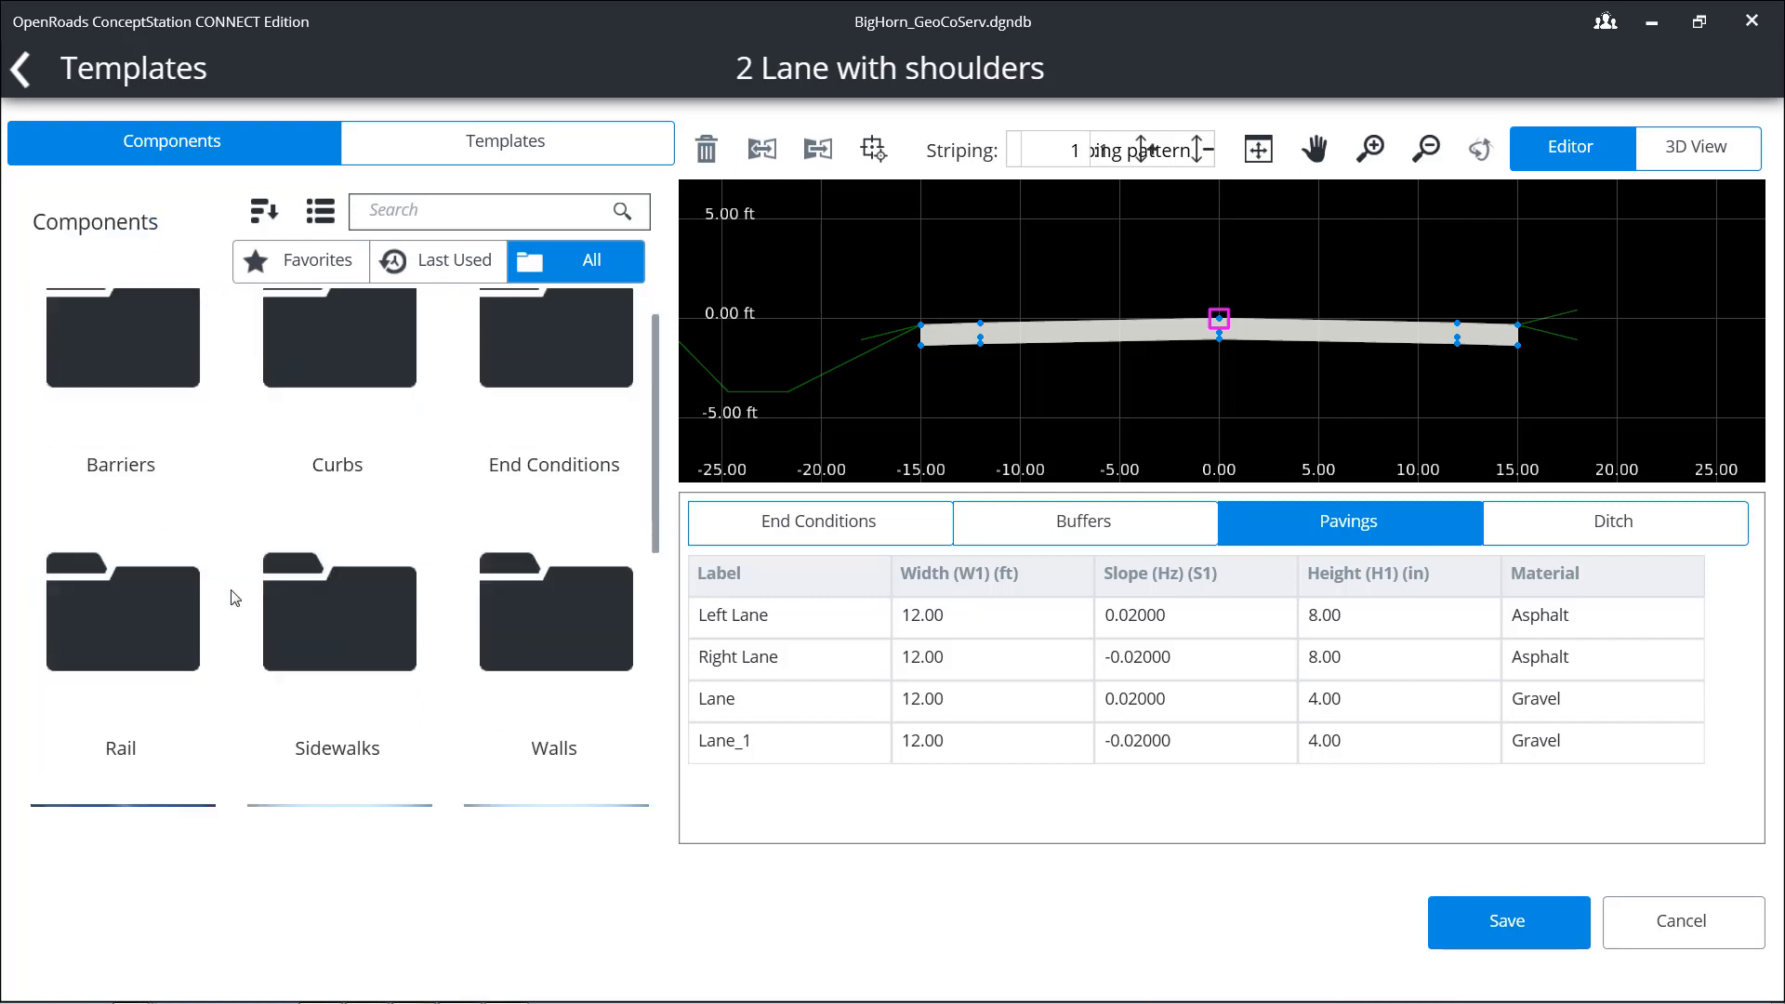
{"action": "left_click", "coordinate": [157, 610]}
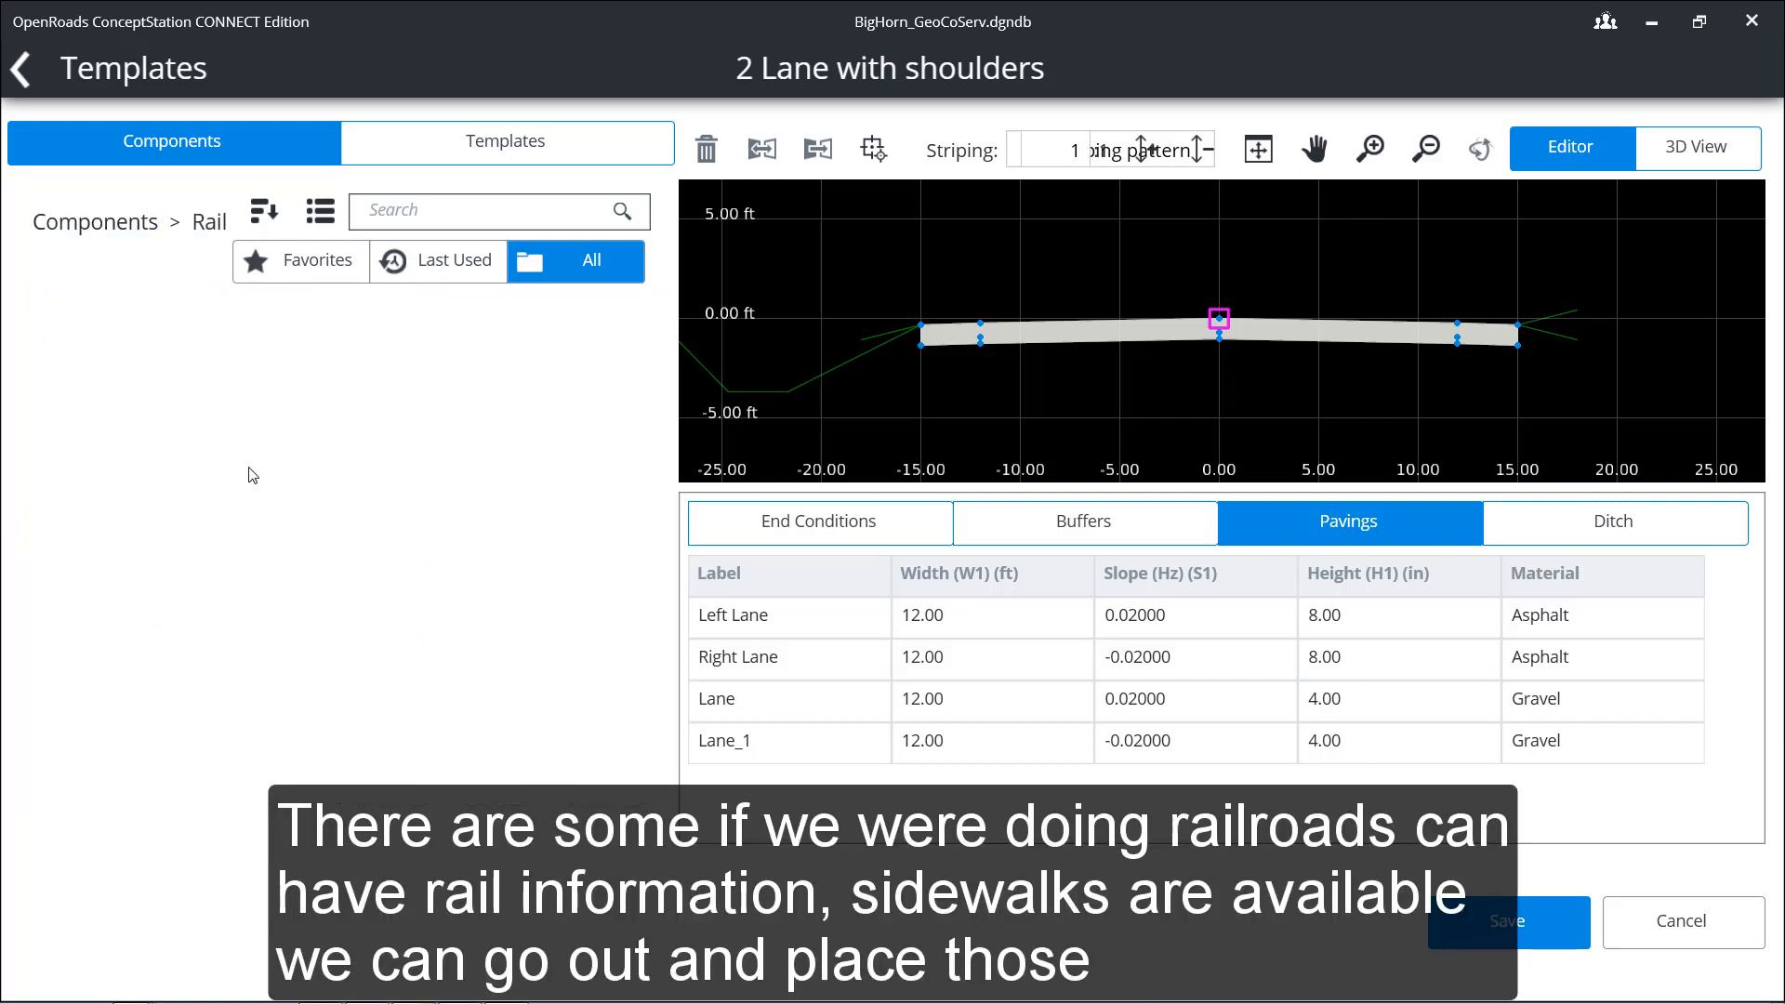
{"action": "left_click", "coordinate": [98, 223]}
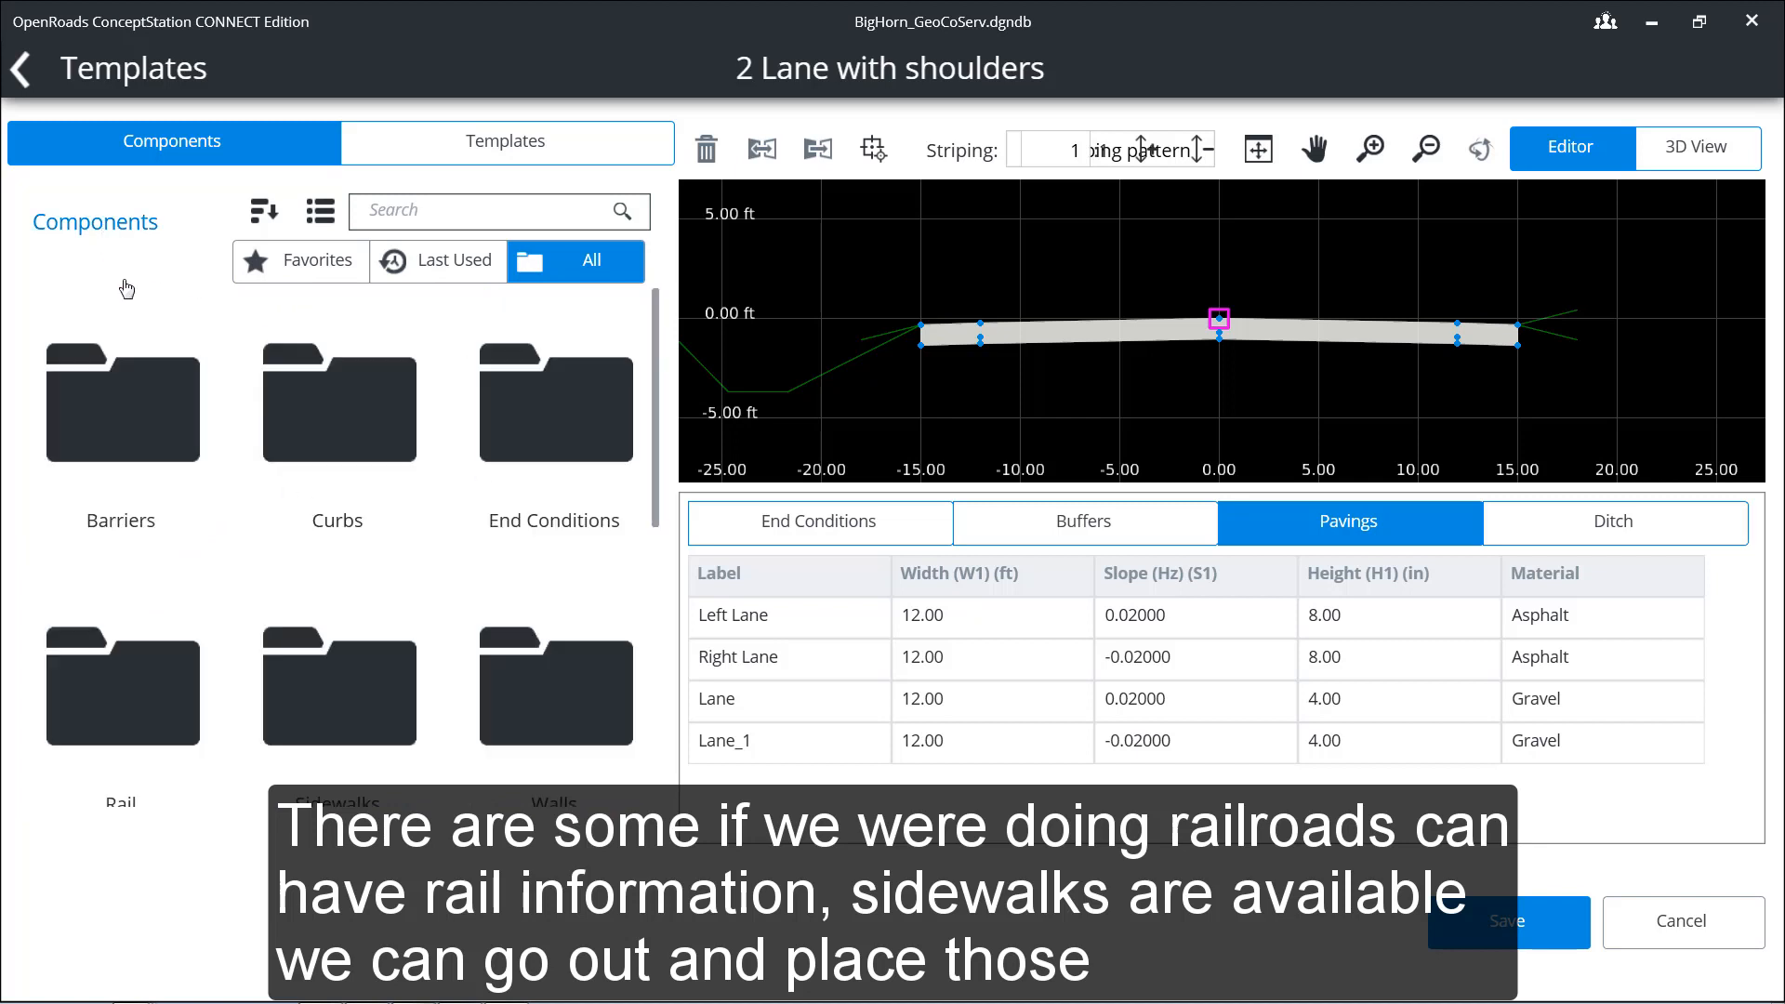
{"action": "scroll", "coordinate": [359, 638], "scroll_direction": "down", "scroll_amount": 1}
{"action": "left_click", "coordinate": [359, 635]}
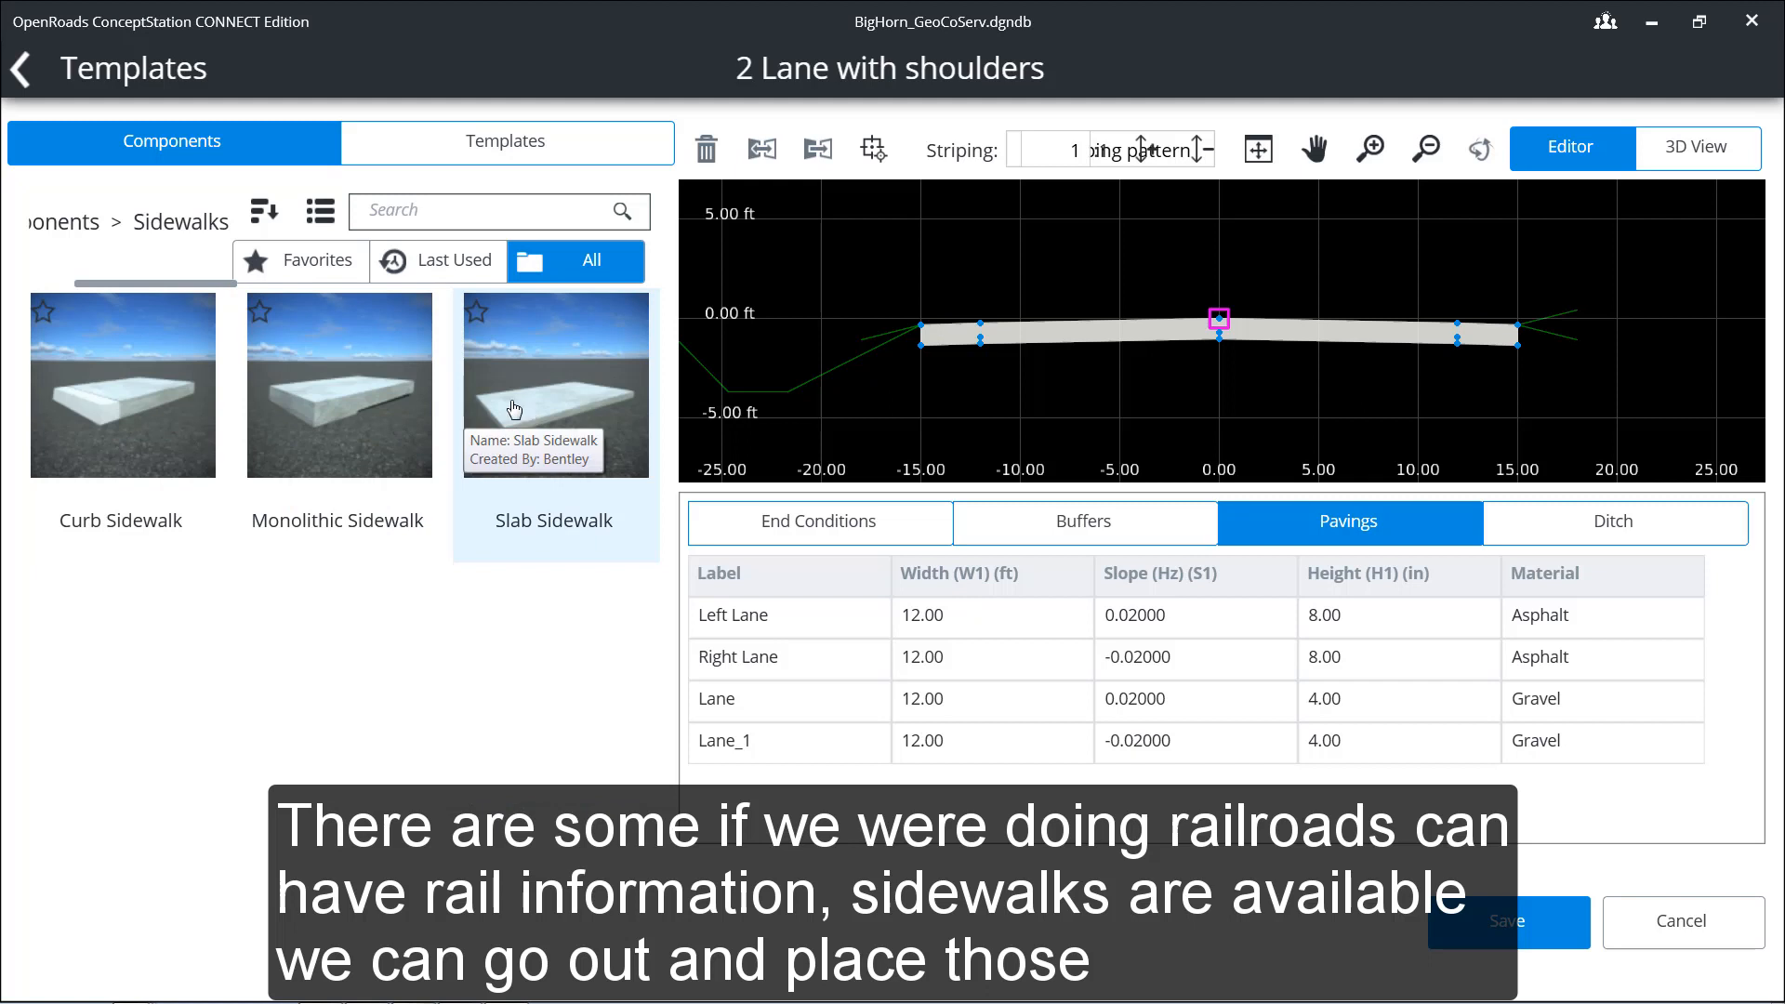
{"action": "left_click", "coordinate": [73, 222]}
{"action": "left_click", "coordinate": [459, 571]}
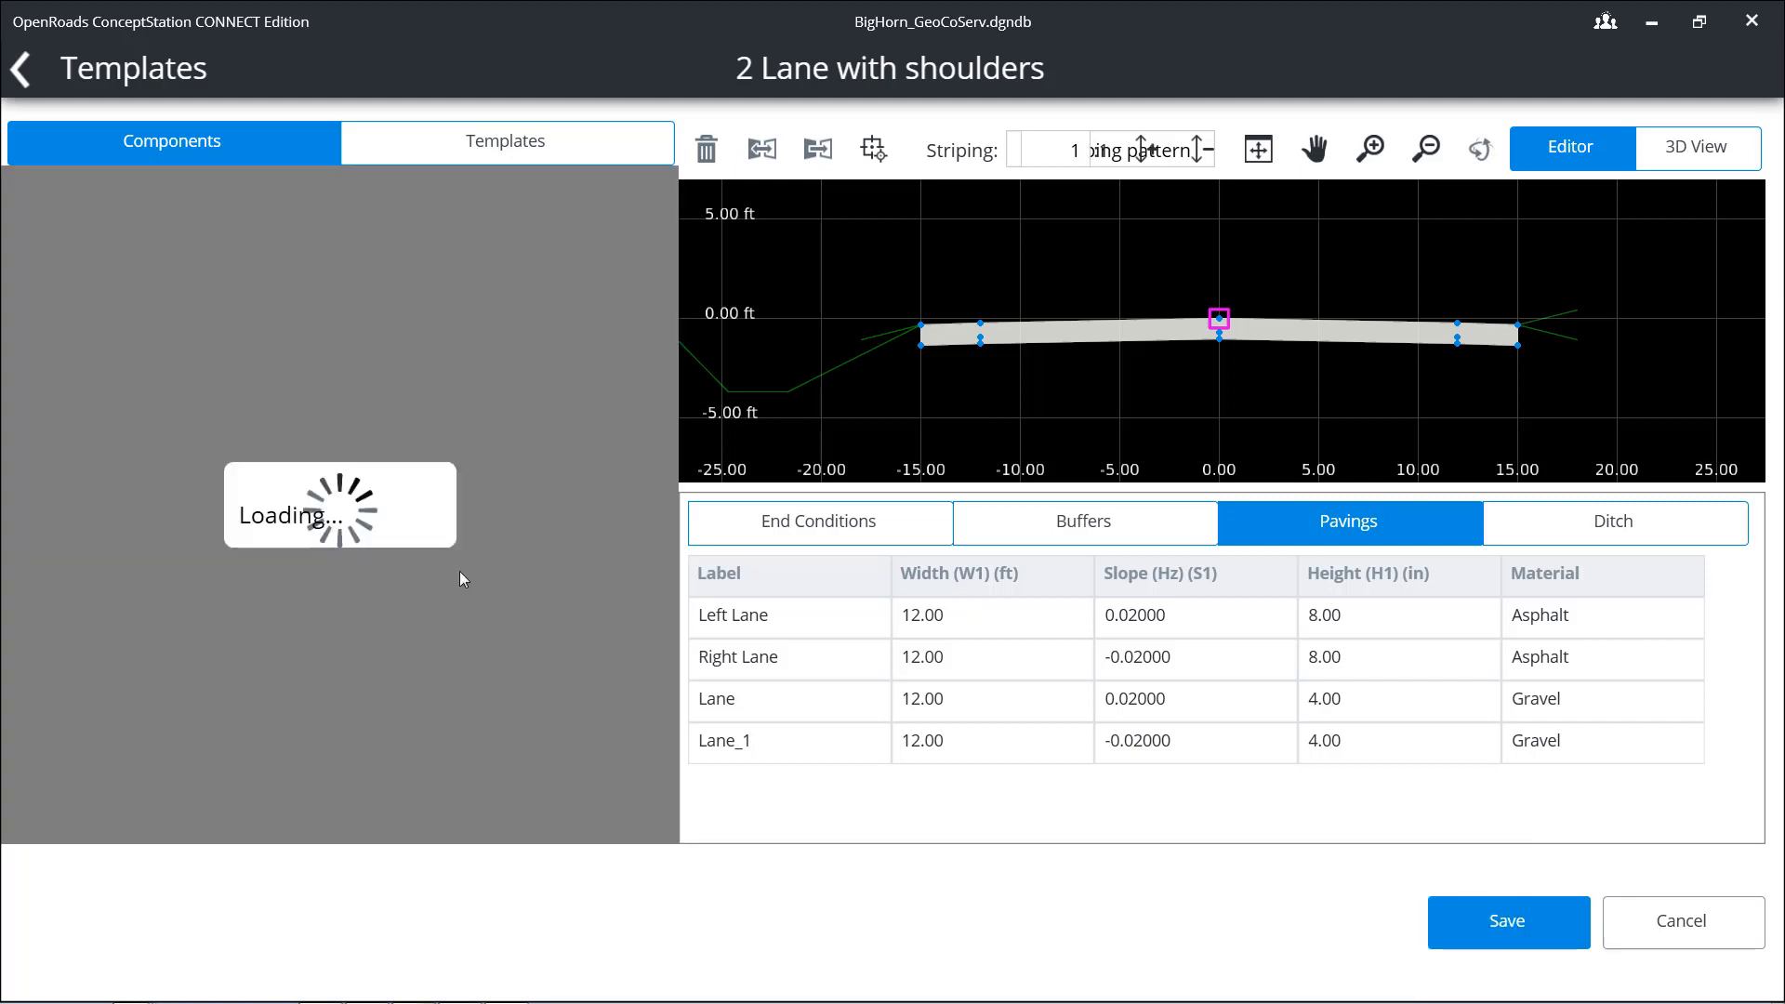
{"action": "left_click", "coordinate": [557, 694]}
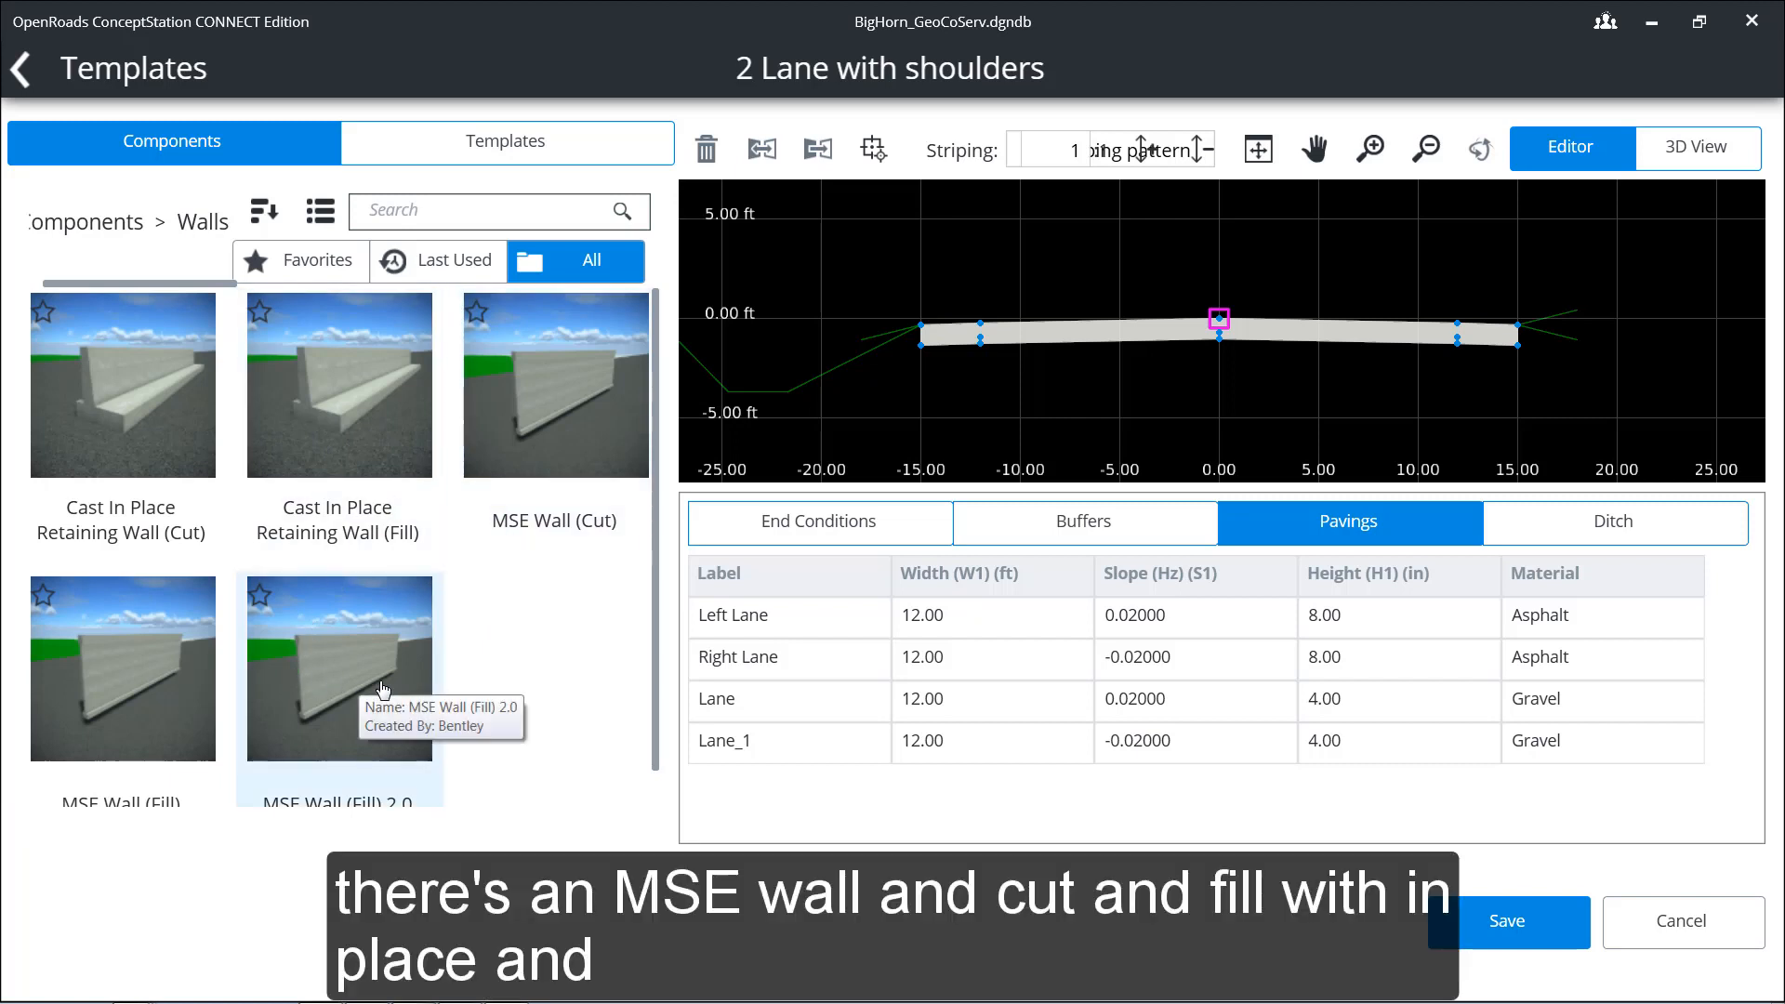
{"action": "left_click", "coordinate": [106, 223]}
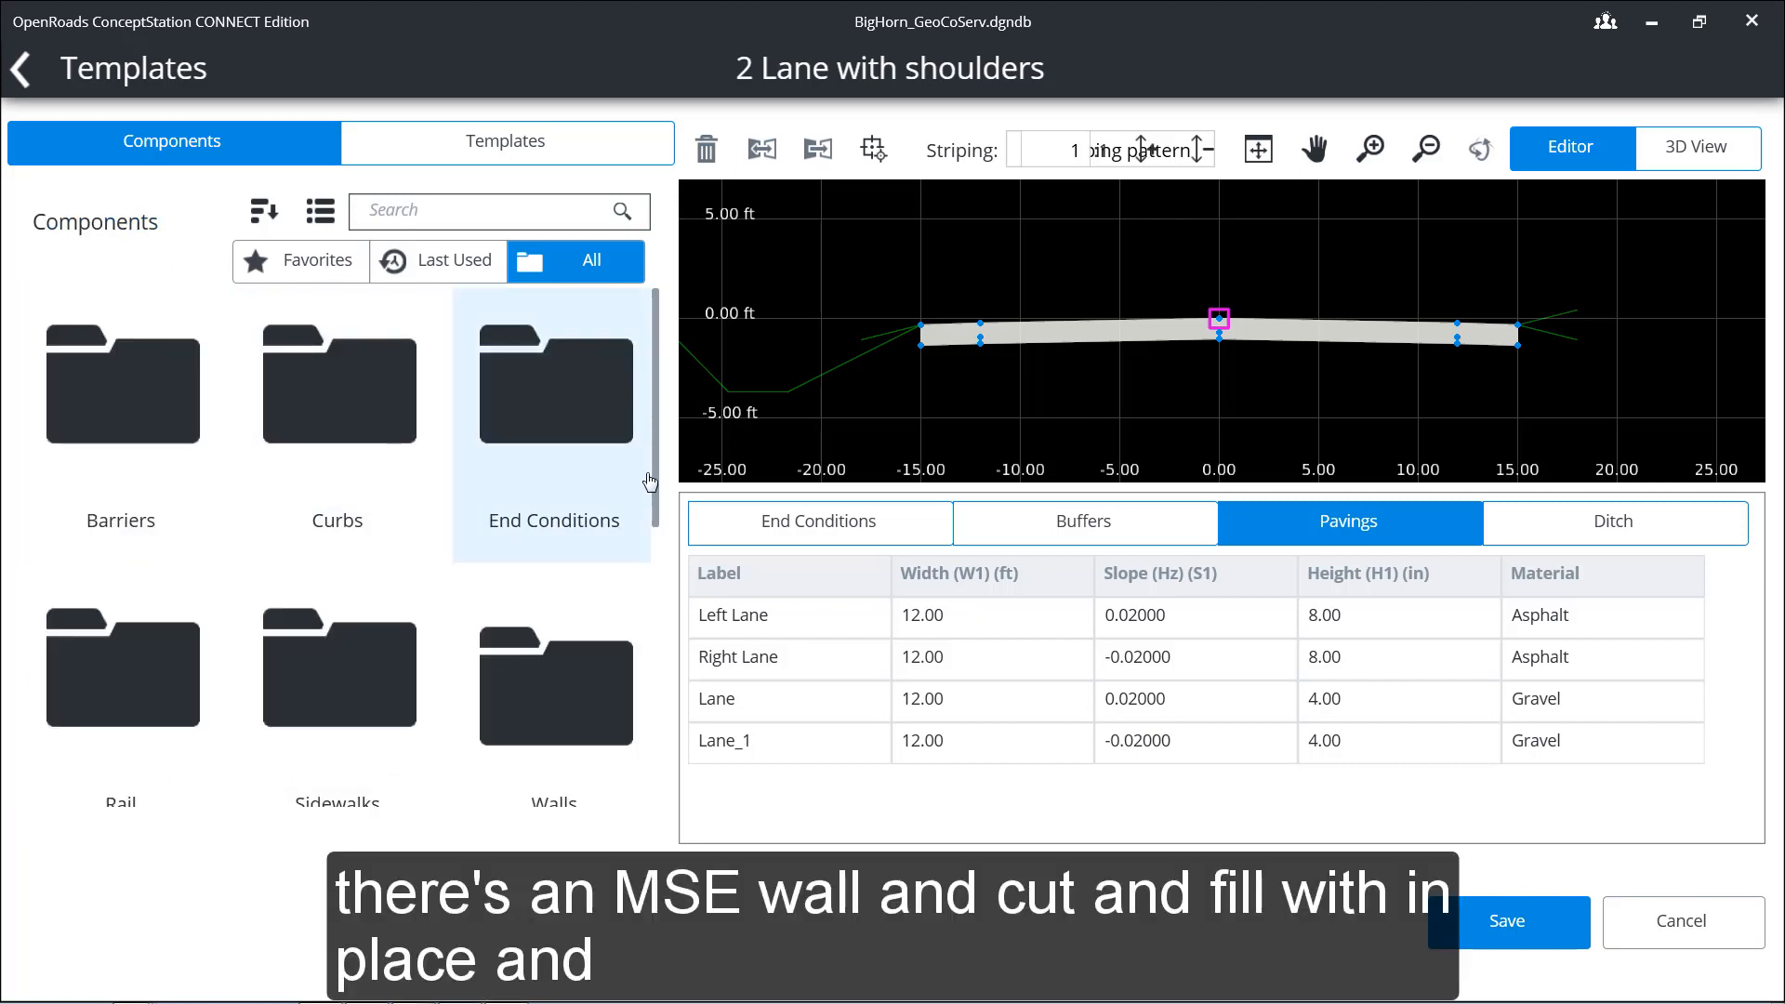
{"action": "left_click_drag", "start_coordinate": [652, 484], "coordinate": [671, 769]}
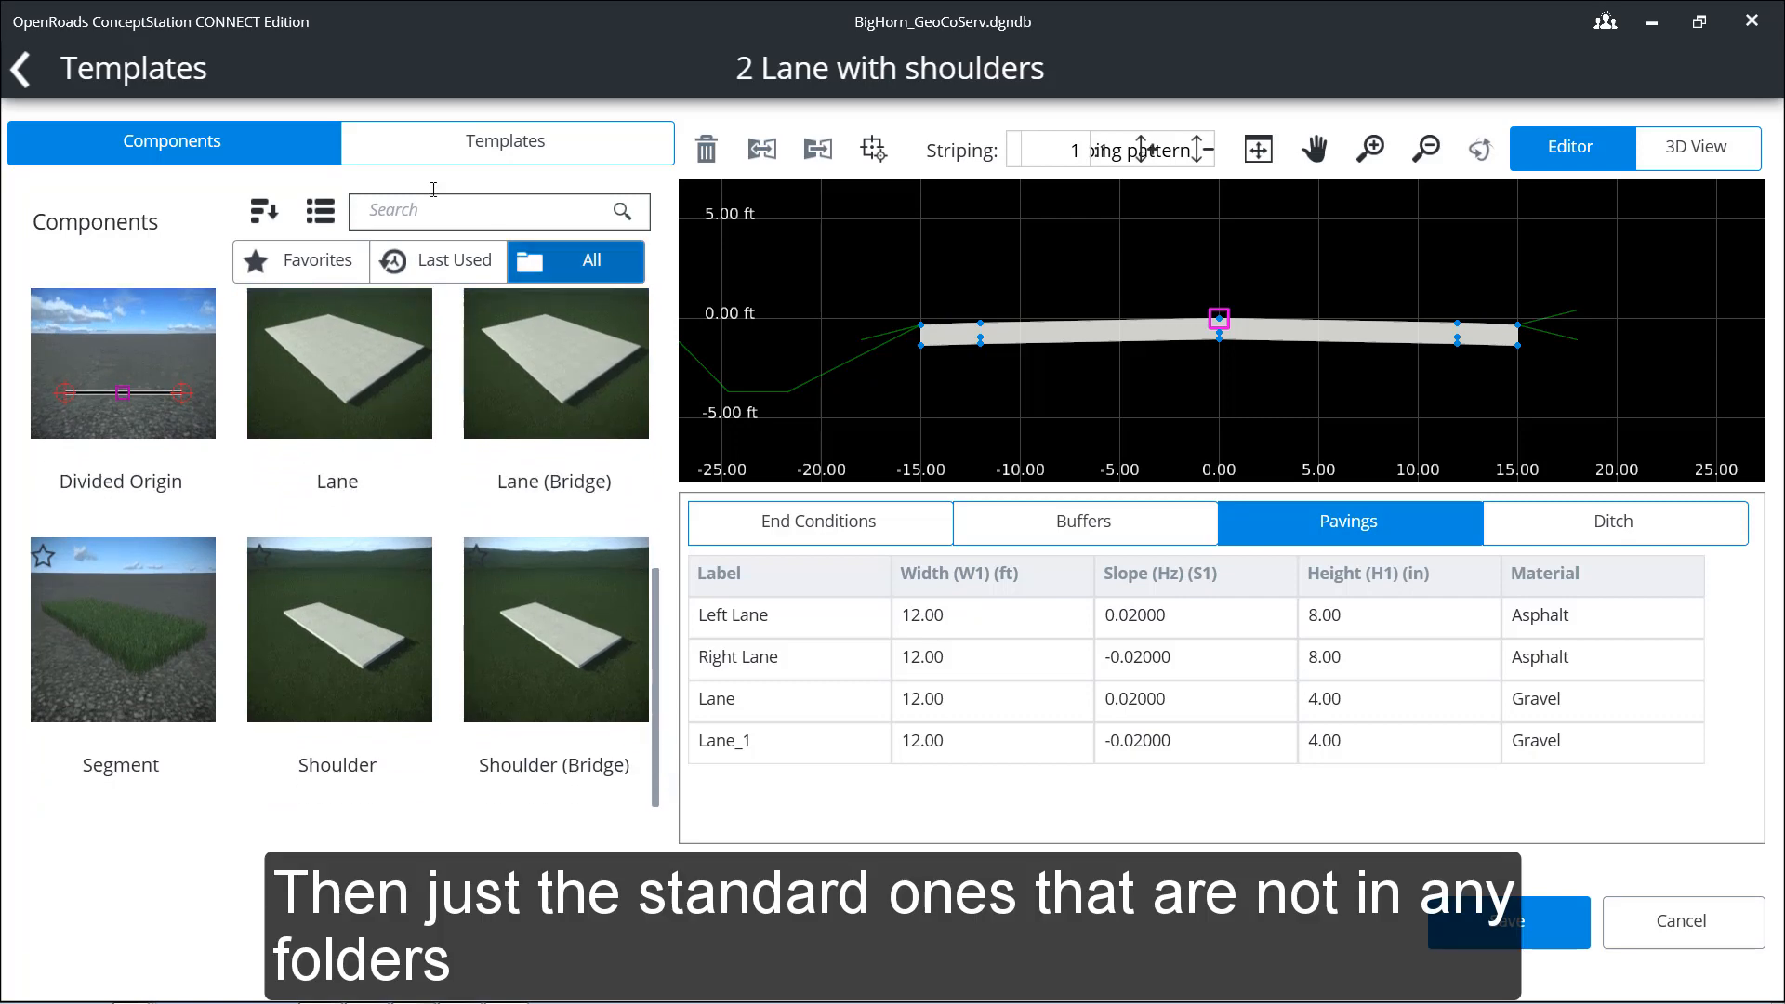
Step: Save the road template and go back to the Road folder of the template library
{"action": "left_click", "coordinate": [1532, 934]}
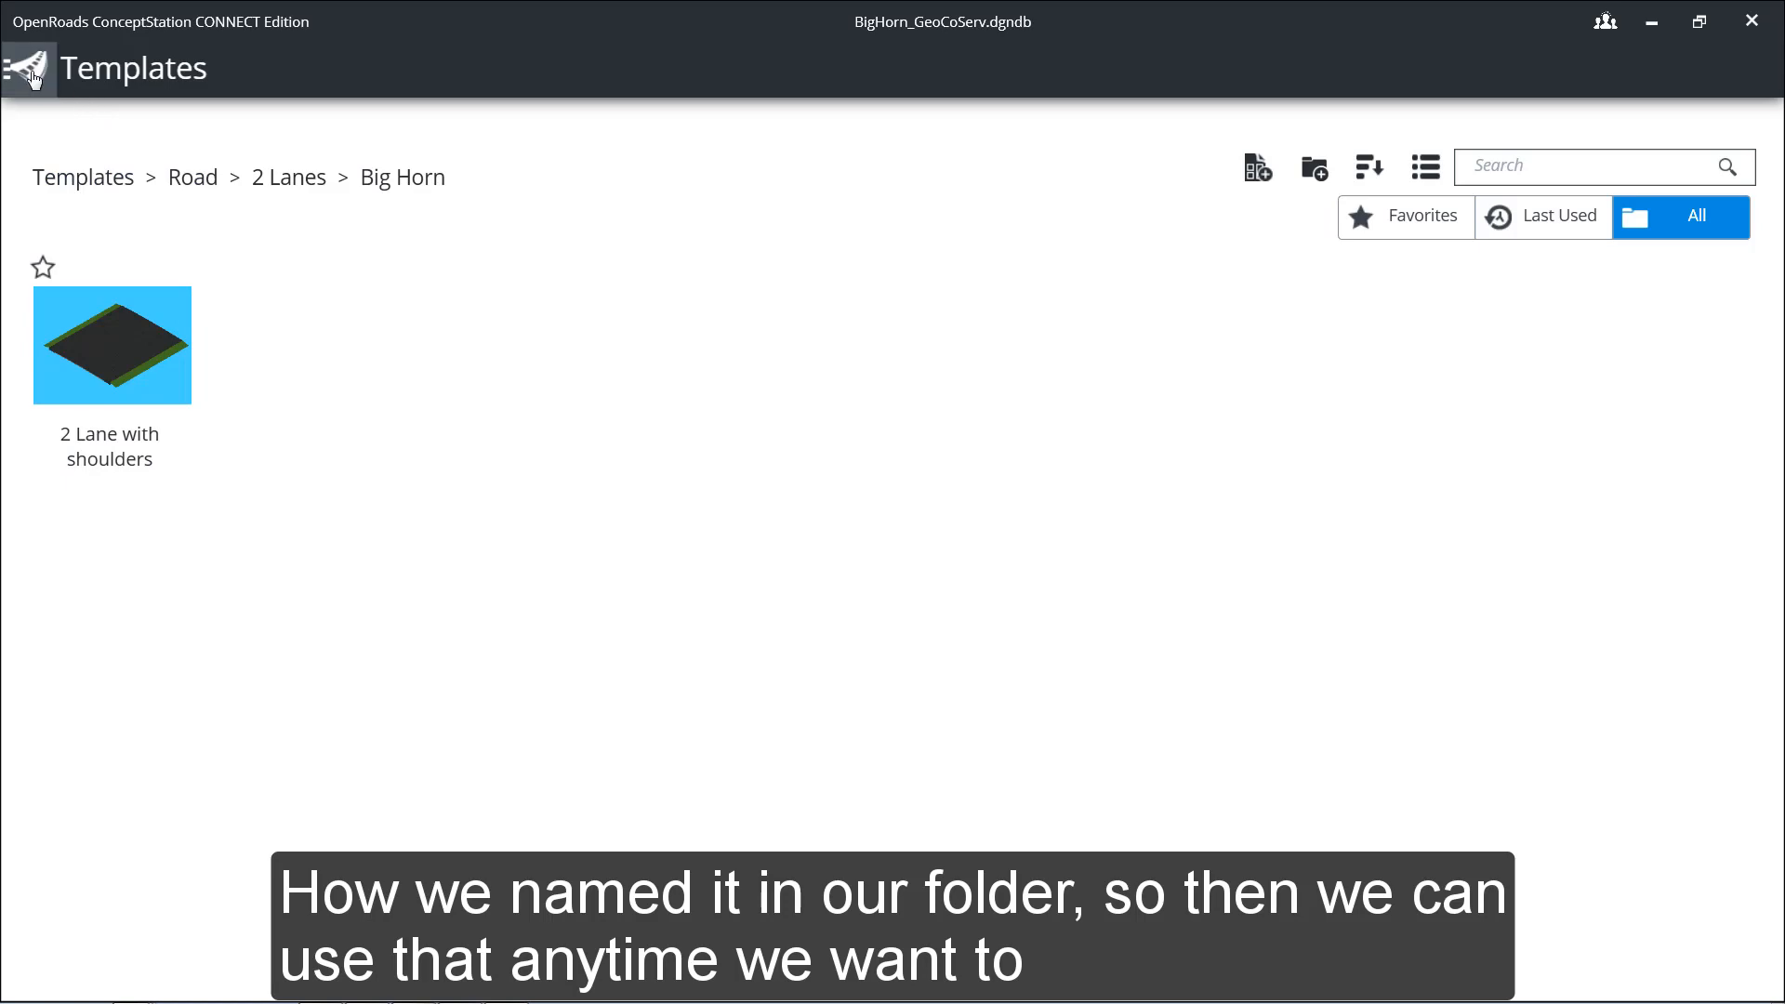
{"action": "left_click", "coordinate": [193, 177]}
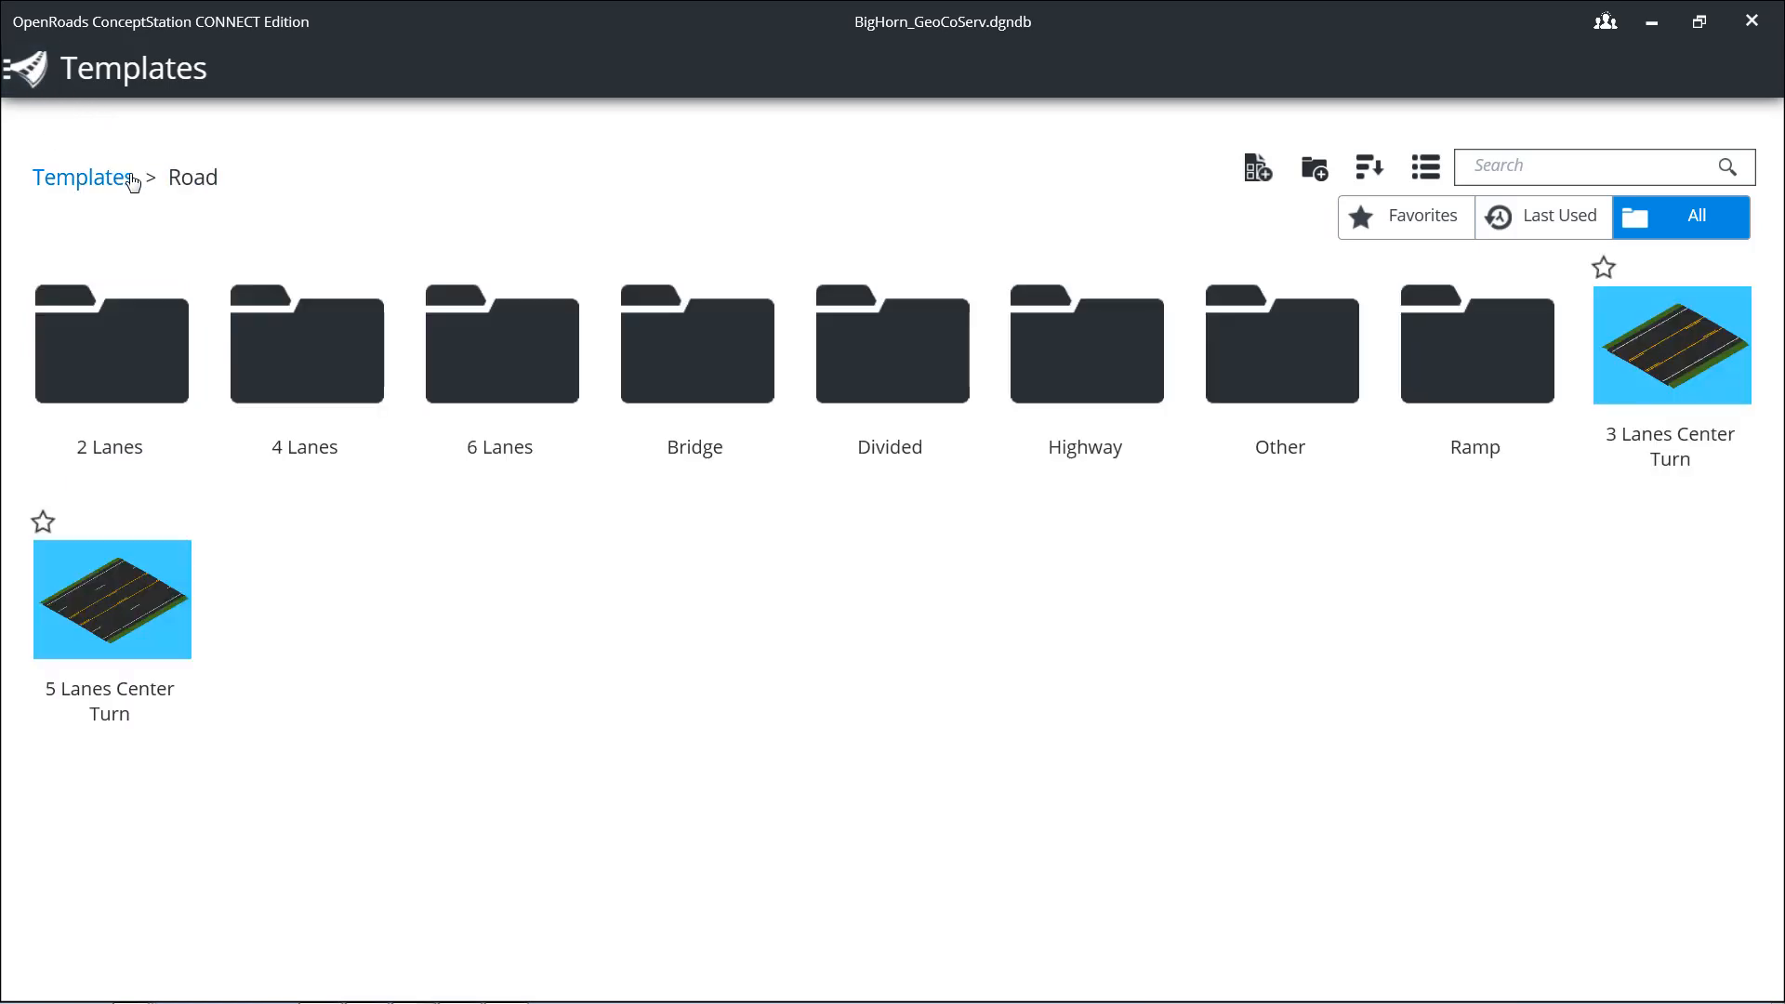